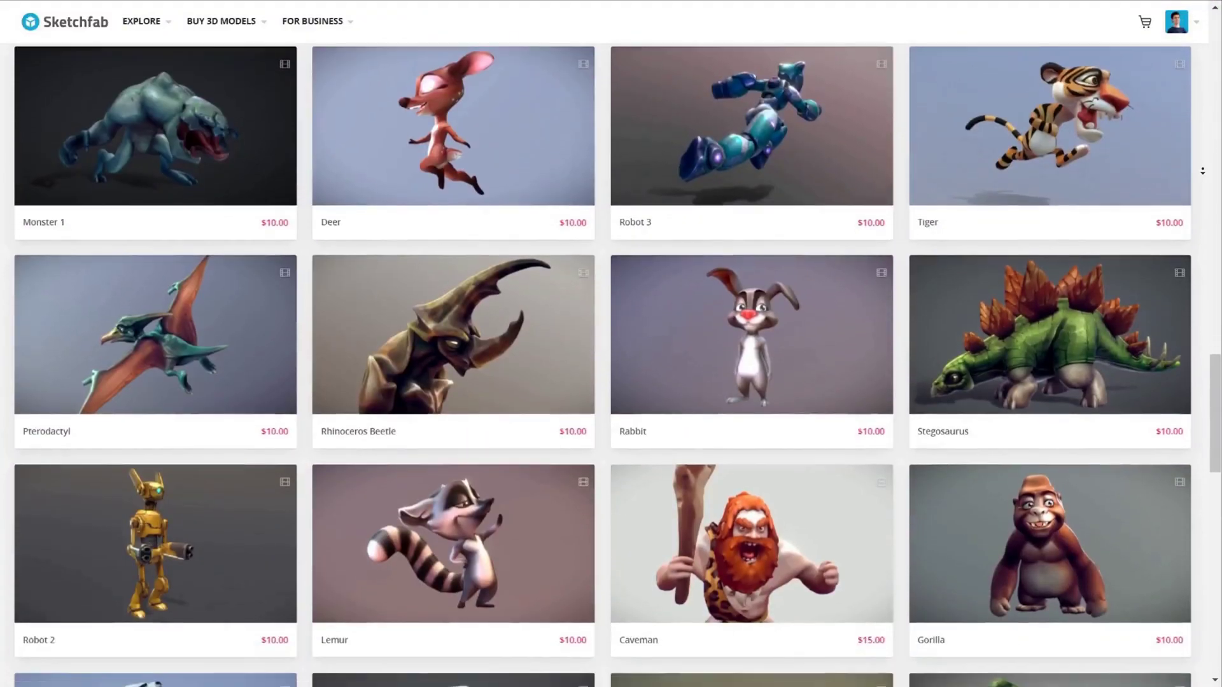
# Step: Browse the Sketchfab models and inspect the aircraft with a black wireframe and the UV Checker
pyautogui.scroll(-3, 611, 365)
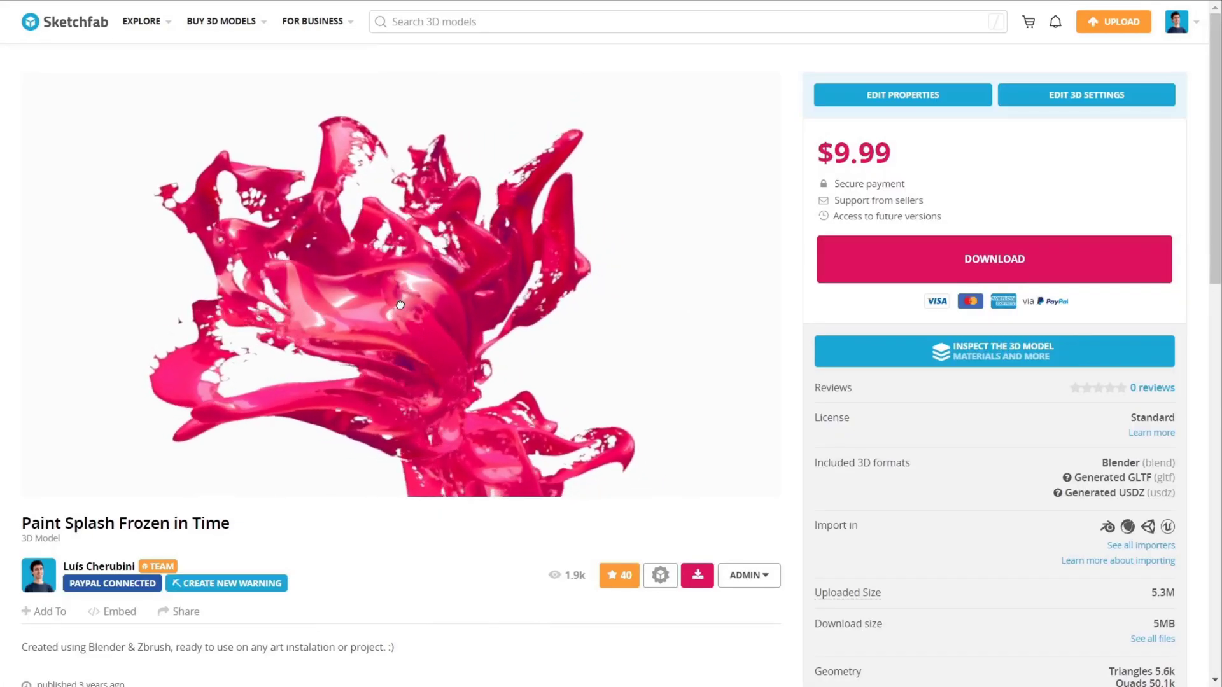
pyautogui.moveTo(377, 303); pyautogui.dragTo(432, 299)
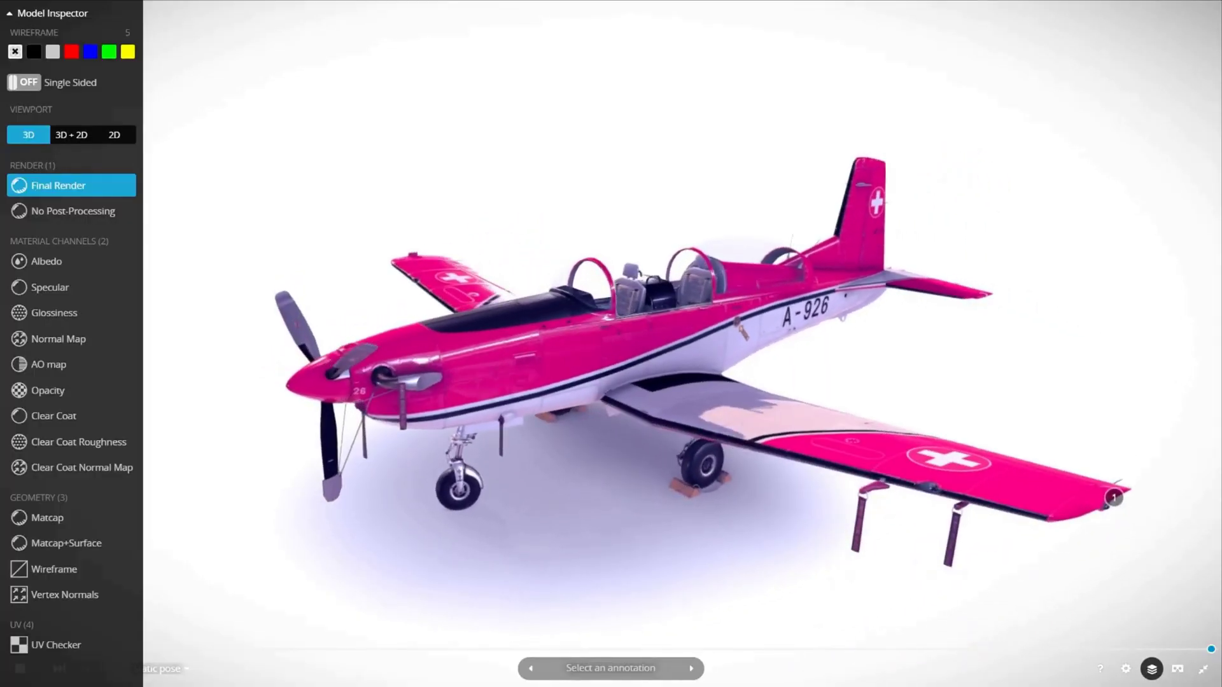
pyautogui.click(34, 51)
pyautogui.click(70, 645)
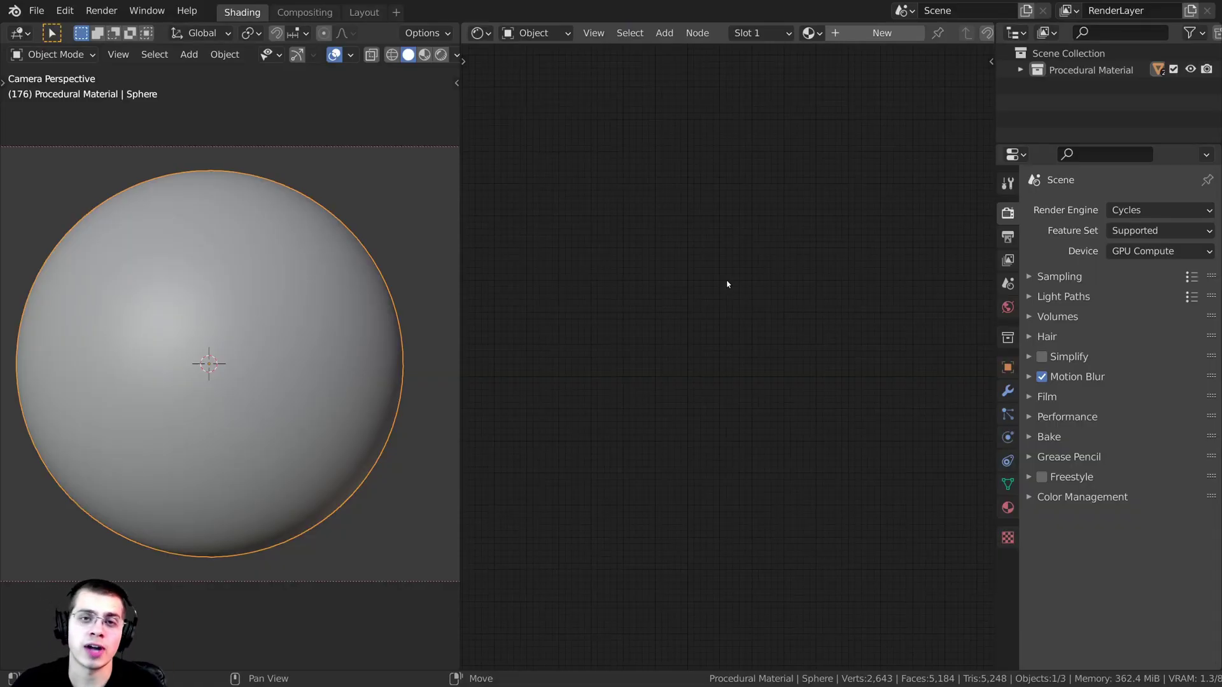
# Step: Search the add-ons in Blender's preferences for "node" to check that Node Wrangler is enabled
pyautogui.click(65, 10)
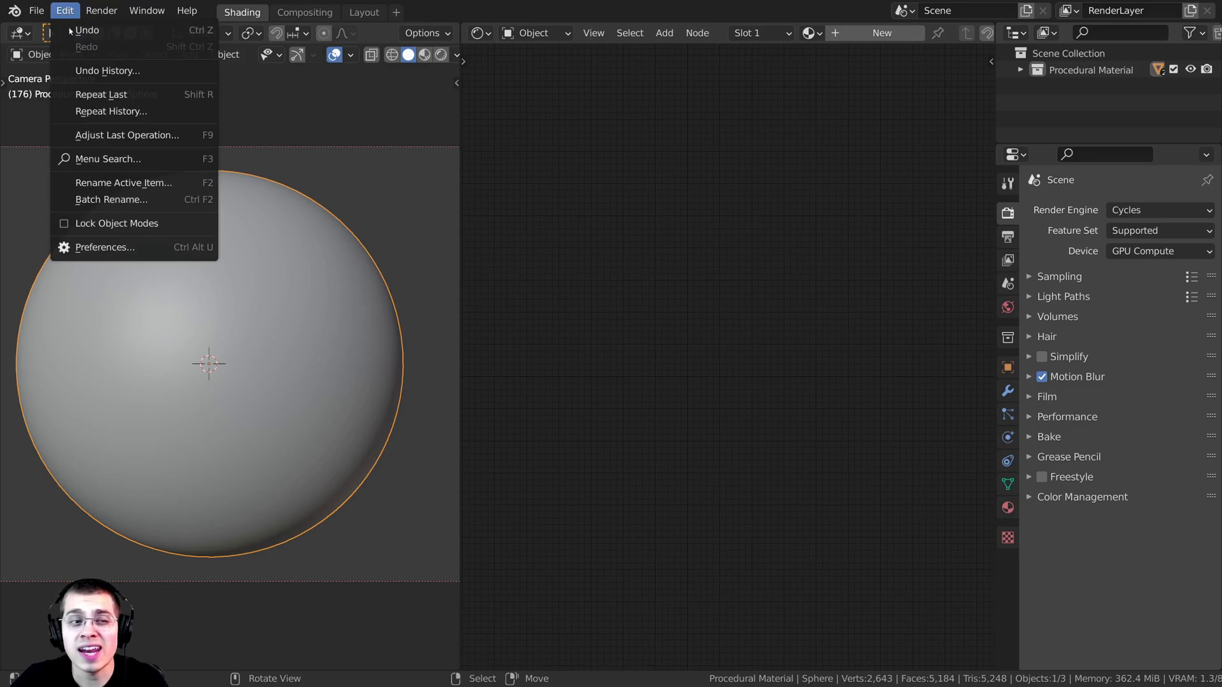
pyautogui.click(105, 253)
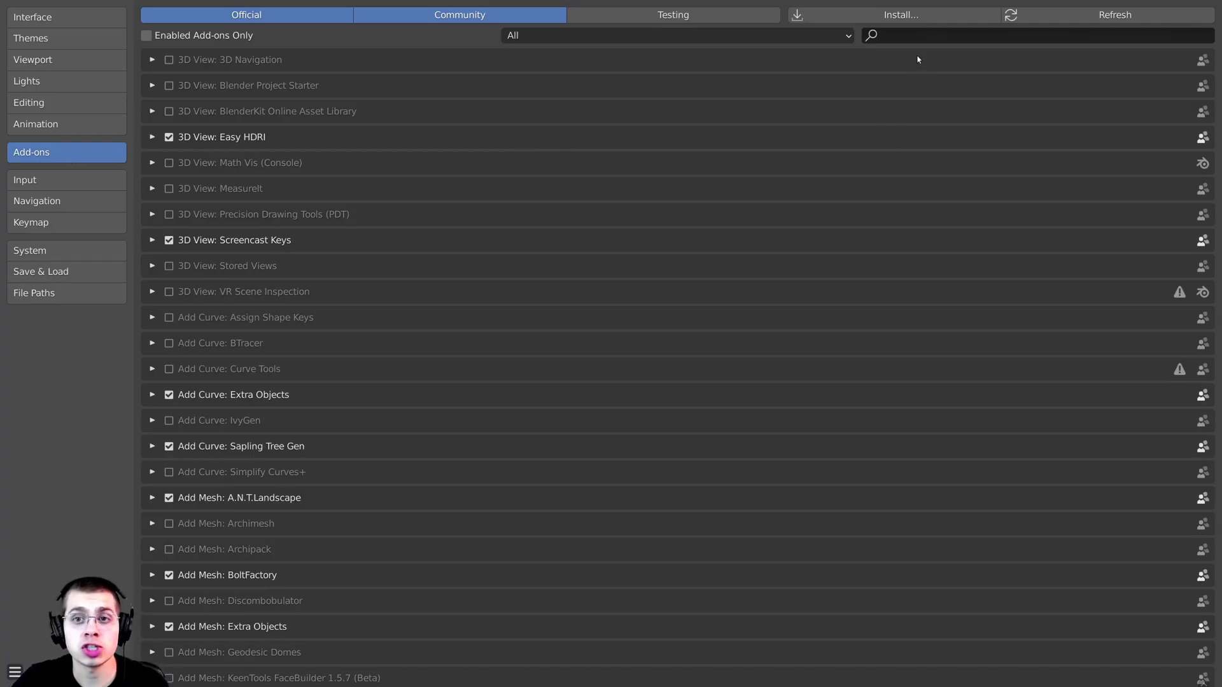
pyautogui.click(923, 39)
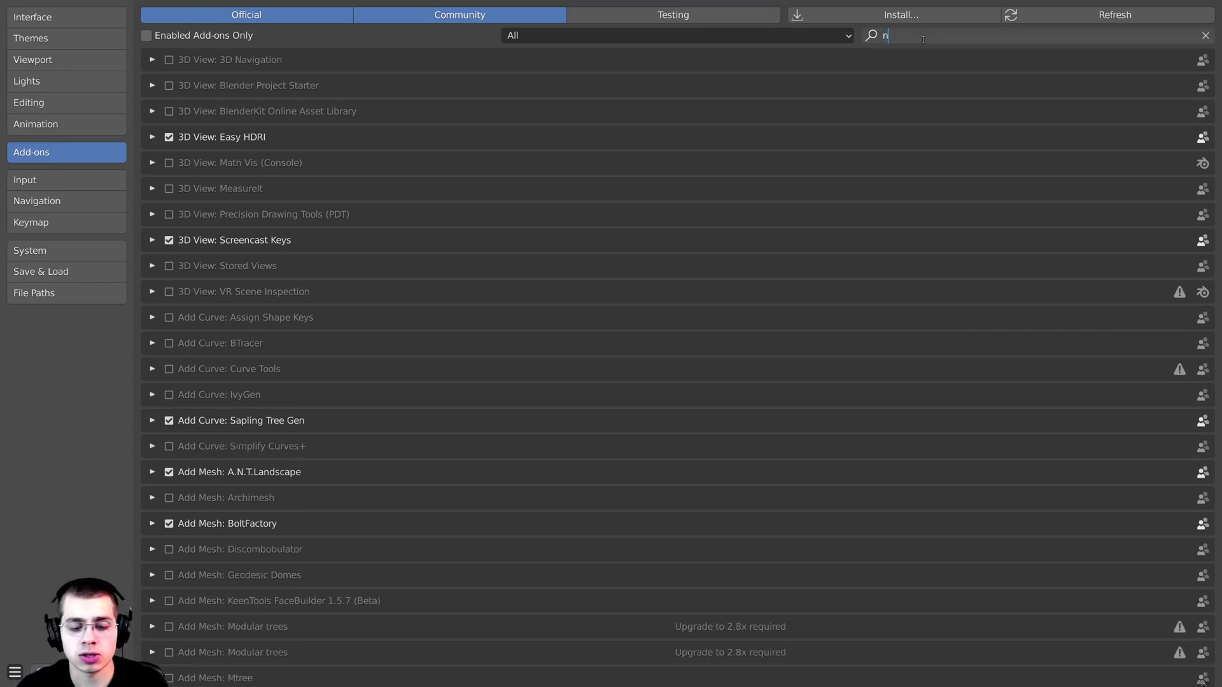
pyautogui.write('node')
pyautogui.press('Return')
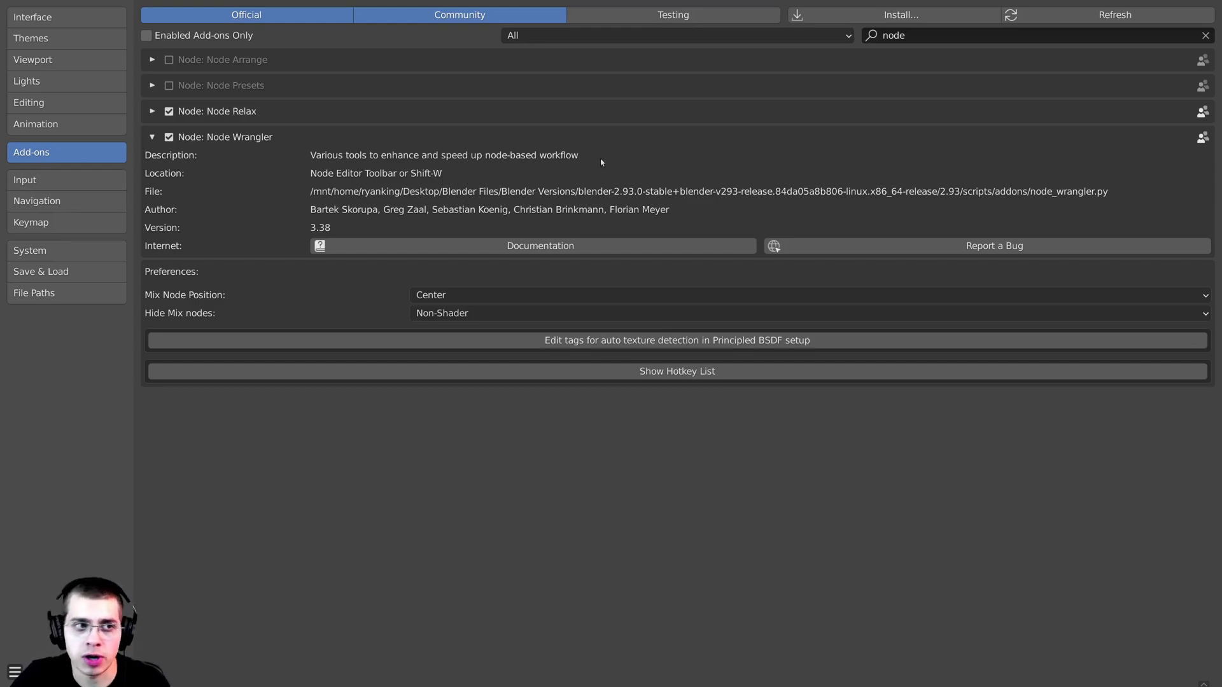
# Step: Search the add-ons for "extra" and check that Add Mesh: Extra Objects is enabled
pyautogui.click(936, 37)
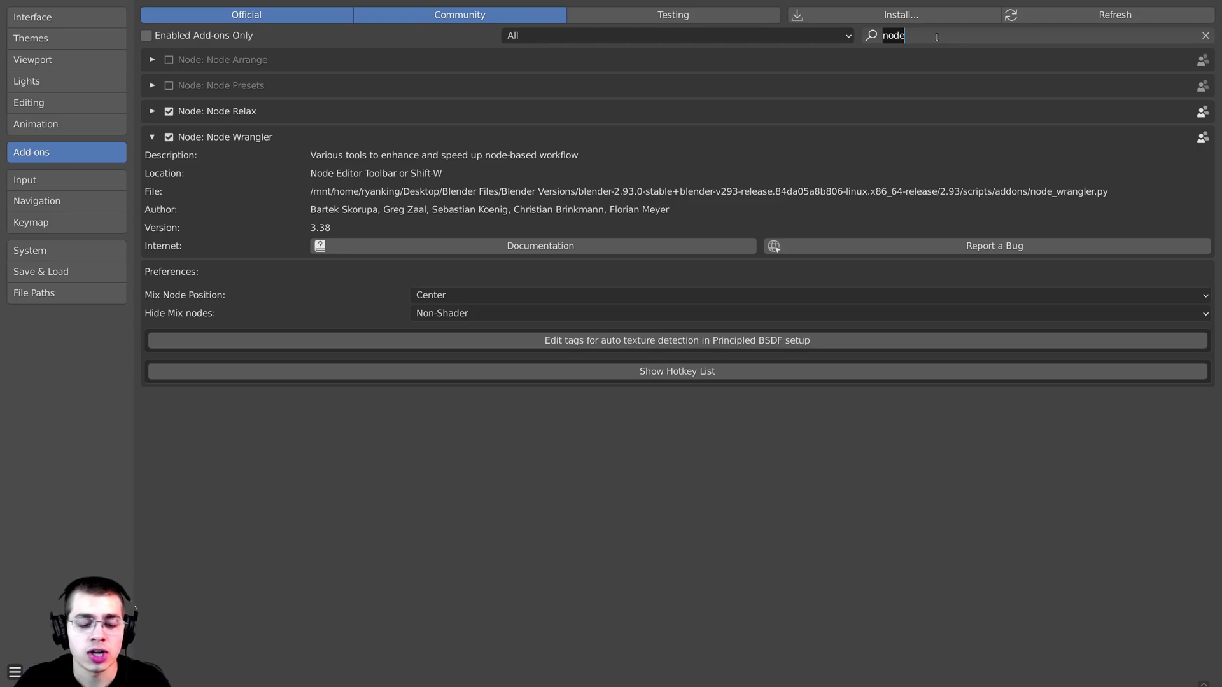
pyautogui.write('extra')
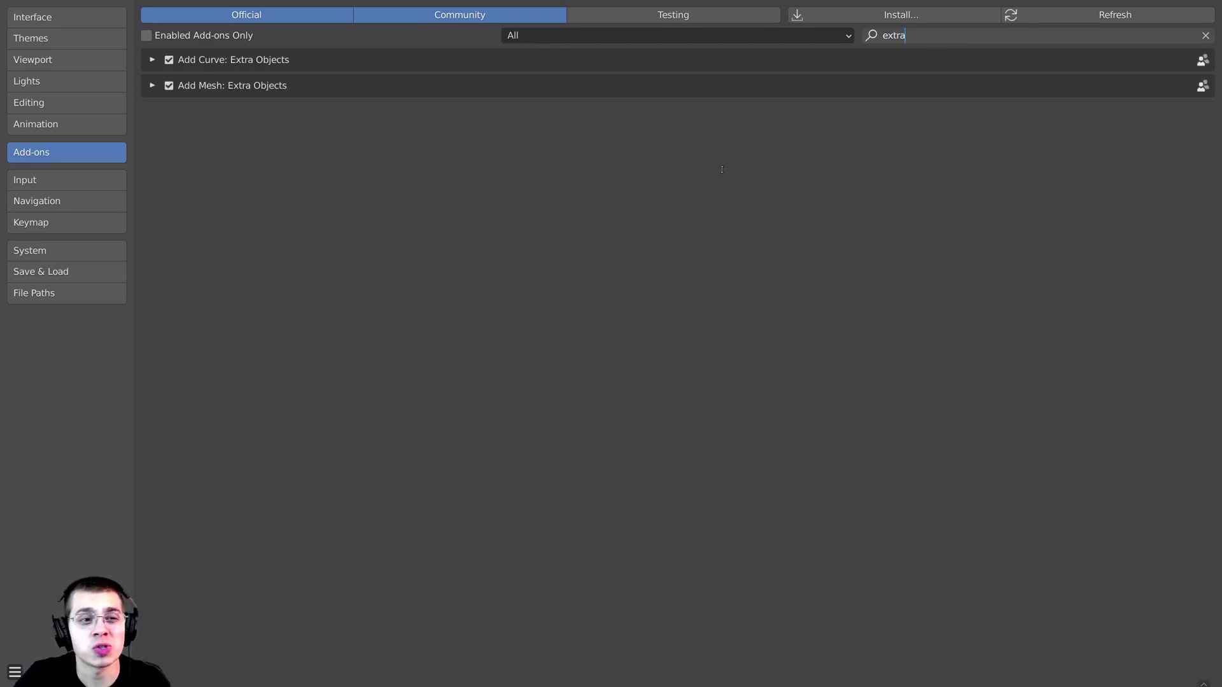
pyautogui.press('Return')
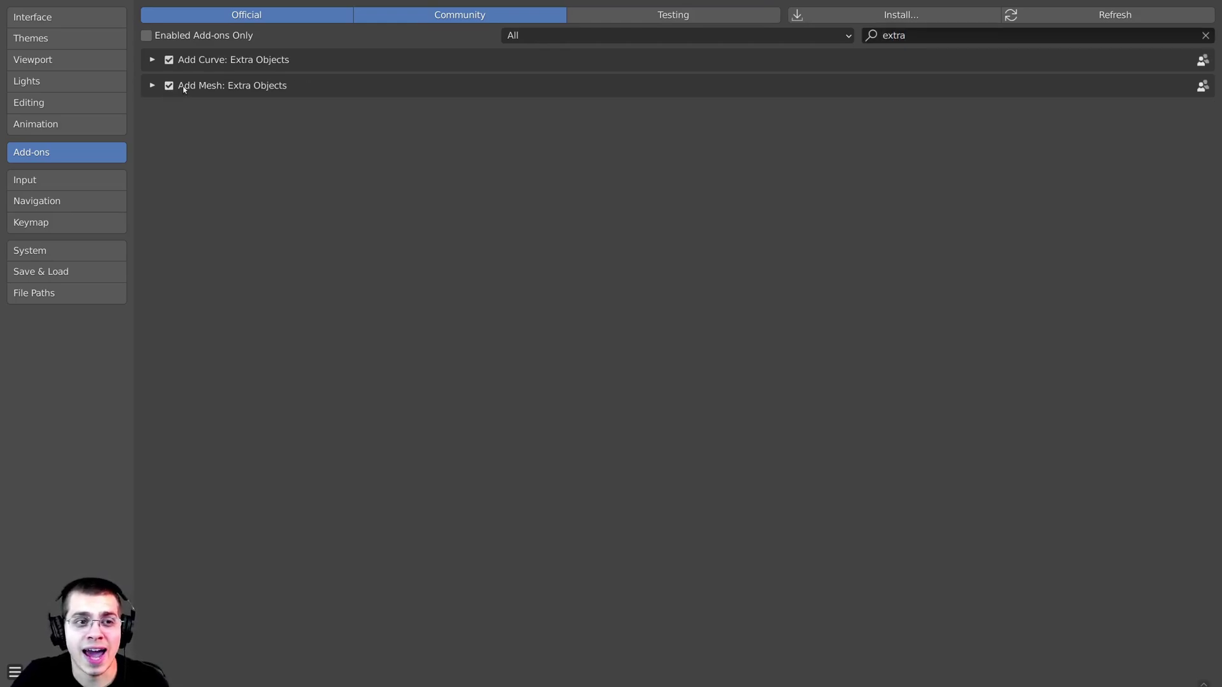
pyautogui.click(156, 86)
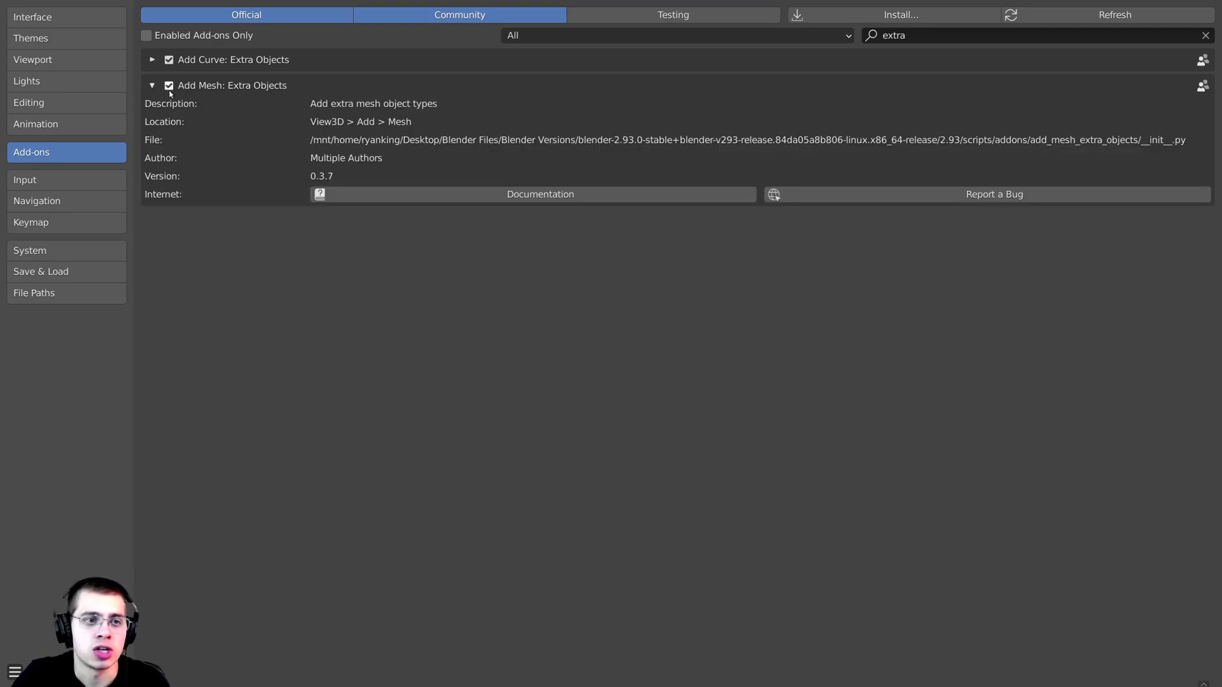
pyautogui.click(153, 85)
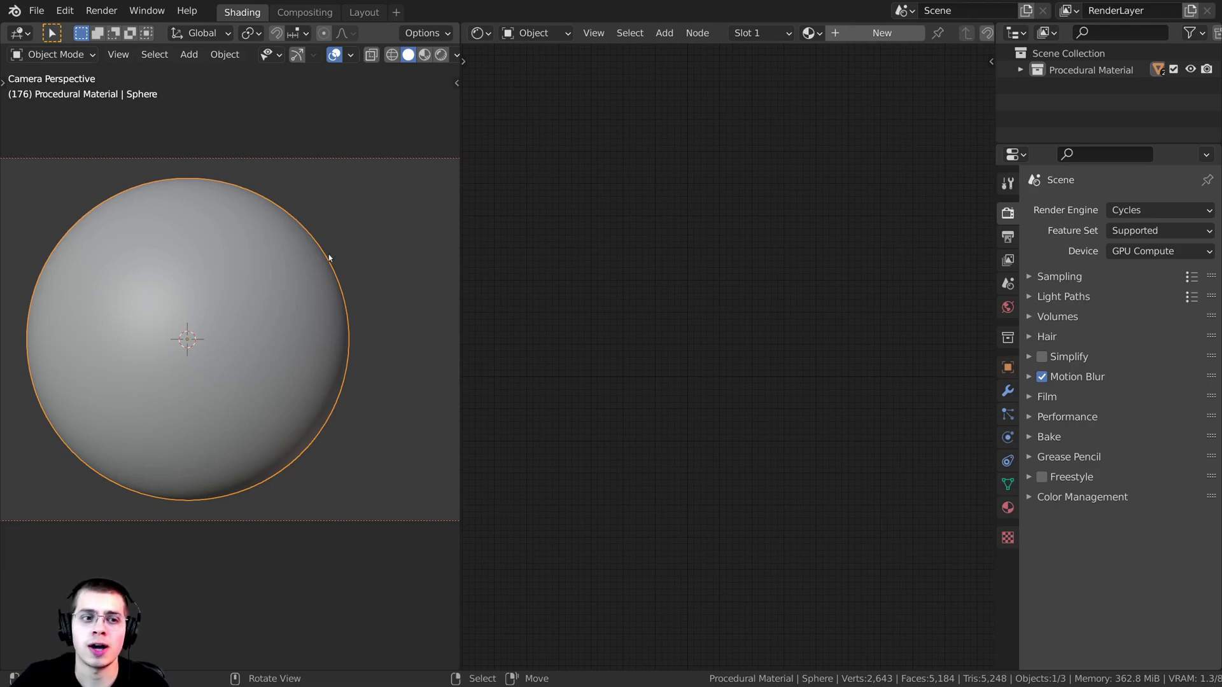
pyautogui.press('g')
pyautogui.rightClick(280, 212)
pyautogui.scroll(-2, 230, 237)
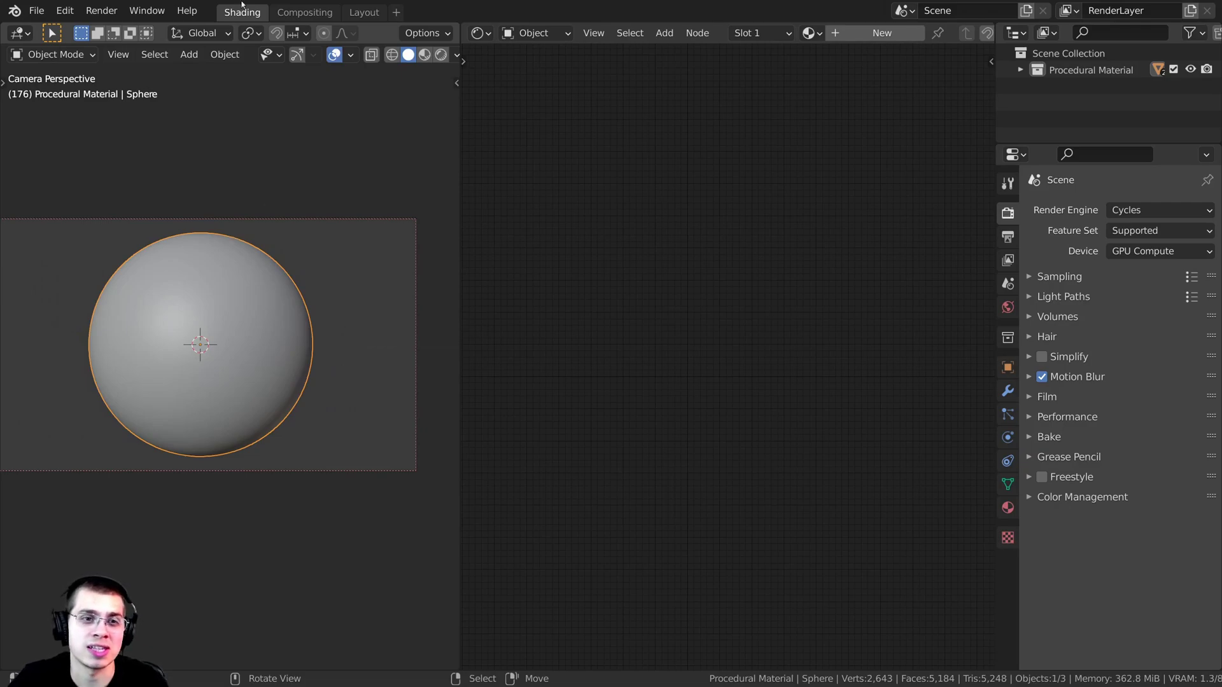
pyautogui.keyDown('shift'); pyautogui.moveTo(321, 190); pyautogui.dragTo(336, 176, button='middle'); pyautogui.keyUp('shift')
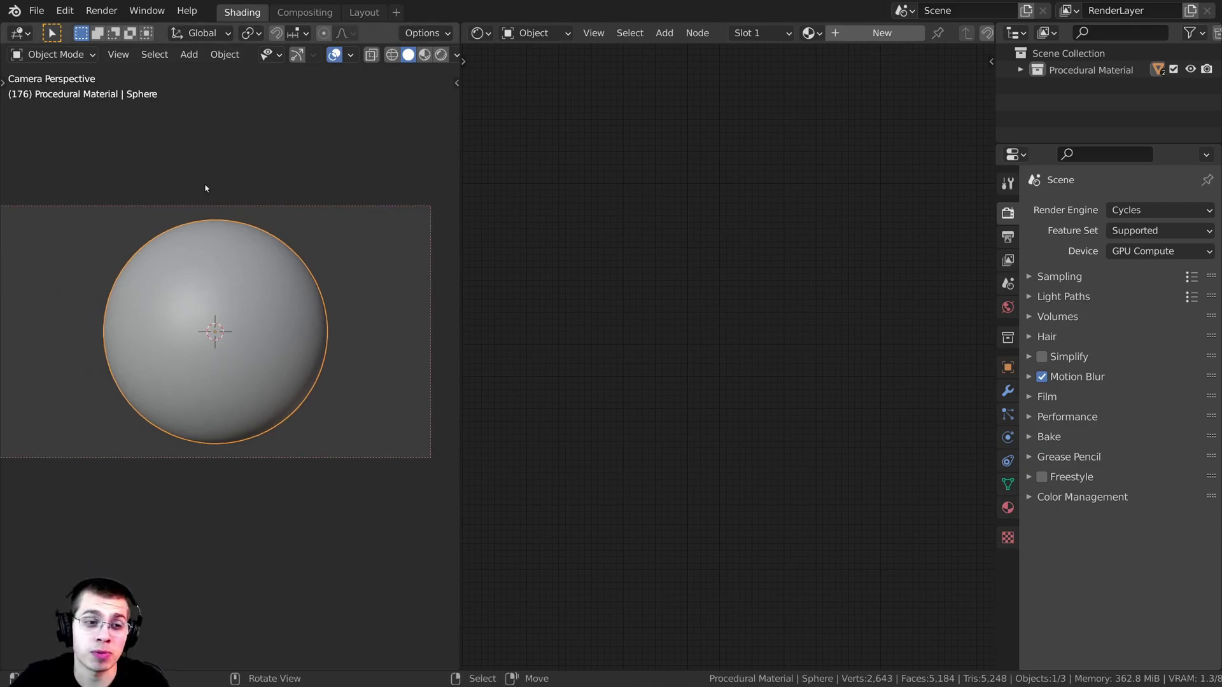
# Step: Add a rock mesh to the scene with the Rock Generator
pyautogui.hotkey('shift', 'a')
pyautogui.moveTo(205, 185)
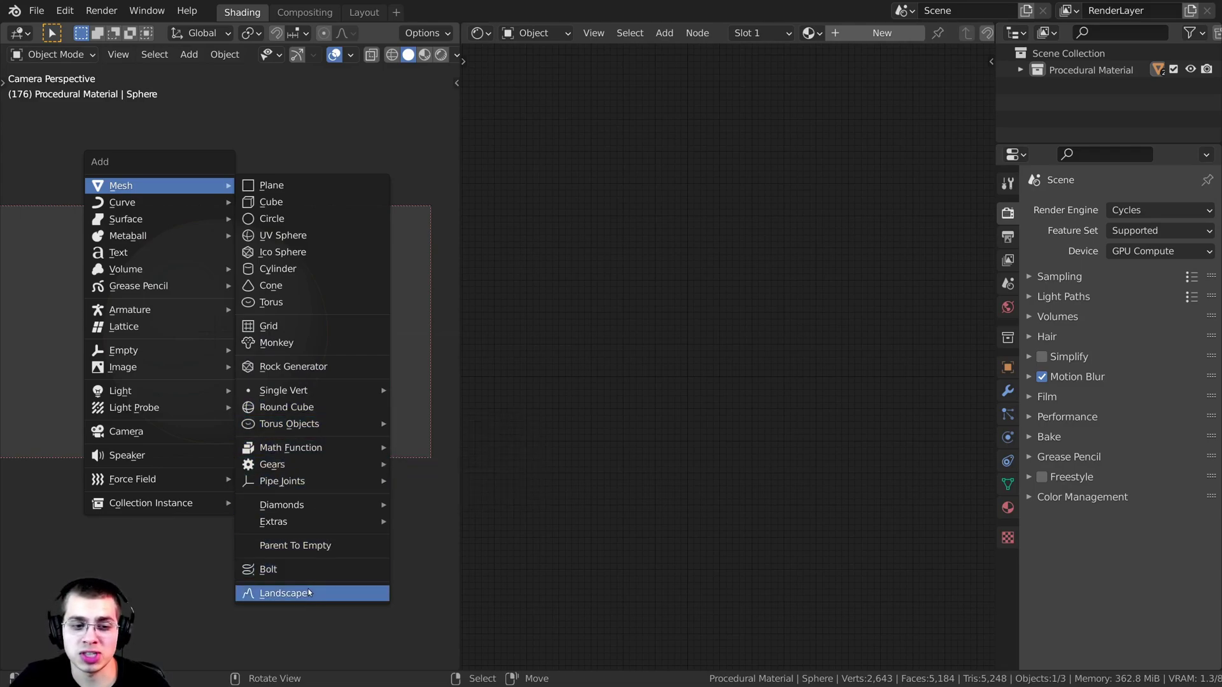
pyautogui.moveTo(306, 429)
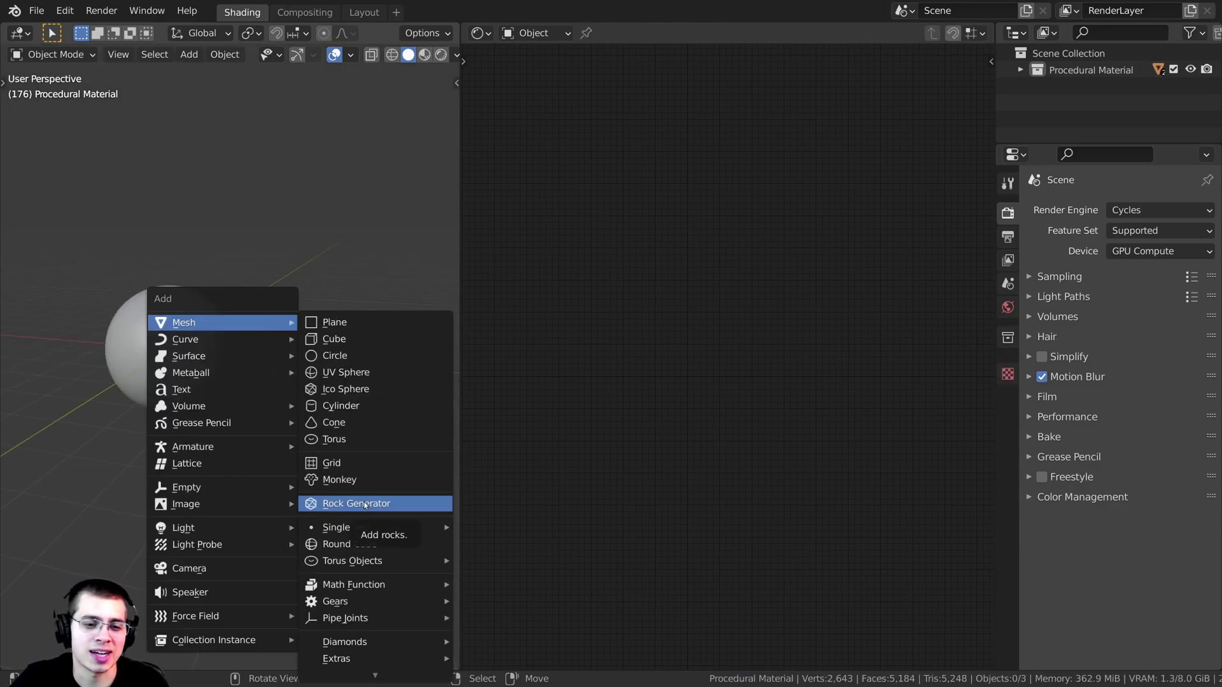
pyautogui.click(369, 508)
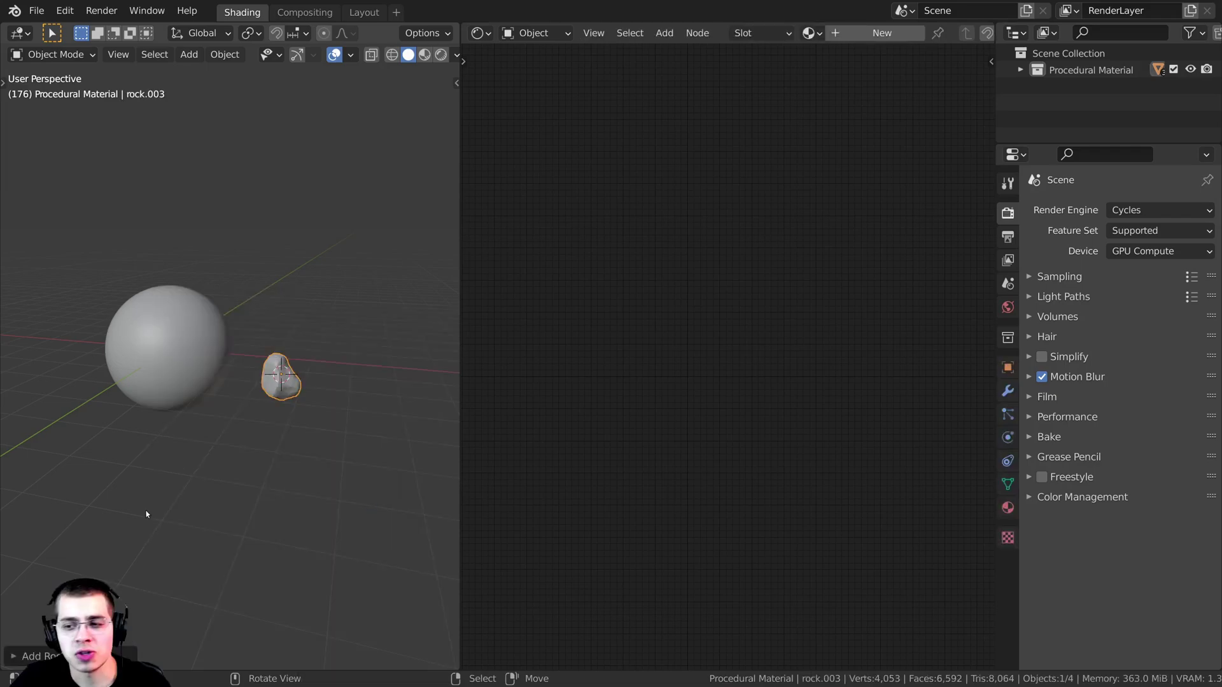
# Step: Apply the Asteroid preset to the new rock in the Add Rocks settings
pyautogui.click(12, 657)
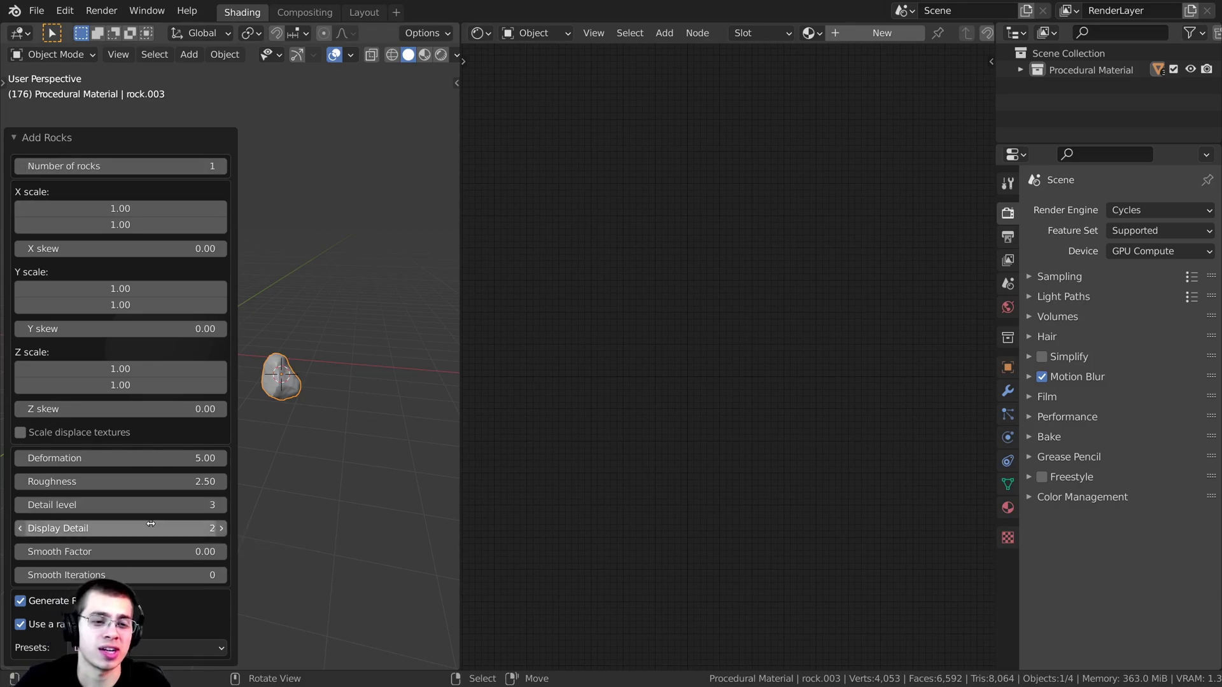
pyautogui.scroll(4, 308, 355)
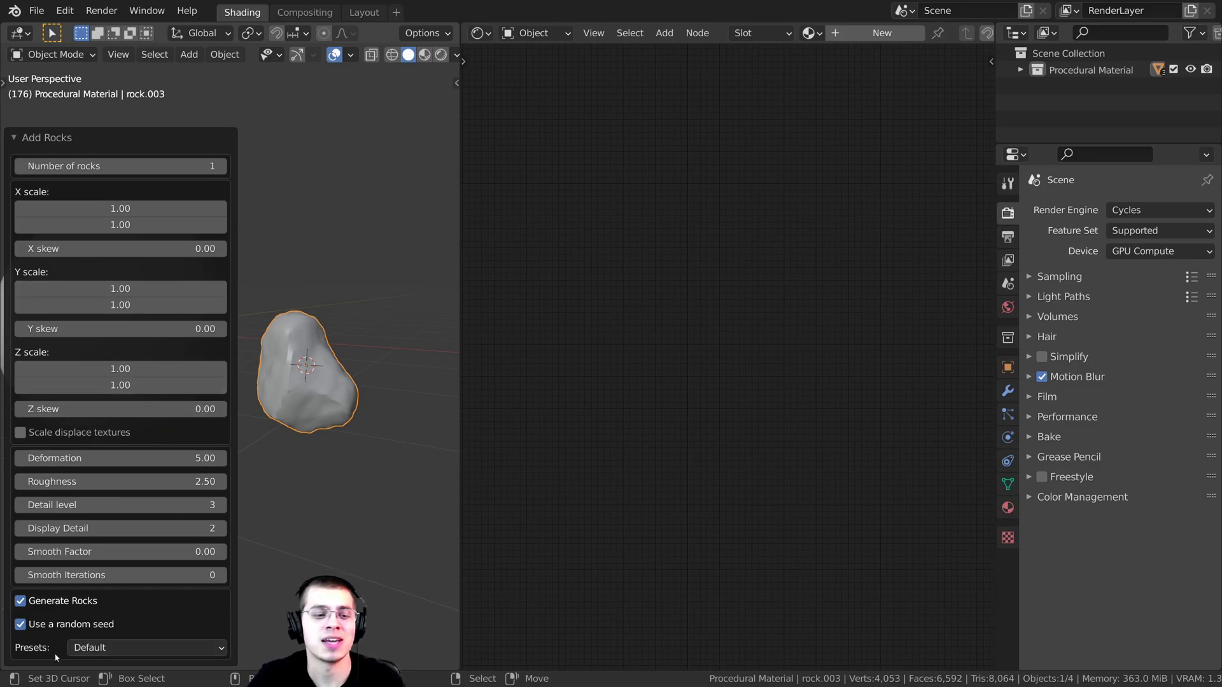
pyautogui.click(105, 651)
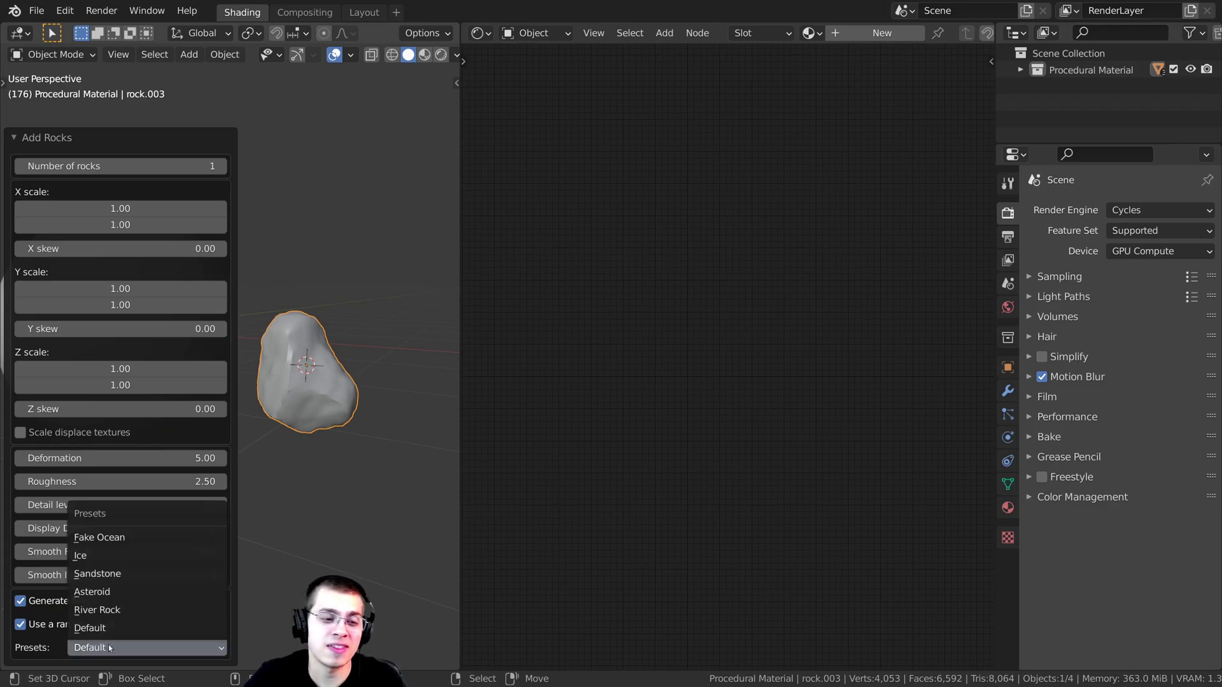
pyautogui.click(101, 593)
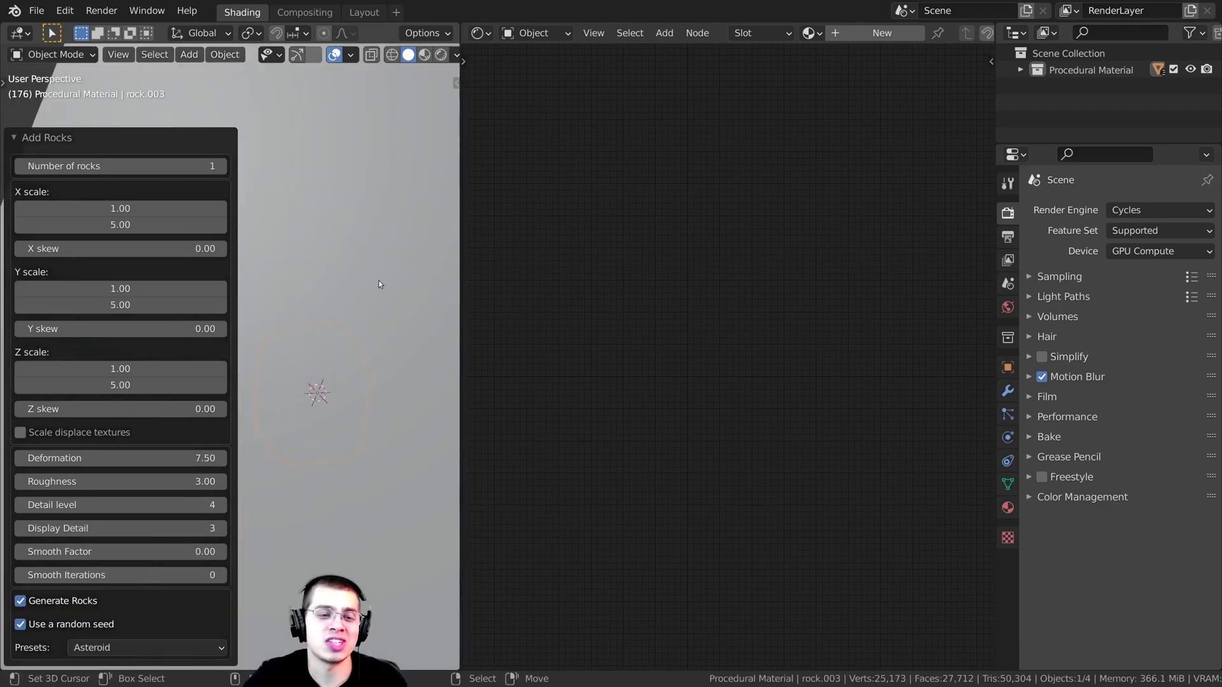
pyautogui.moveTo(312, 227); pyautogui.dragTo(306, 364, button='middle')
pyautogui.scroll(2, 354, 314)
pyautogui.scroll(-2, 323, 393)
pyautogui.scroll(-1, 306, 364)
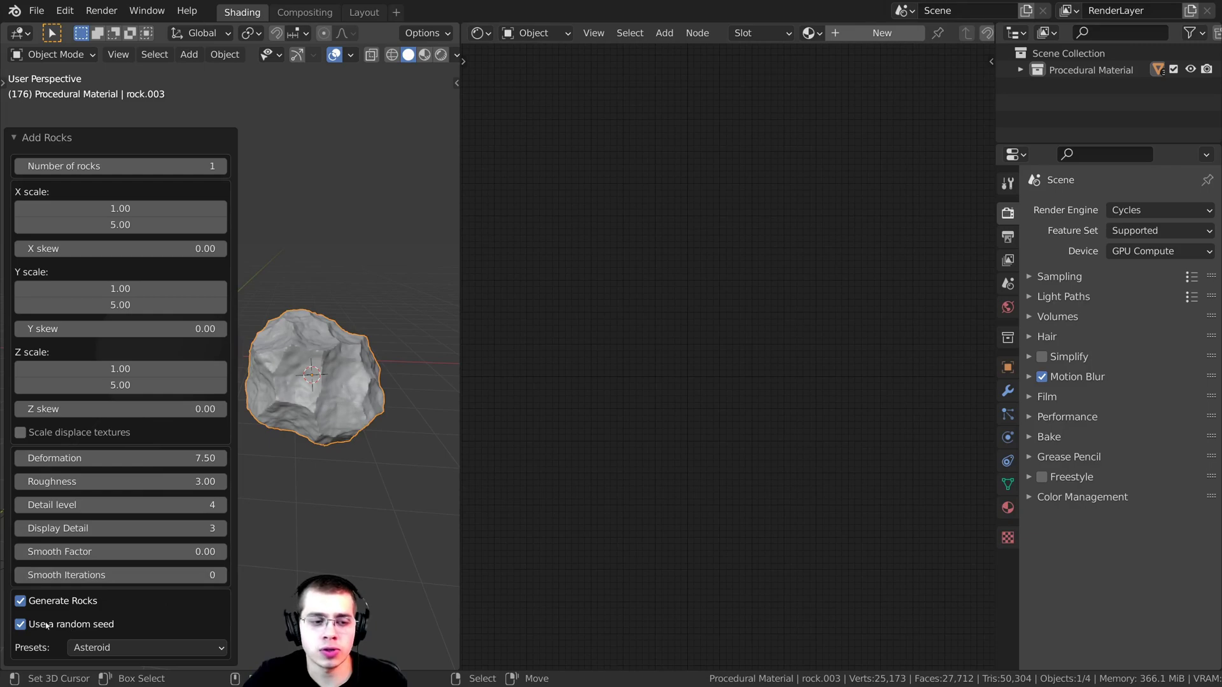
# Step: Turn off the random seed for the rock, set its user seed to 3 and collapse the Add Rocks settings
pyautogui.click(21, 625)
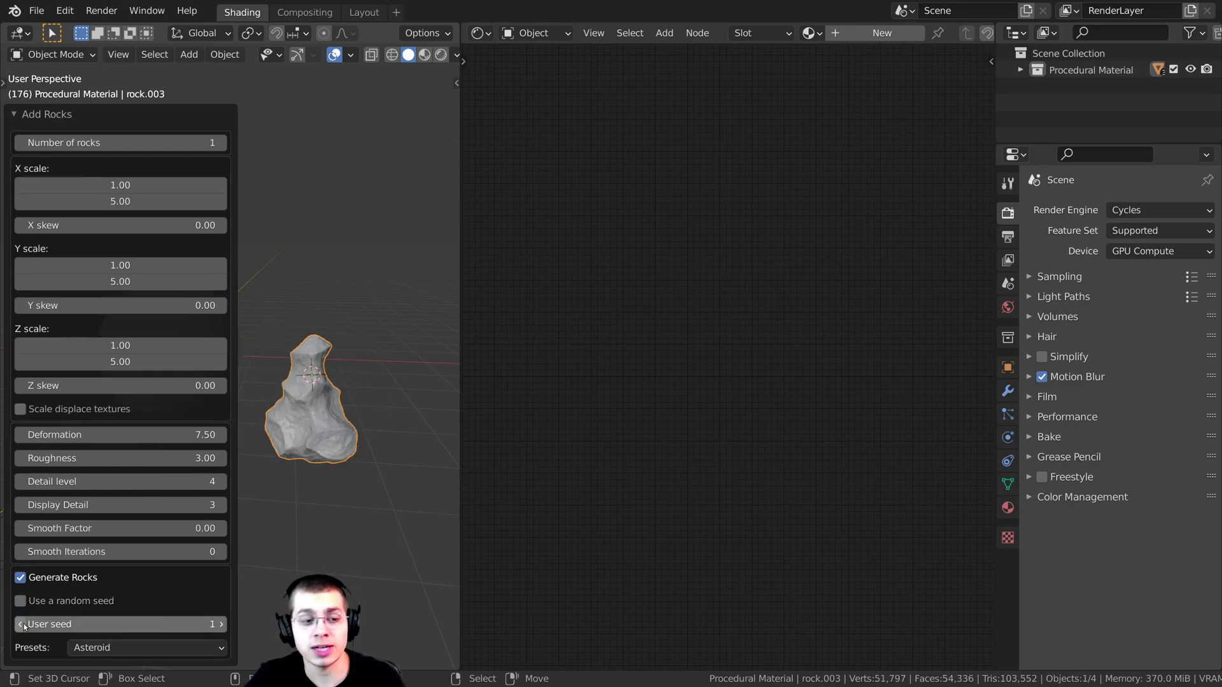
pyautogui.click(221, 625)
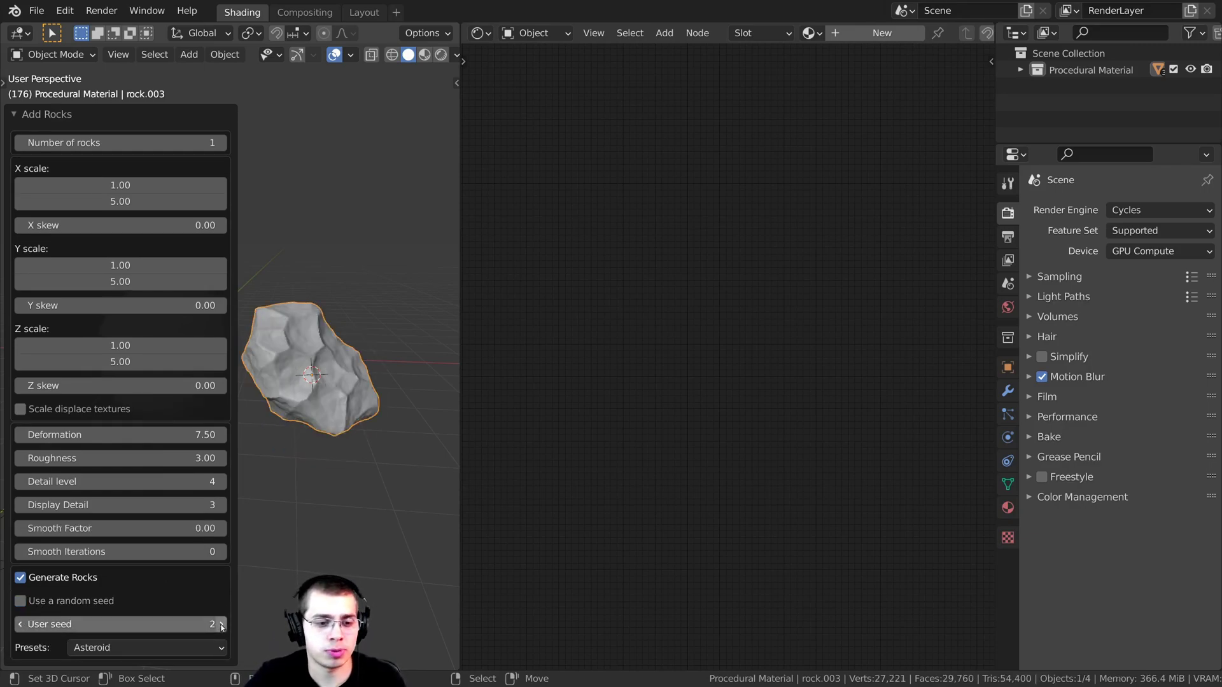
pyautogui.click(221, 624)
pyautogui.click(221, 625)
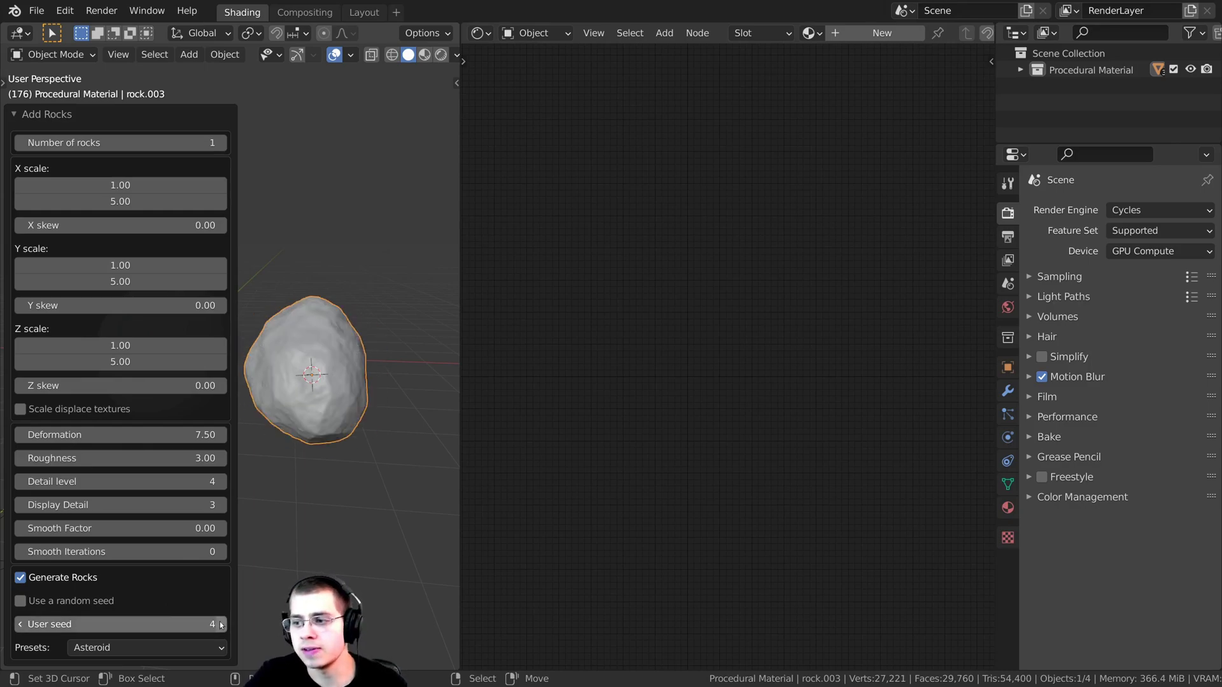
pyautogui.click(21, 625)
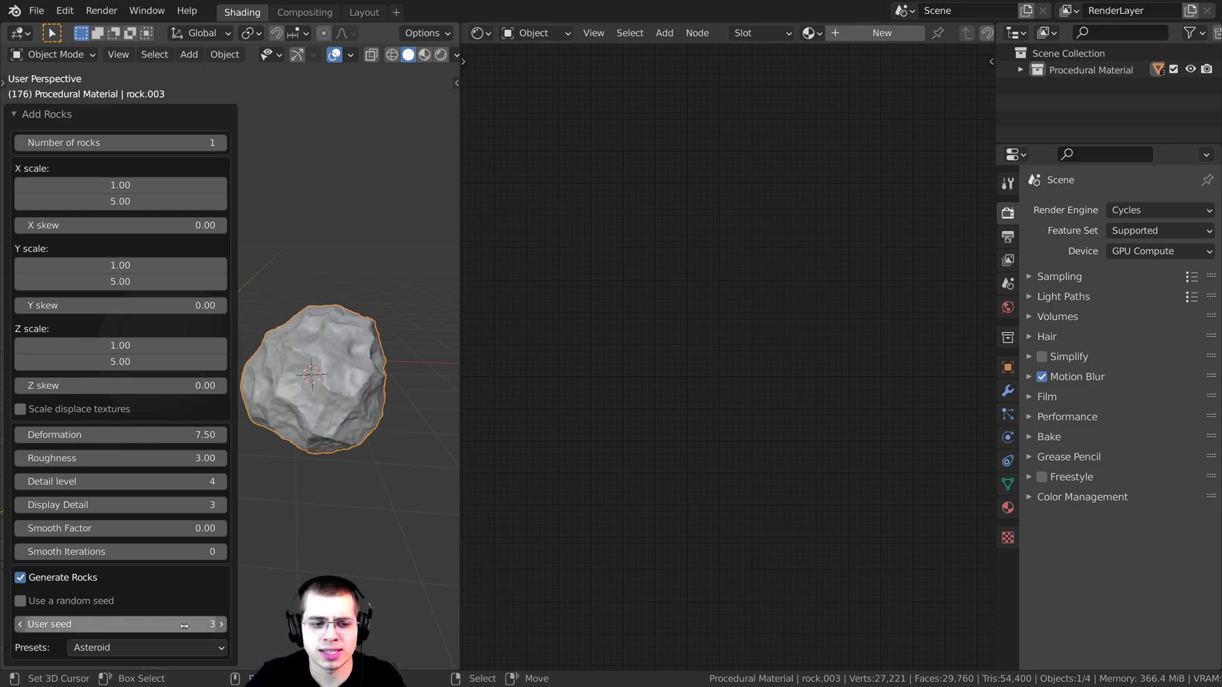
pyautogui.moveTo(330, 317); pyautogui.dragTo(382, 372, button='middle')
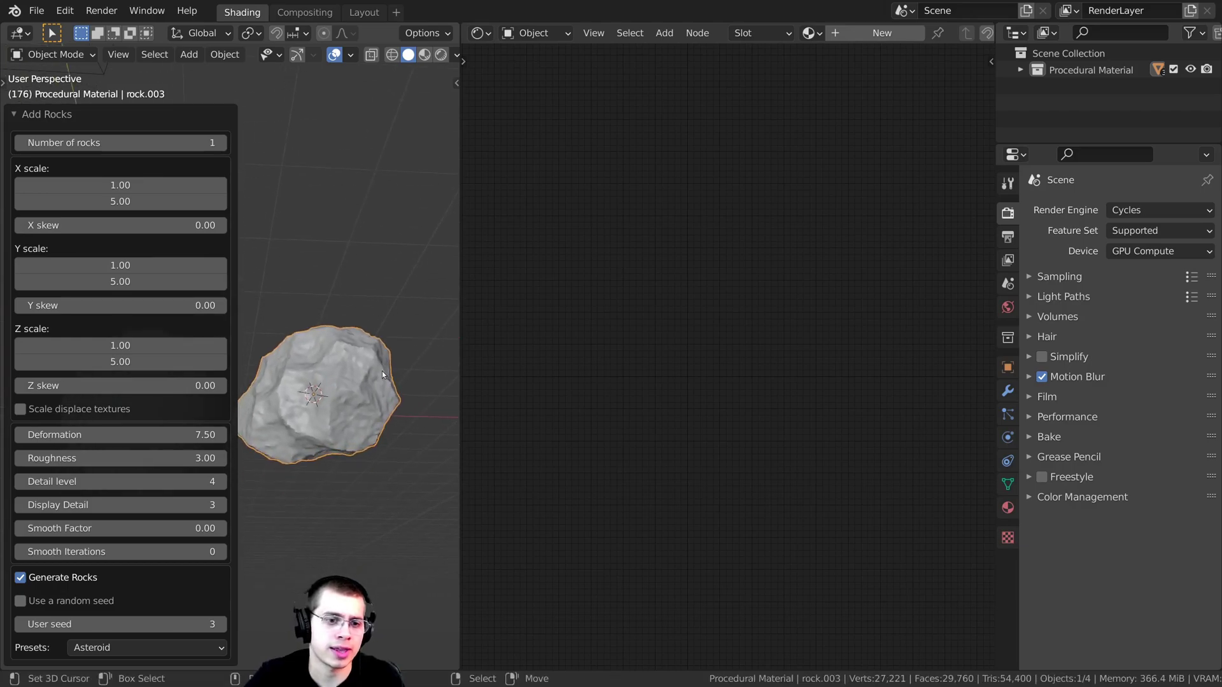
pyautogui.click(31, 116)
pyautogui.moveTo(70, 299); pyautogui.dragTo(196, 342, button='middle')
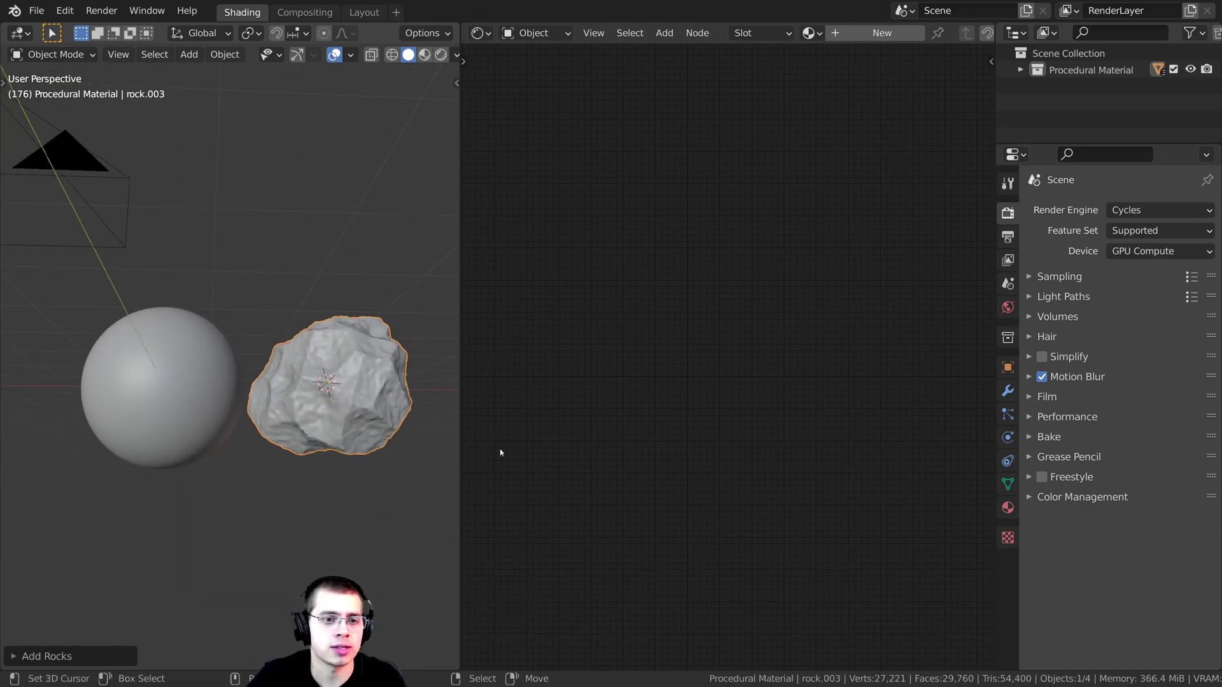
# Step: Inspect the rock's low-poly base mesh in Edit Mode and return to Object Mode
pyautogui.moveTo(500, 453); pyautogui.dragTo(334, 293, button='middle')
pyautogui.press('Tab')
pyautogui.scroll(2, 335, 293)
pyautogui.hotkey('alt', 'a')
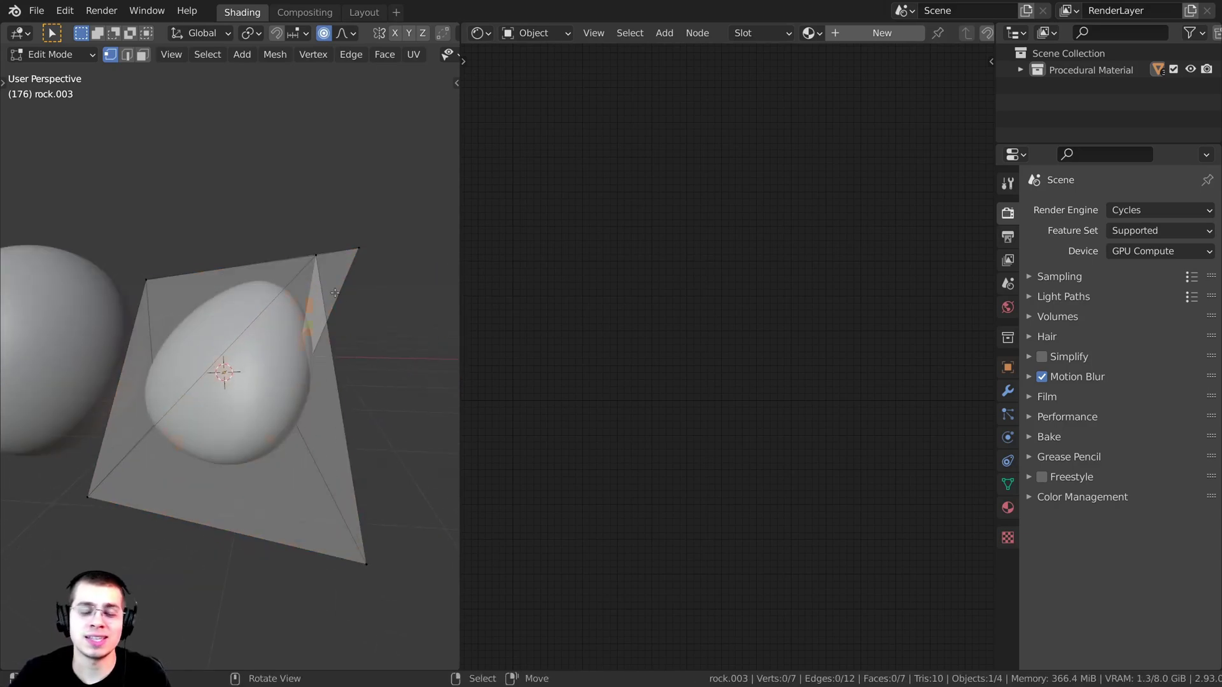
pyautogui.press('a')
pyautogui.scroll(-4, 335, 293)
pyautogui.press('Tab')
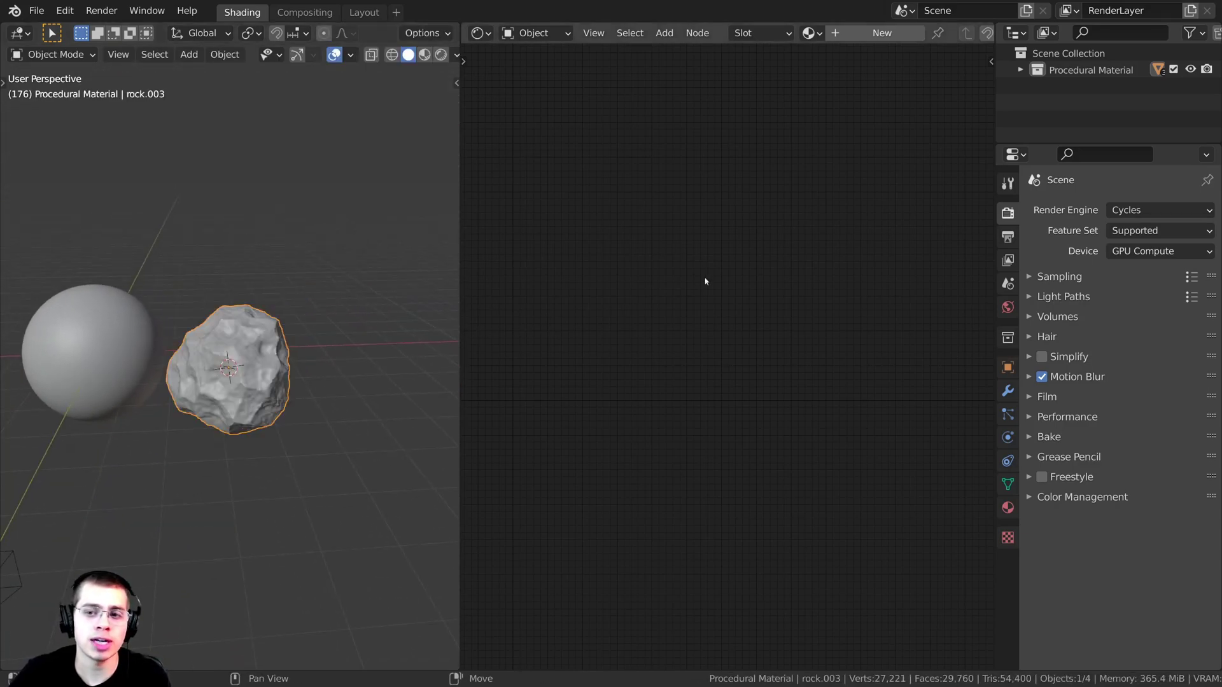
# Step: Show the rock's modifiers in a widened properties editor and review its Subsurf and Displace modifiers
pyautogui.click(1003, 389)
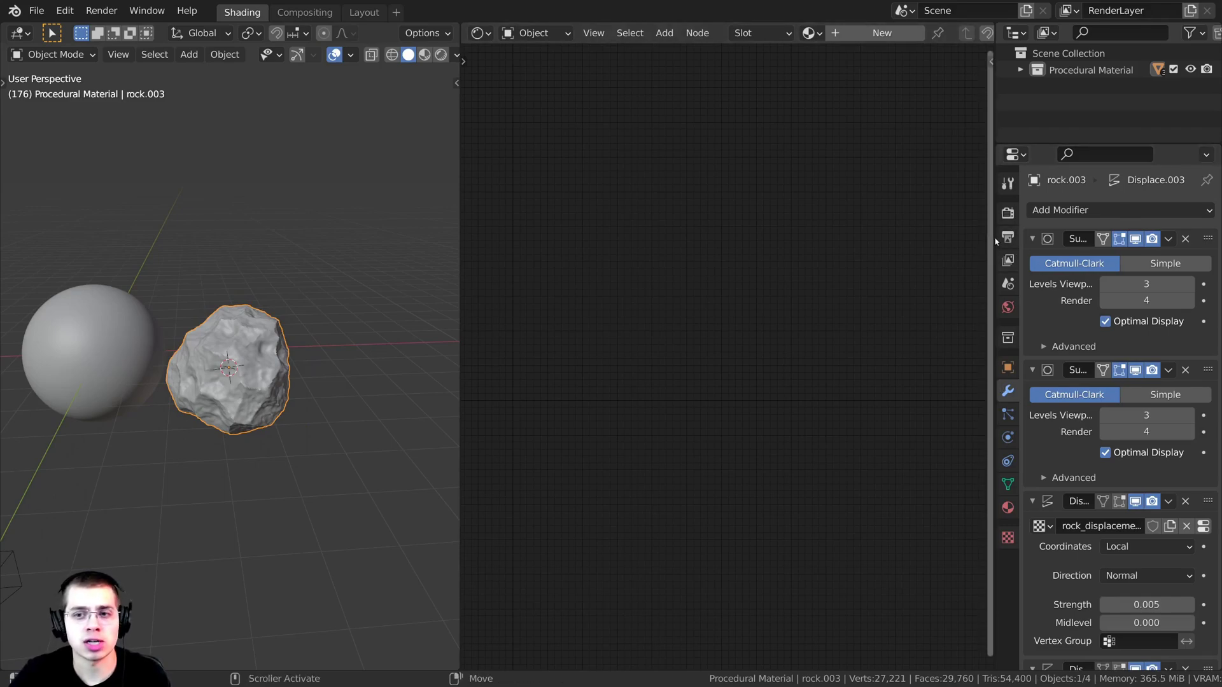
pyautogui.moveTo(996, 242); pyautogui.dragTo(888, 242)
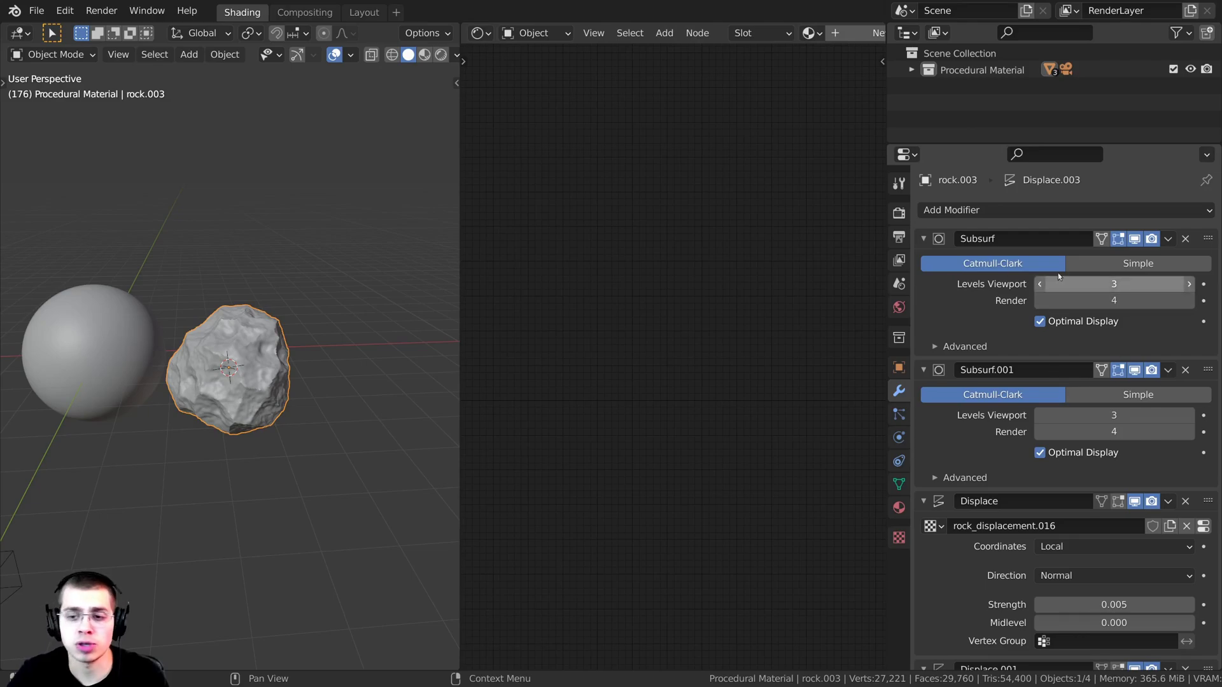
pyautogui.scroll(-3, 1038, 261)
pyautogui.scroll(-15, 1038, 257)
pyautogui.scroll(10, 1012, 445)
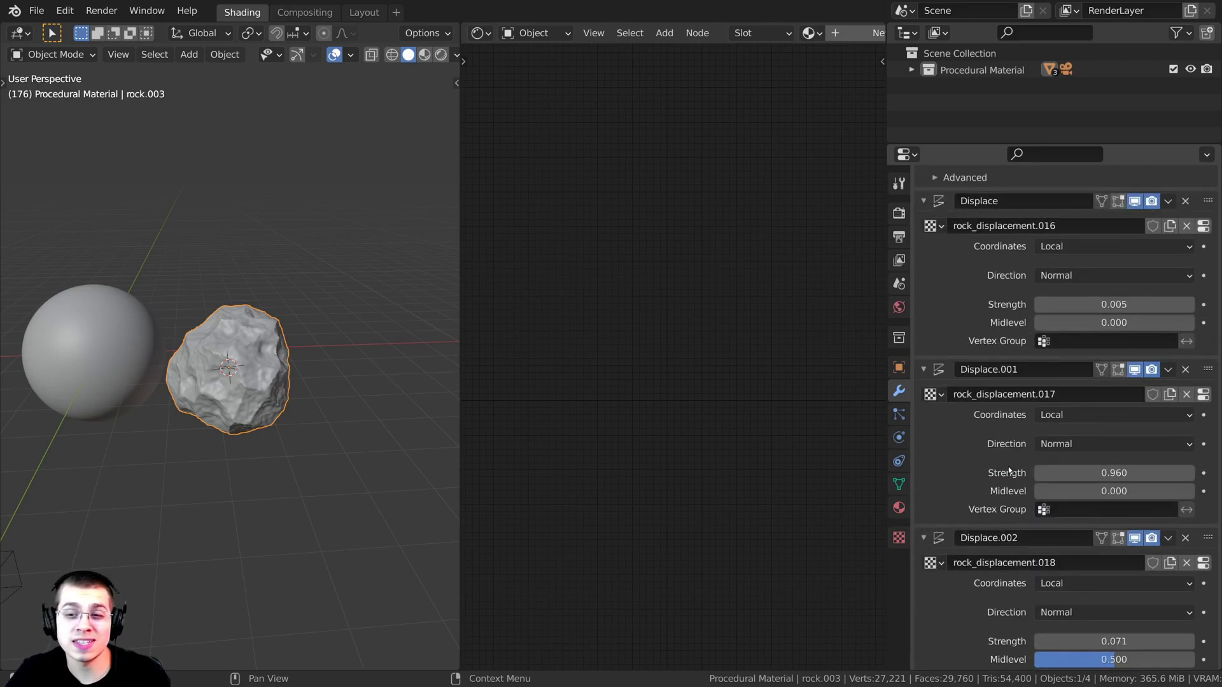
pyautogui.scroll(4, 266, 438)
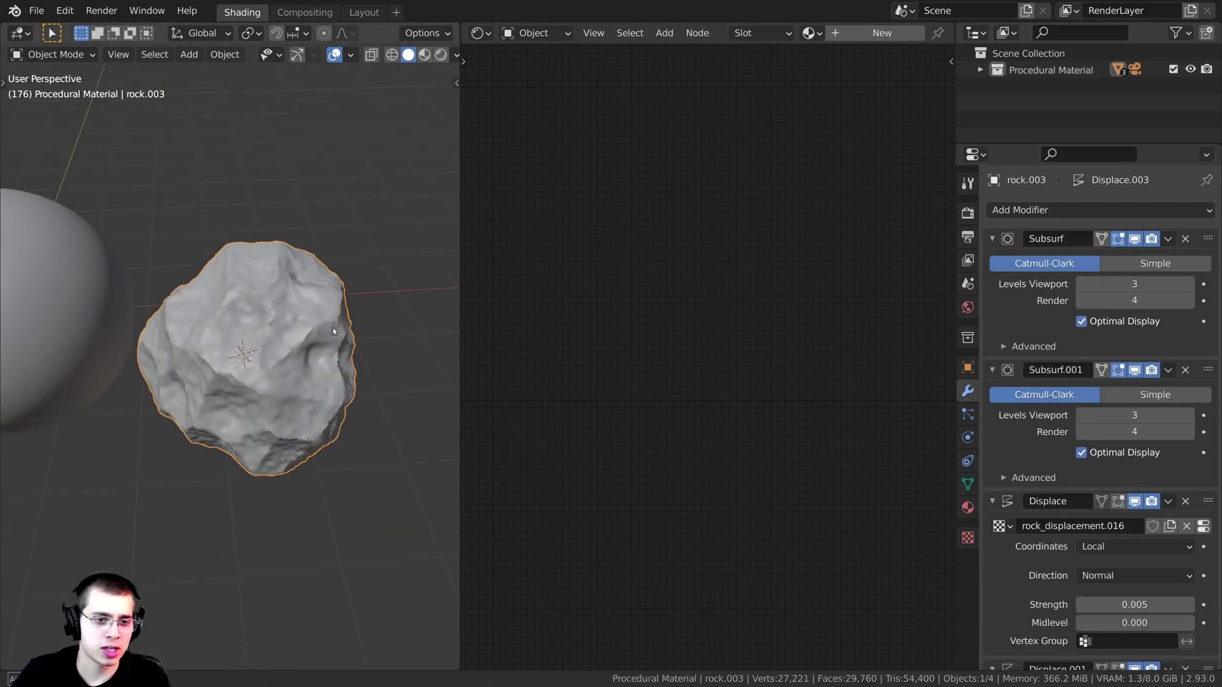
# Step: Move the rock to a new position beside the sphere and switch to the camera view
pyautogui.press('g')
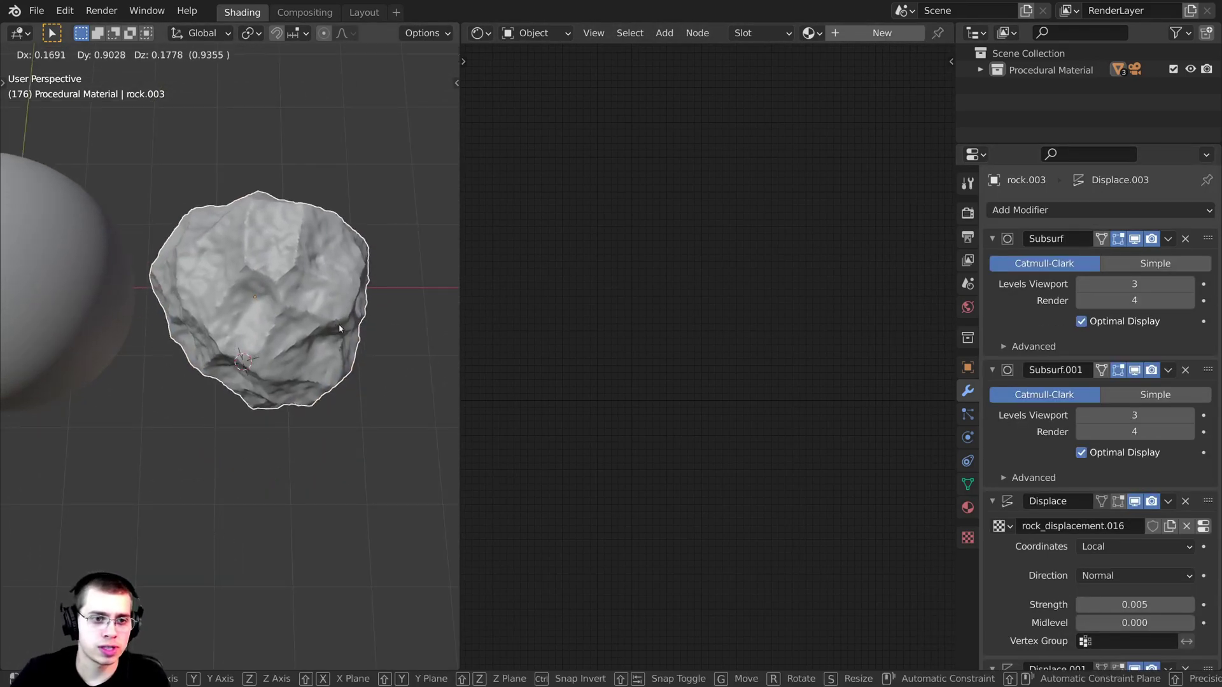
pyautogui.click(339, 314)
pyautogui.press('KP_0')
pyautogui.scroll(-2, 236, 331)
# Step: Select the sphere together with the rock and move both along the X axis into the camera frame
pyautogui.click(246, 324)
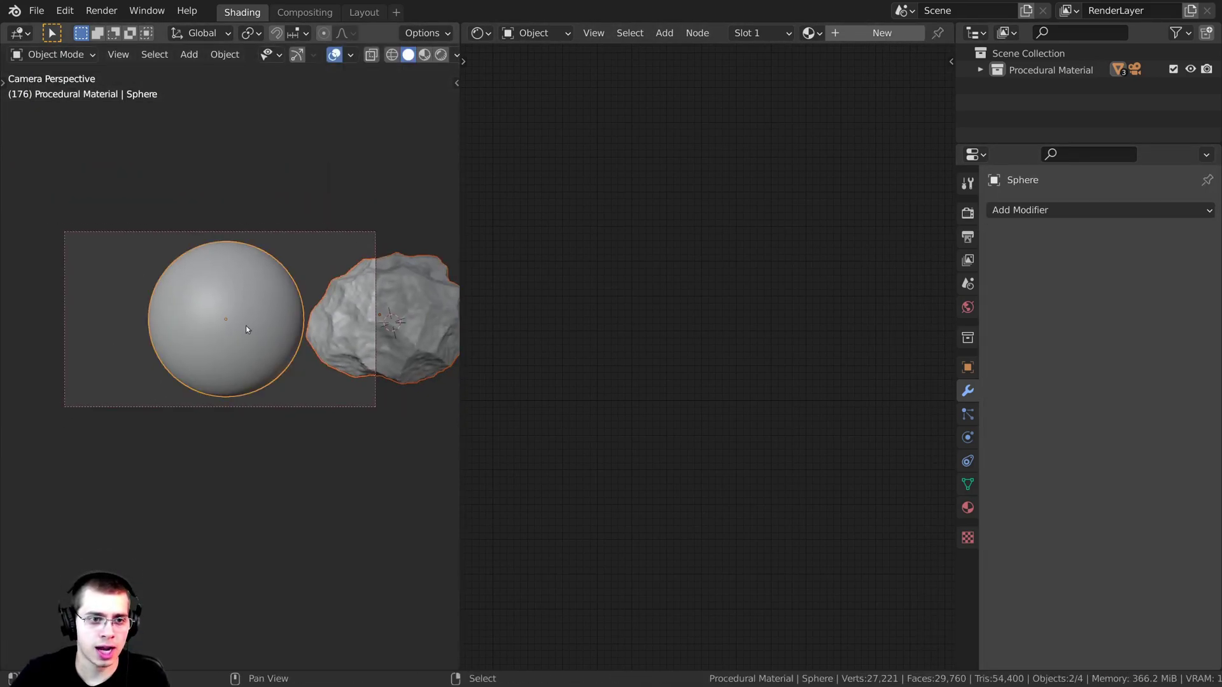
pyautogui.press('g')
pyautogui.press('x')
pyautogui.click(183, 318)
# Step: Scale the sphere and rock down slightly and shift the sphere along the X axis so both fit the camera frame
pyautogui.keyDown('shift'); pyautogui.click(268, 312); pyautogui.keyUp('shift')
pyautogui.press('g')
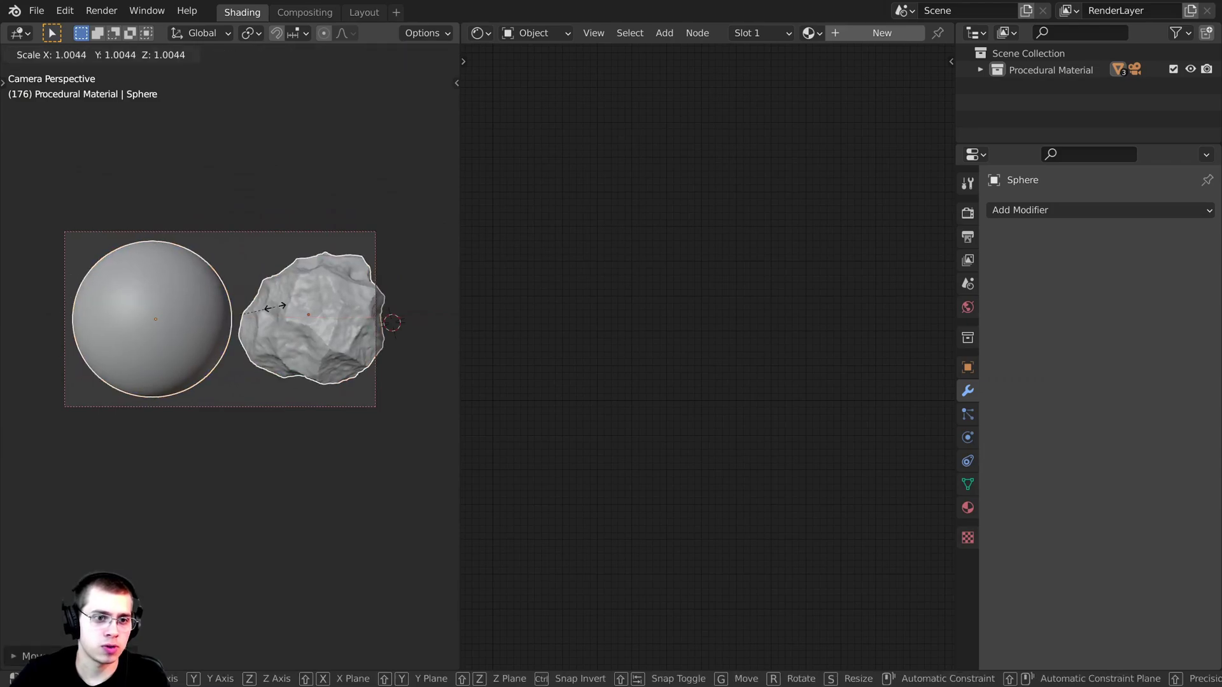
pyautogui.click(257, 306)
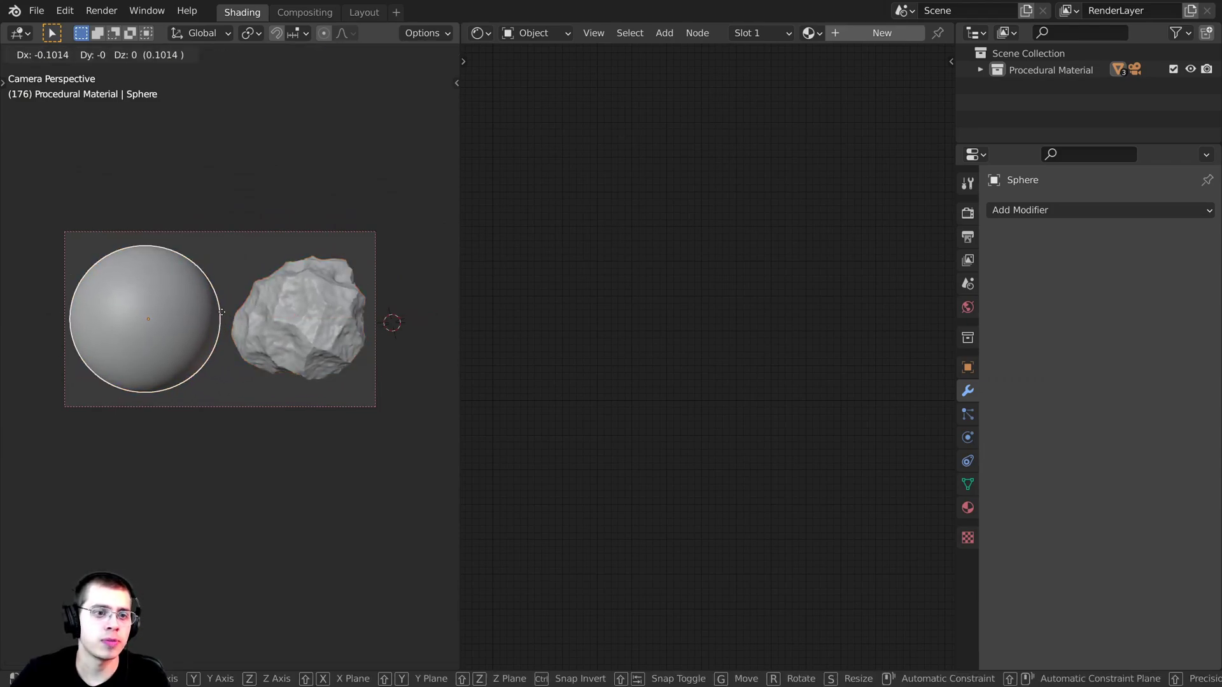
pyautogui.press('x')
pyautogui.click(223, 316)
# Step: Add an ico sphere mesh and set its subdivisions to 5
pyautogui.moveTo(155, 230); pyautogui.dragTo(204, 231, button='middle')
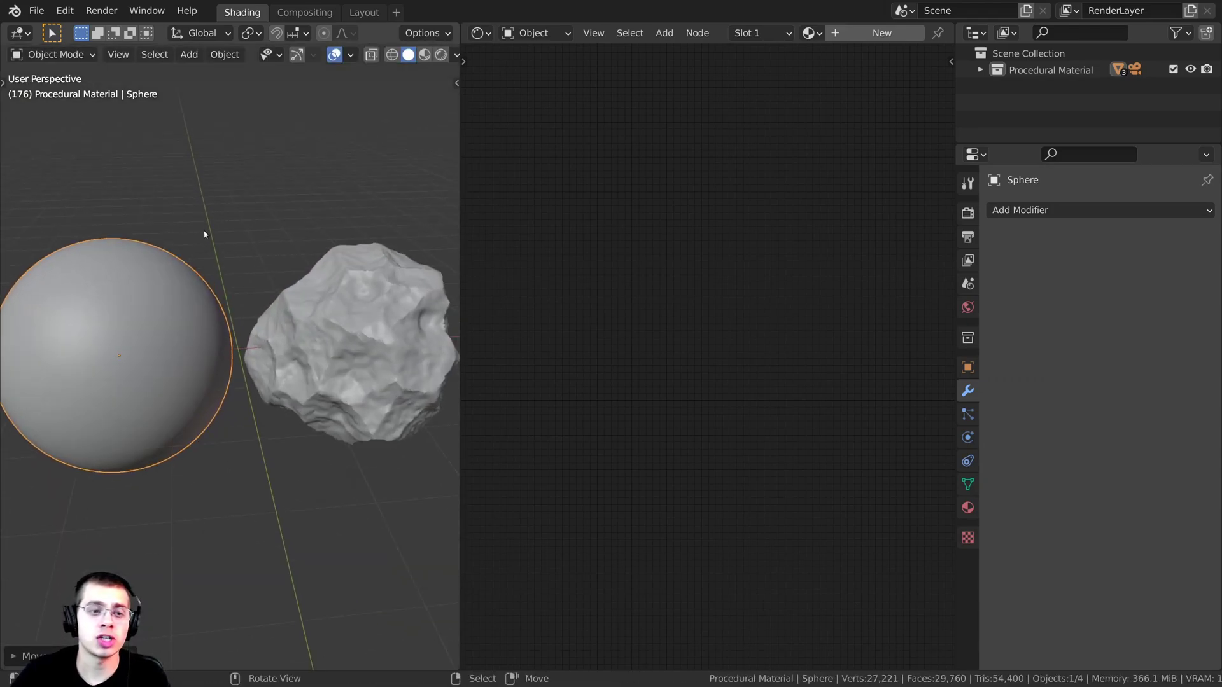
pyautogui.hotkey('shift', 'a')
pyautogui.moveTo(204, 230)
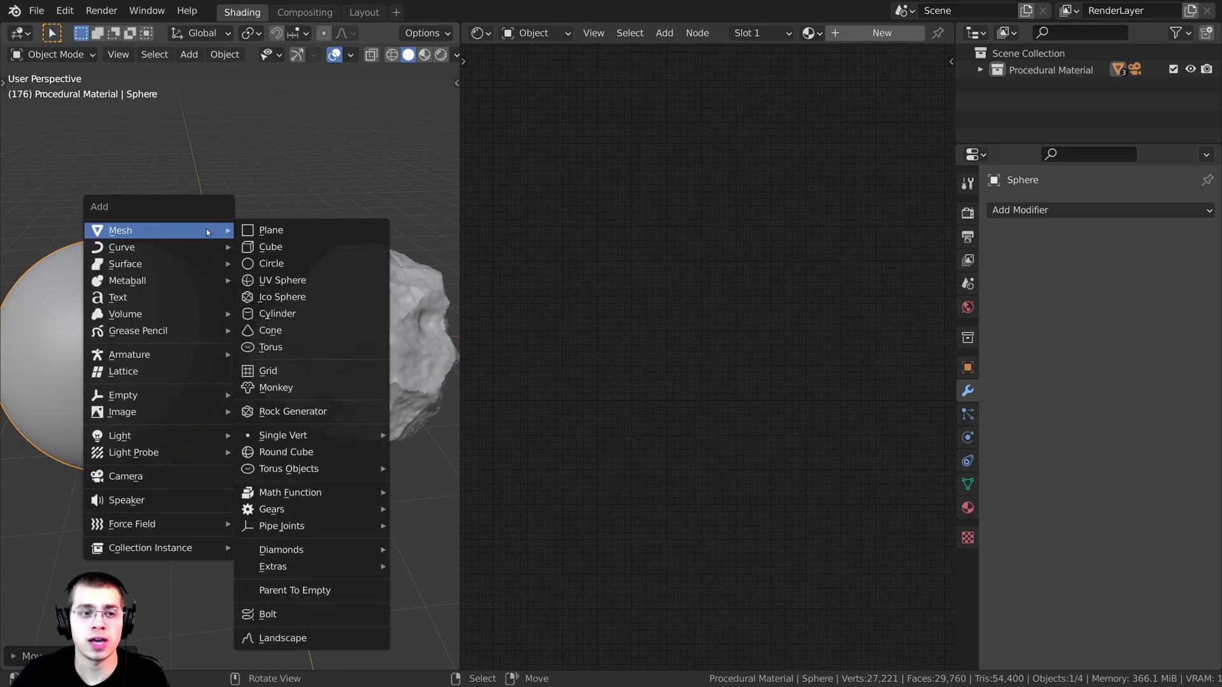
pyautogui.click(283, 296)
pyautogui.scroll(-4, 324, 358)
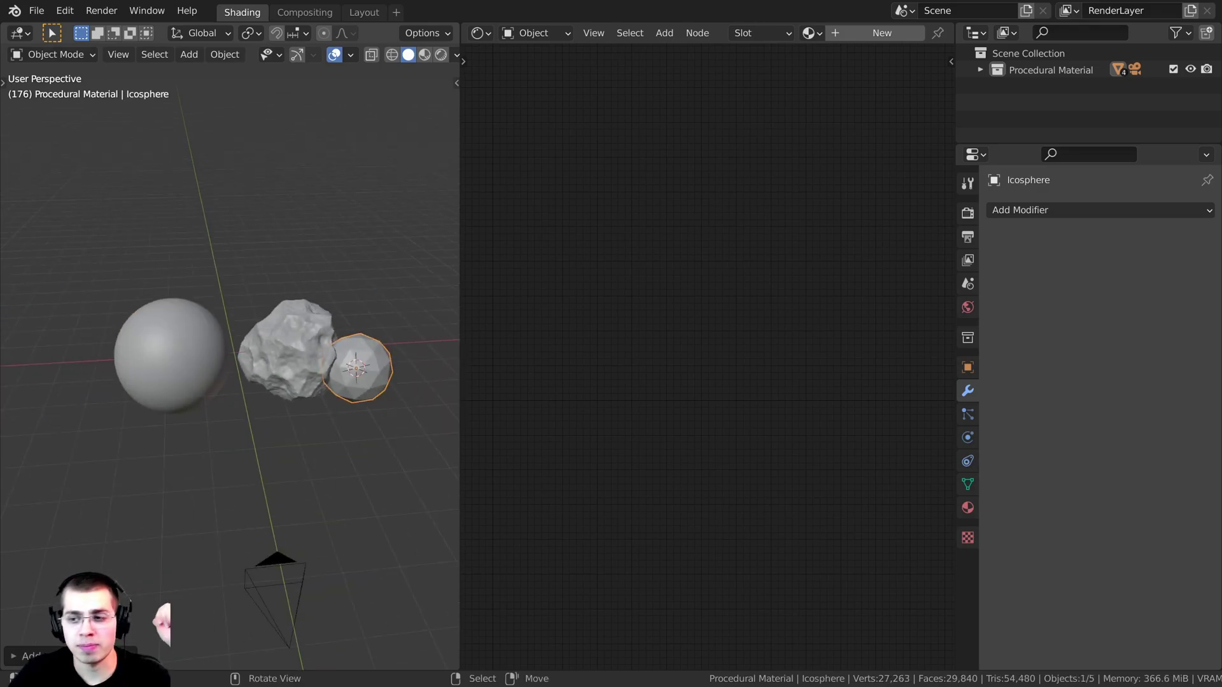
pyautogui.click(36, 655)
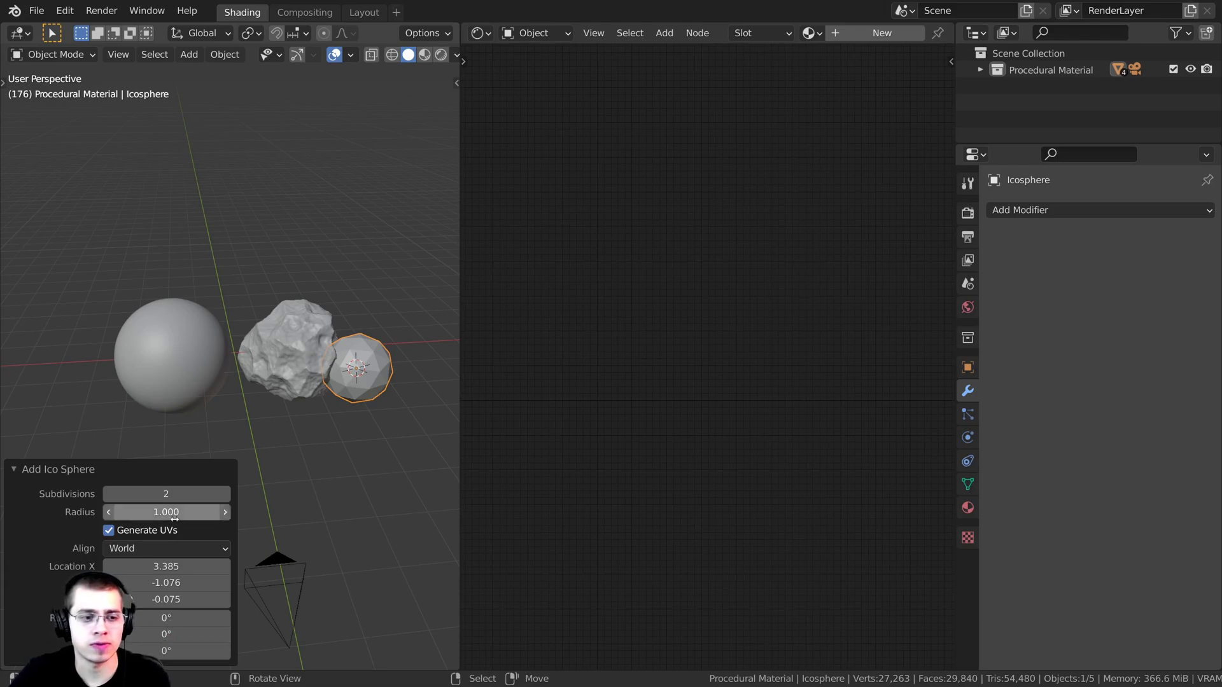
pyautogui.click(226, 495)
pyautogui.click(228, 495)
pyautogui.click(227, 495)
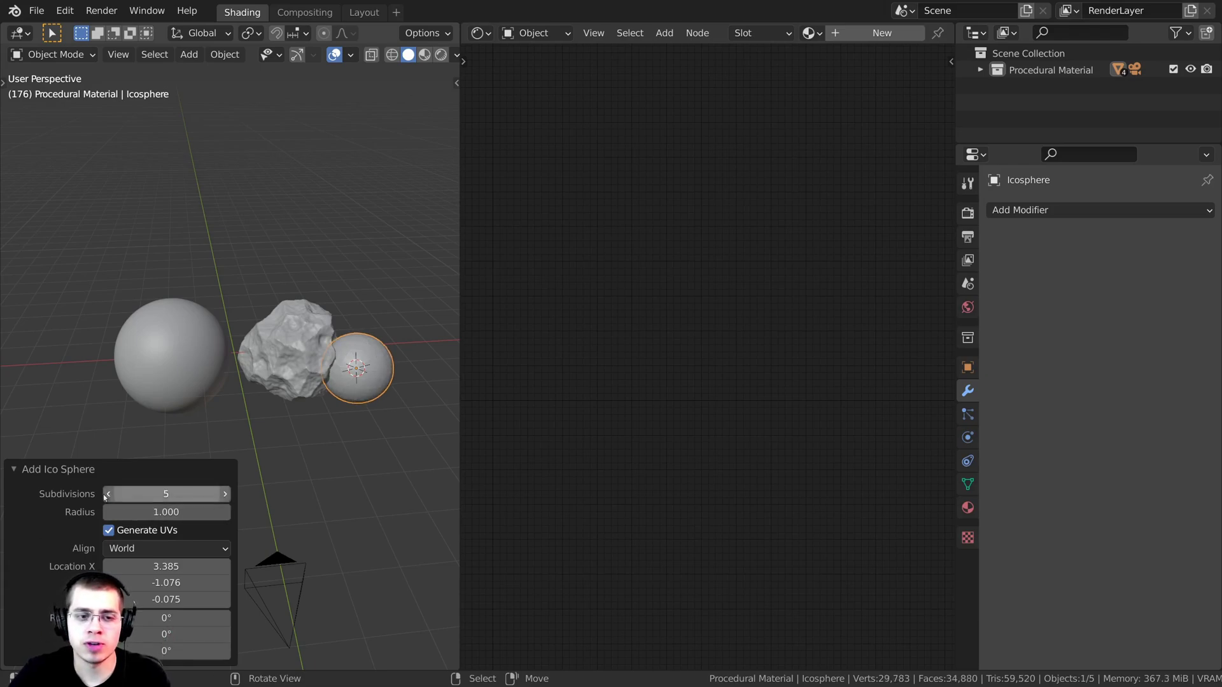
pyautogui.click(82, 470)
# Step: Inspect the ico sphere's mesh in Edit Mode, return to Object Mode and delete the ico sphere
pyautogui.keyDown('shift'); pyautogui.moveTo(318, 424); pyautogui.dragTo(234, 424, button='middle'); pyautogui.keyUp('shift')
pyautogui.scroll(4, 234, 424)
pyautogui.scroll(4, 321, 312)
pyautogui.press('Tab')
pyautogui.press('Tab')
pyautogui.press('Delete')
pyautogui.scroll(-2, 363, 363)
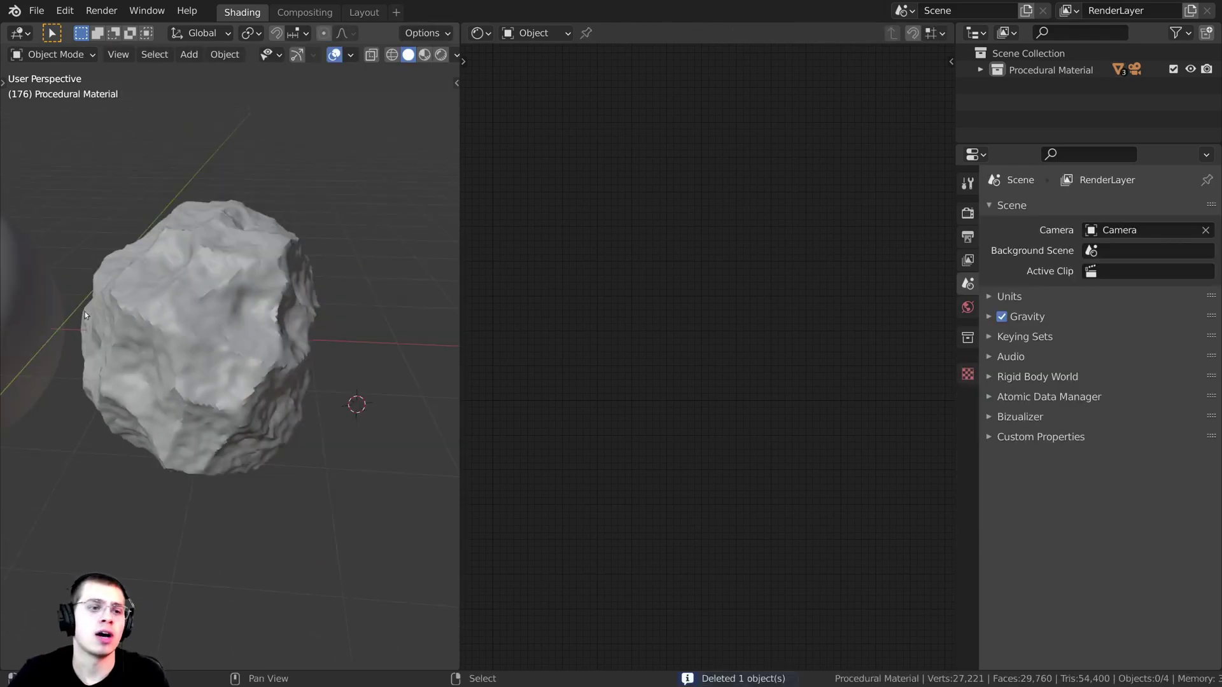
# Step: Select the smooth sphere and inspect its mesh in Edit Mode before returning to Object Mode
pyautogui.keyDown('shift'); pyautogui.moveTo(86, 311); pyautogui.dragTo(210, 344, button='middle'); pyautogui.keyUp('shift')
pyautogui.rightClick(97, 353)
pyautogui.keyDown('shift'); pyautogui.moveTo(97, 353); pyautogui.dragTo(178, 341, button='middle'); pyautogui.keyUp('shift')
pyautogui.press('Tab')
pyautogui.press('Tab')
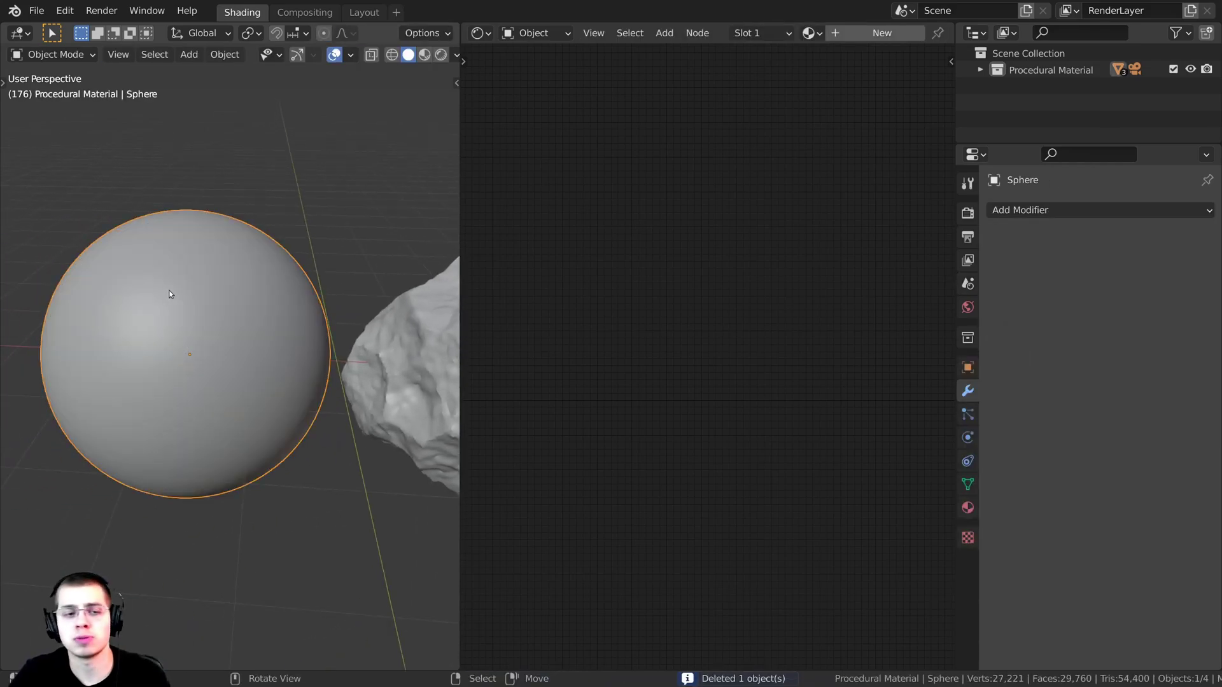
pyautogui.rightClick(170, 290)
pyautogui.click(163, 274)
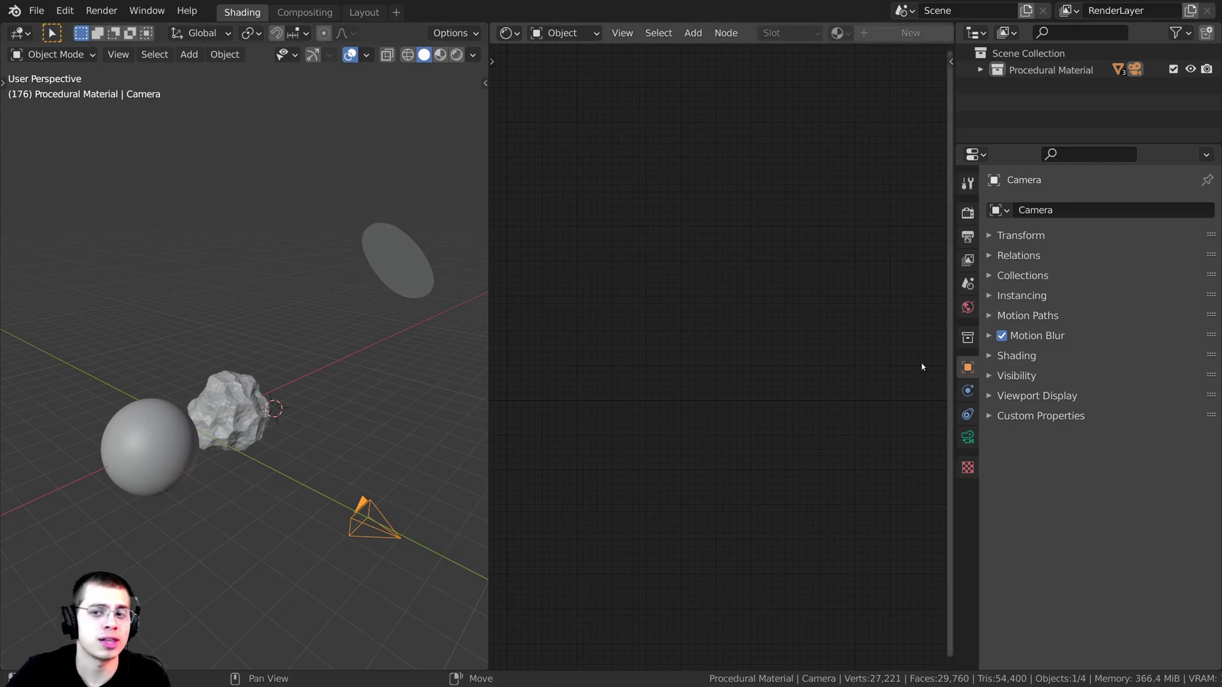
# Step: Review the world's HDRI background settings and look at the mesh primitives that can be added for lighting
pyautogui.click(966, 309)
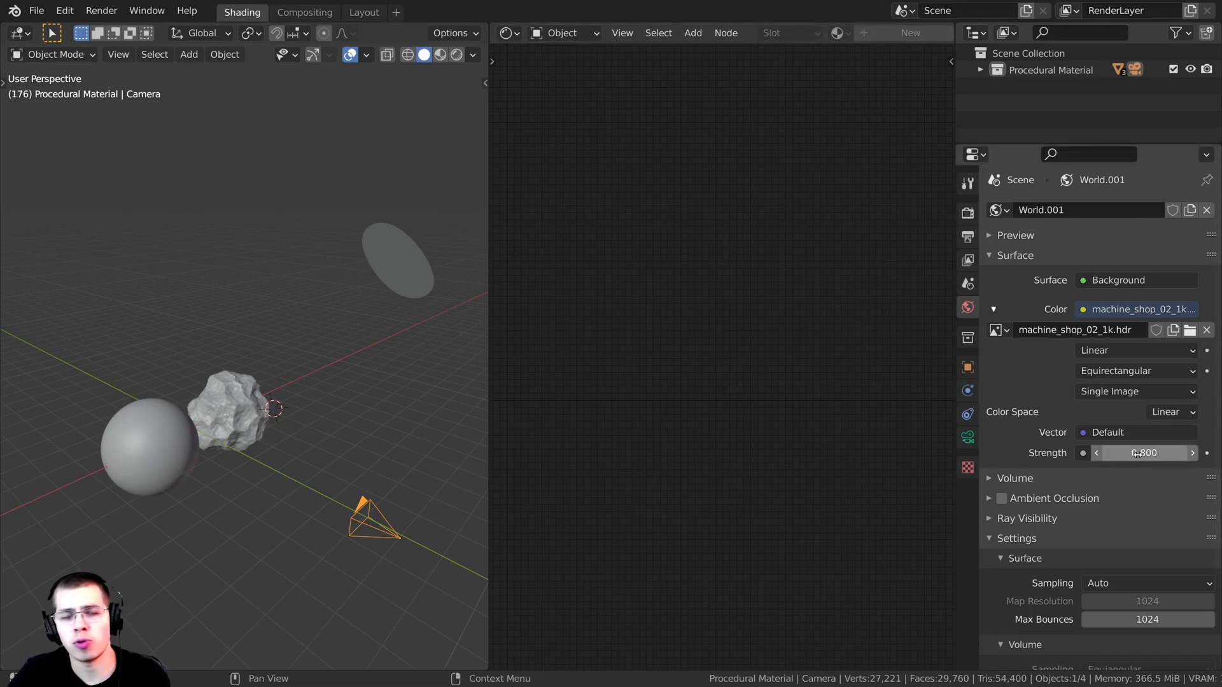
pyautogui.moveTo(385, 372); pyautogui.dragTo(338, 352, button='middle')
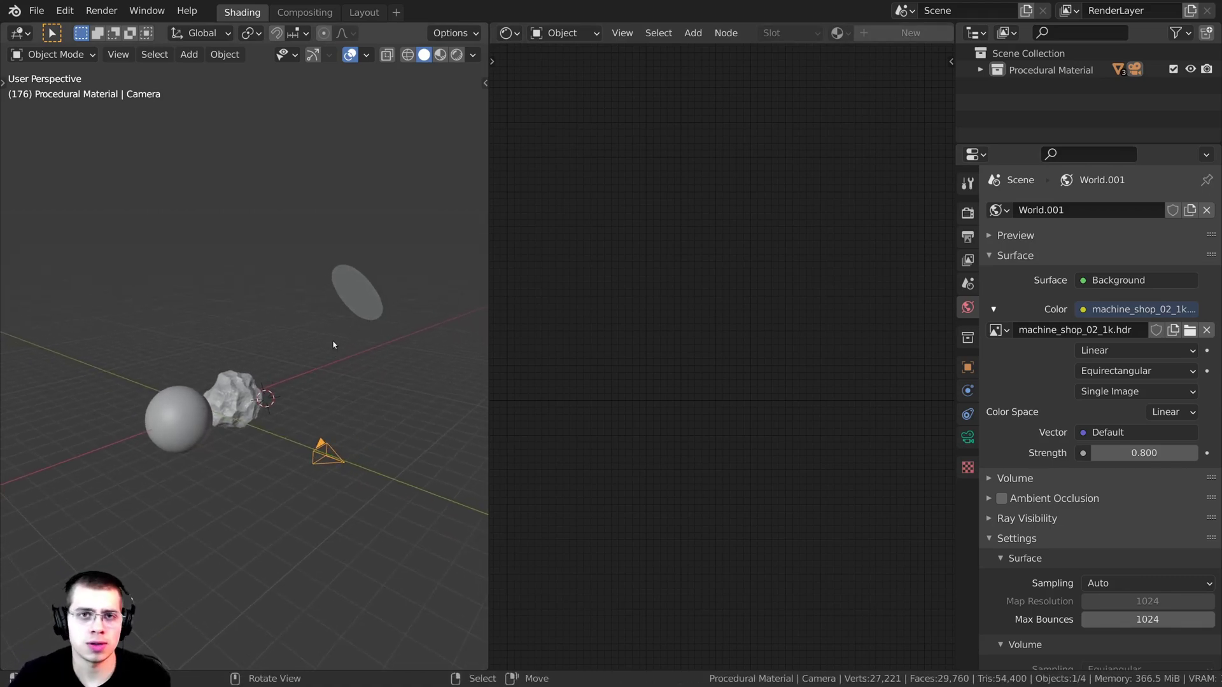
pyautogui.hotkey('shift', 'a')
pyautogui.moveTo(323, 285)
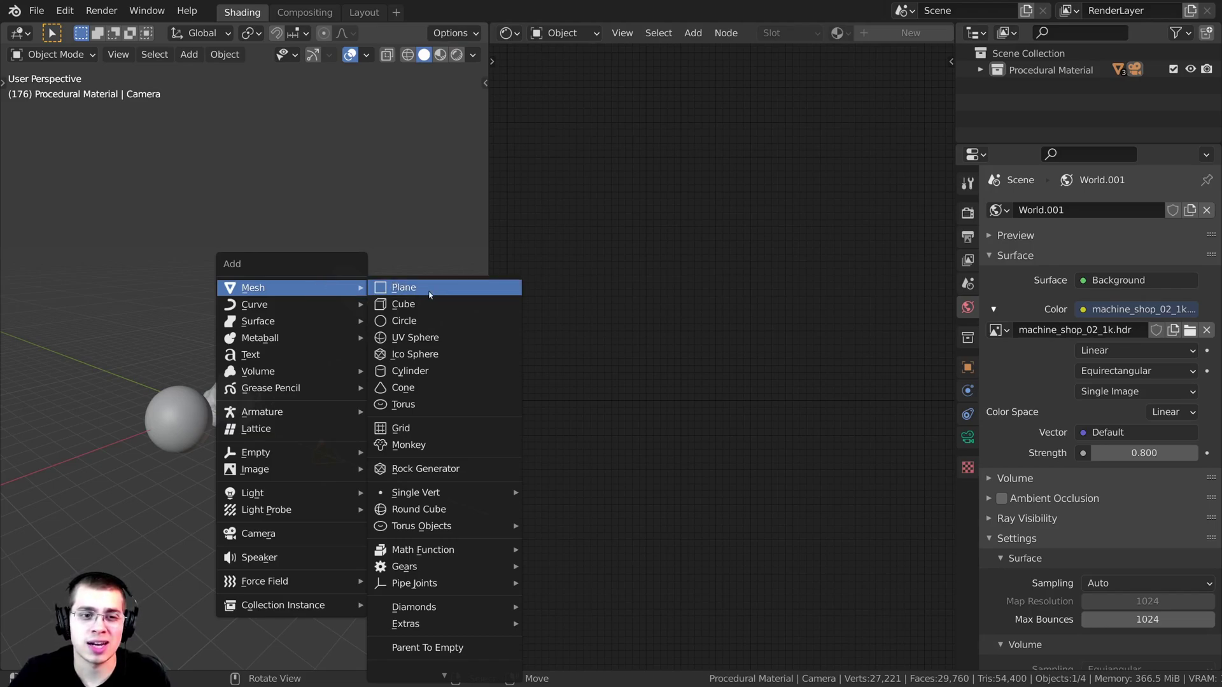
pyautogui.press('Escape')
# Step: Select the circular lighting object, inspect its base plane in Edit Mode and return to Object Mode
pyautogui.rightClick(337, 304)
pyautogui.keyDown('shift'); pyautogui.moveTo(333, 308); pyautogui.dragTo(219, 326, button='middle'); pyautogui.keyUp('shift')
pyautogui.scroll(2, 267, 286)
pyautogui.press('Tab')
pyautogui.scroll(3, 292, 218)
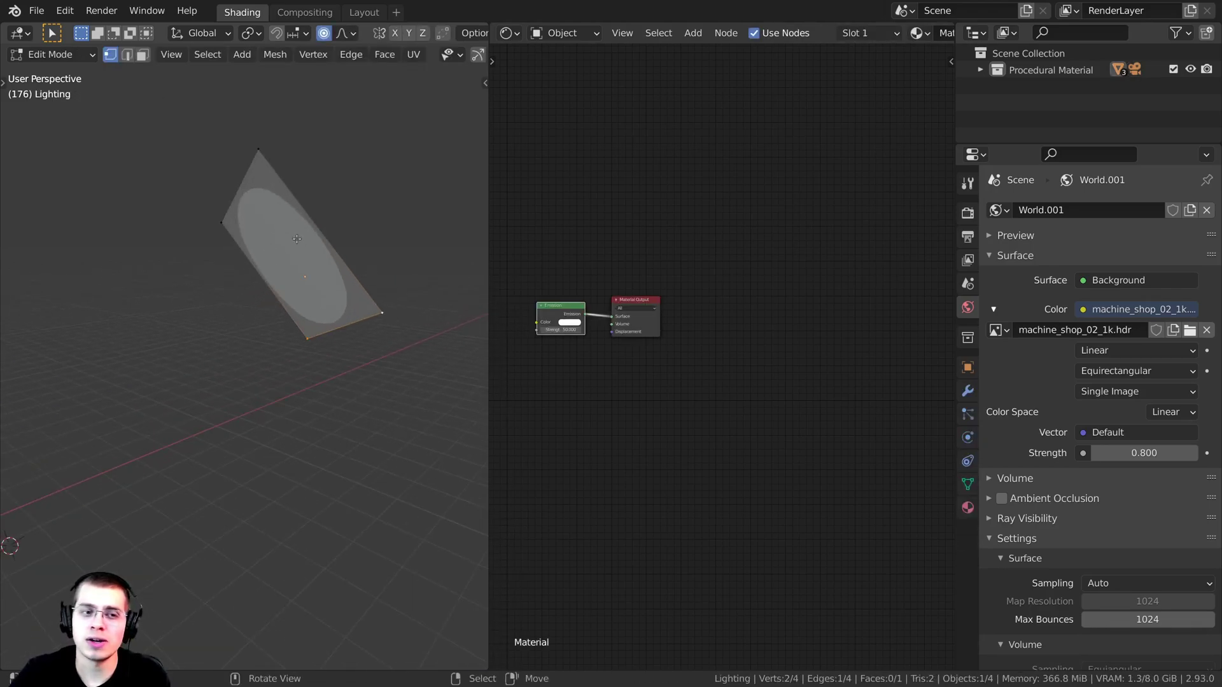
pyautogui.moveTo(296, 239); pyautogui.dragTo(354, 242, button='middle')
pyautogui.press('Tab')
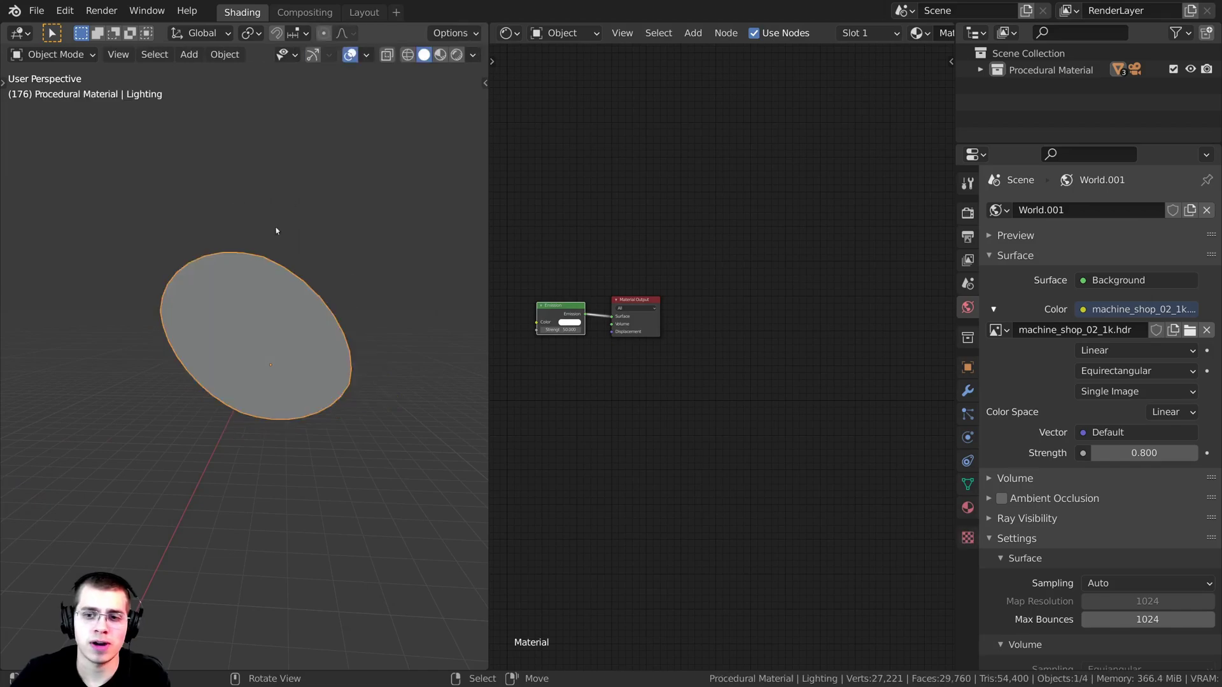
# Step: Review the lighting object's Emission shader in the node editor and in its material properties
pyautogui.scroll(4, 572, 313)
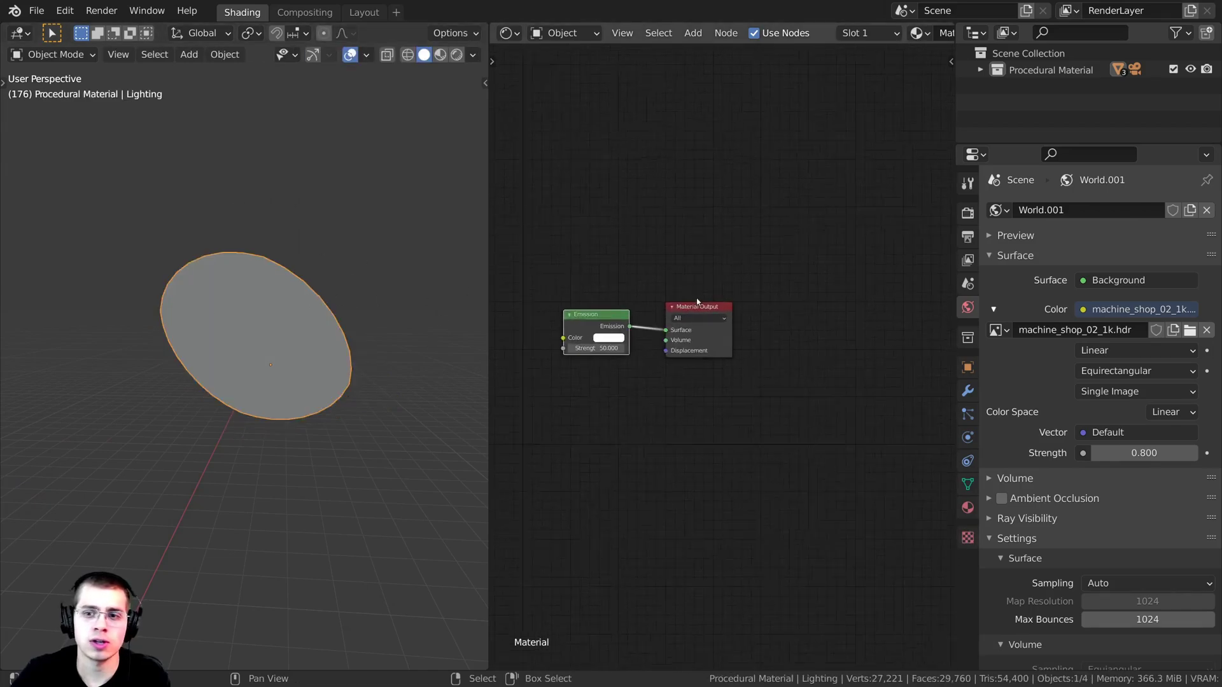
pyautogui.click(968, 507)
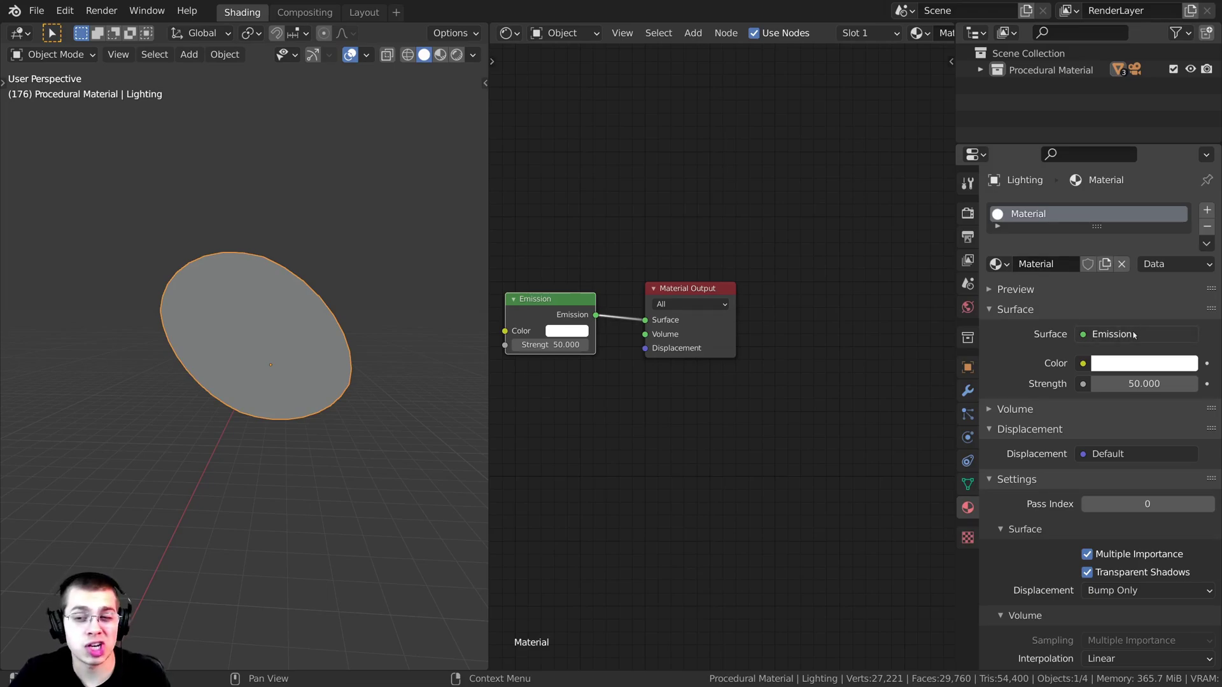
pyautogui.click(1108, 336)
pyautogui.click(1090, 311)
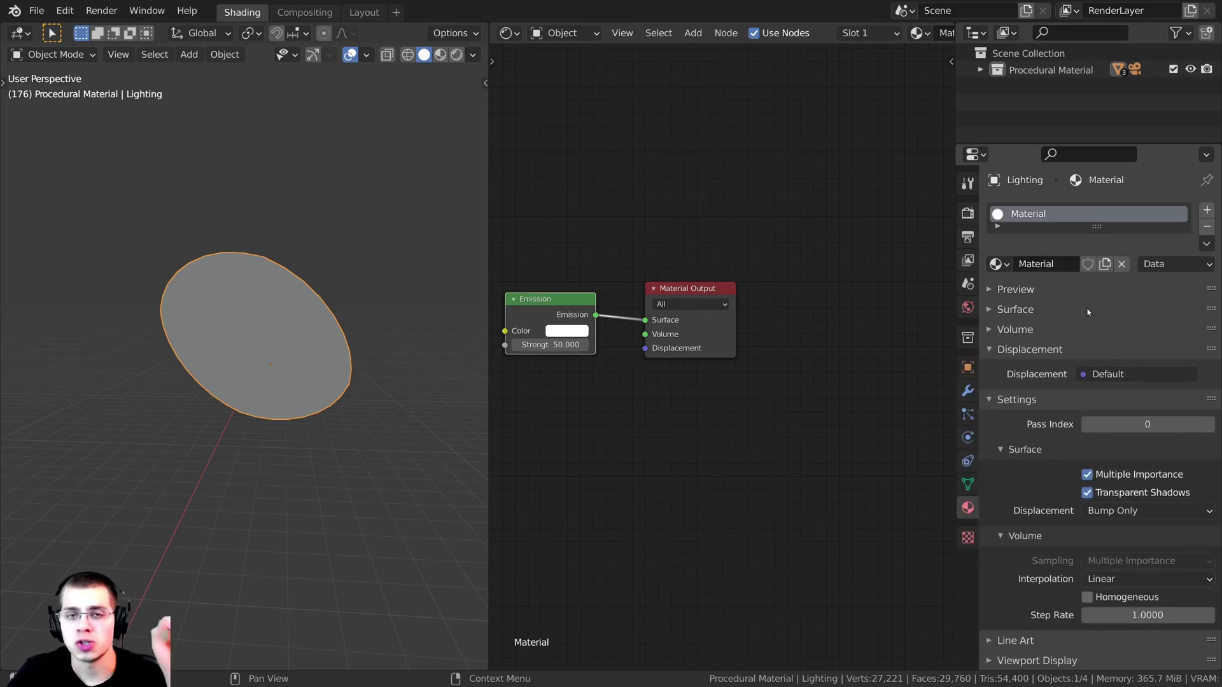
pyautogui.click(1040, 315)
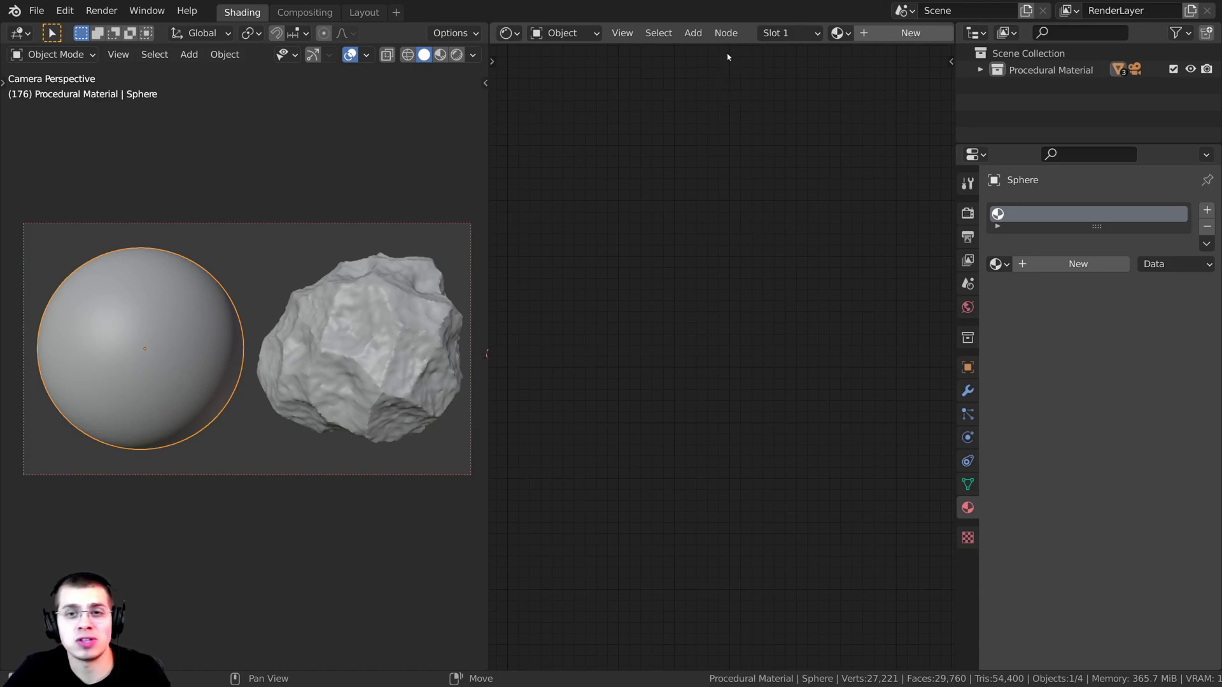
# Step: Create a new material on the sphere and name it Asteroid
pyautogui.hscroll(4, 738, 41)
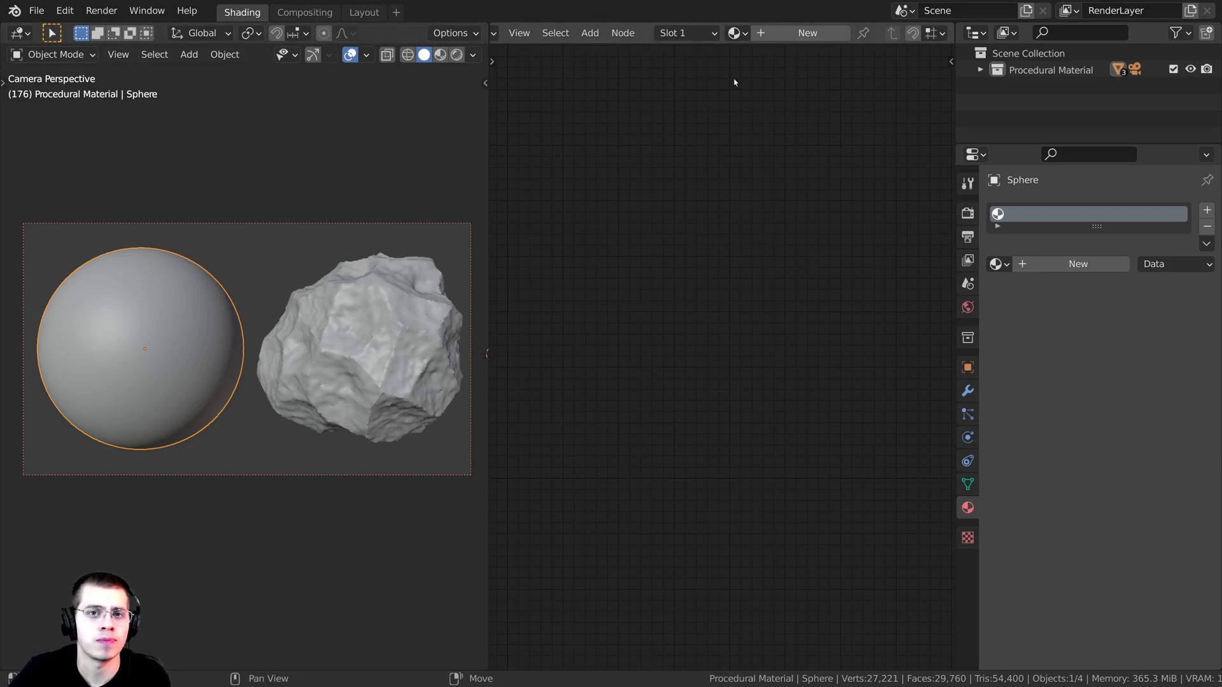
pyautogui.click(804, 32)
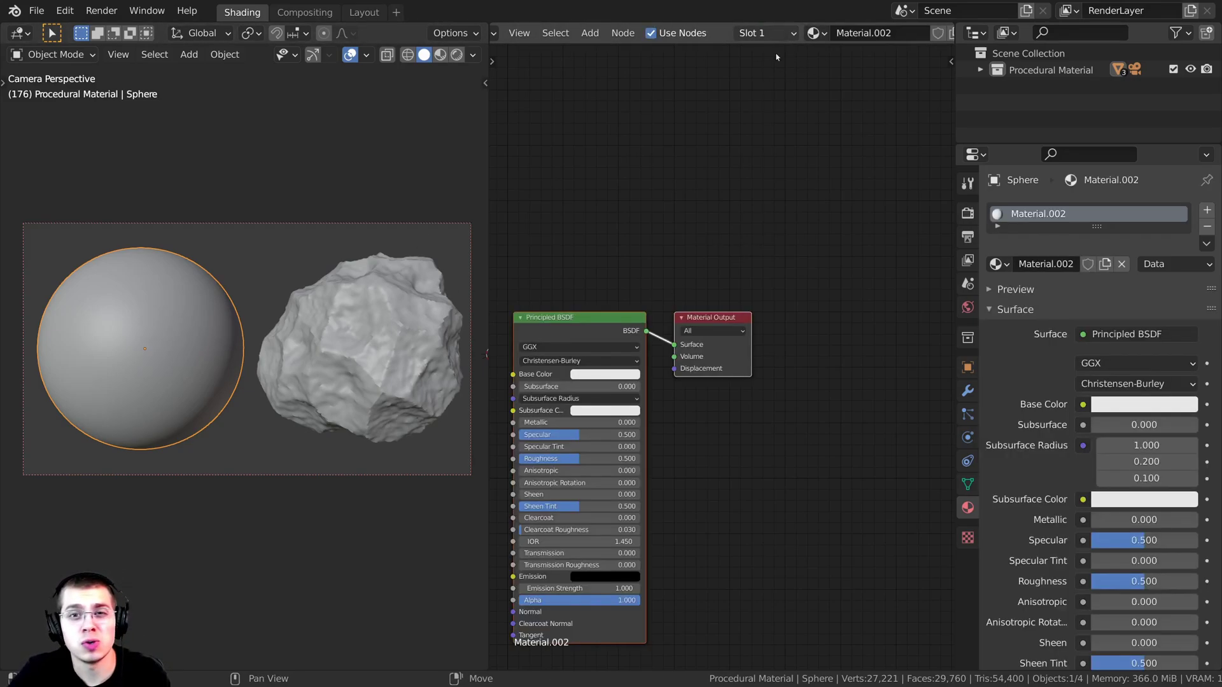
pyautogui.click(863, 33)
pyautogui.write('Asteroid')
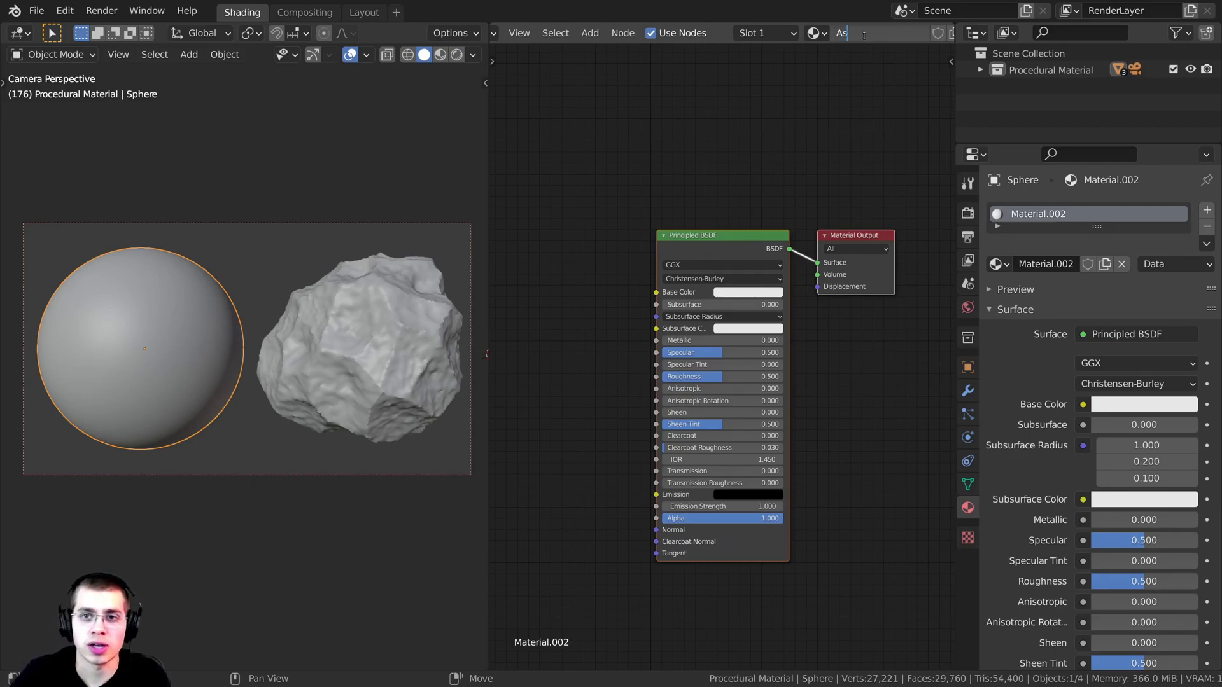
pyautogui.press('Return')
pyautogui.moveTo(709, 199); pyautogui.dragTo(669, 187, button='middle')
pyautogui.scroll(2, 670, 187)
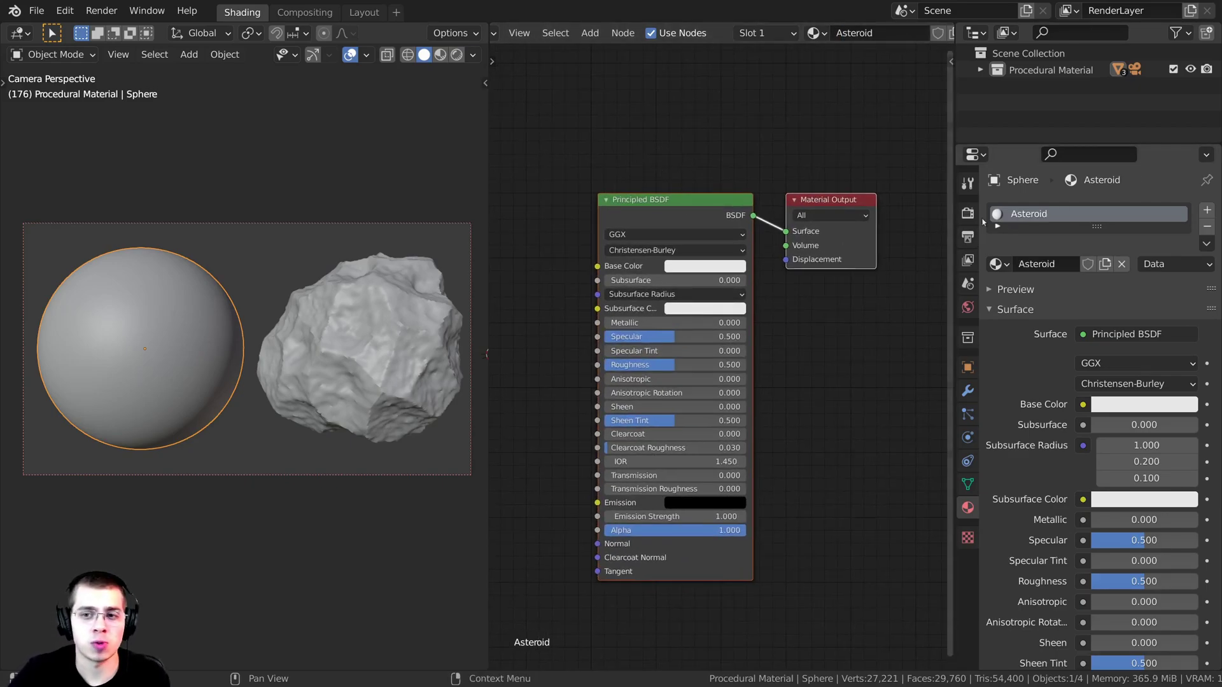
# Step: In the render settings, keep Cycles as the render engine and set the feature set to Experimental
pyautogui.click(968, 213)
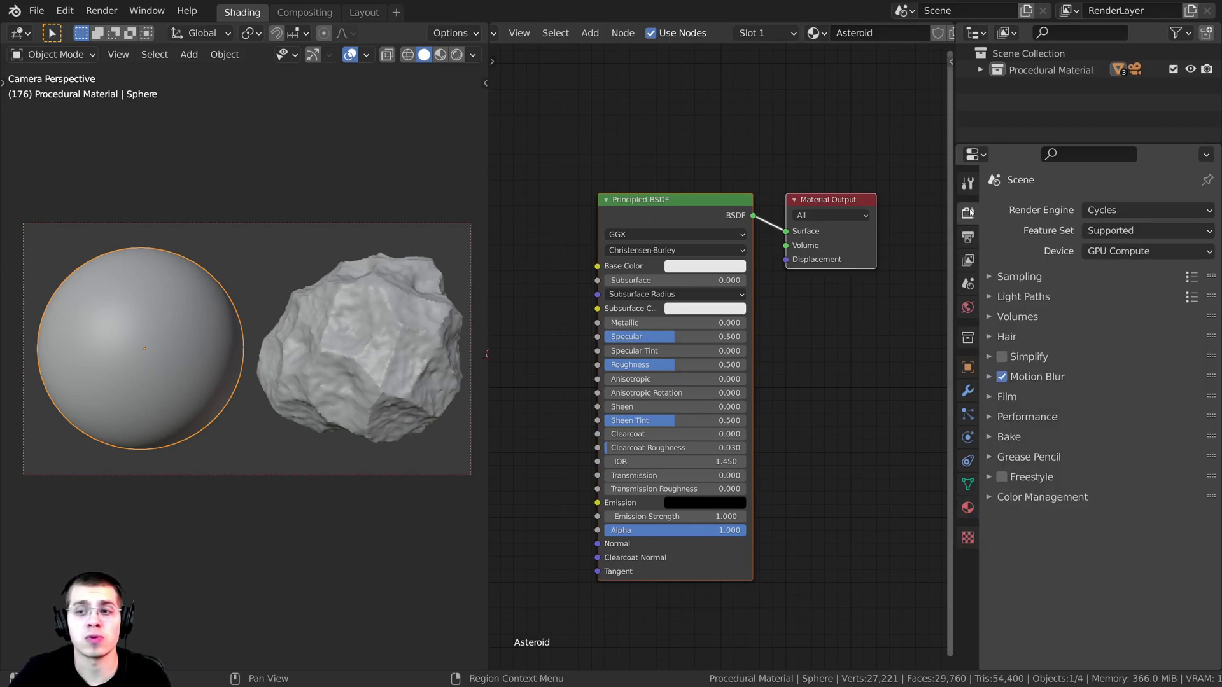
pyautogui.scroll(-2, 645, 203)
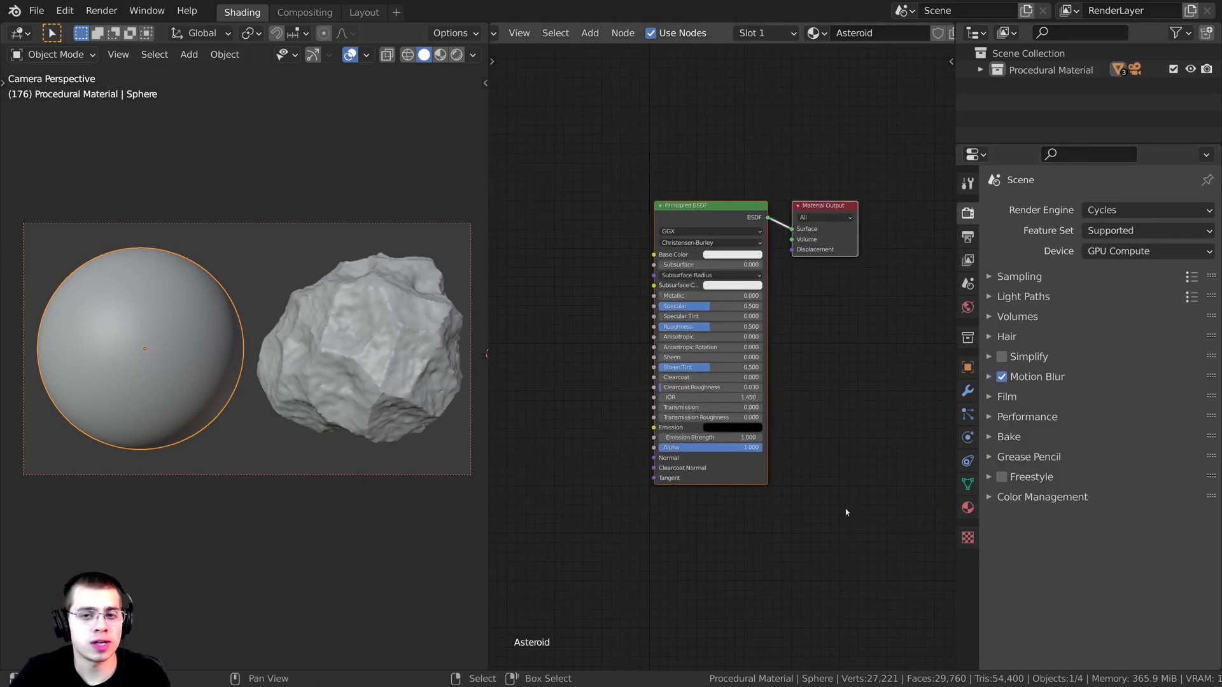
pyautogui.click(1155, 211)
pyautogui.click(1154, 212)
pyautogui.click(1153, 213)
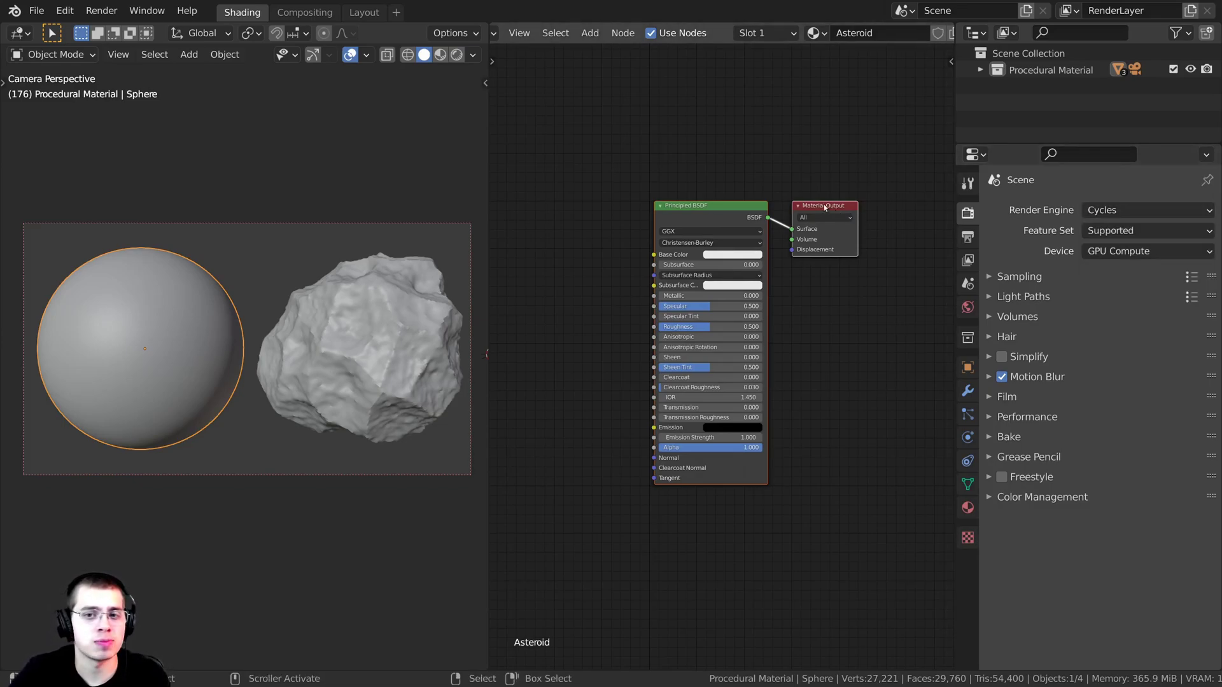
pyautogui.click(1111, 210)
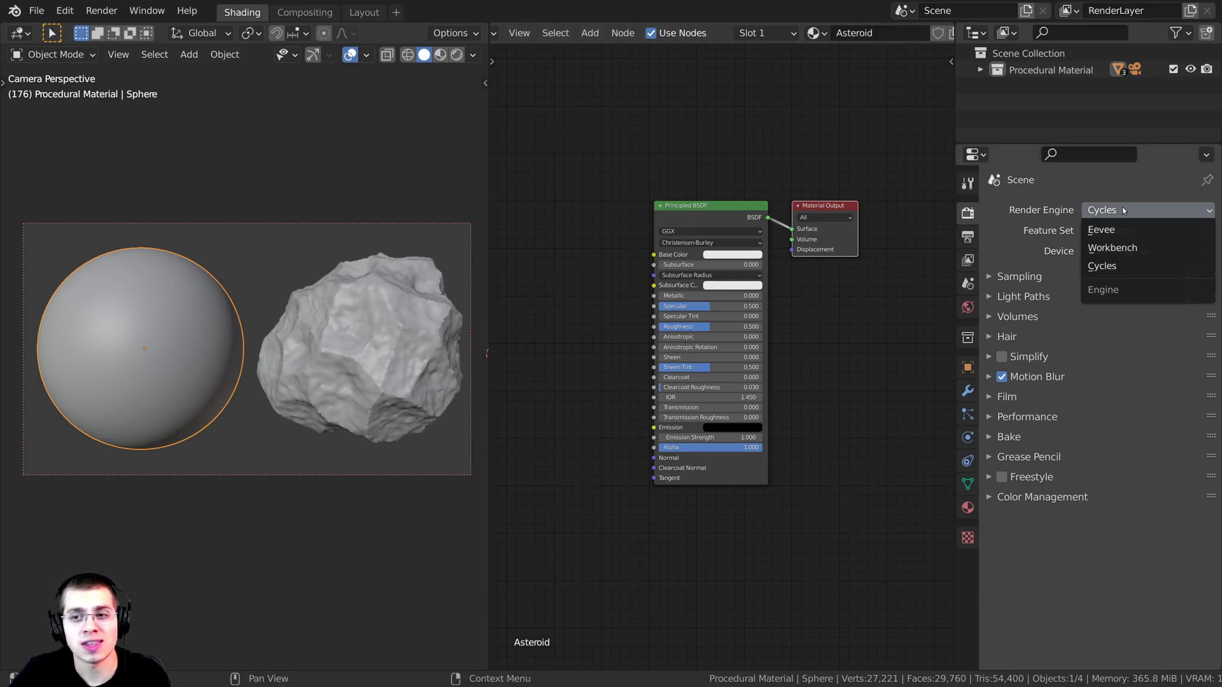
pyautogui.click(1116, 211)
pyautogui.click(1118, 211)
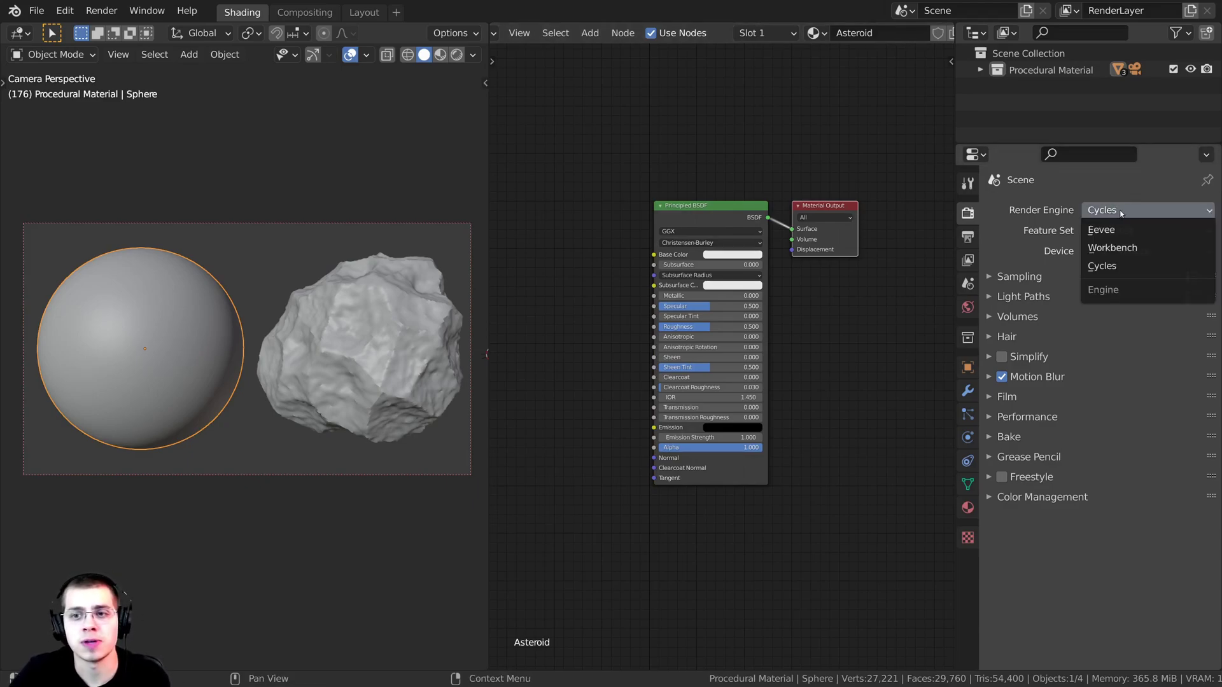
pyautogui.click(1104, 232)
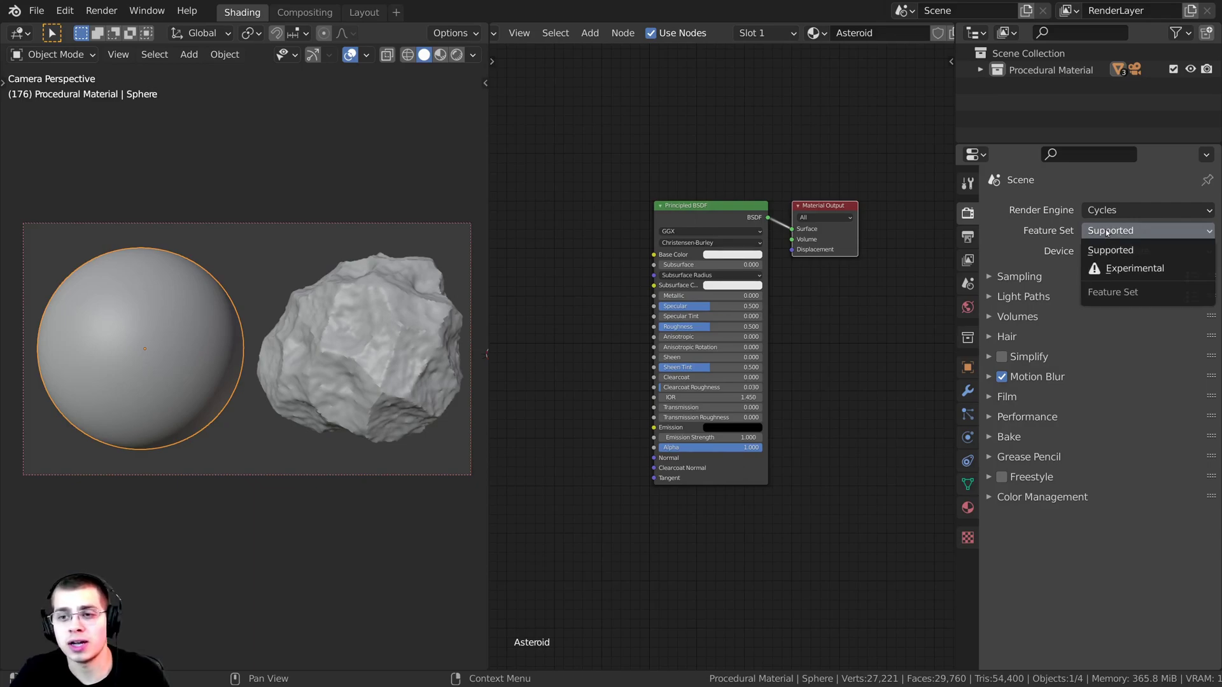
pyautogui.click(1112, 270)
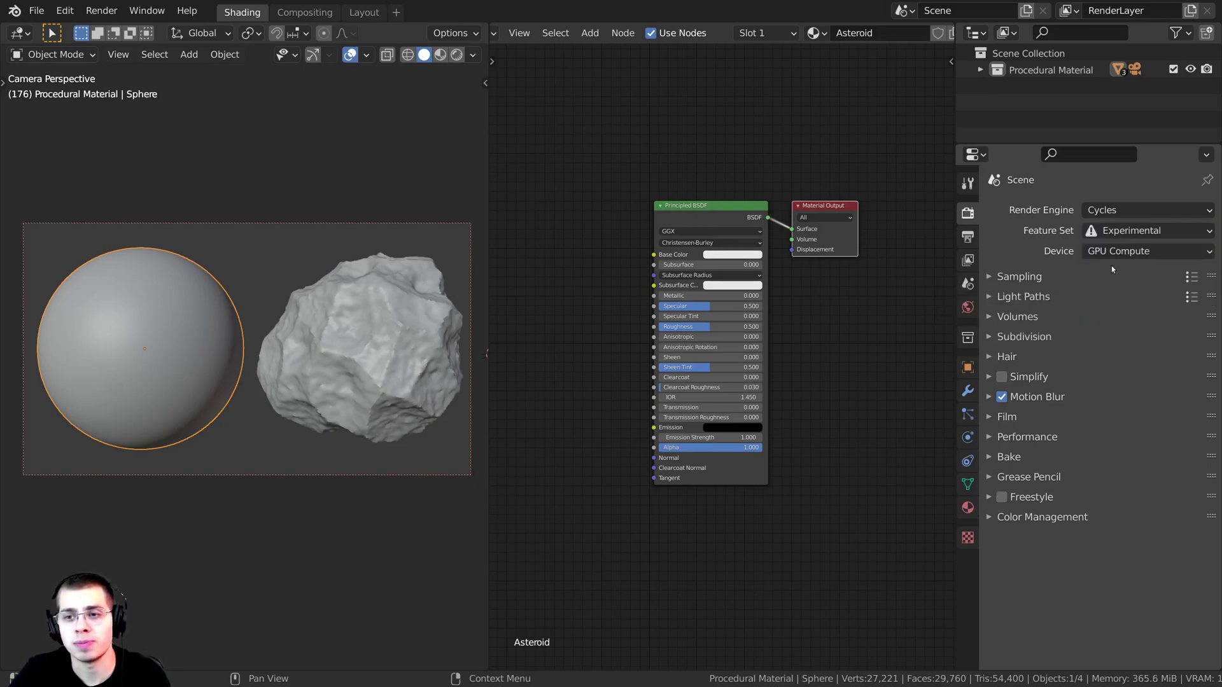
# Step: Collapse the Displacement and Settings sections in the Asteroid material's properties
pyautogui.click(967, 507)
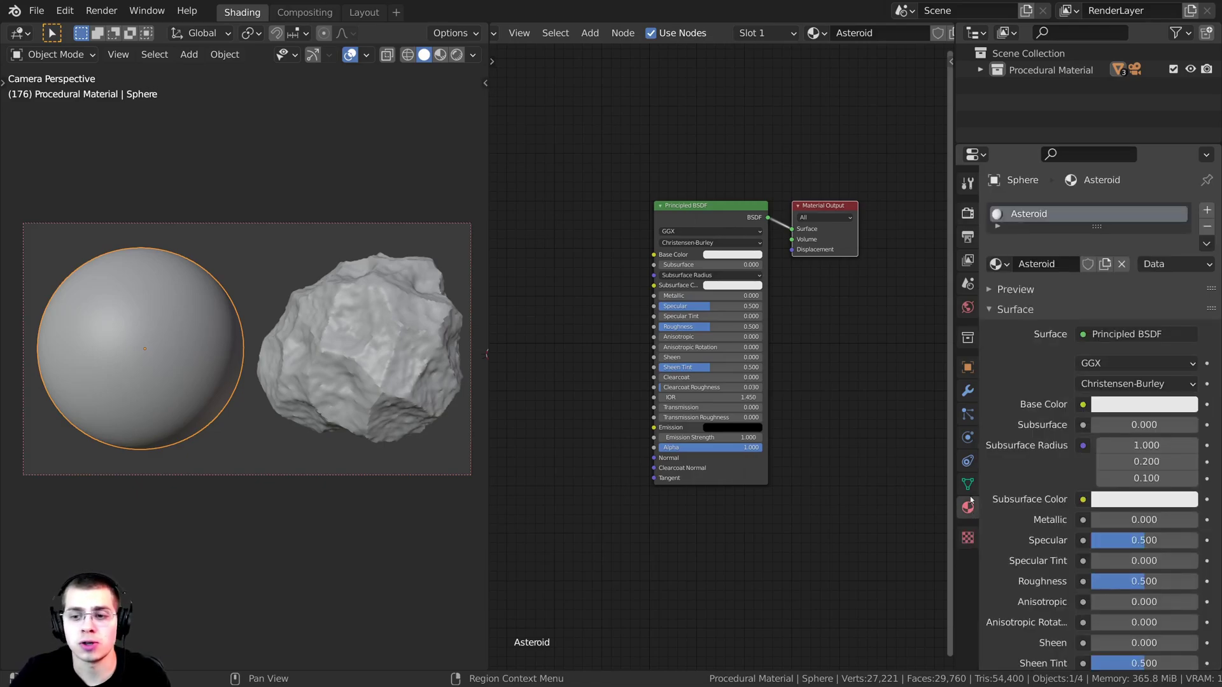
pyautogui.scroll(-15, 1025, 326)
pyautogui.scroll(-5, 1024, 328)
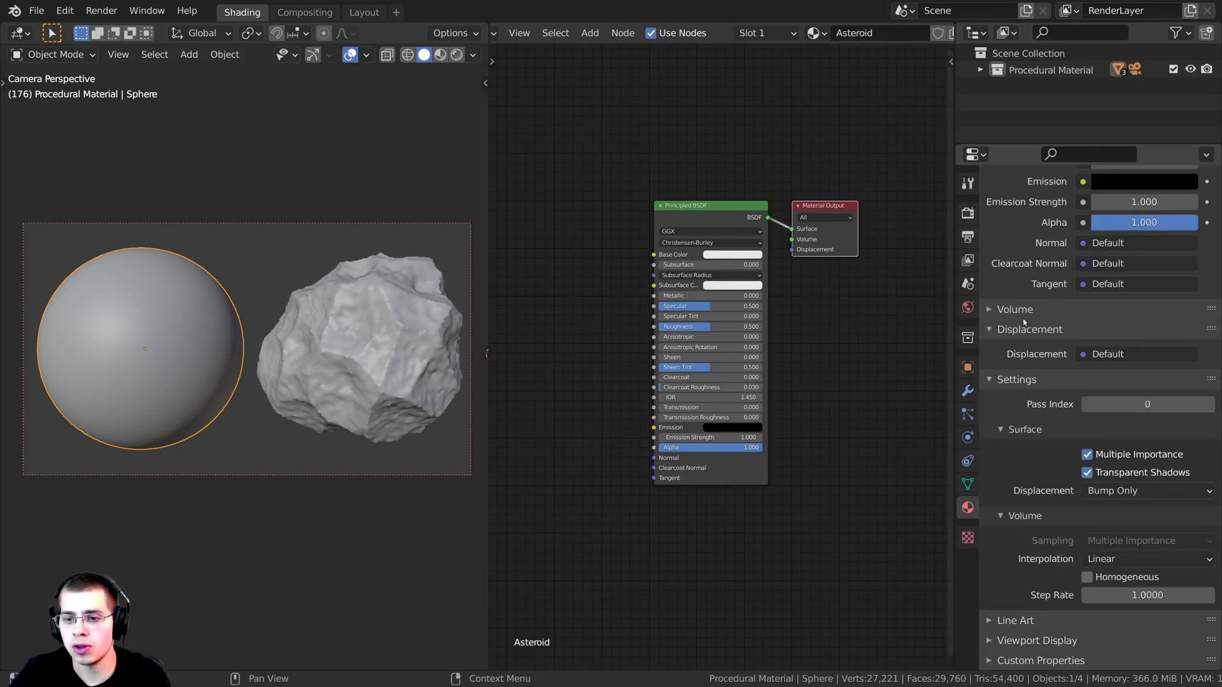
pyautogui.moveTo(994, 328); pyautogui.dragTo(987, 610)
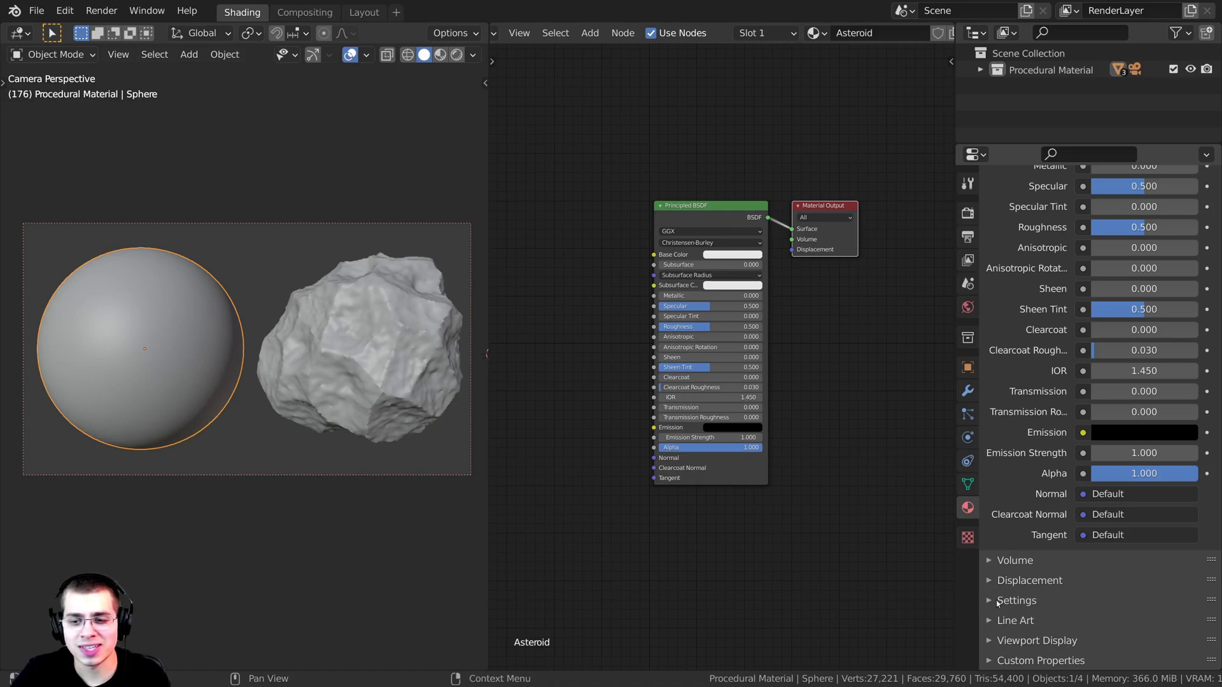
# Step: Set the Asteroid material's surface displacement method to Displacement and Bump in its material settings
pyautogui.click(995, 601)
pyautogui.scroll(-5, 1005, 541)
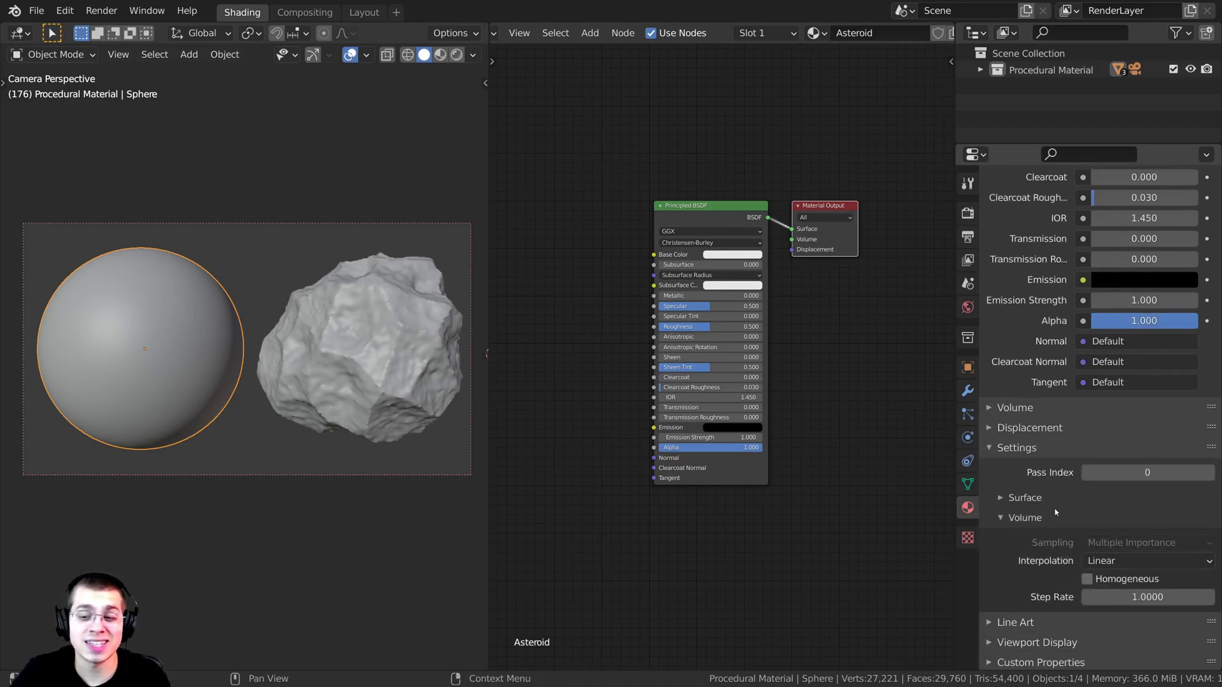
pyautogui.click(1002, 497)
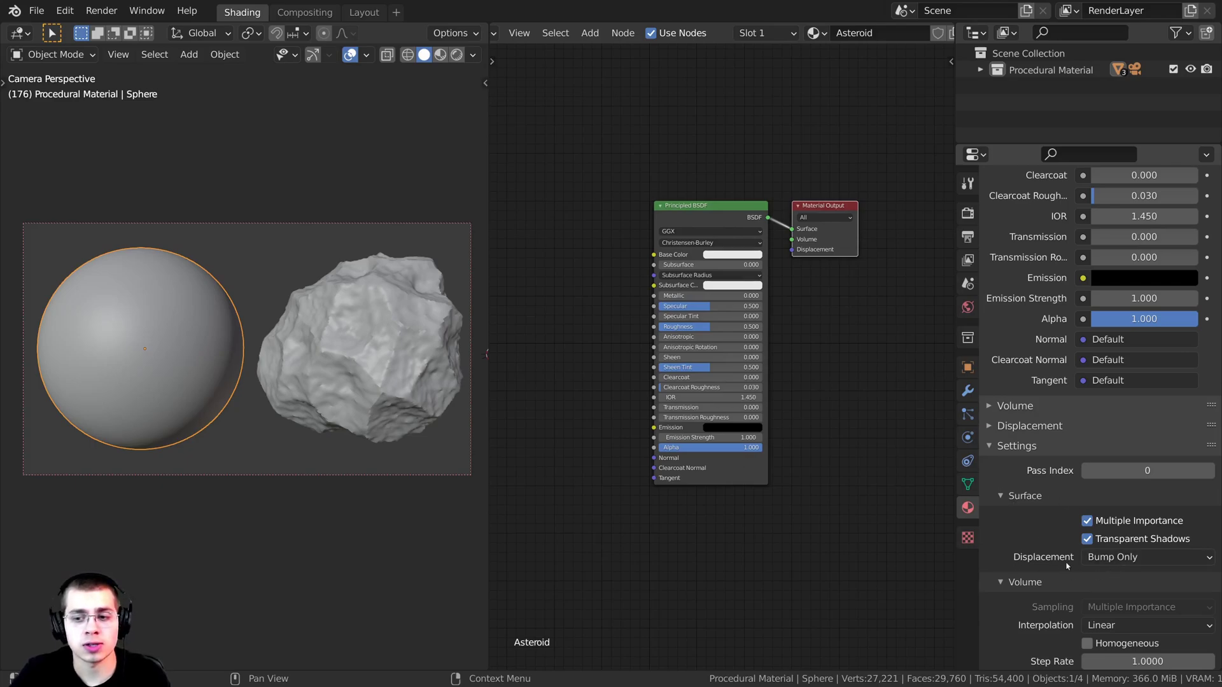
pyautogui.click(1120, 557)
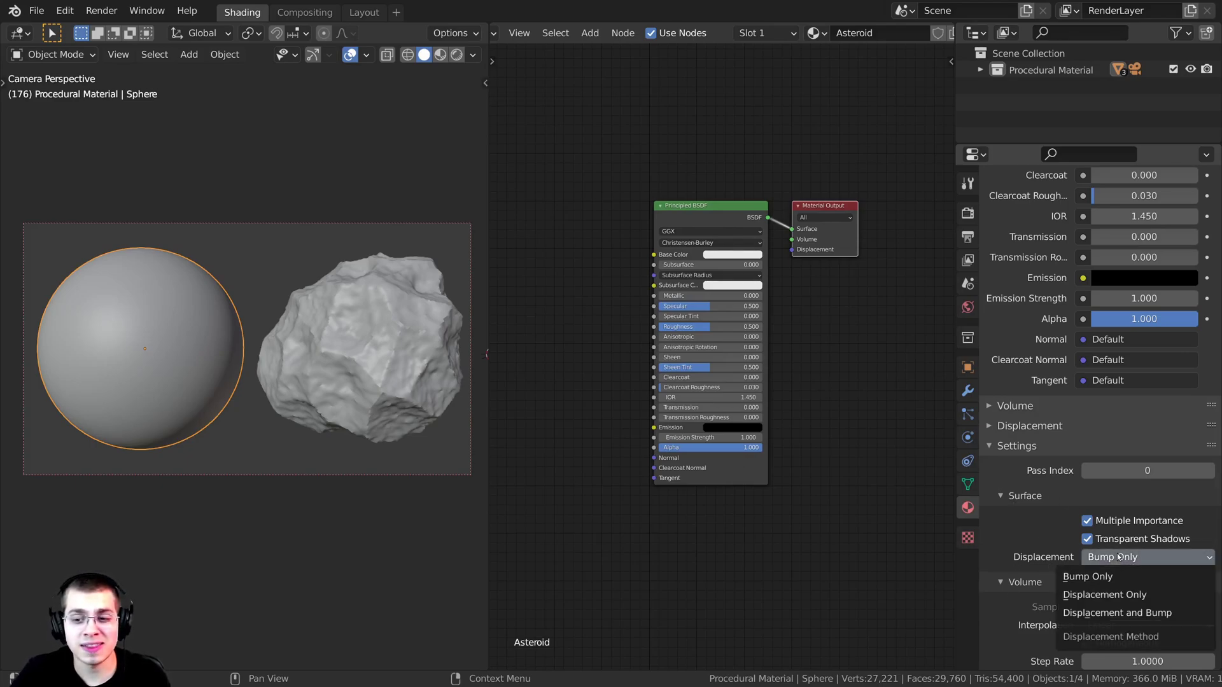
pyautogui.click(1102, 614)
pyautogui.scroll(5, 1115, 410)
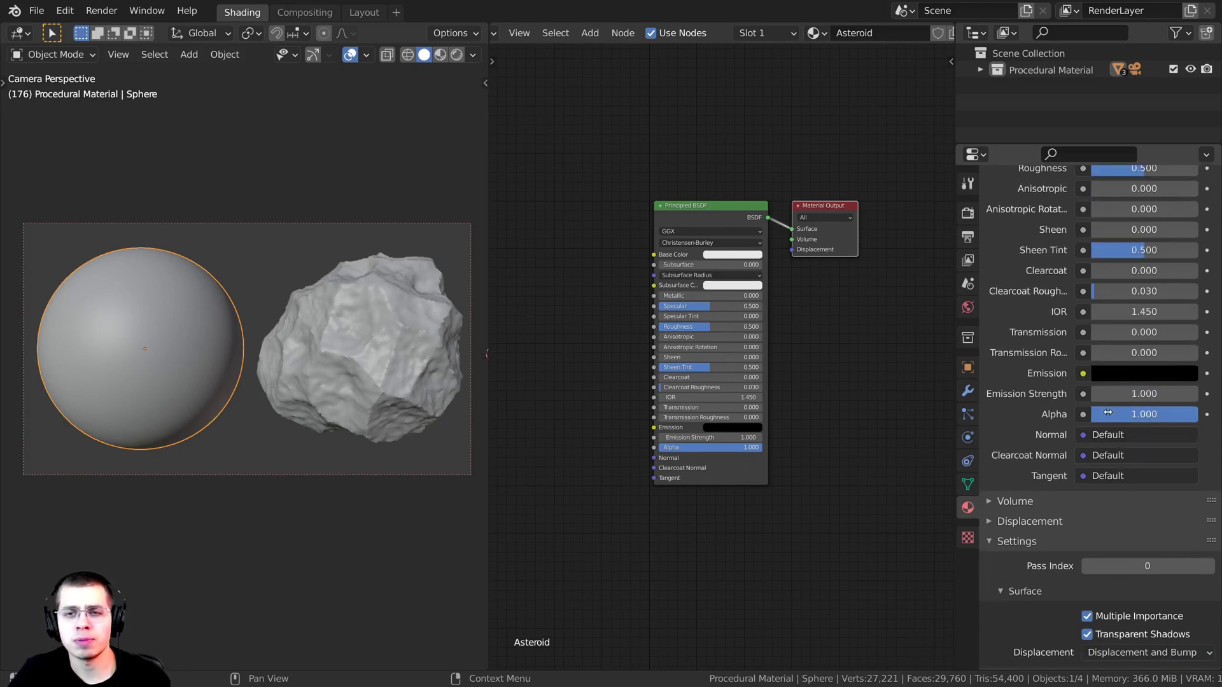
pyautogui.scroll(2, 1116, 409)
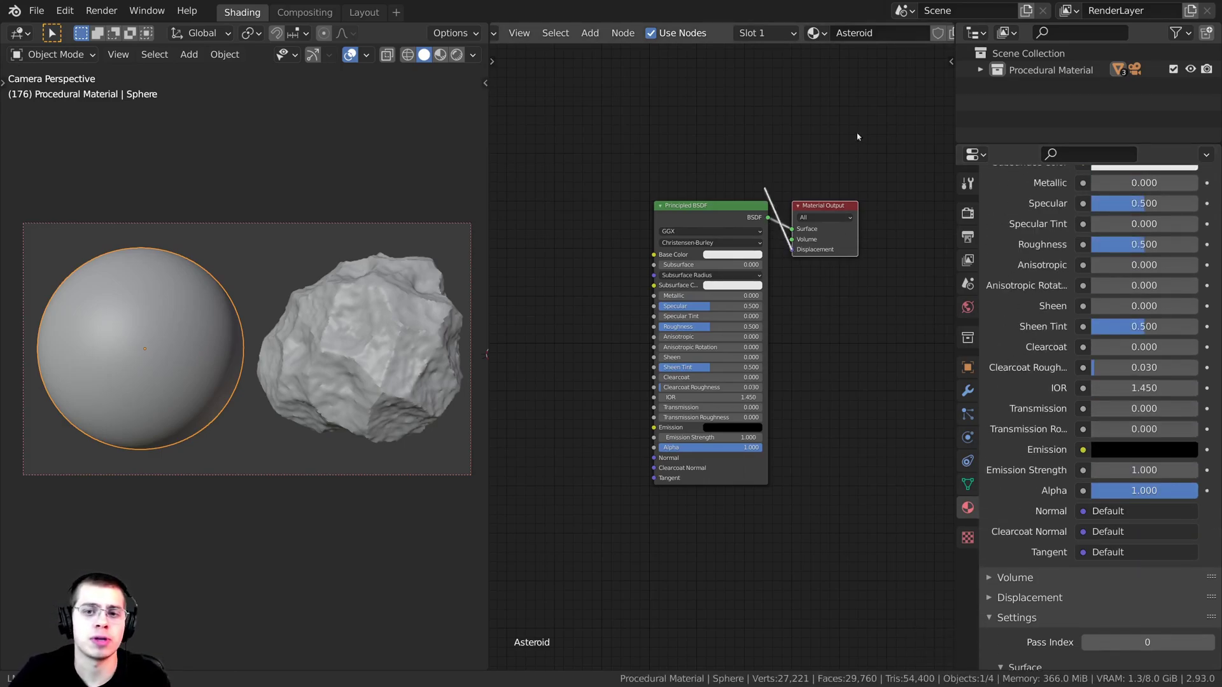
pyautogui.moveTo(792, 248); pyautogui.dragTo(758, 124)
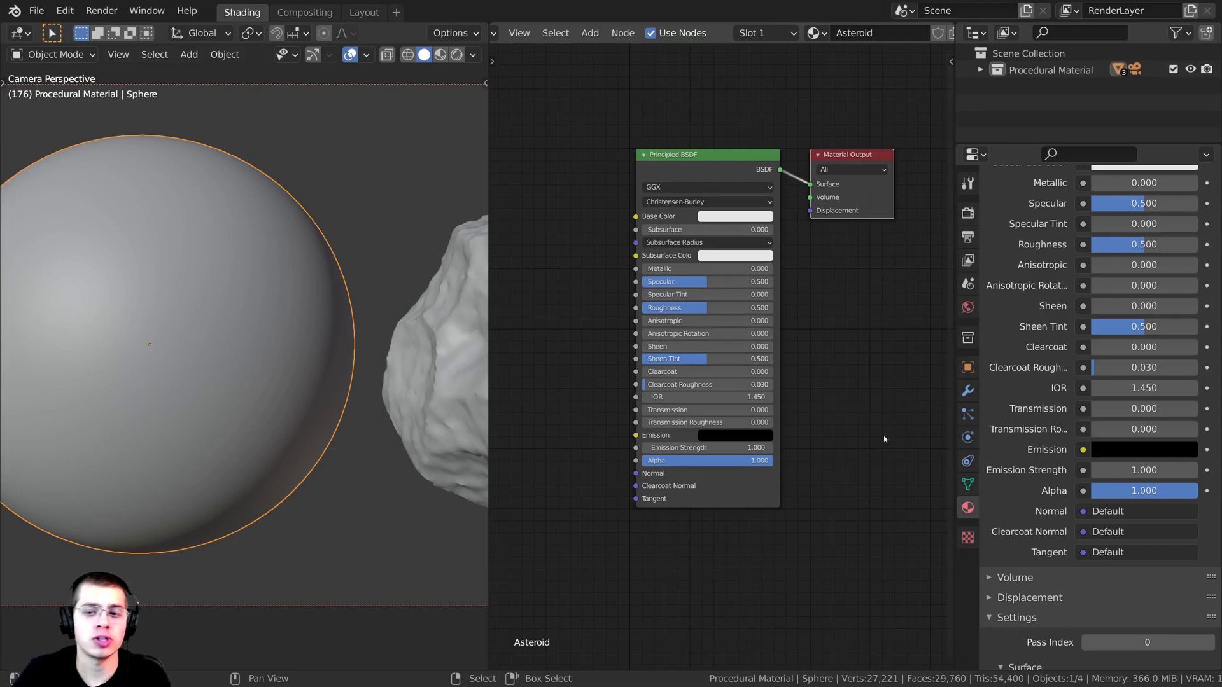
# Step: Add a Subdivision Surface modifier to the sphere with Adaptive Subdivision enabled
pyautogui.click(967, 390)
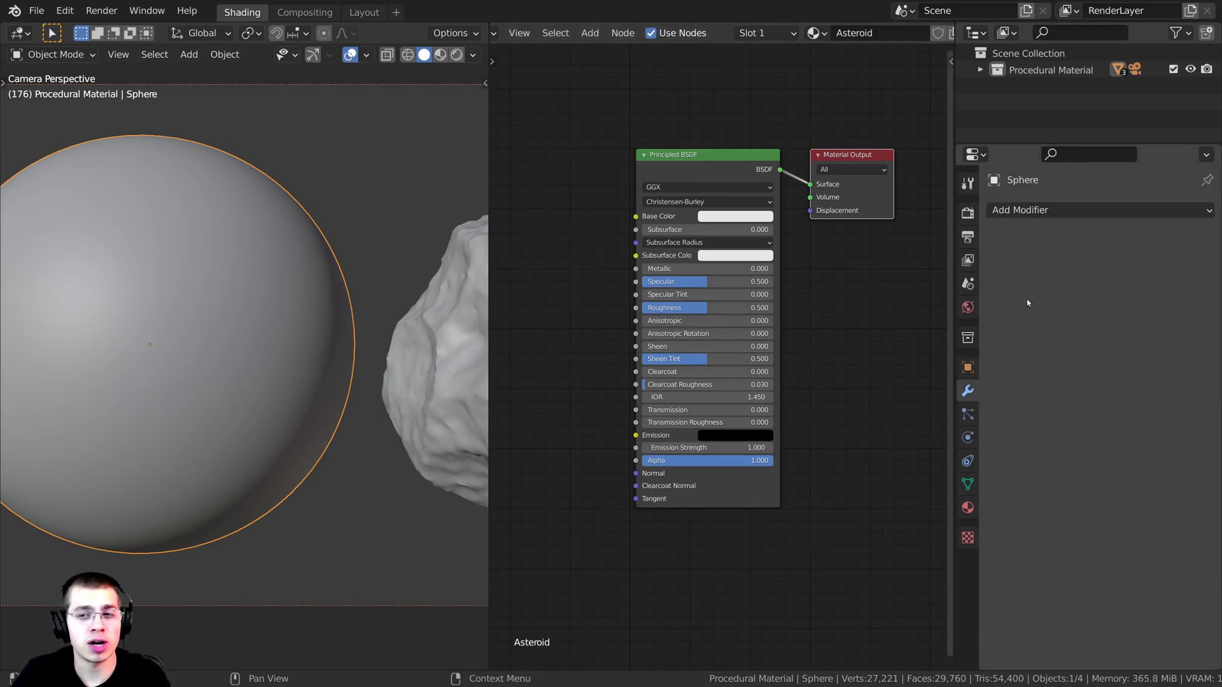
pyautogui.click(1032, 210)
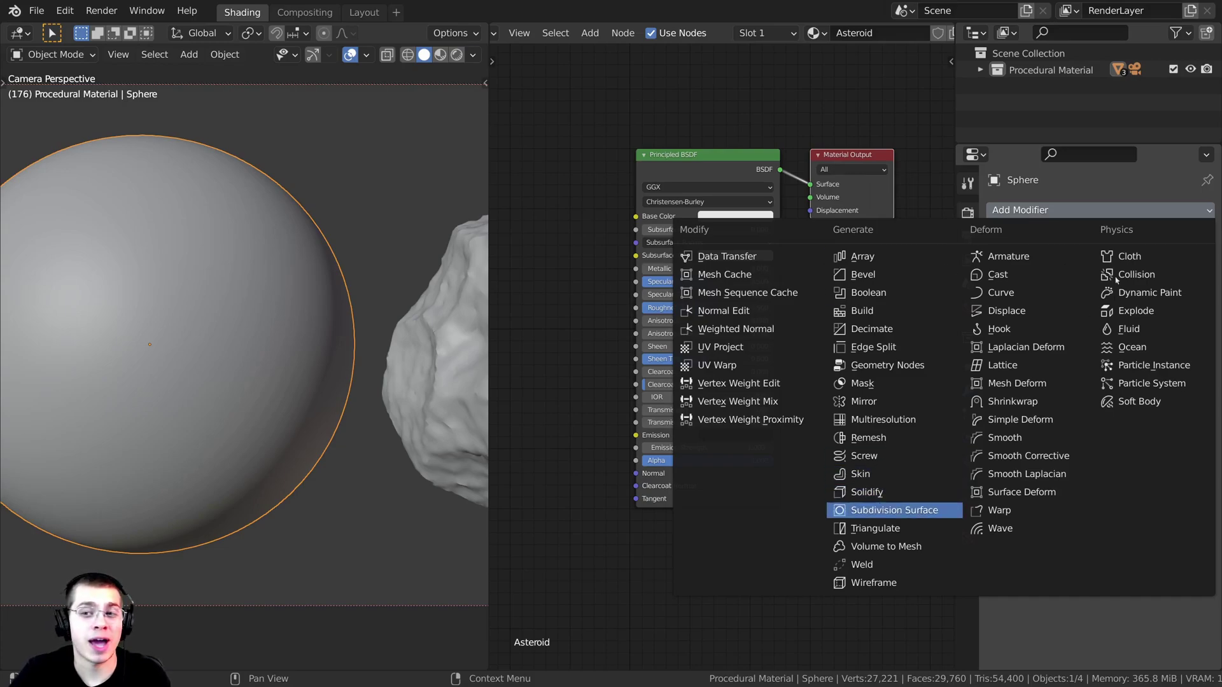
pyautogui.click(894, 510)
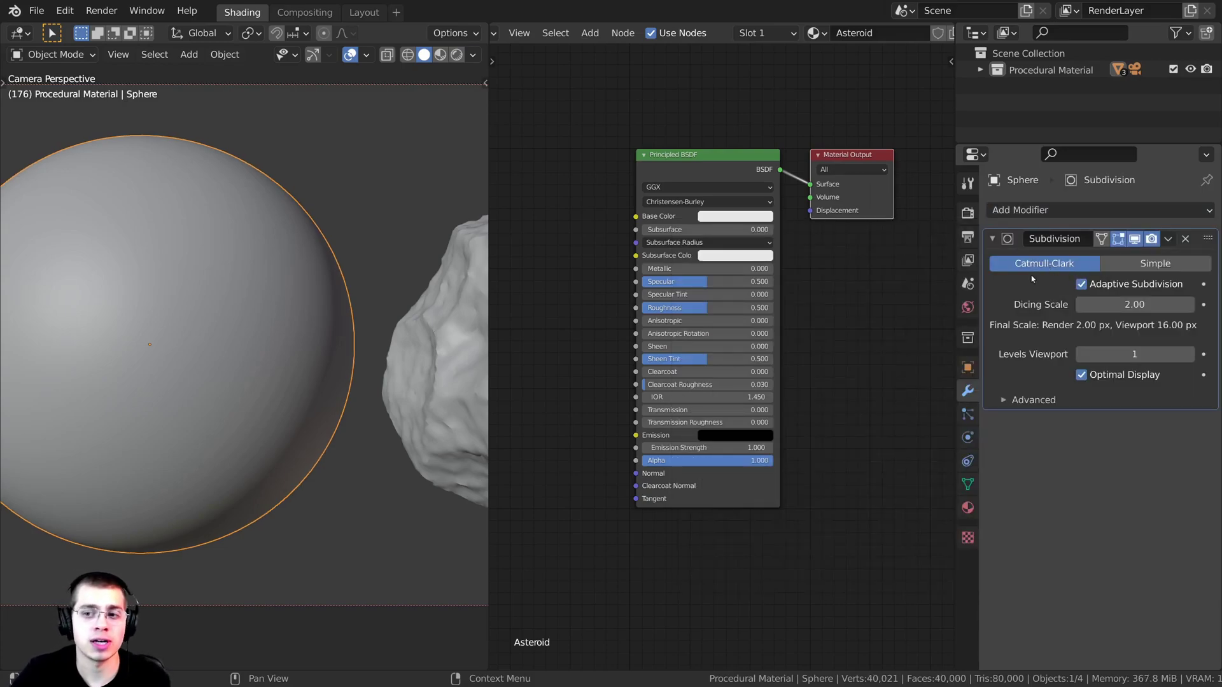
pyautogui.click(1082, 285)
pyautogui.click(1081, 284)
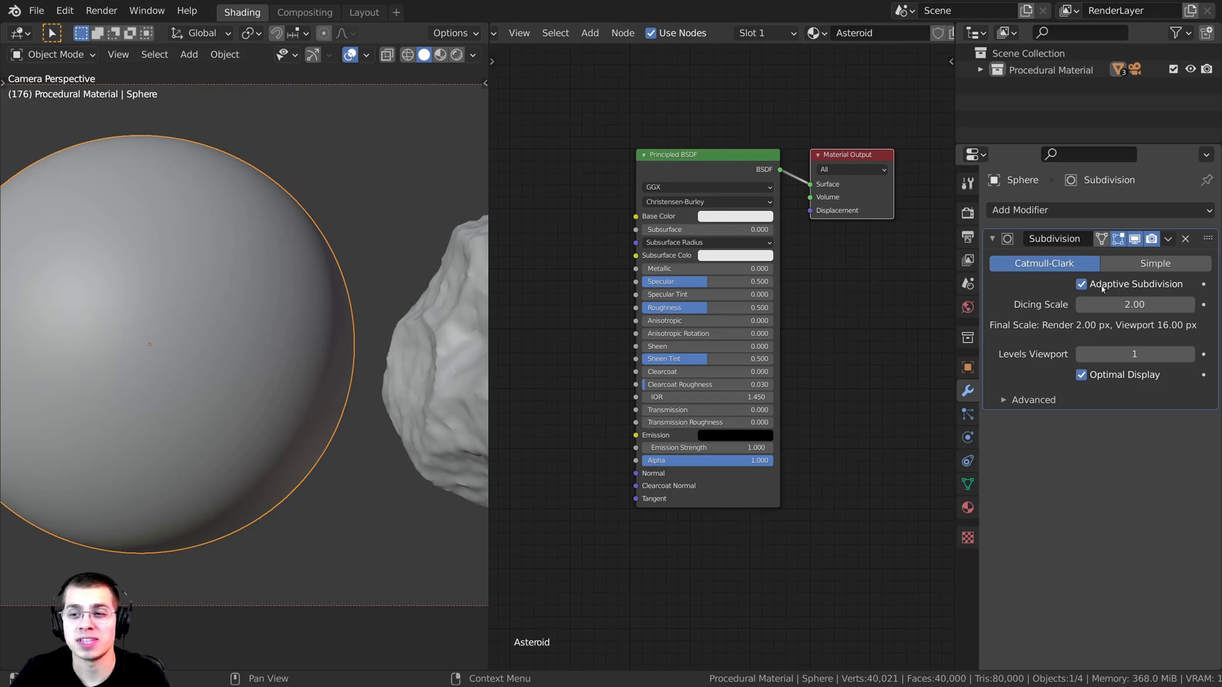
# Step: Inspect the subdivided sphere next to the rock from other angles, up close and from farther away in the camera view
pyautogui.scroll(-3, 267, 257)
pyautogui.moveTo(267, 257)
pyautogui.mouseDown(button='middle')
pyautogui.moveTo(237, 275)
pyautogui.moveTo(271, 271)
pyautogui.mouseUp(button='middle')
pyautogui.moveTo(214, 305); pyautogui.dragTo(337, 324, button='middle')
pyautogui.keyDown('shift'); pyautogui.moveTo(177, 287); pyautogui.dragTo(265, 284, button='middle'); pyautogui.keyUp('shift')
pyautogui.press('KP_0')
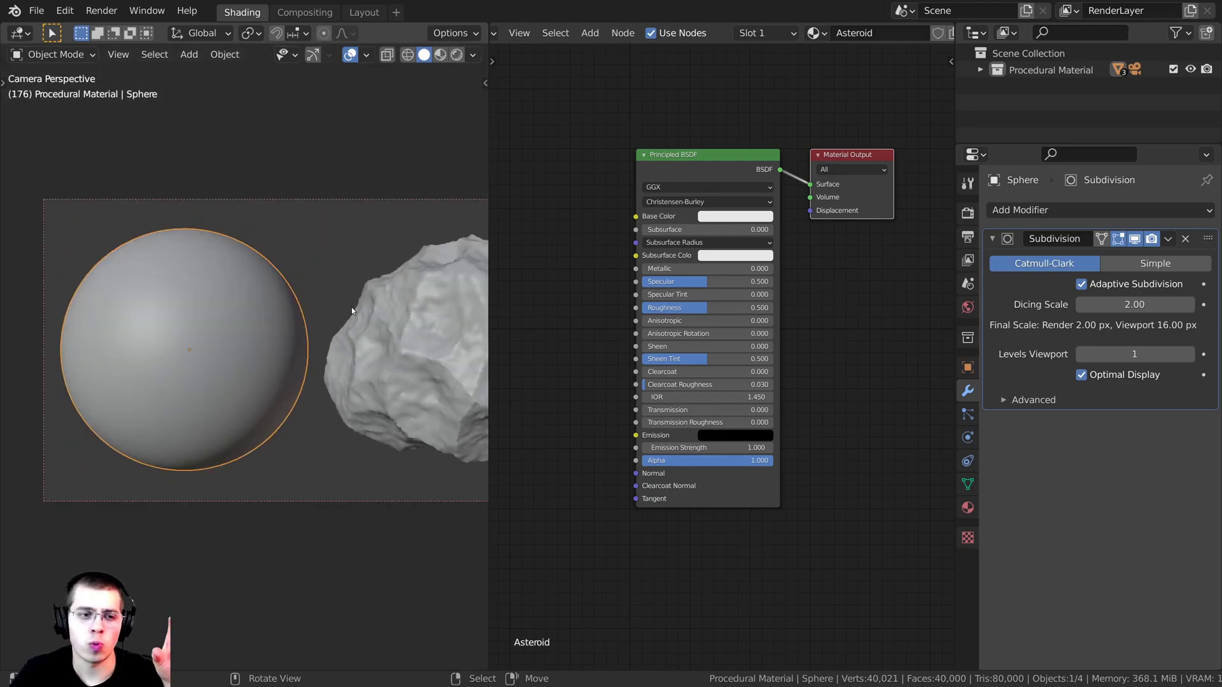
pyautogui.scroll(2, 331, 316)
pyautogui.scroll(1, 314, 326)
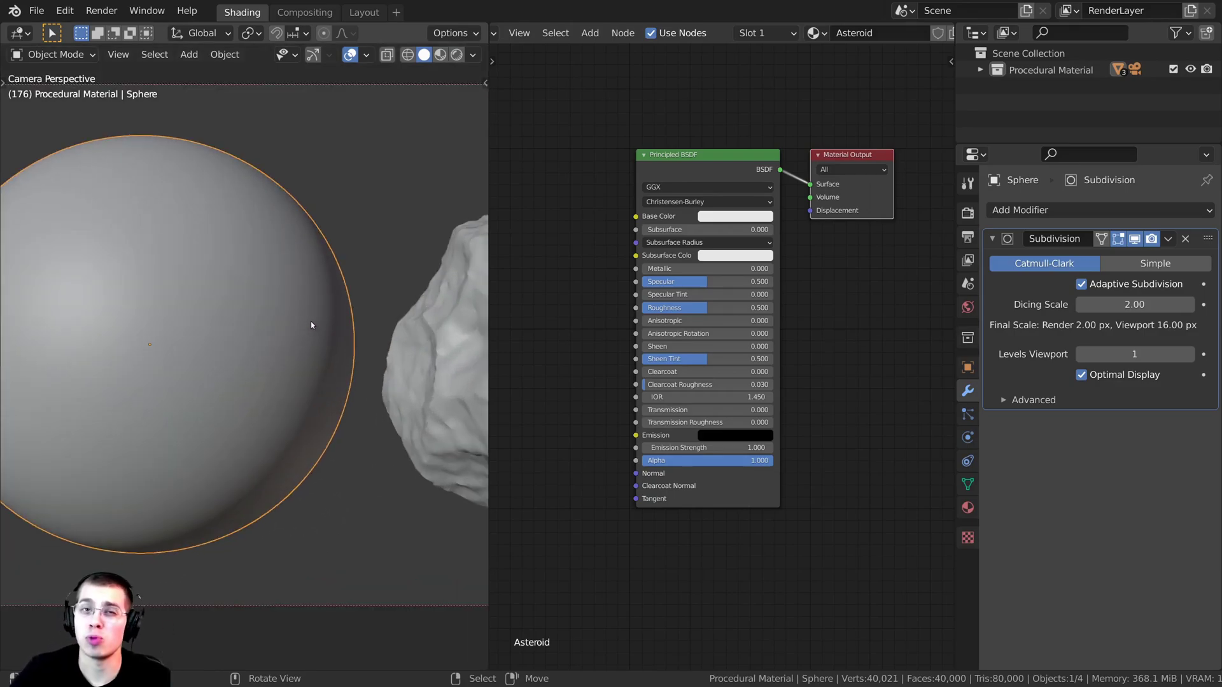
pyautogui.scroll(-2, 311, 322)
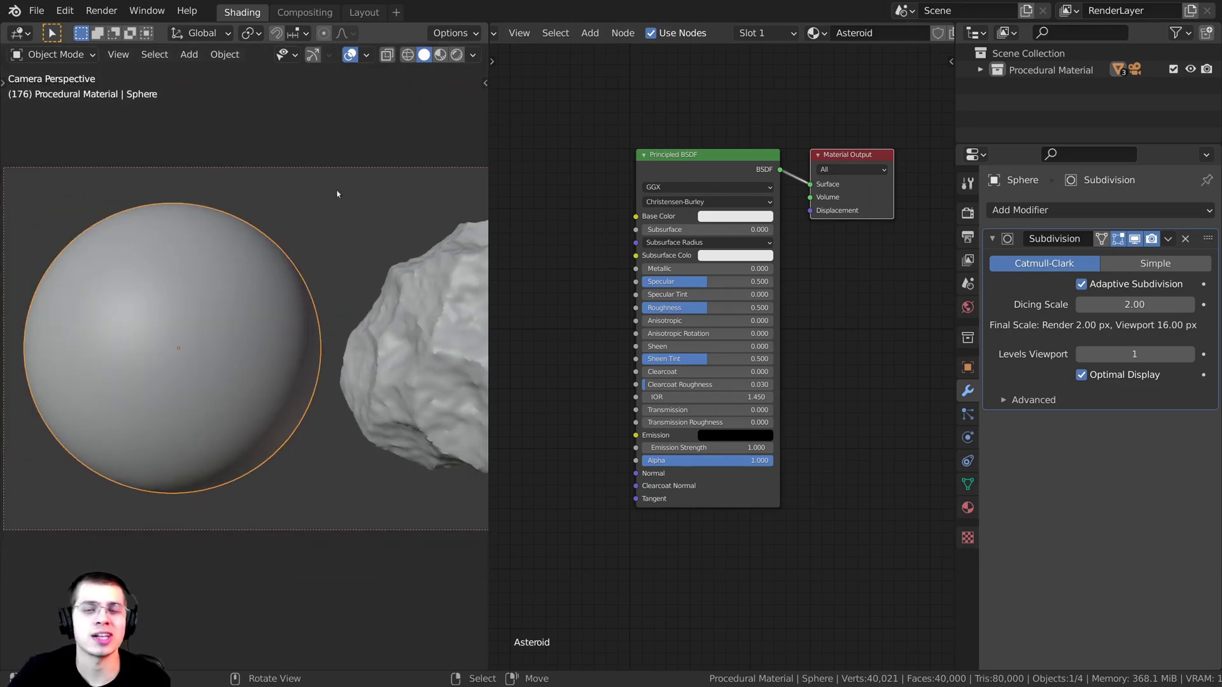
pyautogui.keyDown('shift'); pyautogui.moveTo(286, 298); pyautogui.dragTo(246, 305, button='middle'); pyautogui.keyUp('shift')
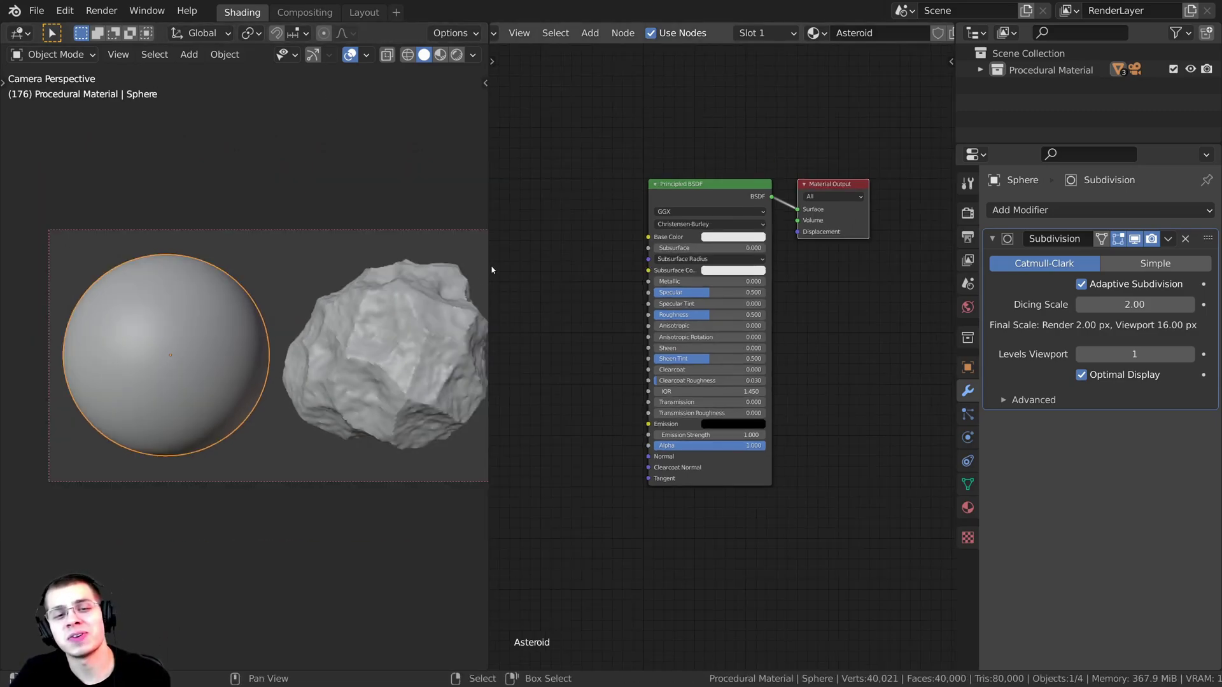
# Step: Widen the node editor, recentre the sphere in the viewport and switch the viewport to rendered shading
pyautogui.moveTo(492, 270); pyautogui.dragTo(370, 296)
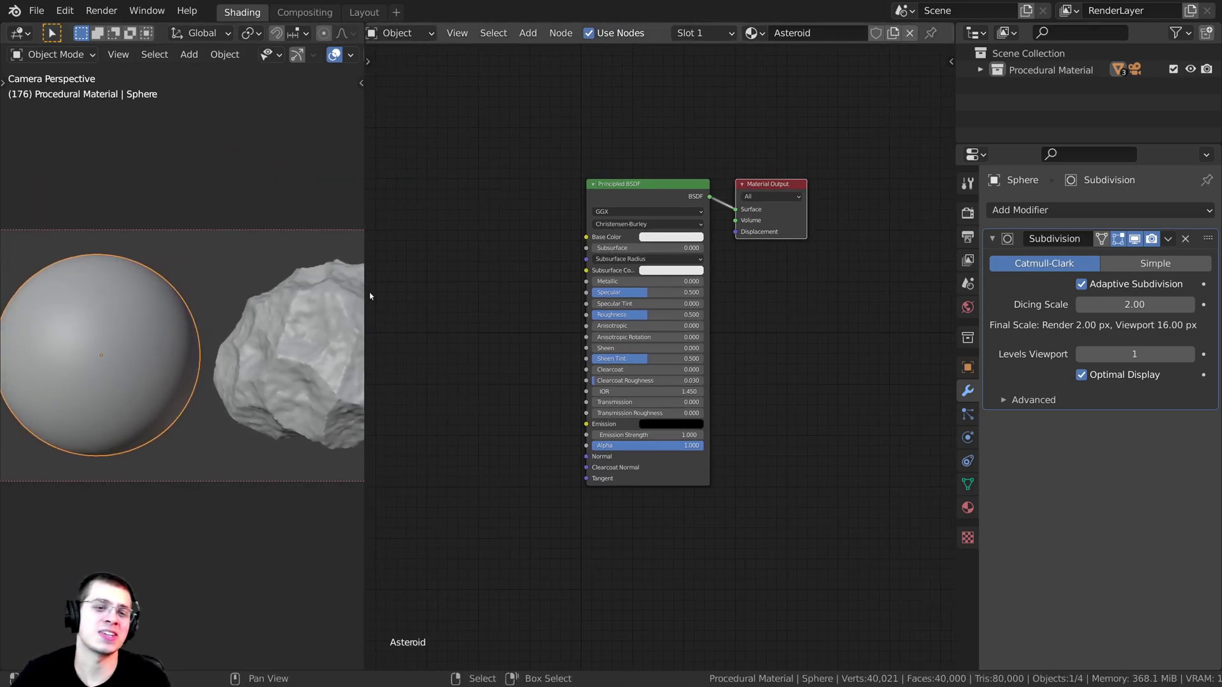
pyautogui.keyDown('shift'); pyautogui.moveTo(226, 322); pyautogui.dragTo(280, 323, button='middle'); pyautogui.keyUp('shift')
pyautogui.scroll(1, 319, 374)
pyautogui.press('z')
pyautogui.click(335, 250)
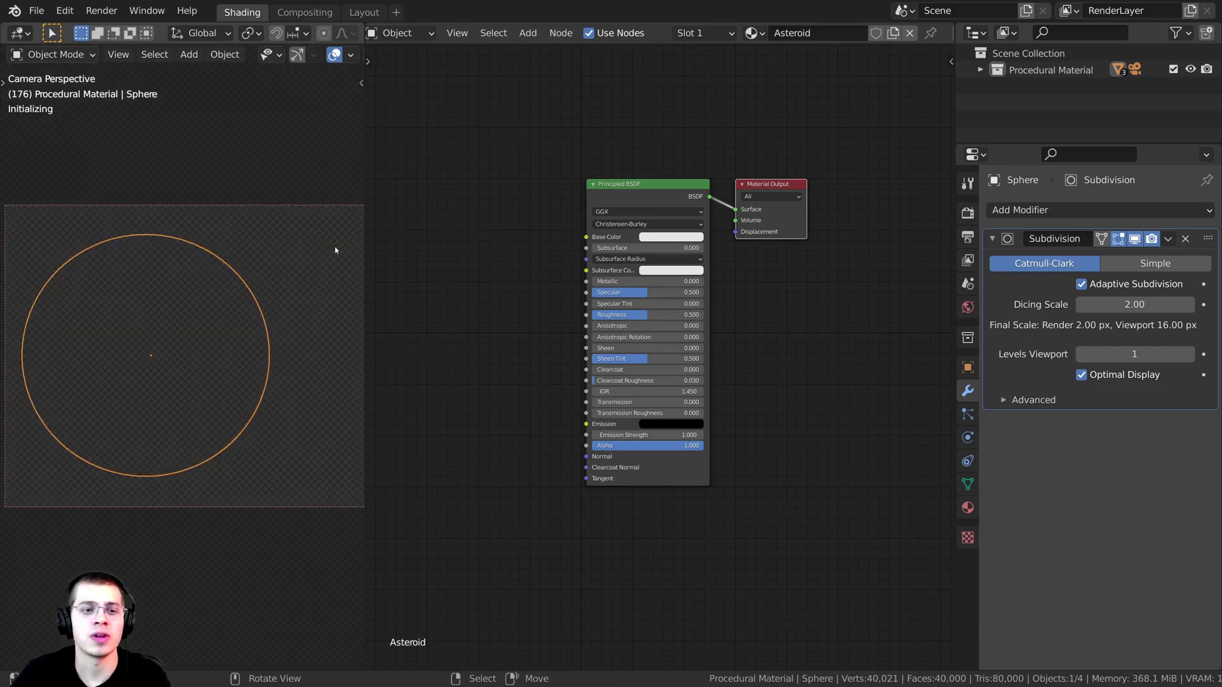
# Step: Add a Noise Texture node and place it well before the Principled BSDF node
pyautogui.hotkey('shift', 'a')
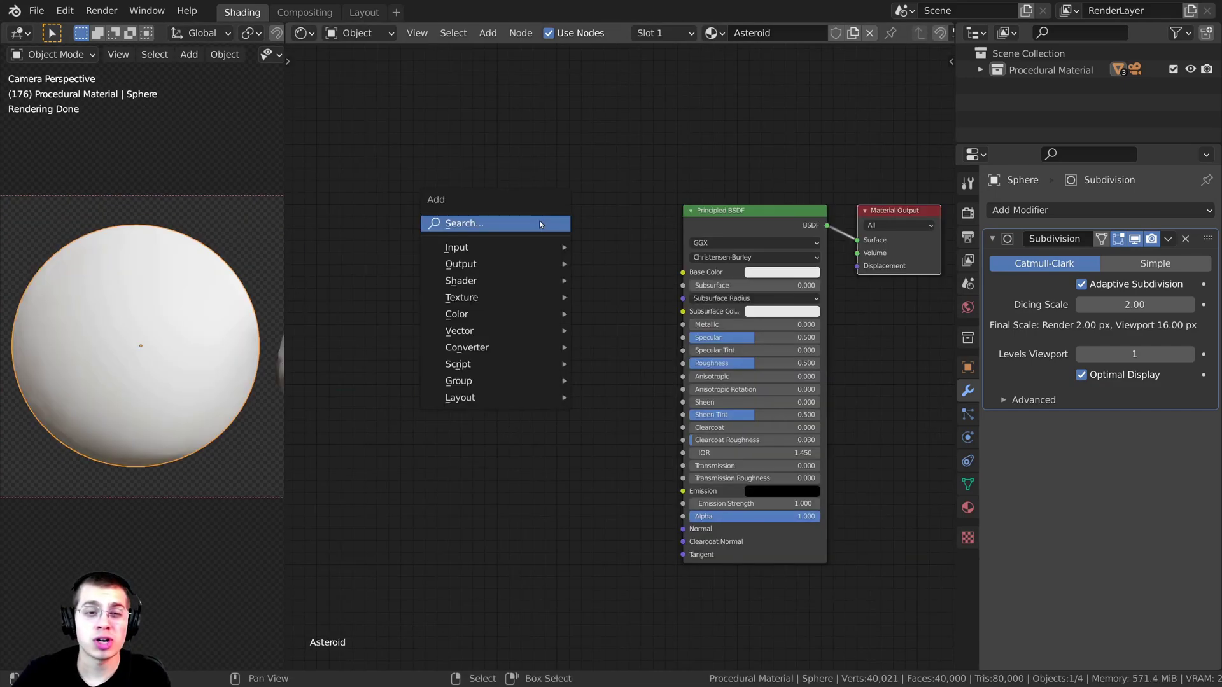
pyautogui.click(533, 223)
pyautogui.write('noi')
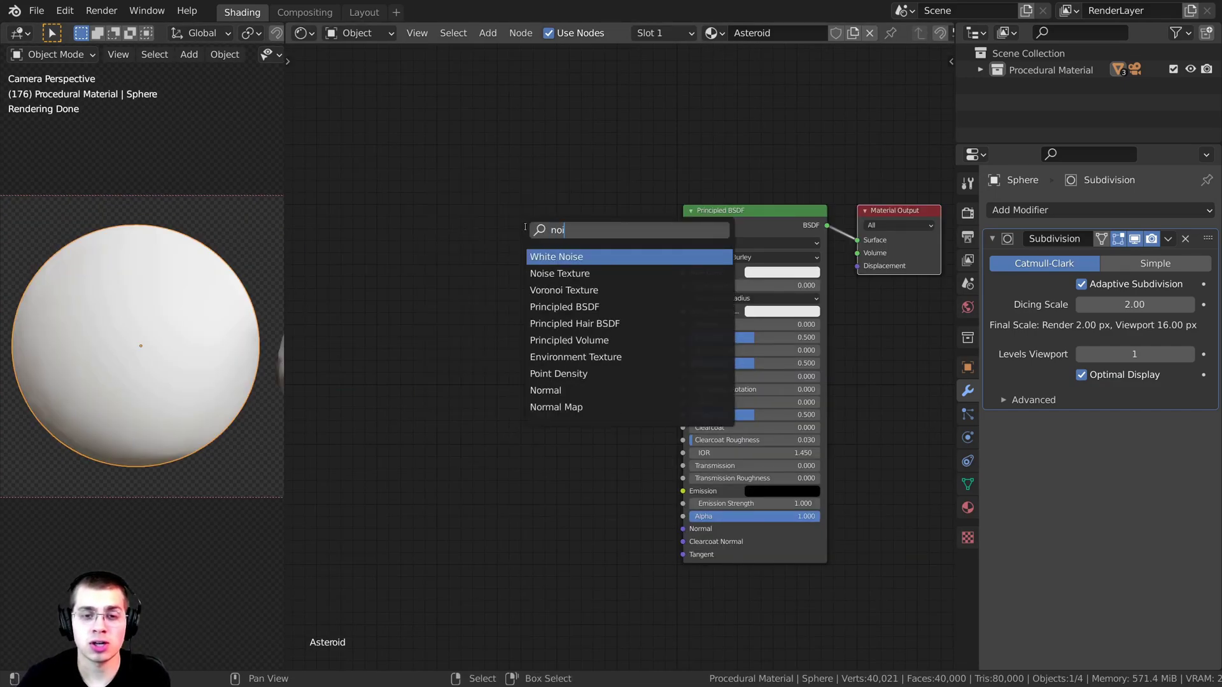
pyautogui.click(547, 274)
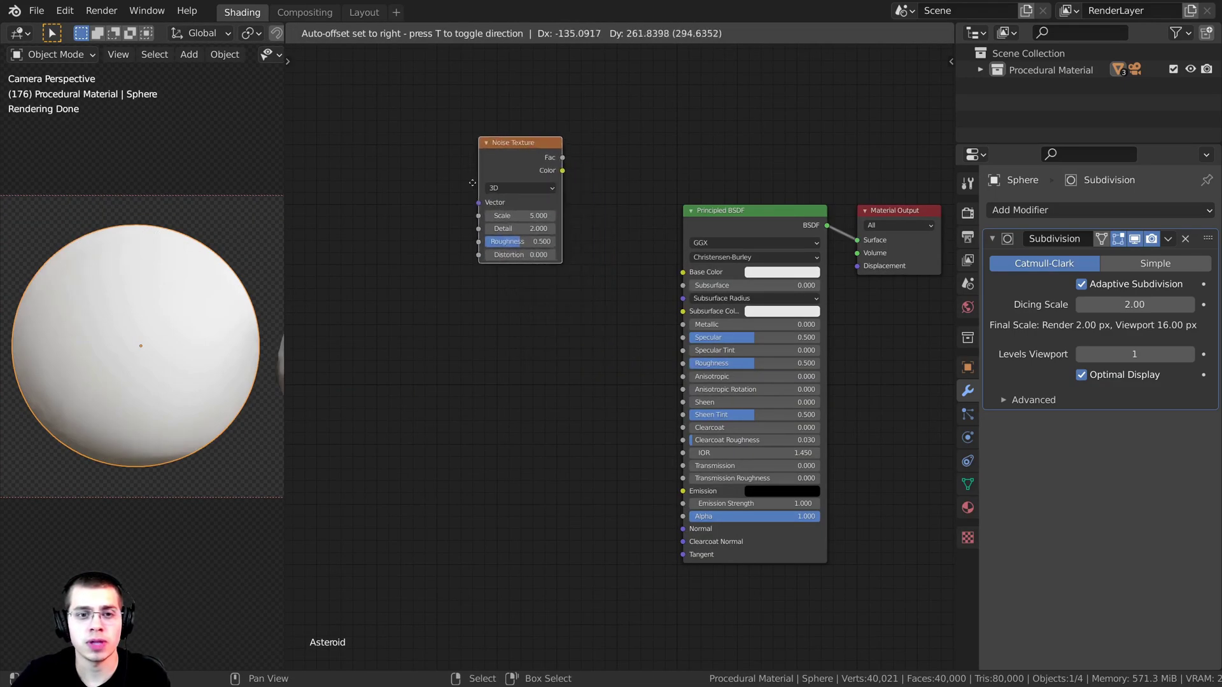
pyautogui.click(414, 259)
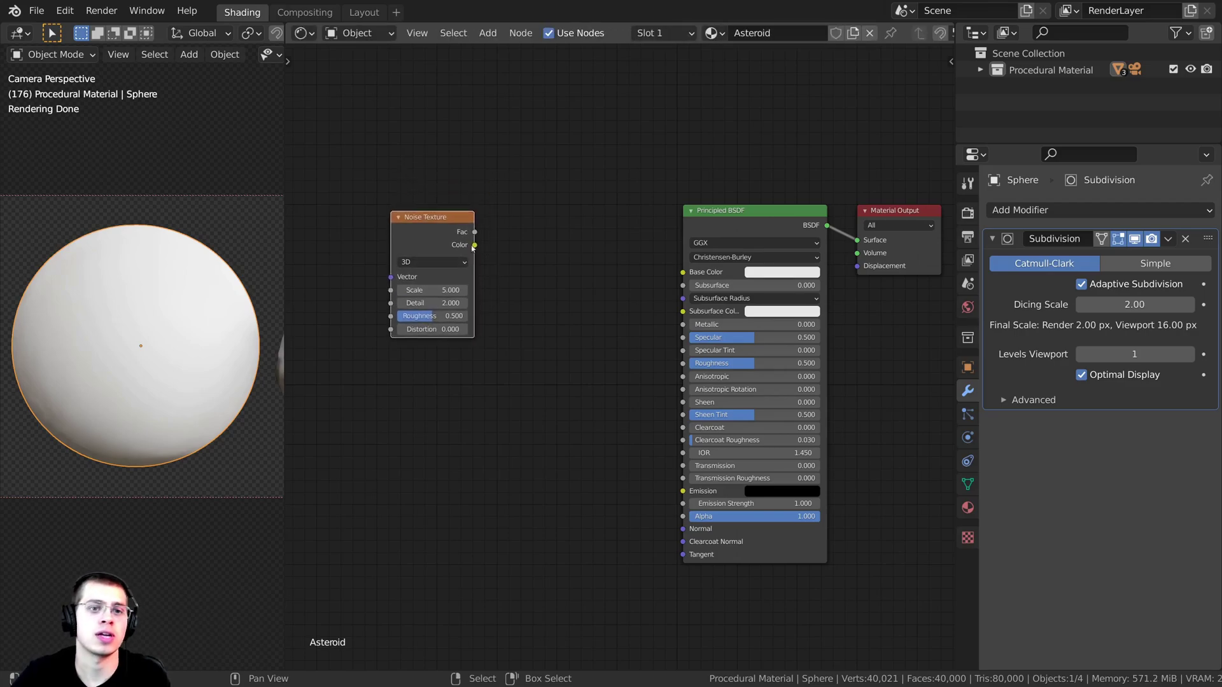
pyautogui.moveTo(436, 242); pyautogui.dragTo(382, 257)
pyautogui.moveTo(382, 258); pyautogui.dragTo(604, 283, button='middle')
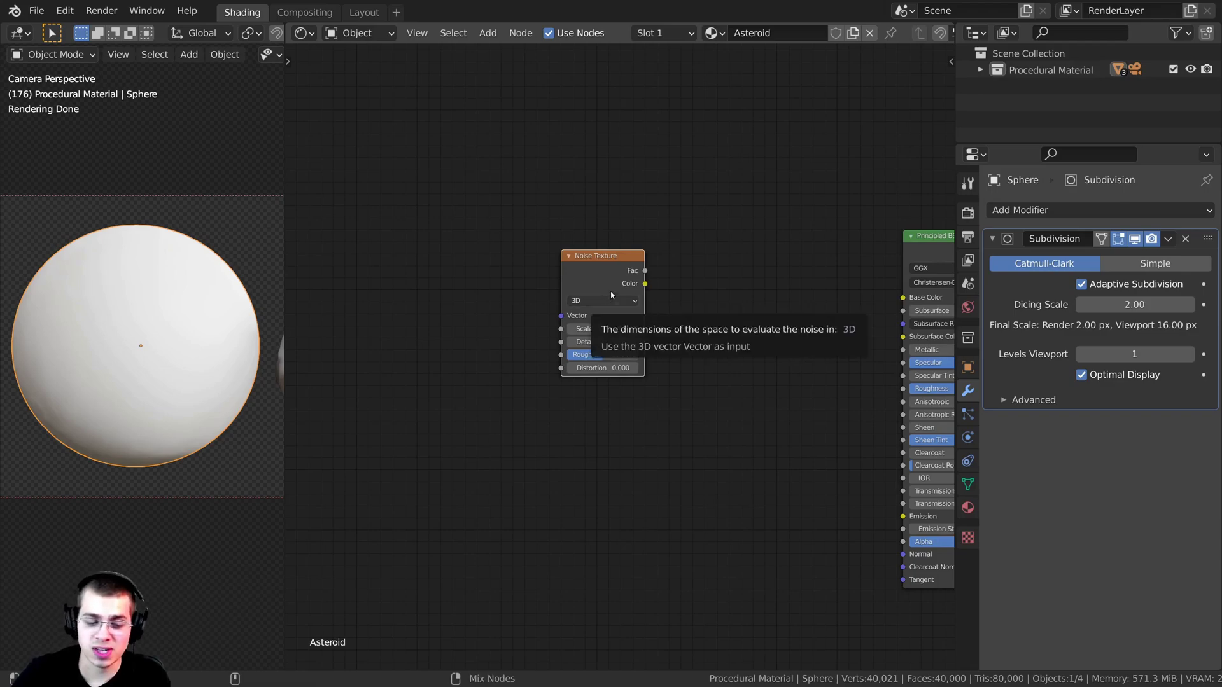
# Step: Preview the Noise Texture's Fac output directly on the sphere
pyautogui.keyDown('ctrl'); pyautogui.keyDown('shift'); pyautogui.click(603, 272); pyautogui.keyUp('shift'); pyautogui.keyUp('ctrl')
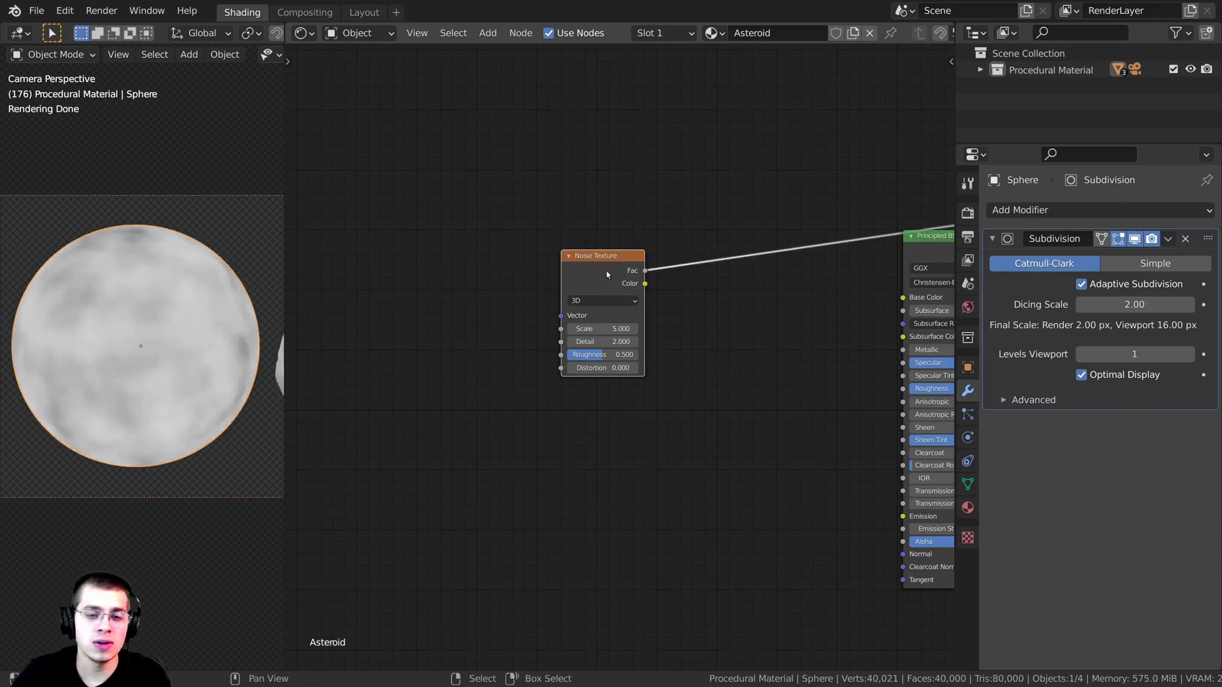
pyautogui.scroll(1, 623, 280)
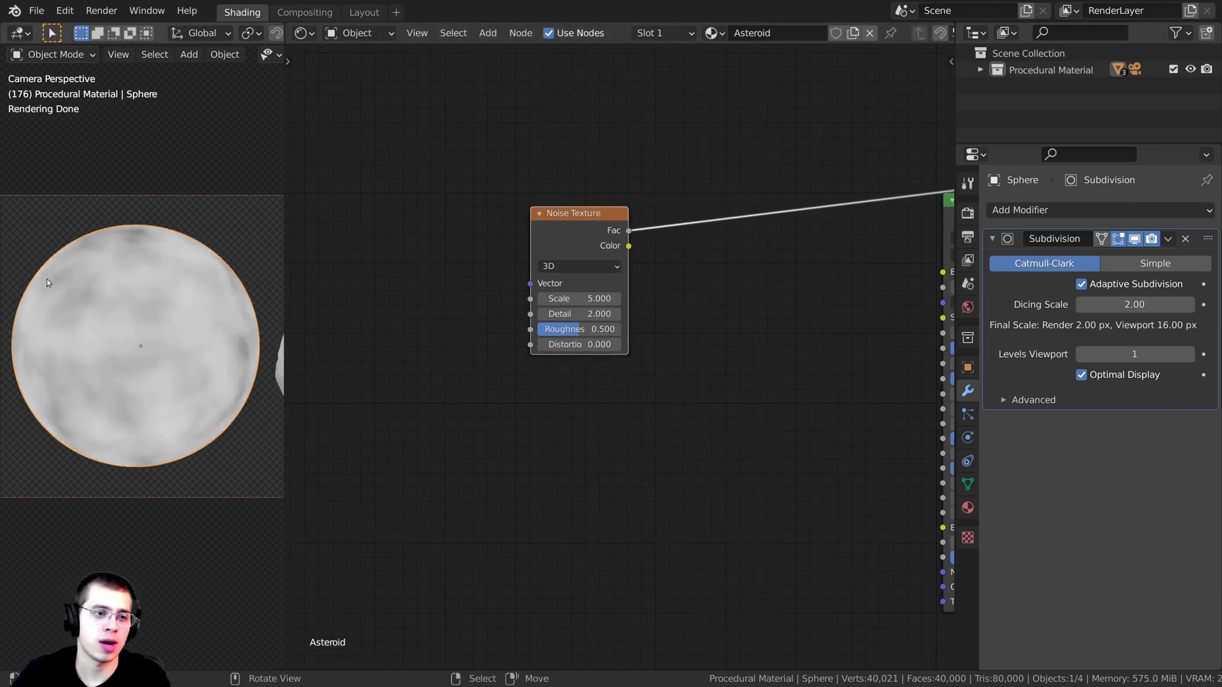
pyautogui.scroll(2, 92, 263)
pyautogui.scroll(-2, 92, 262)
pyautogui.moveTo(597, 295); pyautogui.dragTo(613, 298, button='middle')
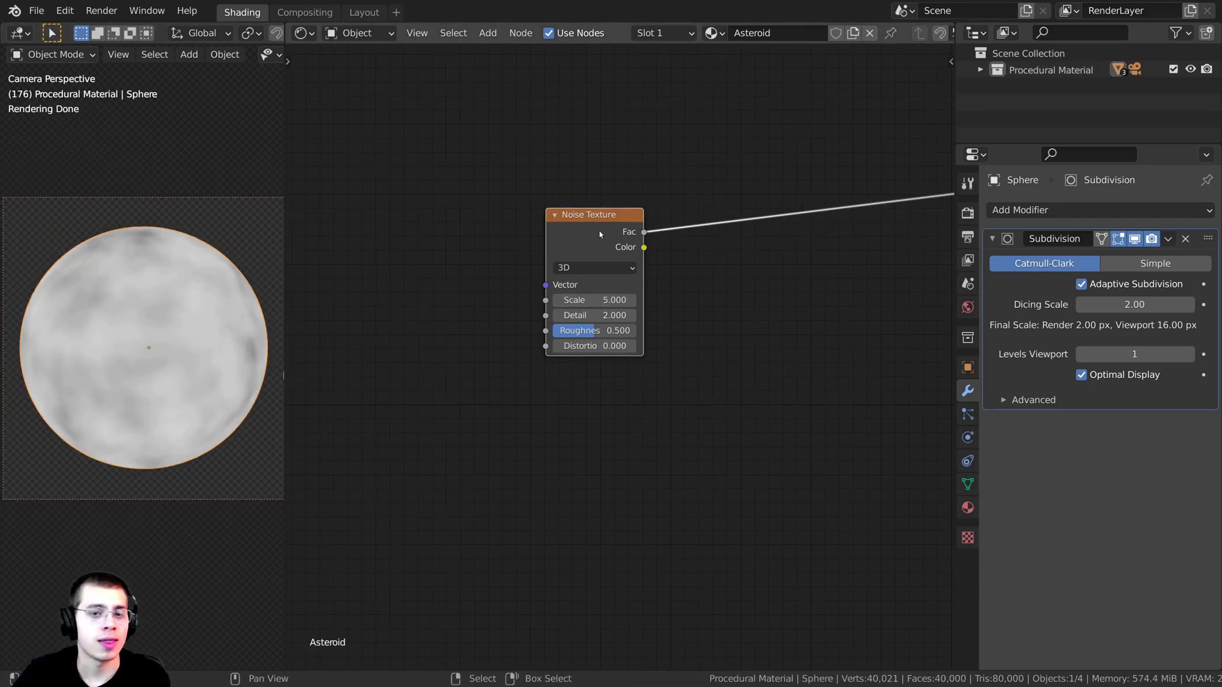
# Step: Add Texture Coordinate and Mapping nodes in front of the Noise Texture, and delete the Mapping node
pyautogui.moveTo(600, 234); pyautogui.dragTo(628, 218)
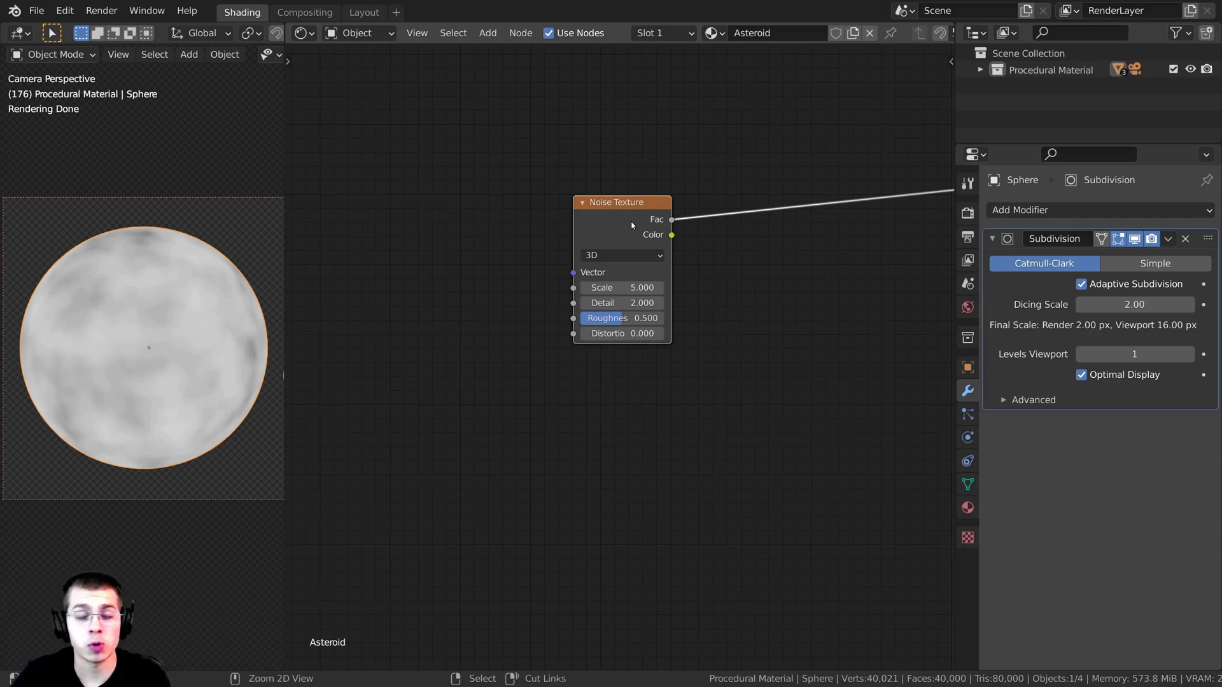
pyautogui.hotkey('ctrl', 't')
pyautogui.keyDown('ctrl'); pyautogui.hscroll(-5, 458, 324); pyautogui.keyUp('ctrl')
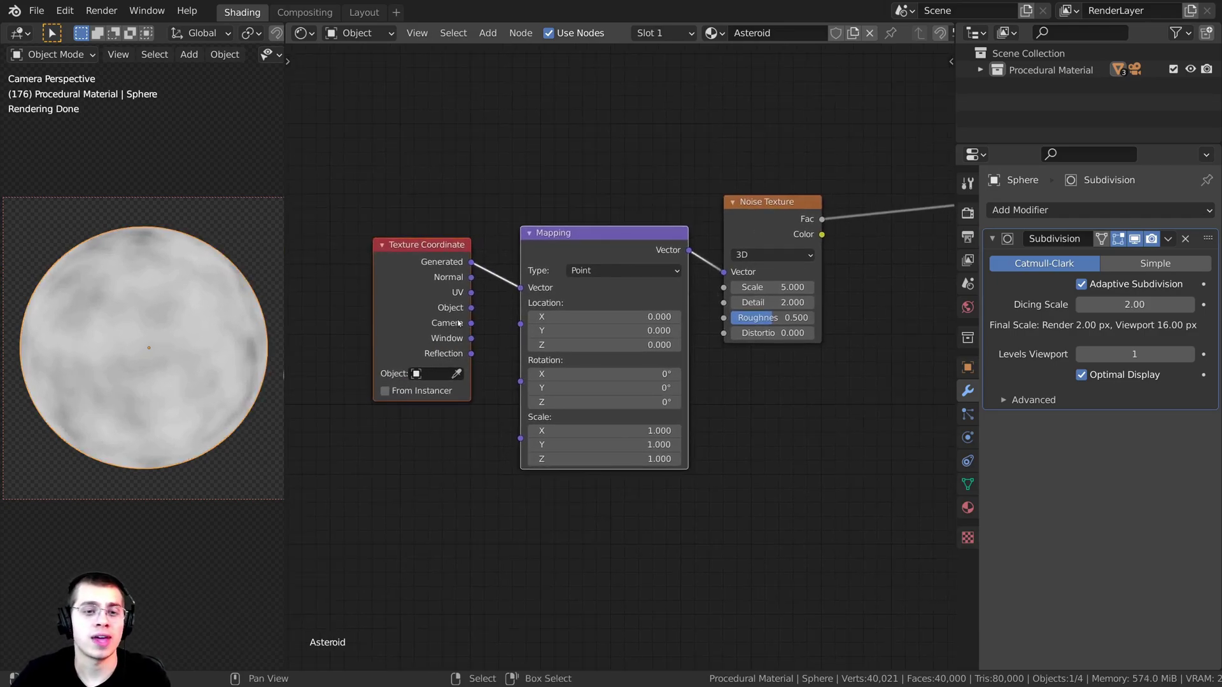
pyautogui.click(447, 299)
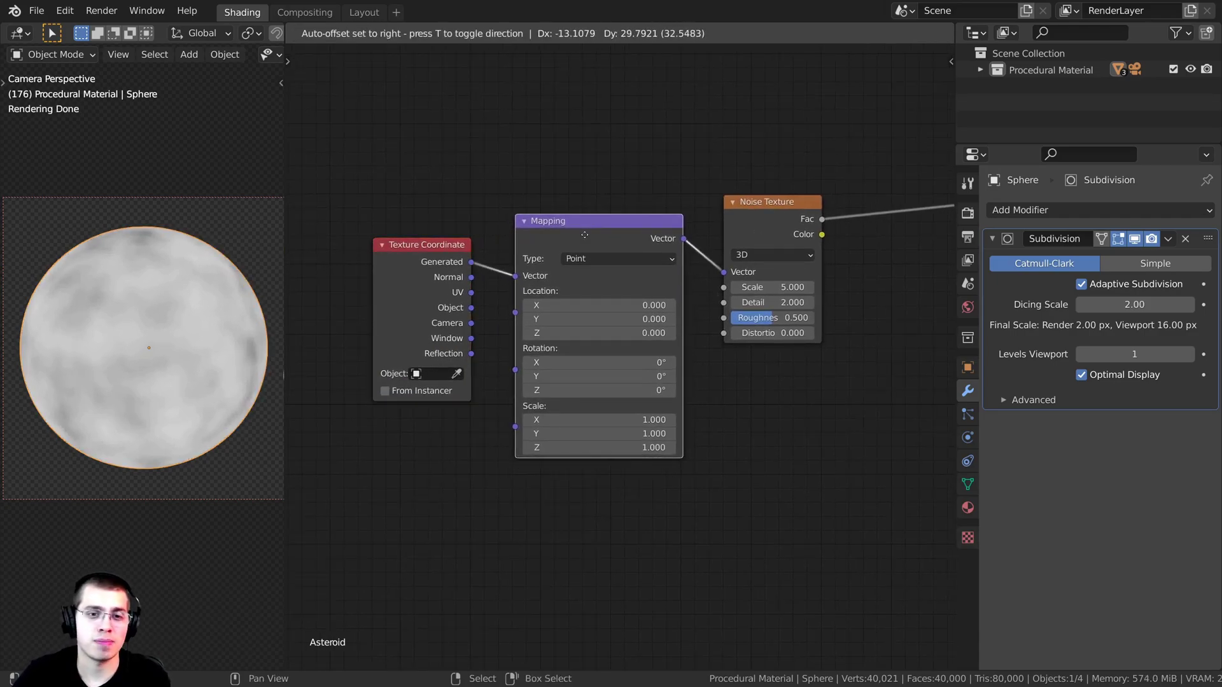
pyautogui.moveTo(594, 253); pyautogui.dragTo(544, 220)
pyautogui.press('x')
pyautogui.scroll(1, 513, 288)
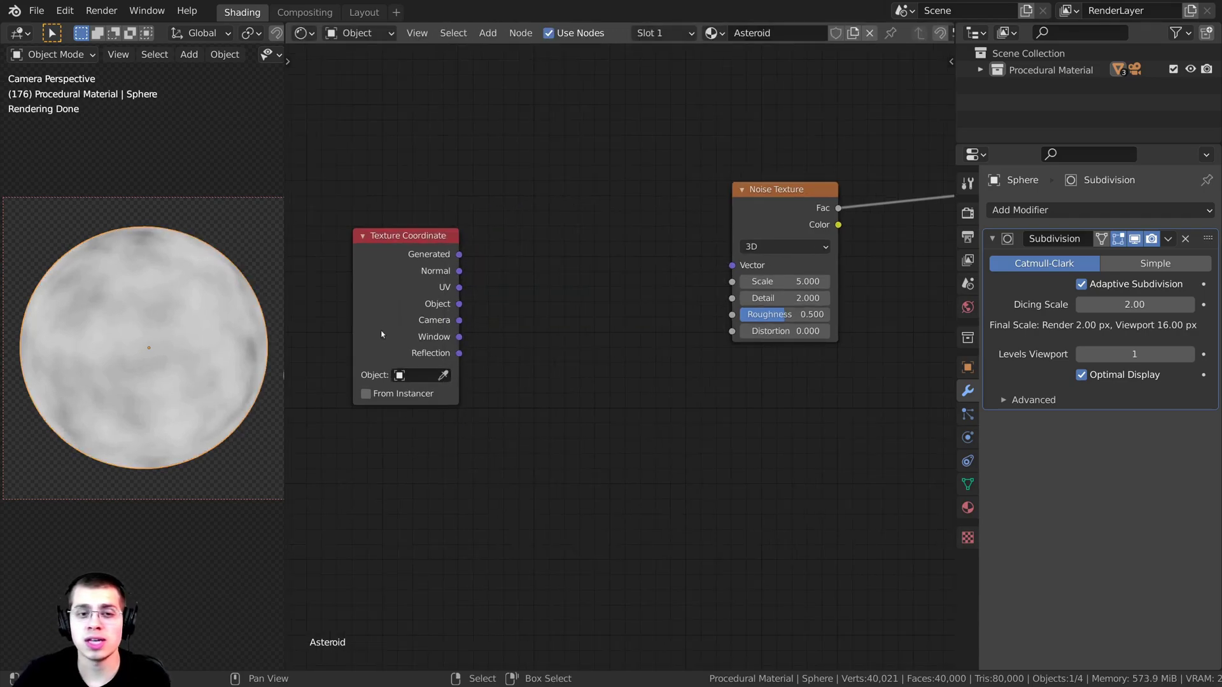
# Step: Connect the Texture Coordinate's Object output to the Noise Texture's Vector input, repositioning both nodes closer together
pyautogui.moveTo(382, 336); pyautogui.dragTo(469, 355)
pyautogui.moveTo(546, 321); pyautogui.dragTo(730, 265)
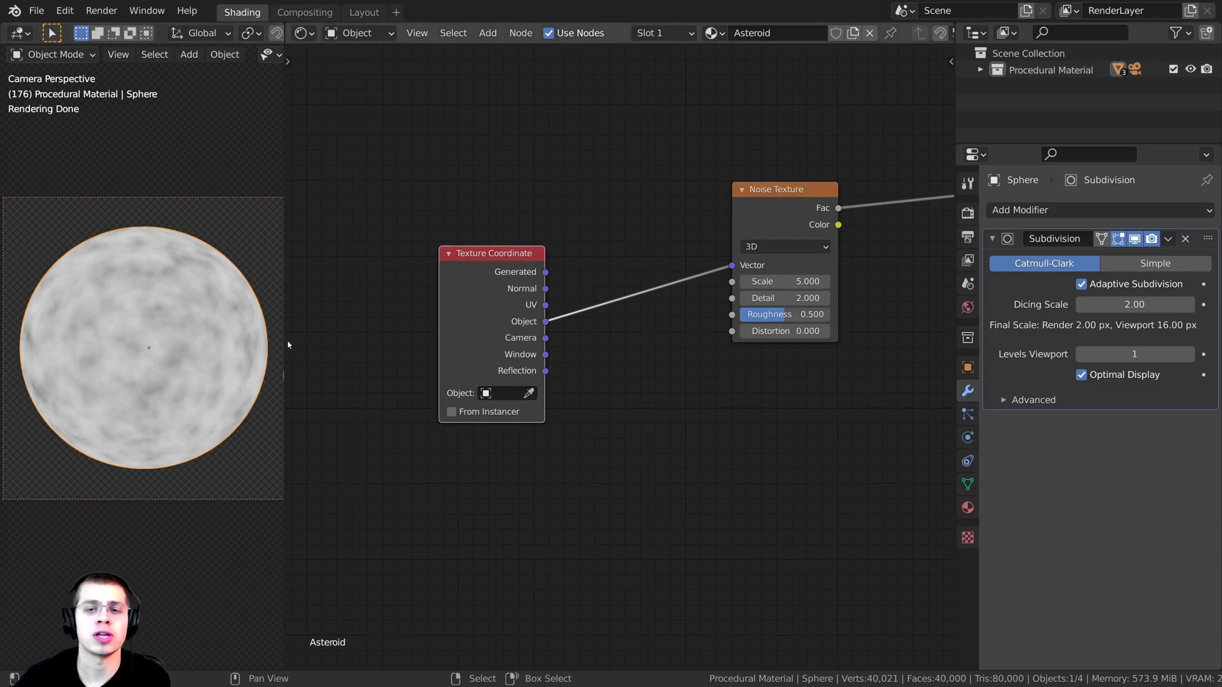
pyautogui.moveTo(829, 361); pyautogui.dragTo(685, 379, button='middle')
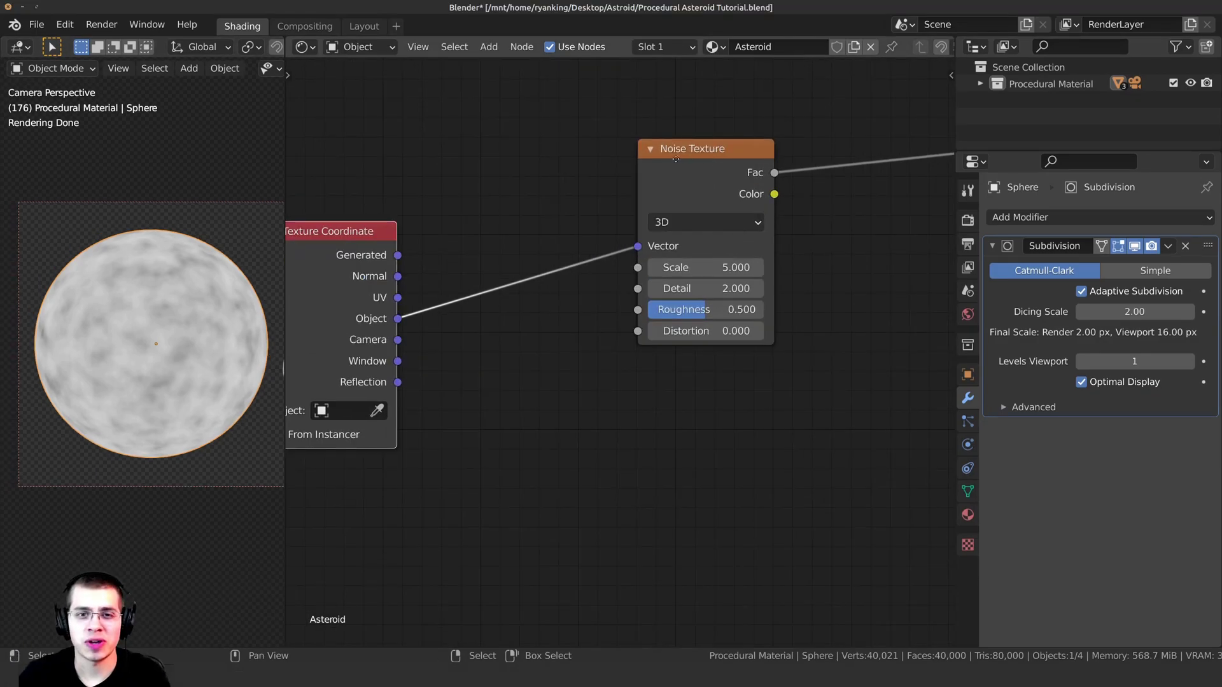
pyautogui.moveTo(684, 150); pyautogui.dragTo(653, 150)
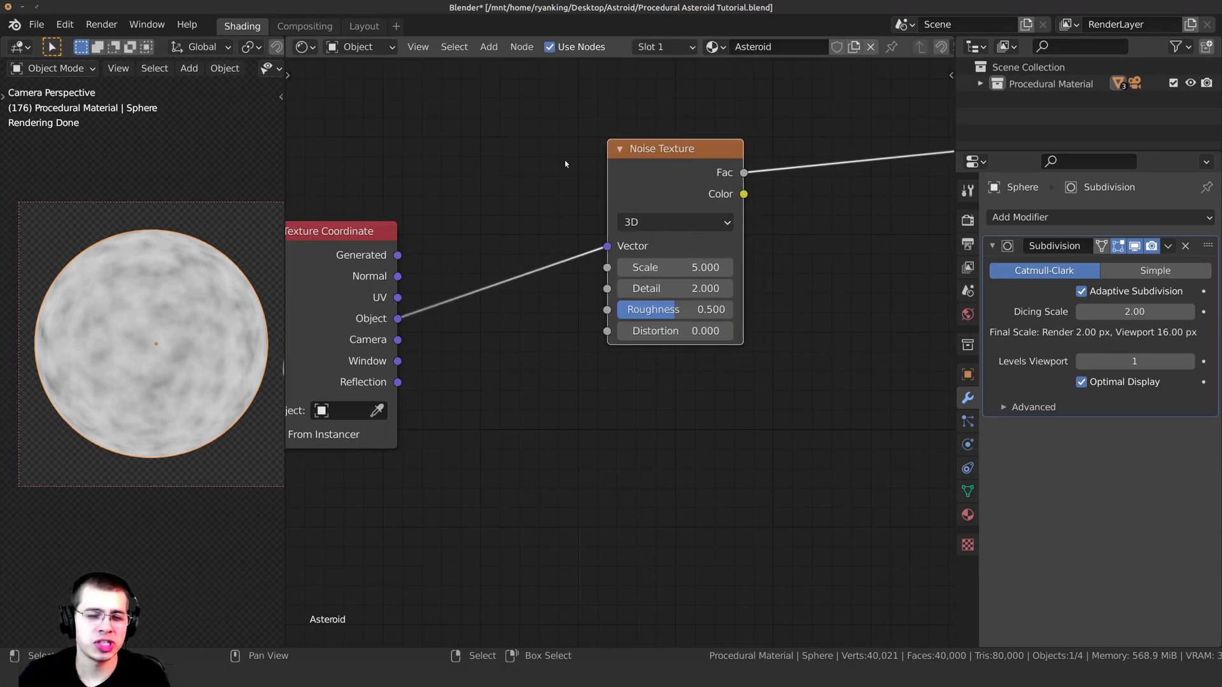
# Step: Set the Noise Texture's Scale to 6 and Detail to 16
pyautogui.click(661, 266)
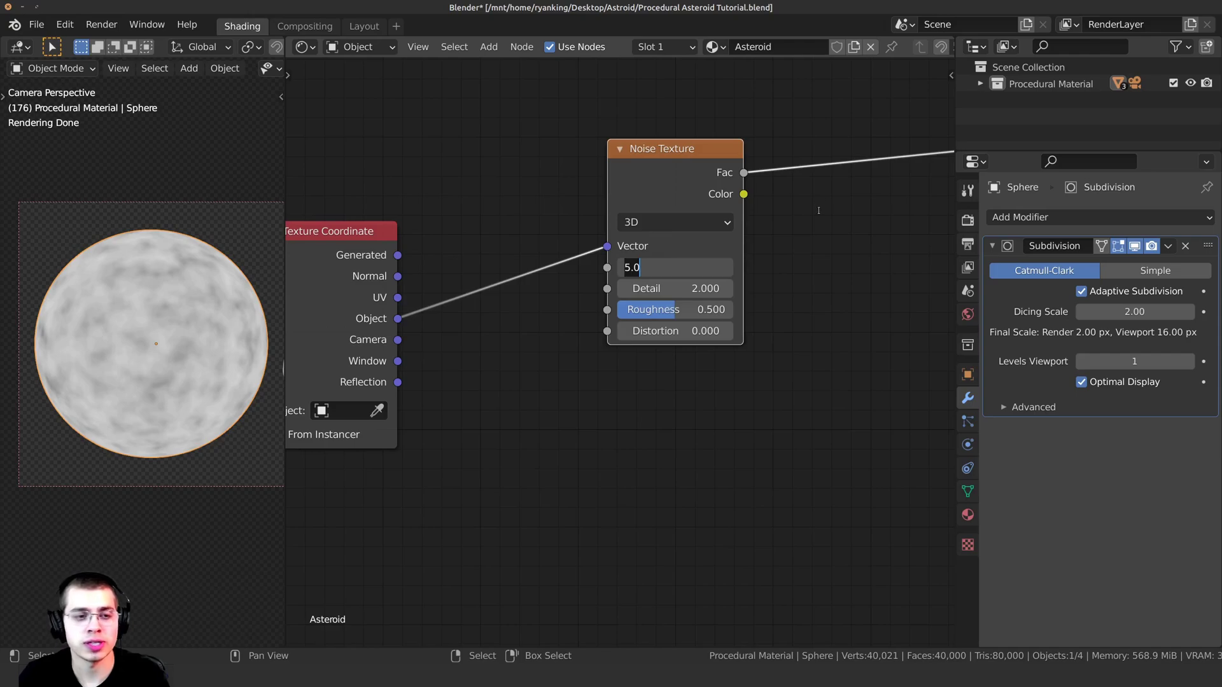
pyautogui.write('6')
pyautogui.press('Return')
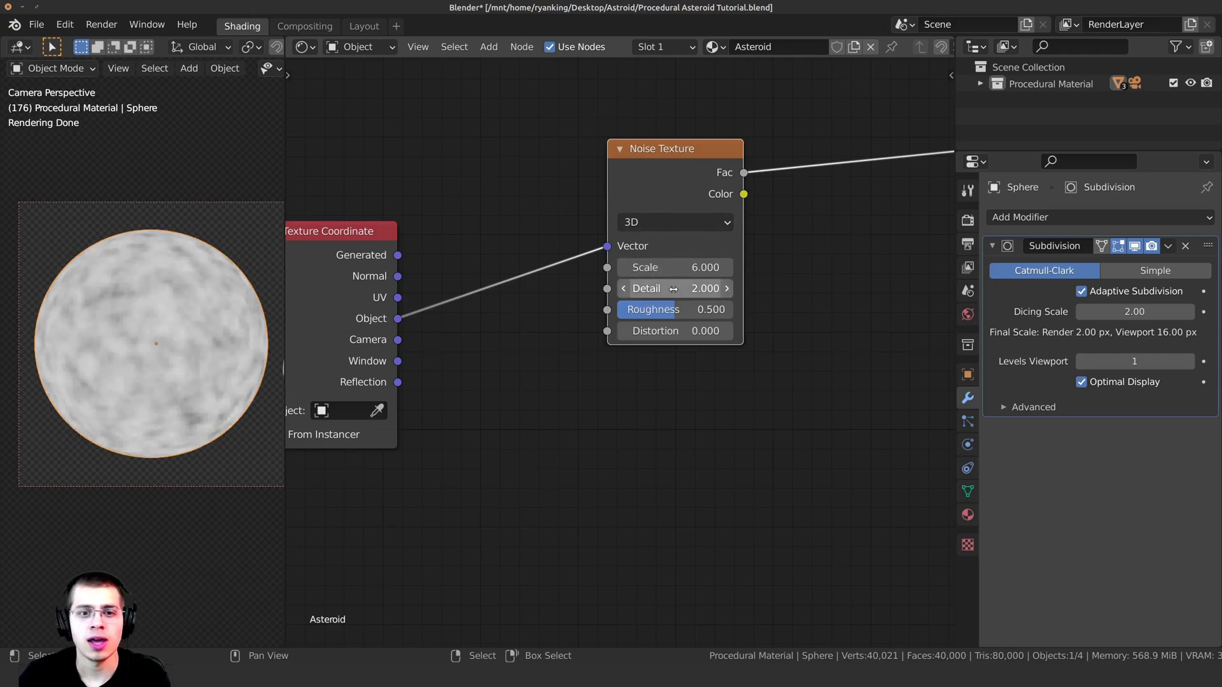
pyautogui.moveTo(668, 289); pyautogui.dragTo(828, 289)
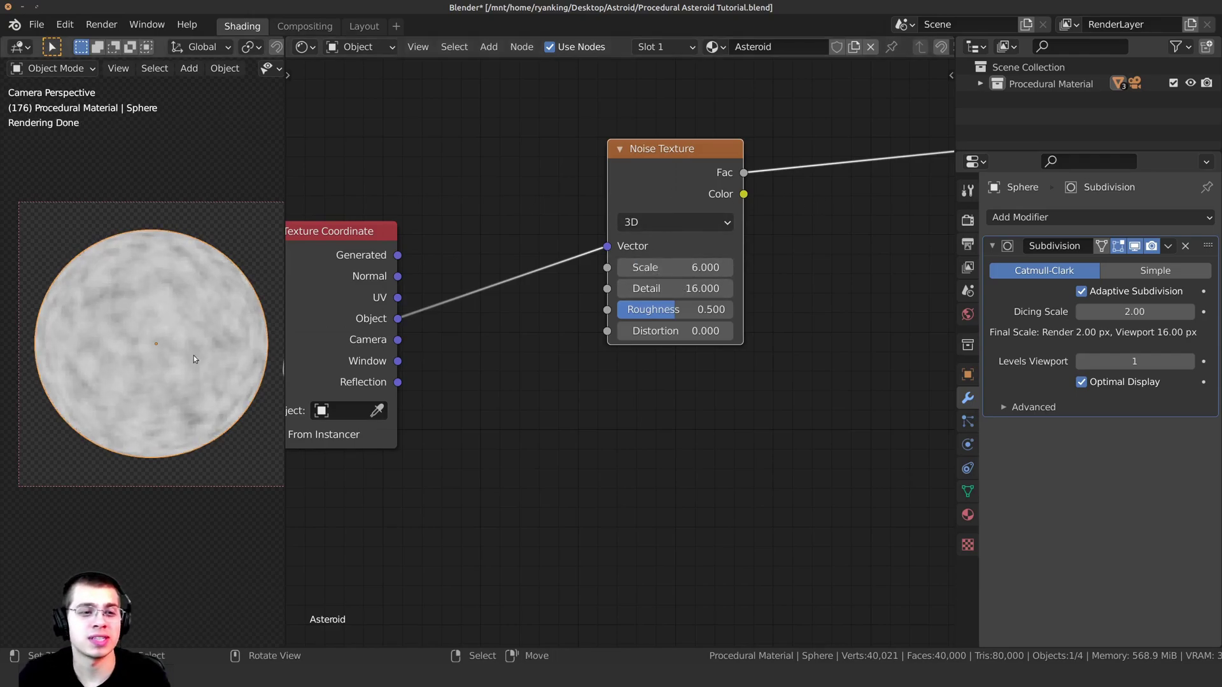
pyautogui.scroll(2, 132, 363)
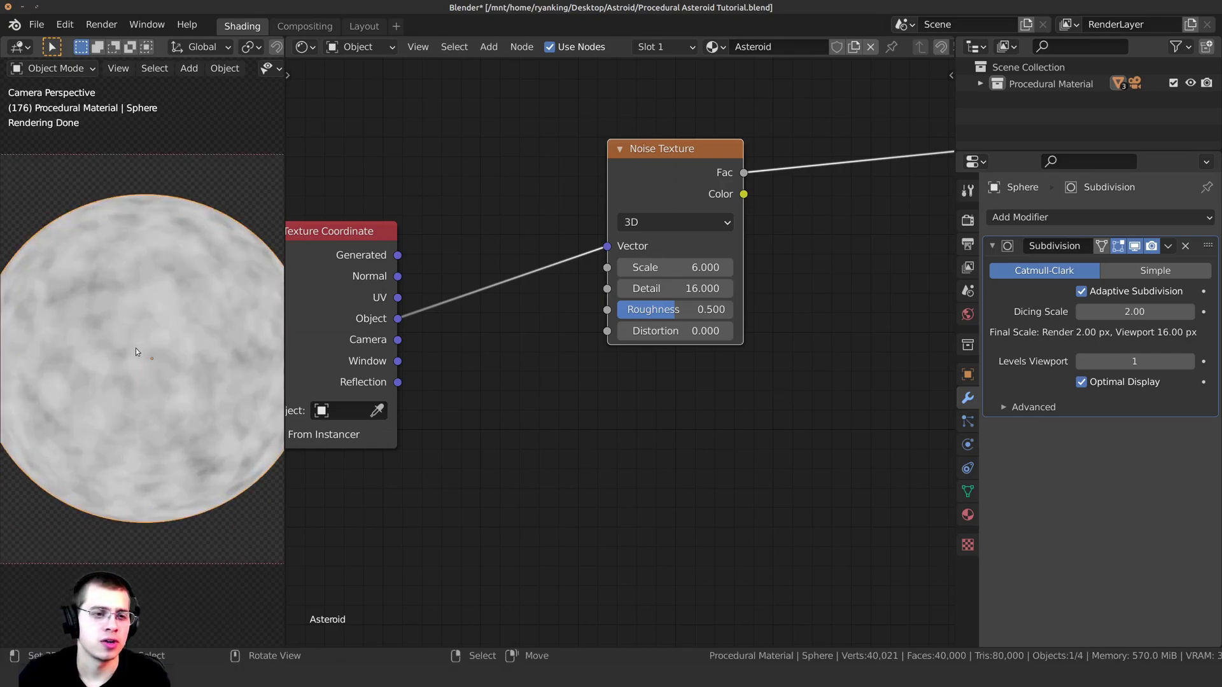
# Step: Duplicate the Noise Texture node and place the copy directly below the original
pyautogui.scroll(-1, 133, 378)
pyautogui.scroll(-2, 623, 344)
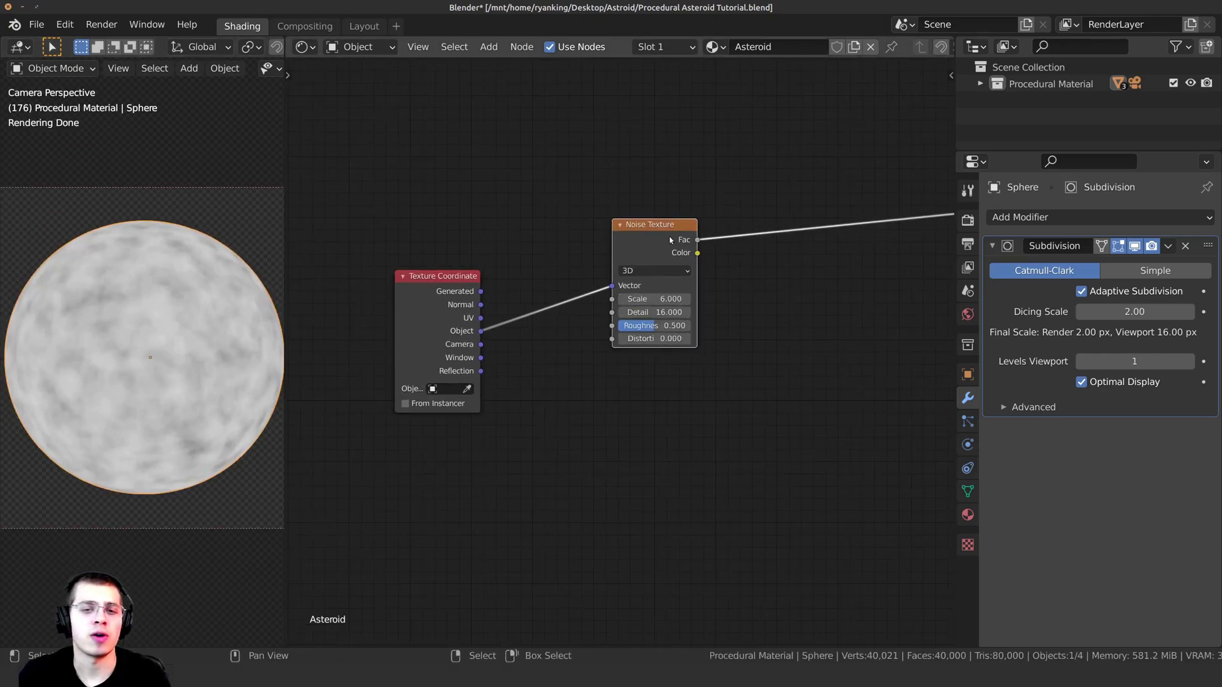
pyautogui.moveTo(659, 242); pyautogui.dragTo(657, 246, button='middle')
pyautogui.moveTo(659, 255); pyautogui.dragTo(656, 244)
pyautogui.scroll(3, 104, 436)
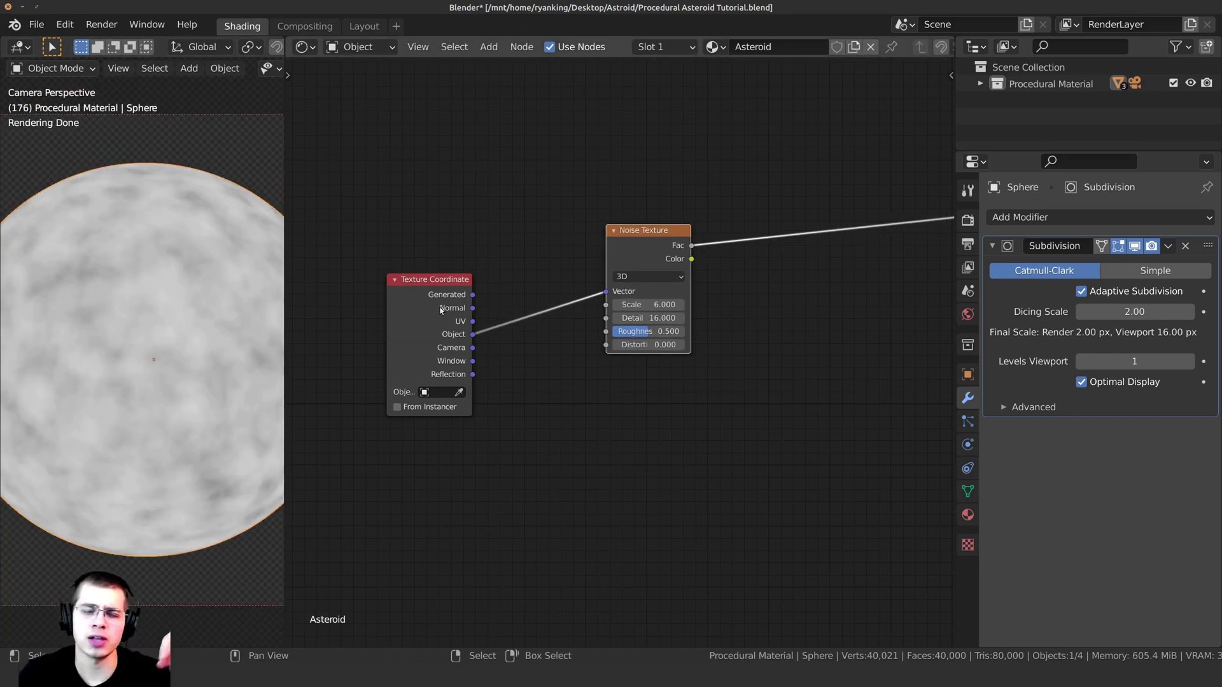
pyautogui.scroll(1, 586, 268)
pyautogui.moveTo(586, 267); pyautogui.dragTo(580, 249, button='middle')
pyautogui.moveTo(650, 218); pyautogui.dragTo(677, 324)
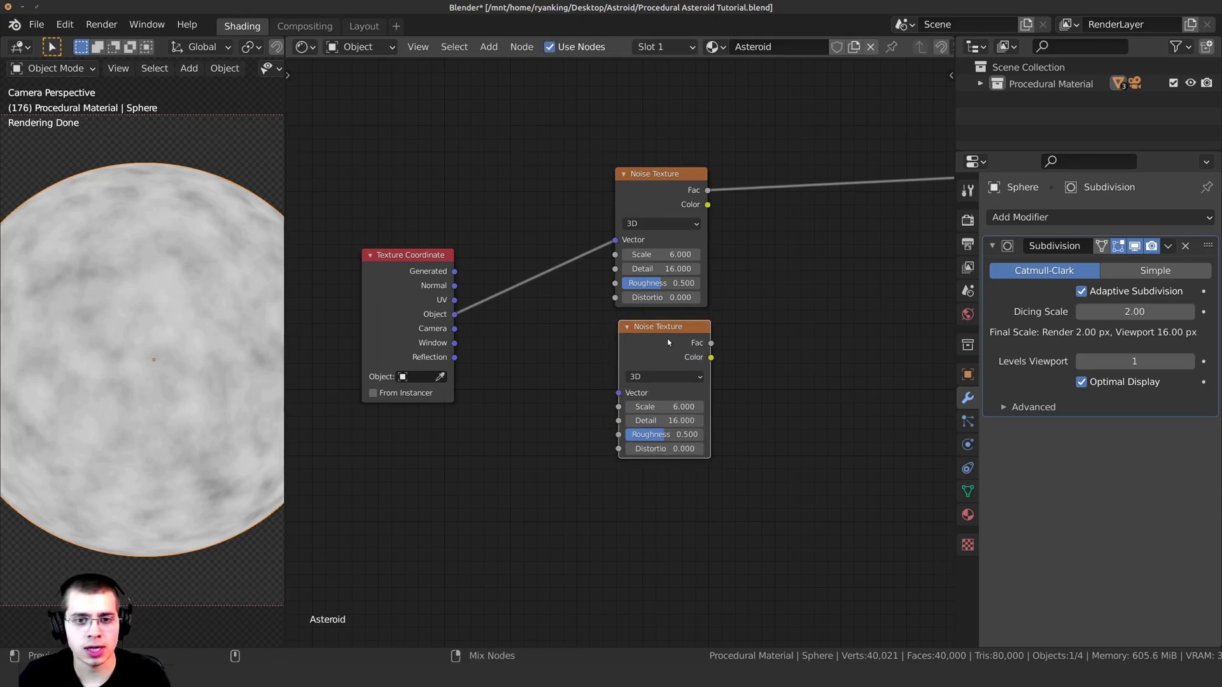
# Step: Preview the duplicated Noise Texture on the sphere and connect the Texture Coordinate's Object output to its Vector input
pyautogui.keyDown('ctrl'); pyautogui.keyDown('shift'); pyautogui.click(669, 342); pyautogui.keyUp('shift'); pyautogui.keyUp('ctrl')
pyautogui.scroll(1, 461, 320)
pyautogui.moveTo(461, 321); pyautogui.dragTo(471, 252, button='middle')
pyautogui.moveTo(449, 254); pyautogui.dragTo(641, 329)
pyautogui.scroll(1, 695, 270)
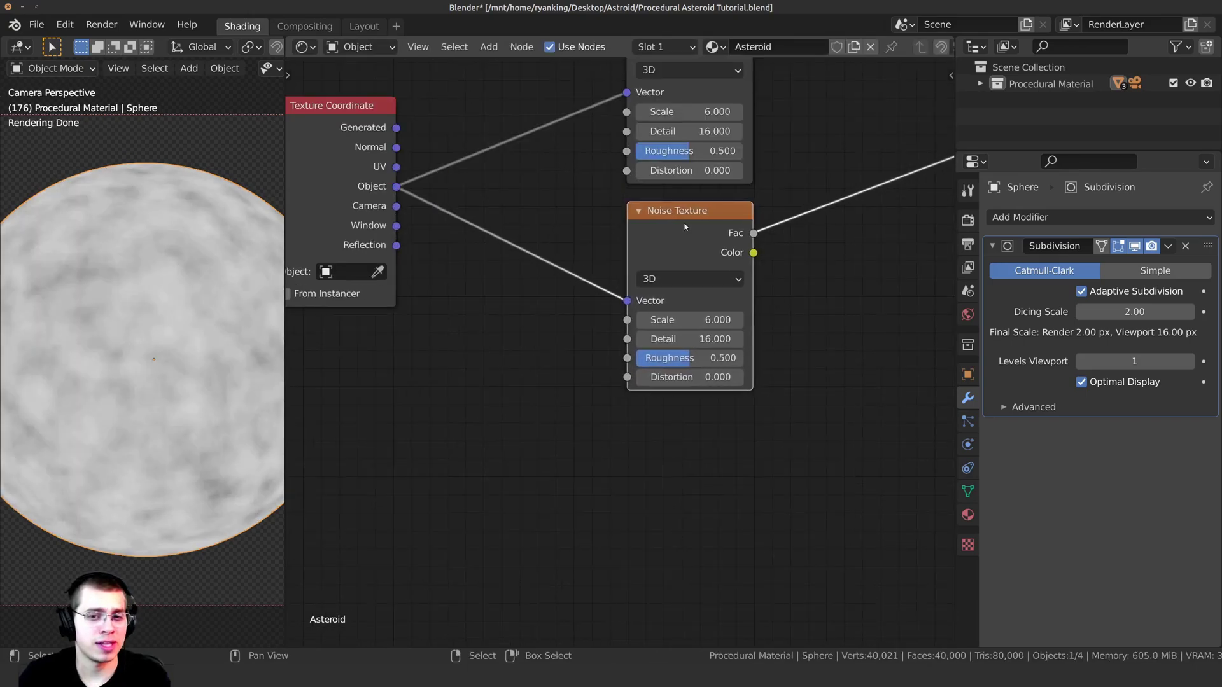
# Step: Set the lower Noise Texture's Scale to 2 and Detail to 1
pyautogui.click(673, 319)
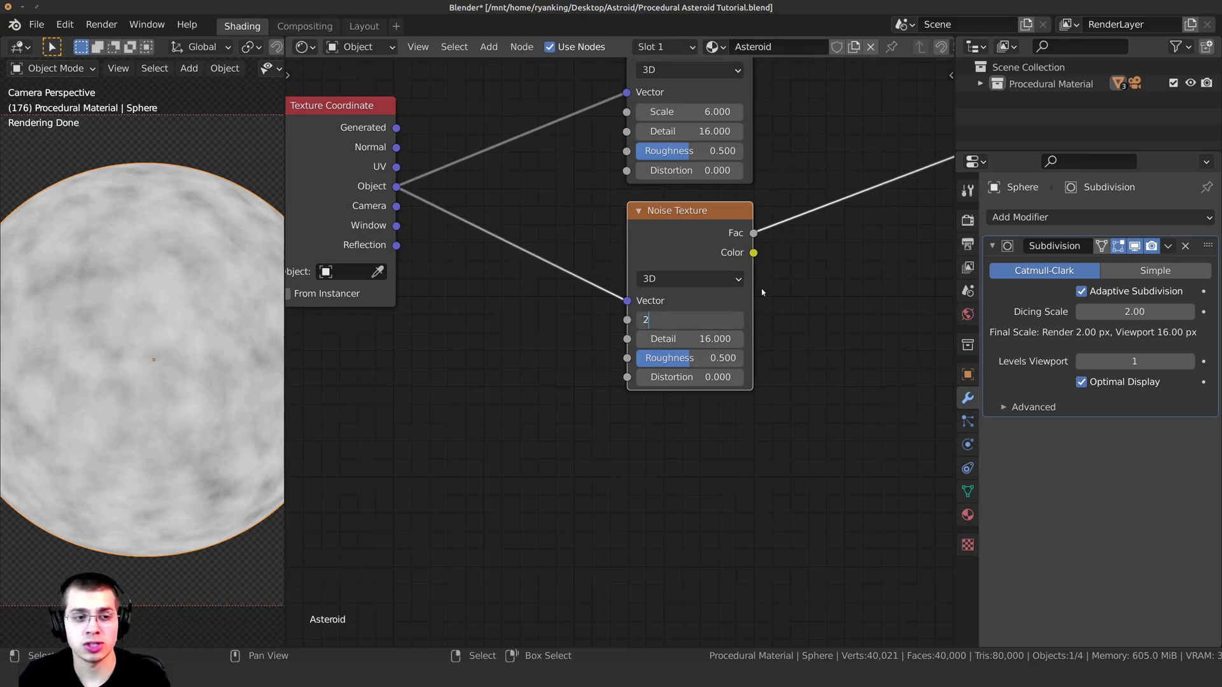
pyautogui.press('Return')
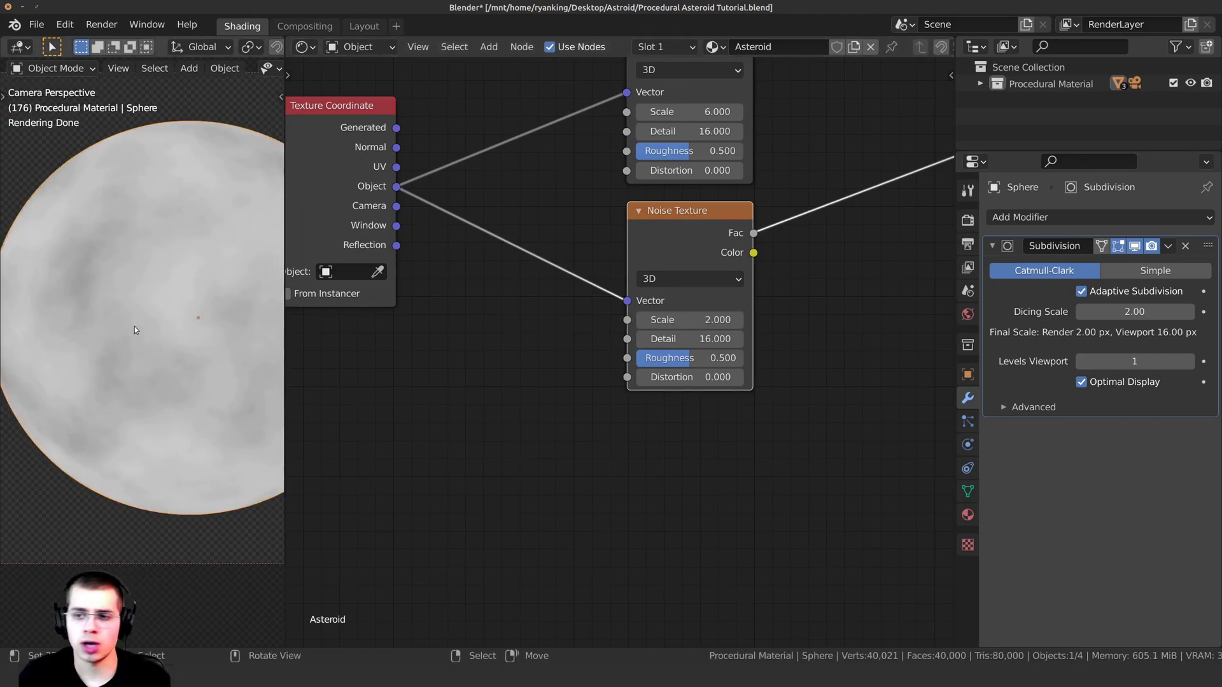
pyautogui.click(674, 339)
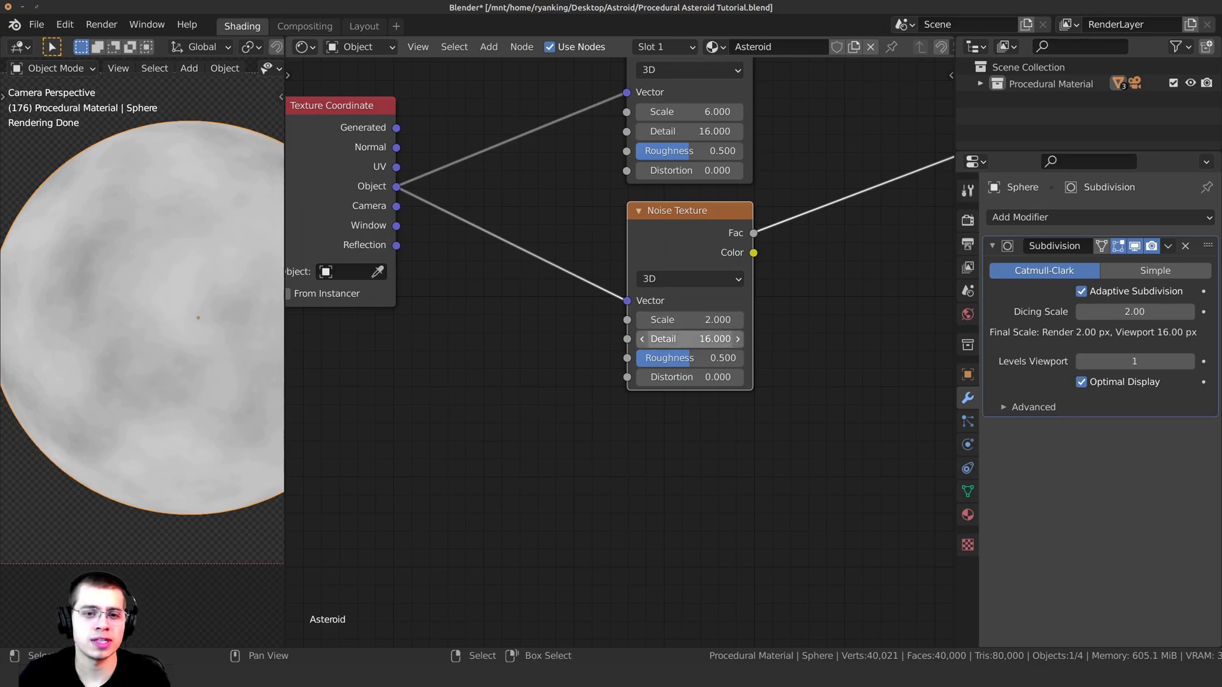
pyautogui.write('1')
pyautogui.press('Return')
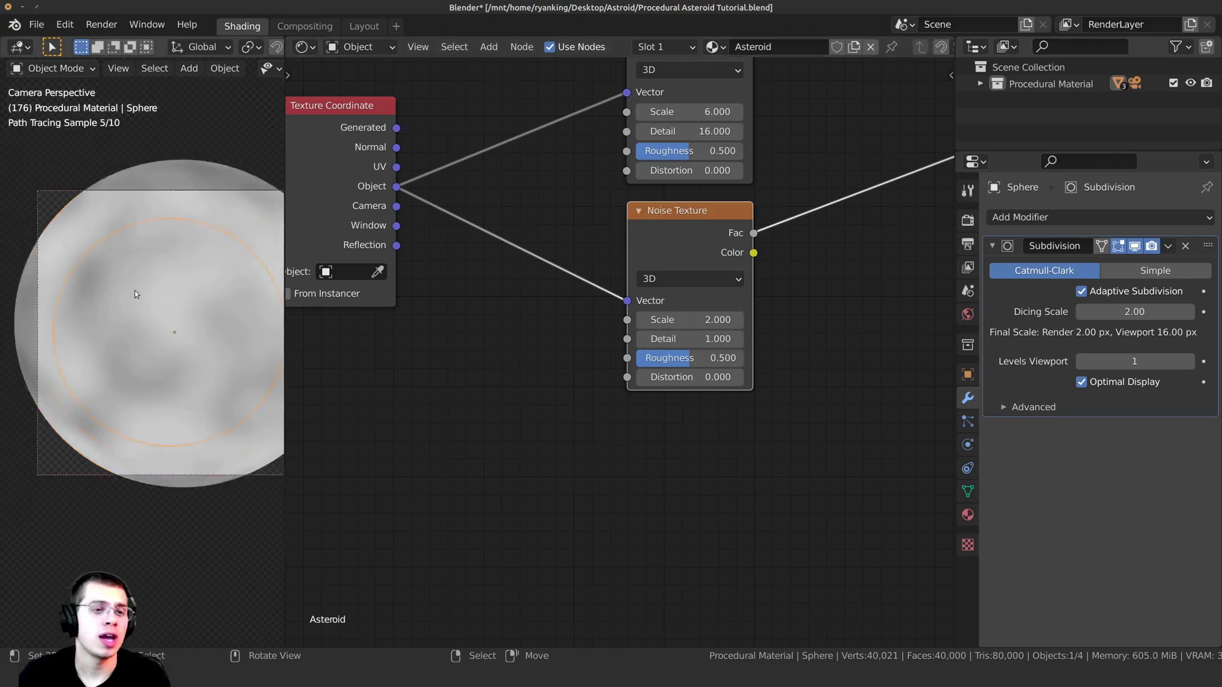
pyautogui.moveTo(146, 305); pyautogui.dragTo(150, 371, button='middle')
pyautogui.press('KP_0')
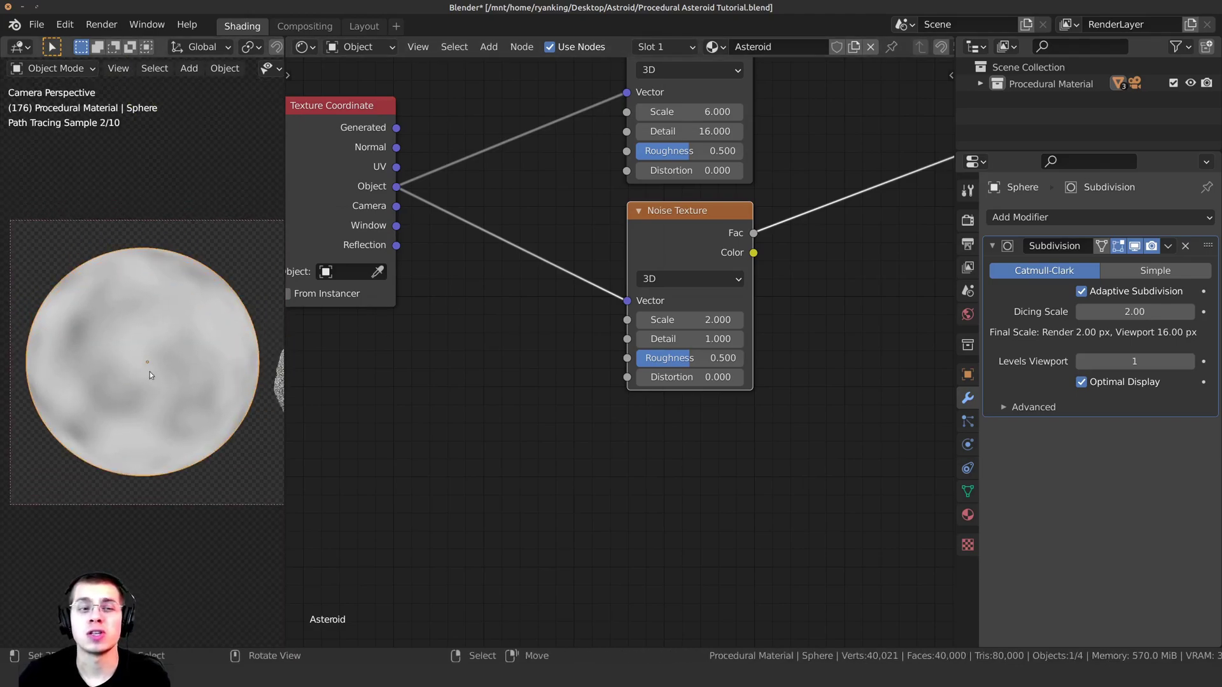
# Step: Preview the upper Noise Texture's Fac output on the sphere to compare it with the lower one
pyautogui.scroll(-4, 561, 261)
pyautogui.moveTo(578, 247); pyautogui.dragTo(536, 281, button='middle')
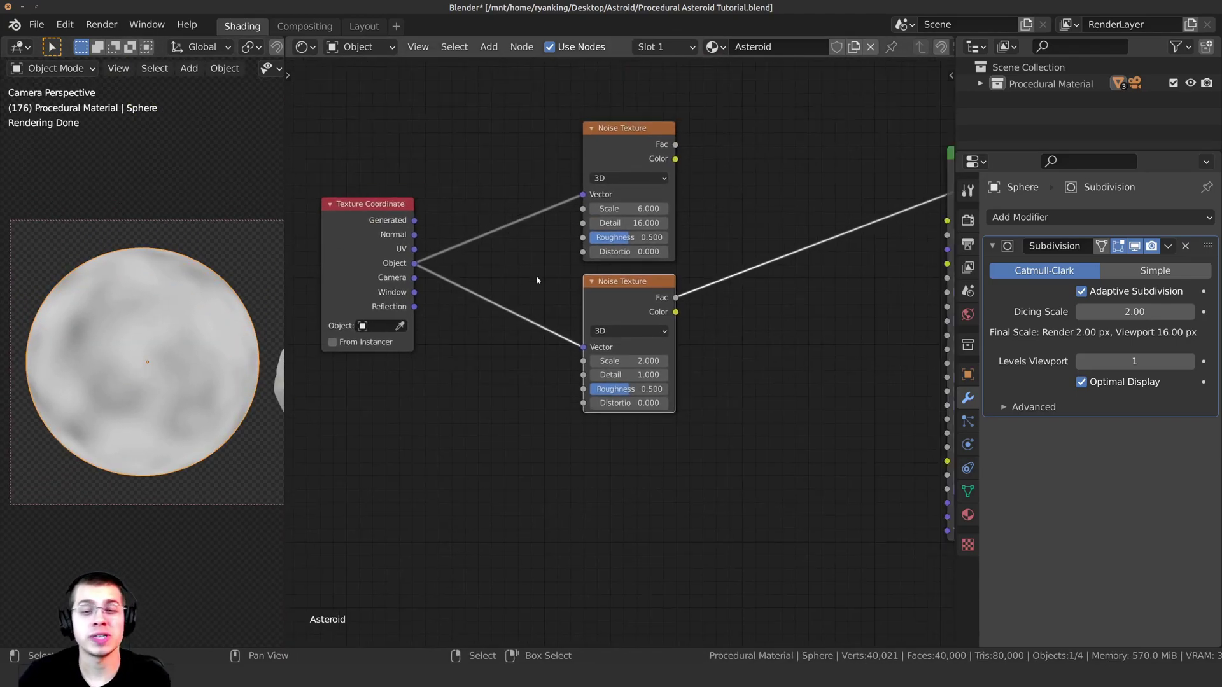
pyautogui.scroll(1, 755, 182)
pyautogui.moveTo(758, 180); pyautogui.dragTo(667, 224, button='middle')
pyautogui.scroll(1, 140, 364)
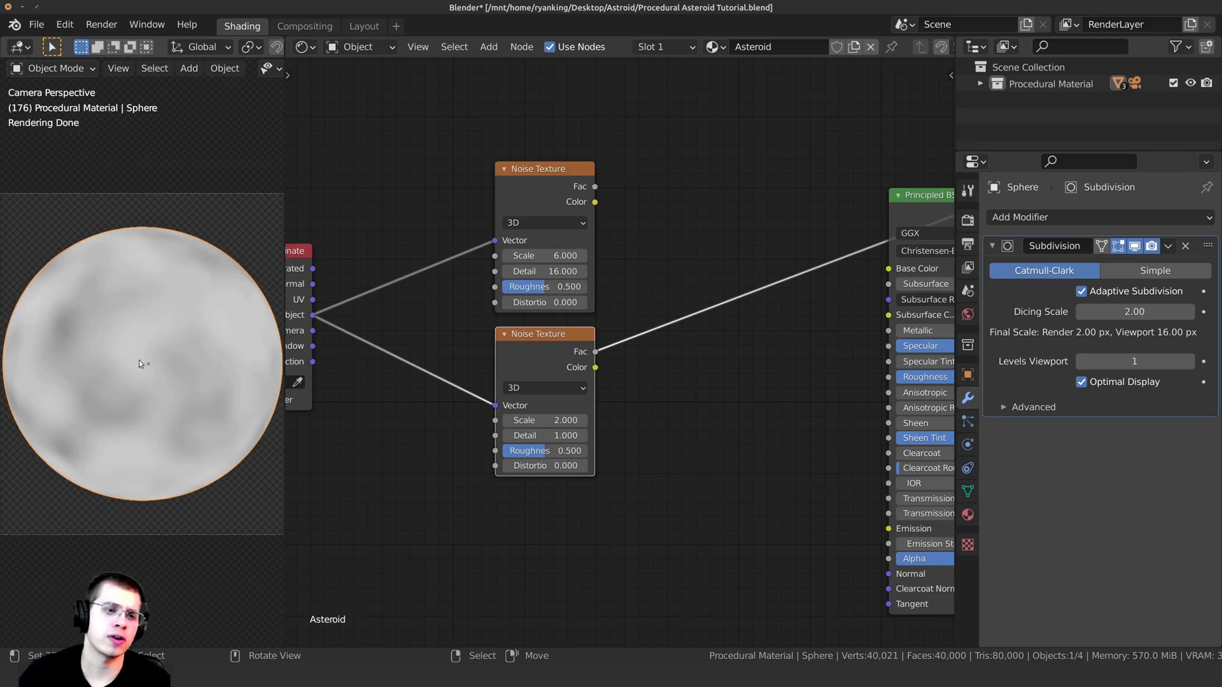
pyautogui.keyDown('ctrl'); pyautogui.keyDown('shift'); pyautogui.click(538, 233); pyautogui.keyUp('shift'); pyautogui.keyUp('ctrl')
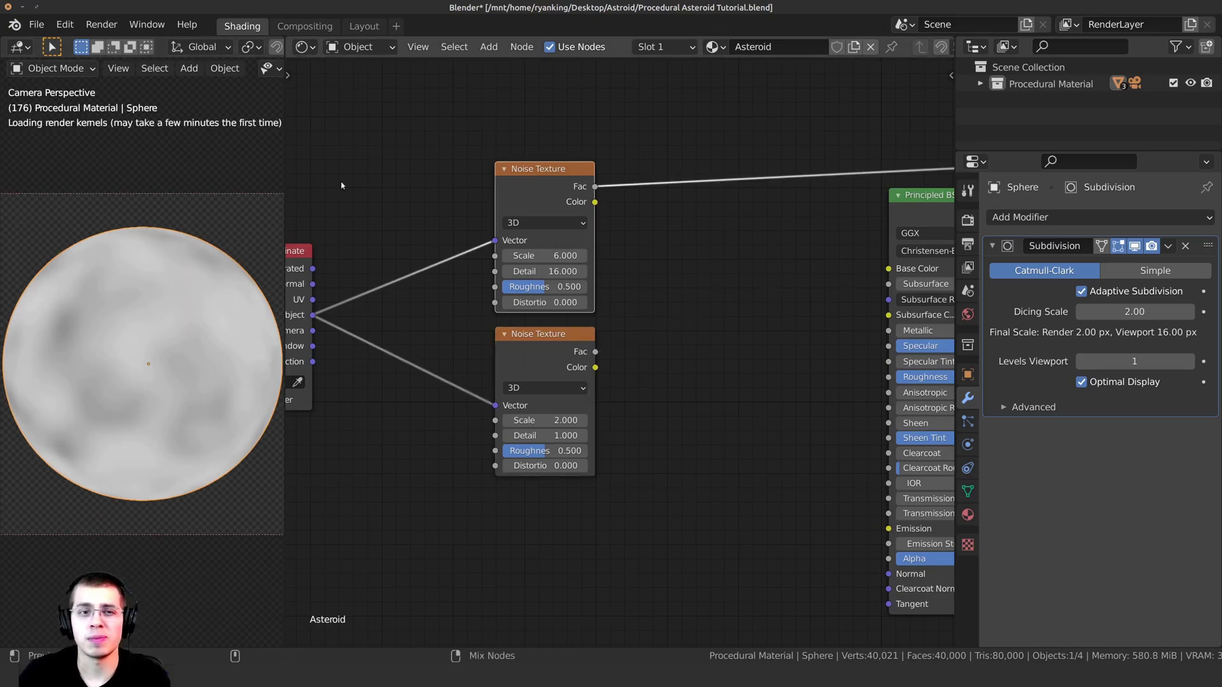
pyautogui.scroll(-1, 629, 306)
pyautogui.scroll(1, 629, 306)
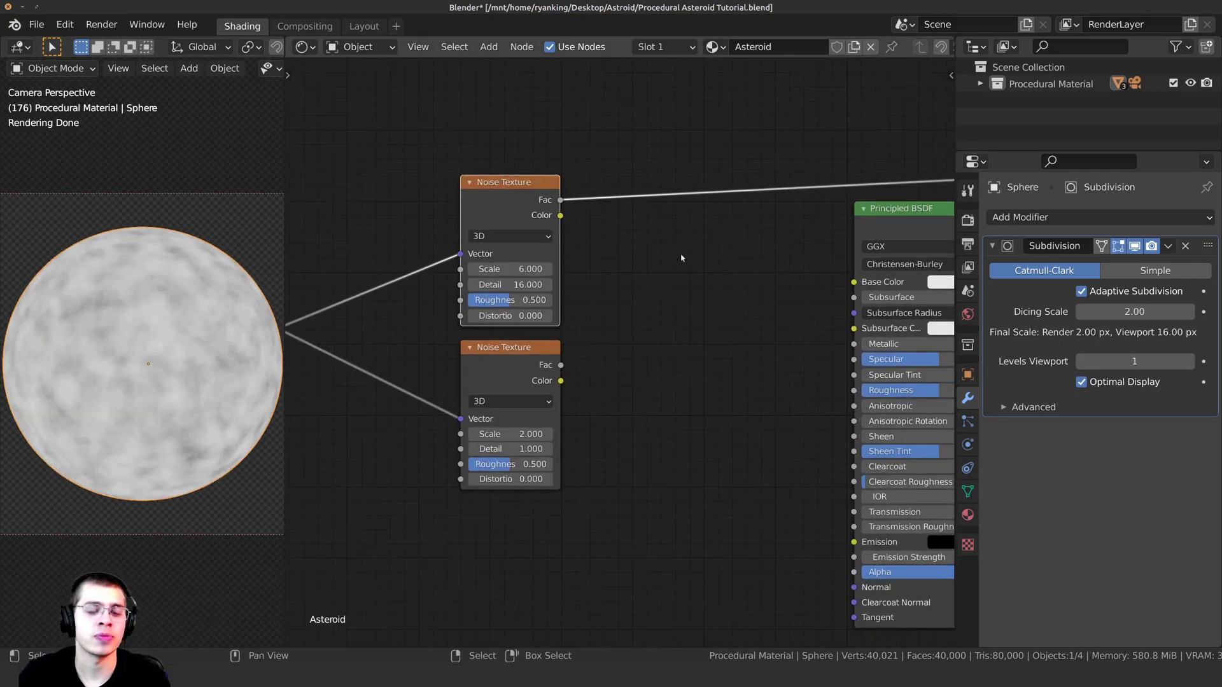
# Step: Add a MixRGB node between the two Noise Textures and the Principled BSDF
pyautogui.hotkey('shift', 'a')
pyautogui.click(671, 252)
pyautogui.write('mix')
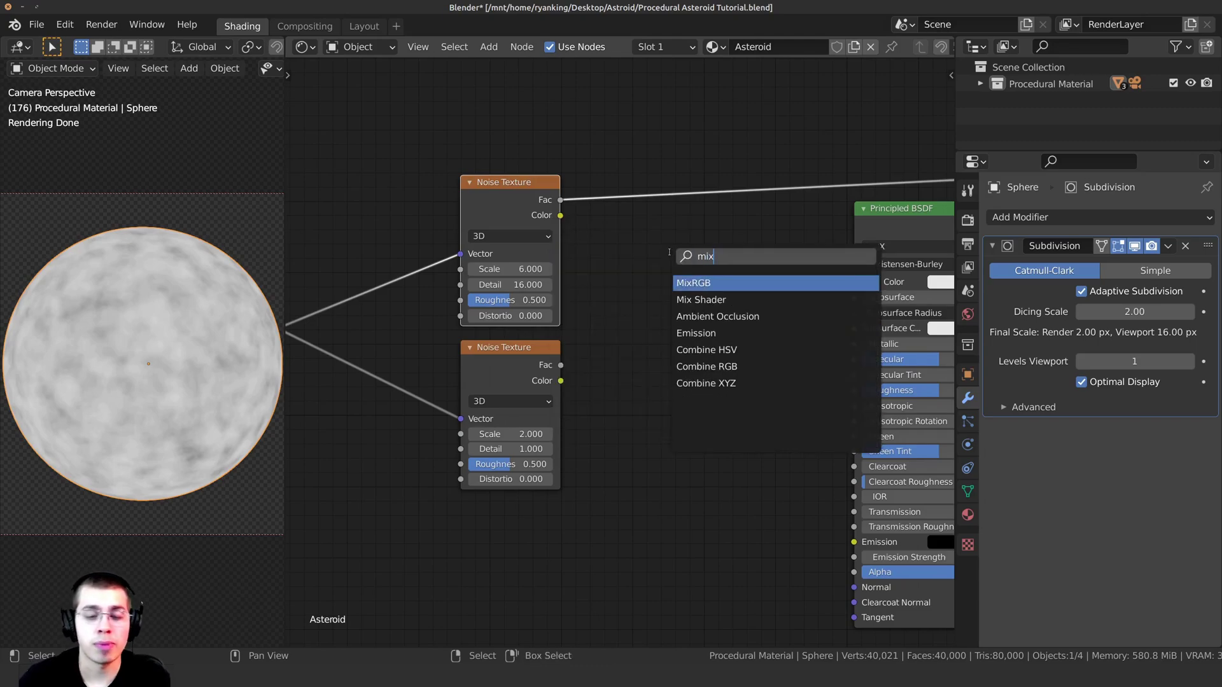
pyautogui.click(692, 283)
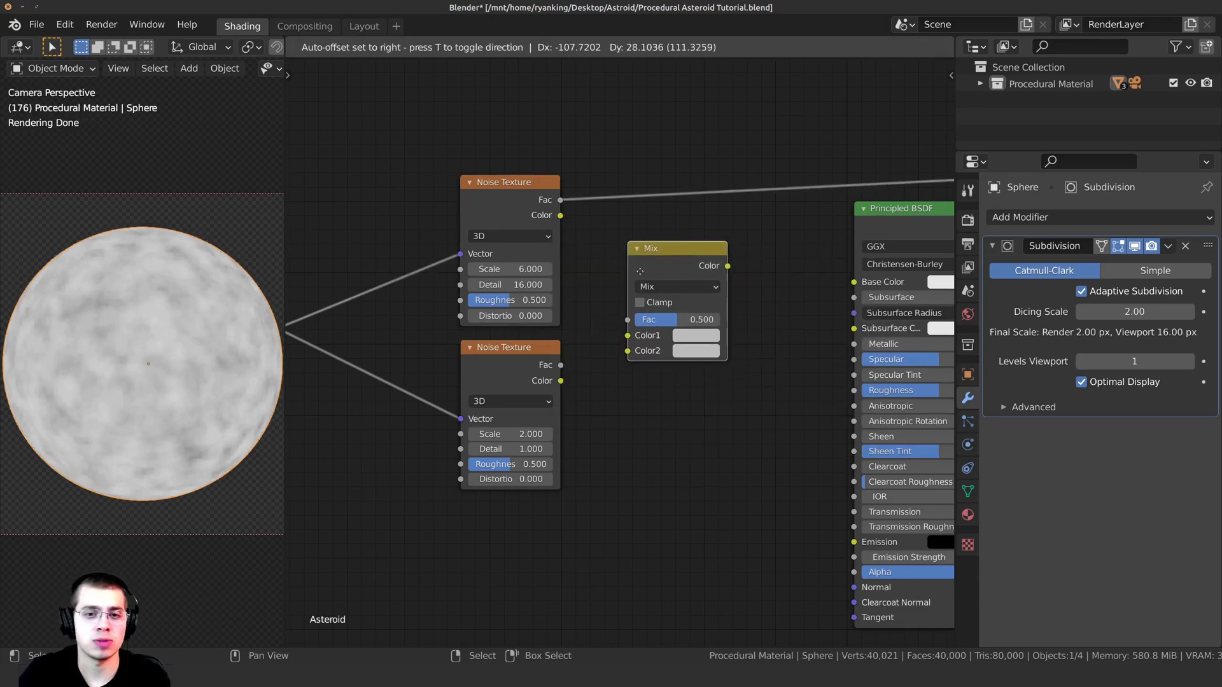
pyautogui.click(643, 270)
pyautogui.moveTo(633, 258); pyautogui.dragTo(673, 188, button='middle')
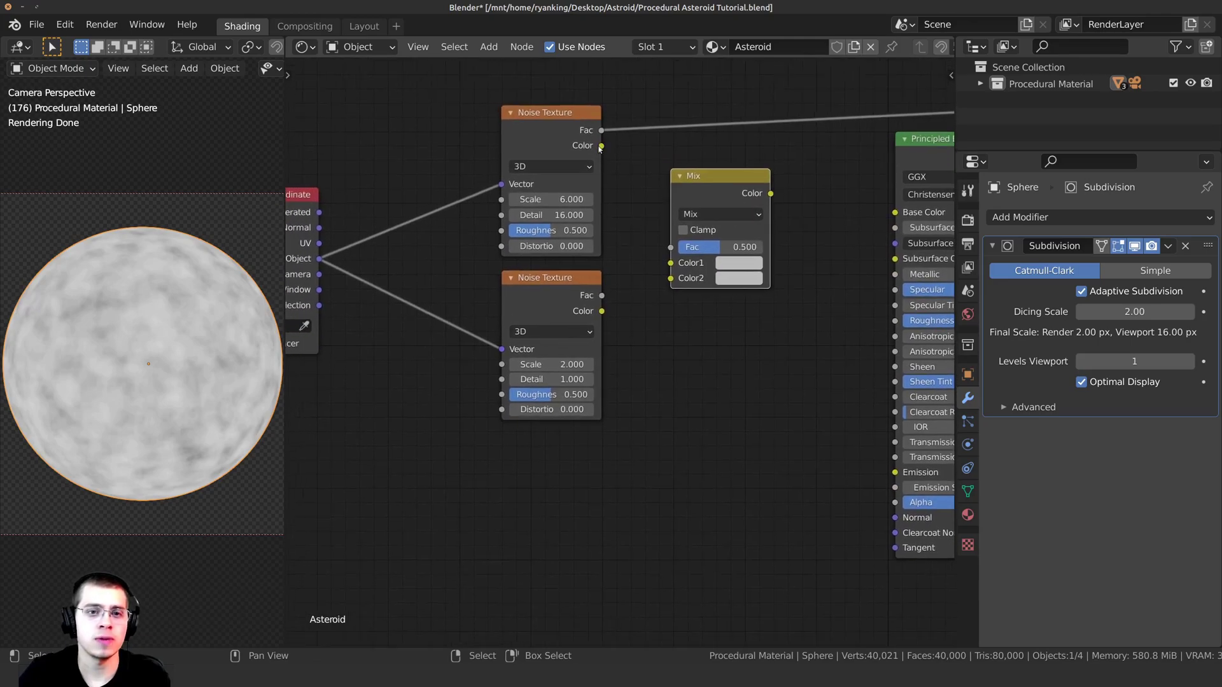
# Step: Connect the upper Noise Texture's Fac to the Mix node's Color2 and the lower one's Fac to Color1
pyautogui.click(548, 147)
pyautogui.moveTo(599, 132); pyautogui.dragTo(622, 111)
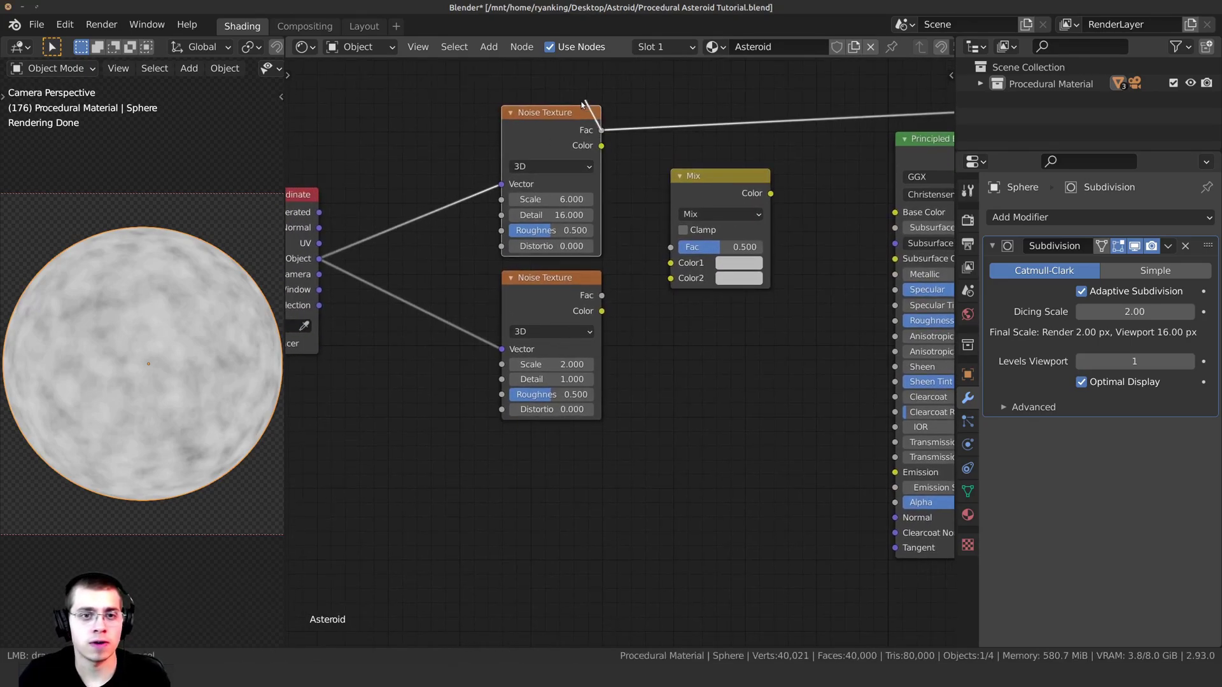
pyautogui.moveTo(648, 270); pyautogui.dragTo(671, 277)
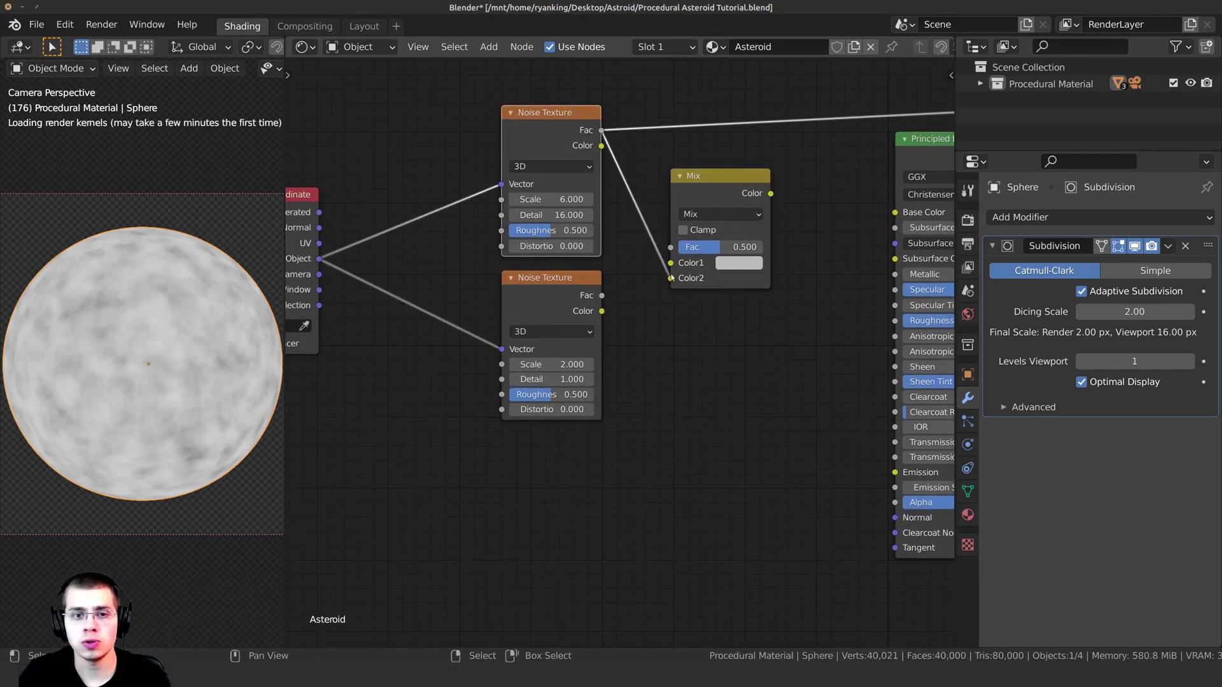
pyautogui.moveTo(705, 185); pyautogui.dragTo(737, 177)
pyautogui.moveTo(601, 296); pyautogui.dragTo(530, 293)
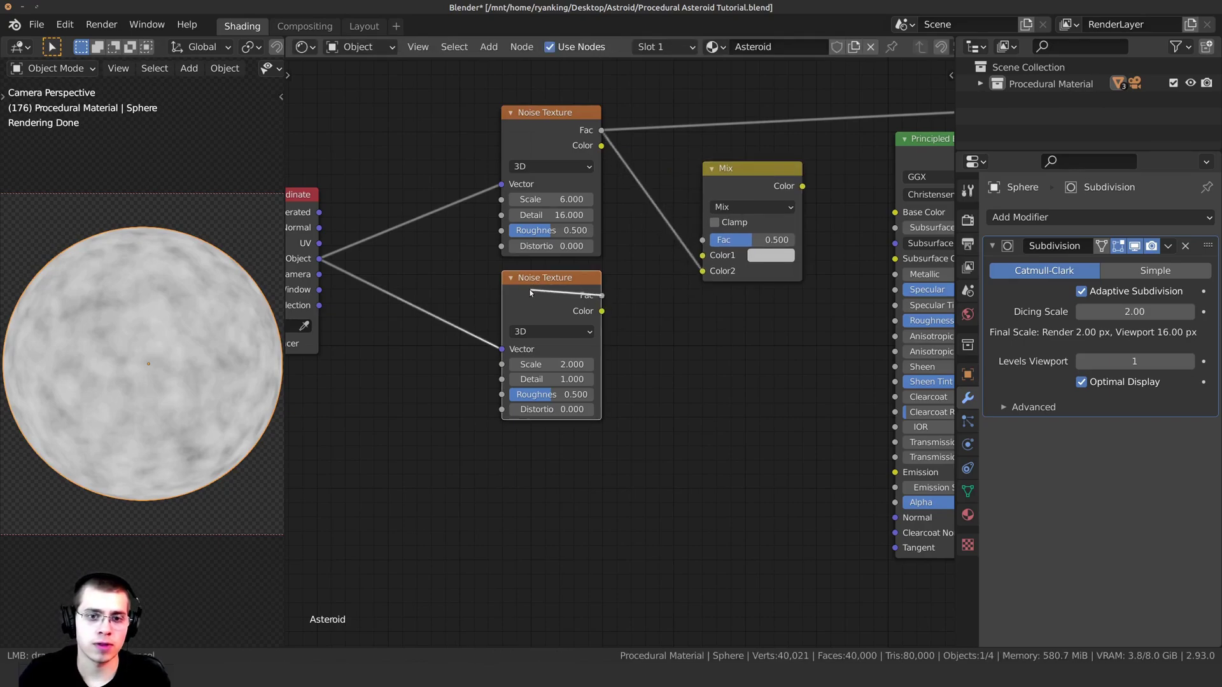
pyautogui.moveTo(704, 259); pyautogui.dragTo(702, 255)
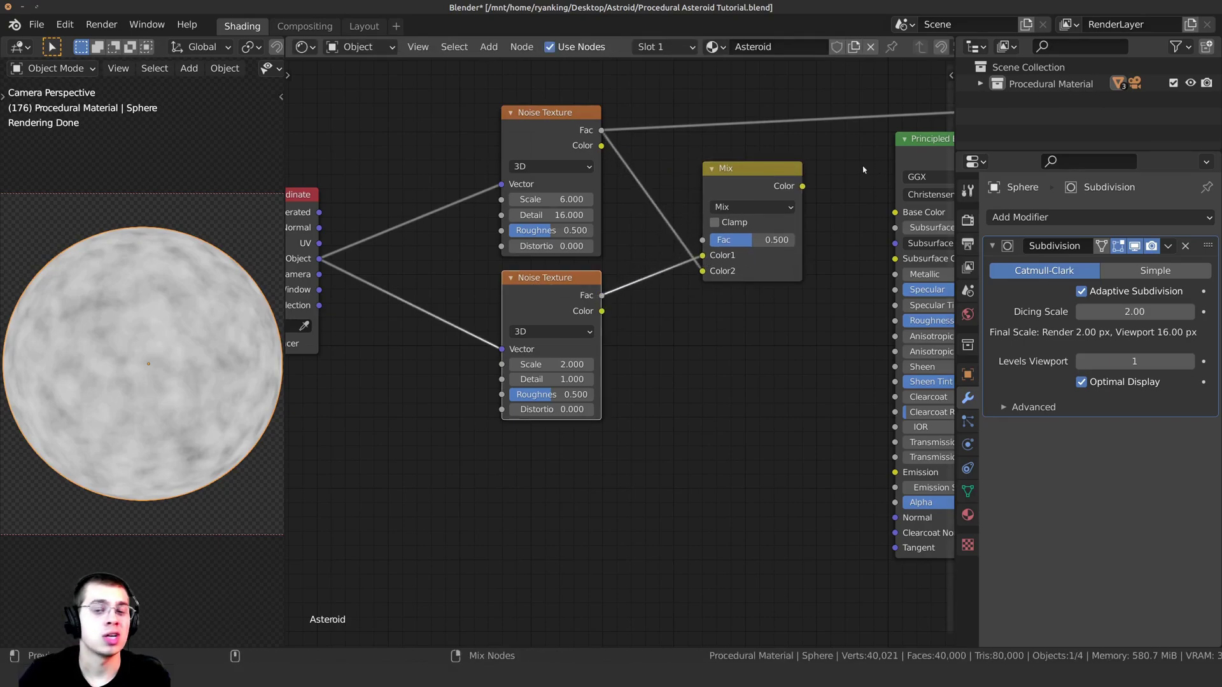
# Step: Preview the Mix node on the sphere and set its blending mode to Multiply with a Fac of 1
pyautogui.keyDown('ctrl'); pyautogui.keyDown('shift'); pyautogui.click(778, 186); pyautogui.keyUp('shift'); pyautogui.keyUp('ctrl')
pyautogui.moveTo(775, 185); pyautogui.dragTo(771, 179)
pyautogui.moveTo(712, 218); pyautogui.dragTo(648, 284, button='middle')
pyautogui.scroll(3, 675, 245)
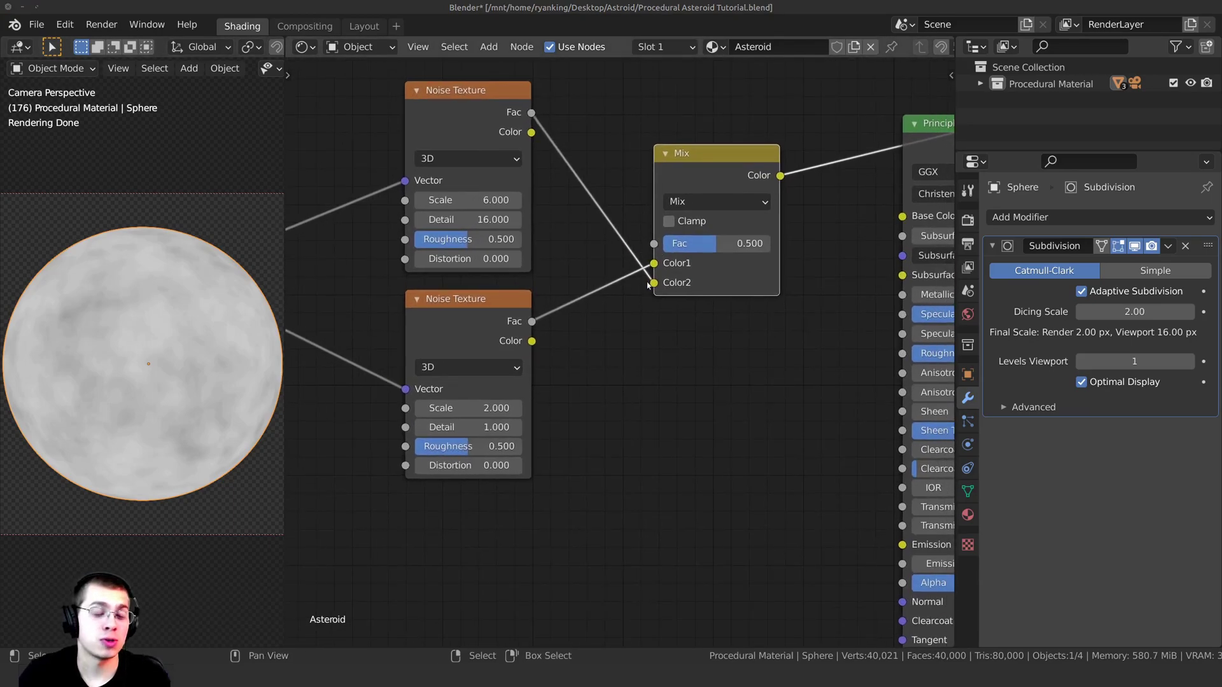
pyautogui.click(708, 202)
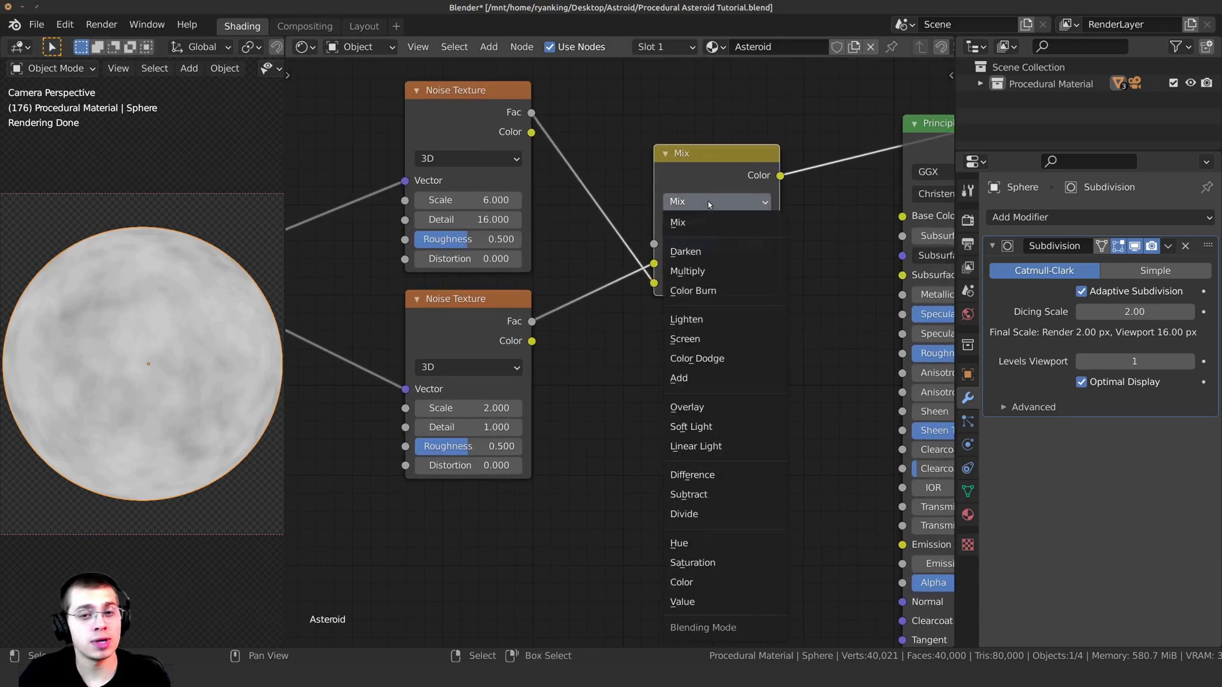
pyautogui.click(698, 267)
pyautogui.moveTo(715, 244); pyautogui.dragTo(770, 244)
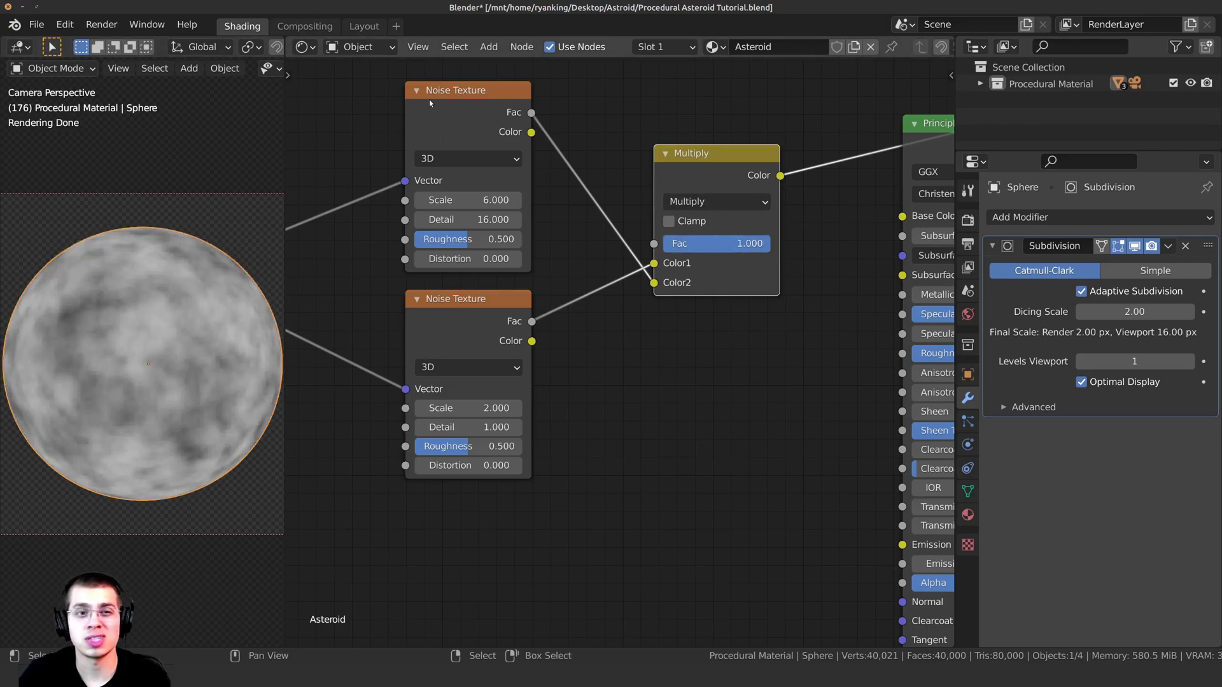
# Step: Move both Noise Texture nodes slightly farther away from the Multiply node
pyautogui.moveTo(433, 93); pyautogui.dragTo(431, 91)
pyautogui.moveTo(468, 331); pyautogui.dragTo(448, 331)
pyautogui.moveTo(459, 112); pyautogui.dragTo(439, 112)
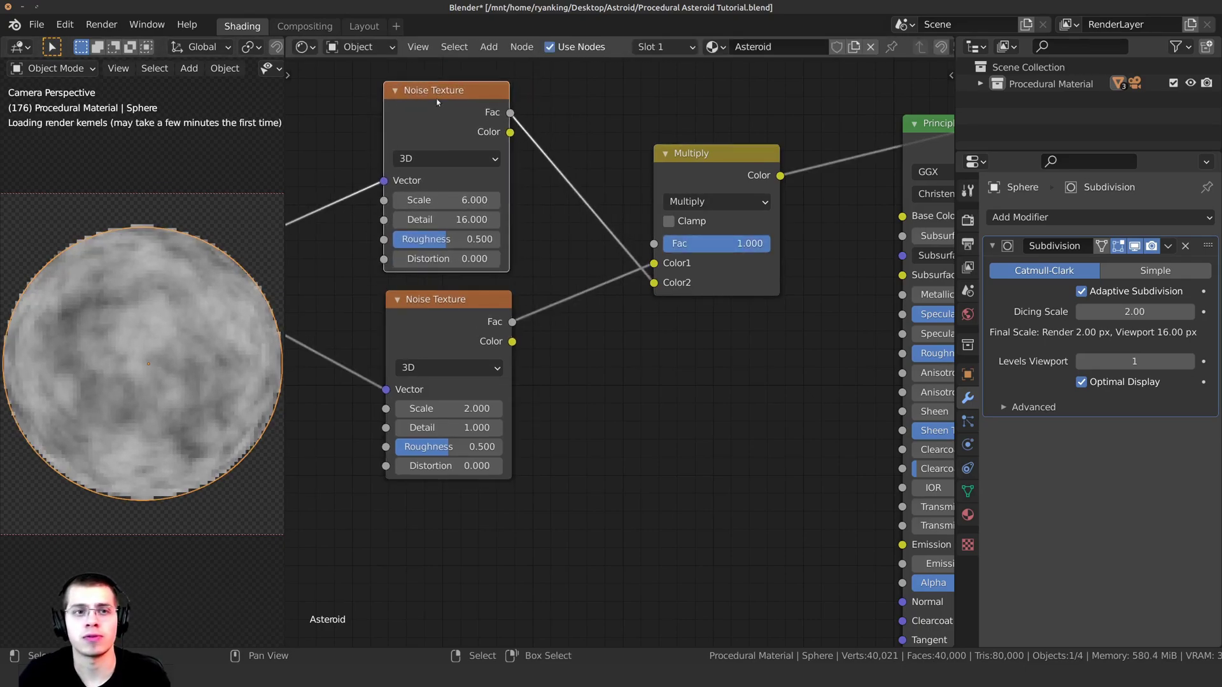
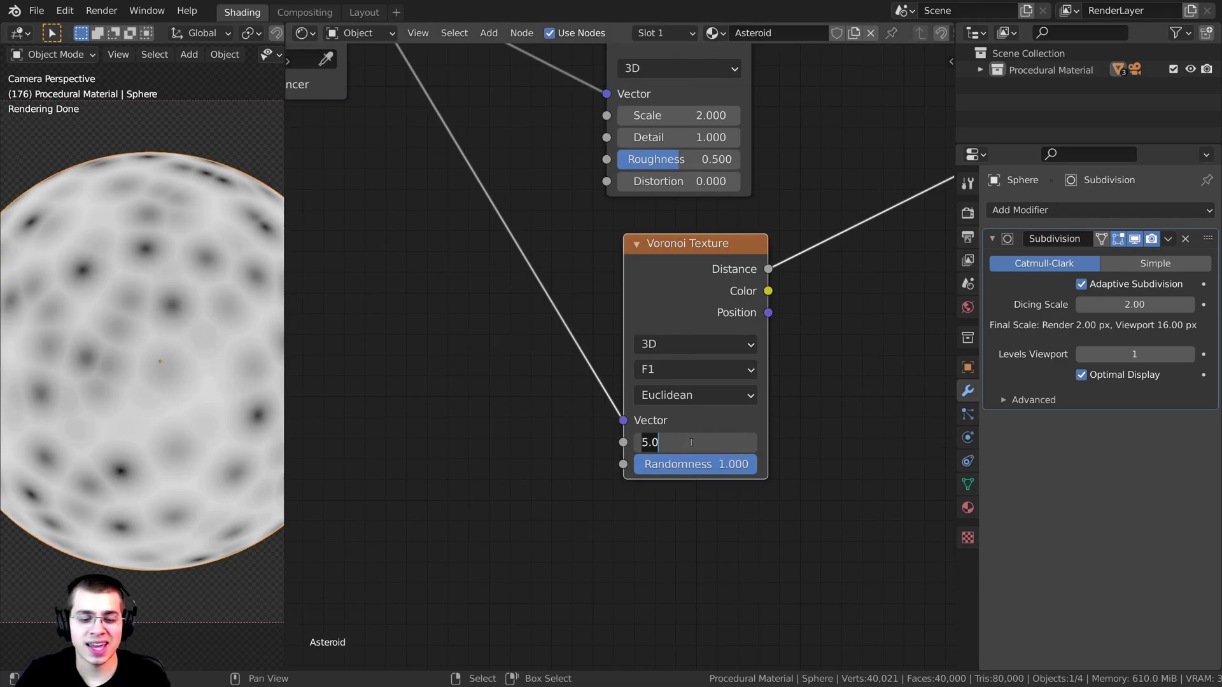
# Step: Set the Voronoi Texture's Scale to 10
pyautogui.write('10')
pyautogui.press('Return')
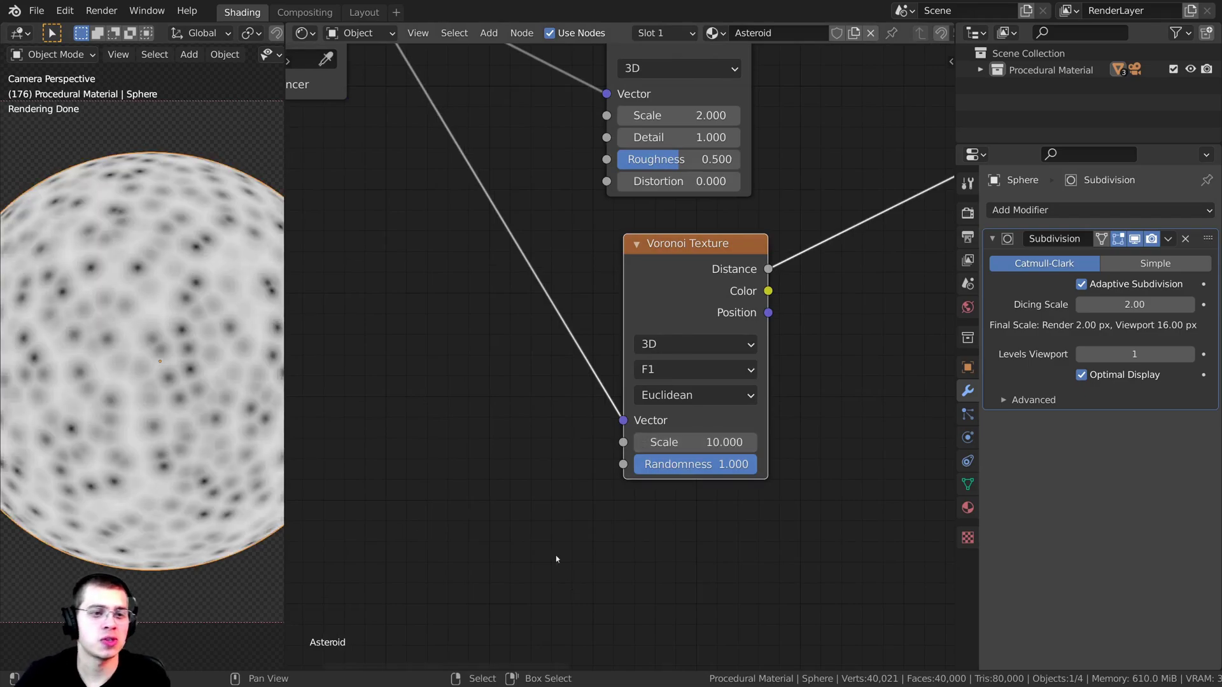
pyautogui.scroll(-3, 589, 374)
pyautogui.scroll(-2, 590, 374)
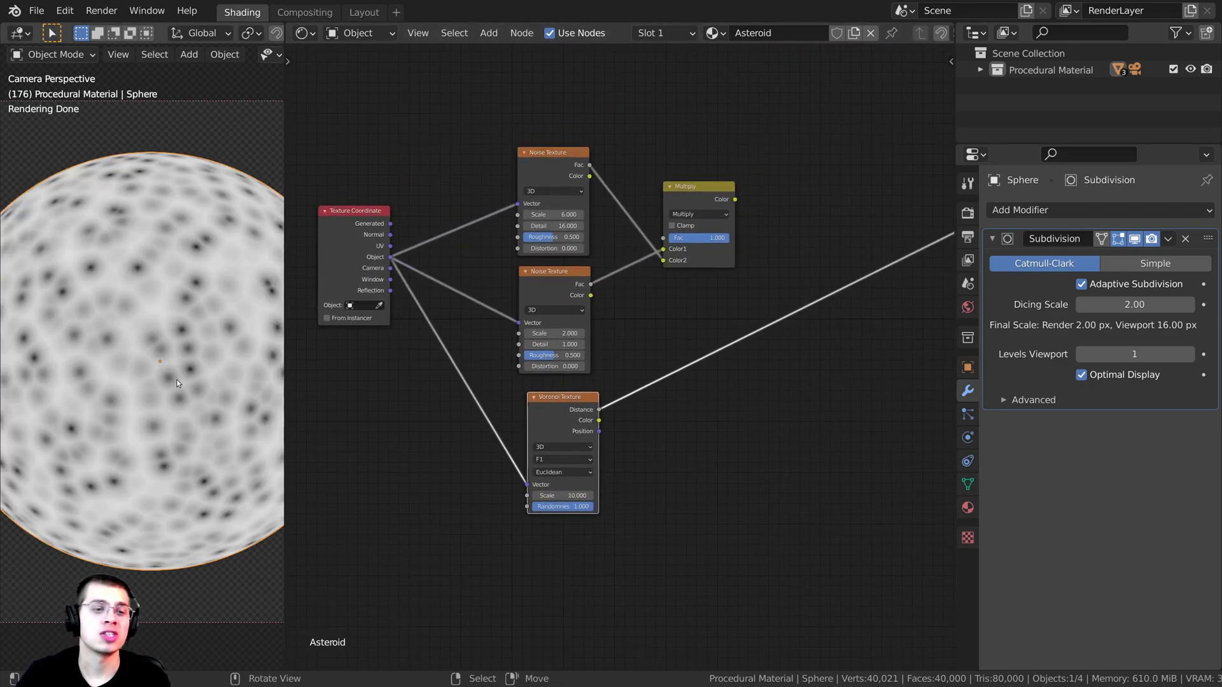
# Step: Duplicate the Multiply node and place the copy between the original and the Principled BSDF
pyautogui.moveTo(647, 193); pyautogui.dragTo(584, 210, button='middle')
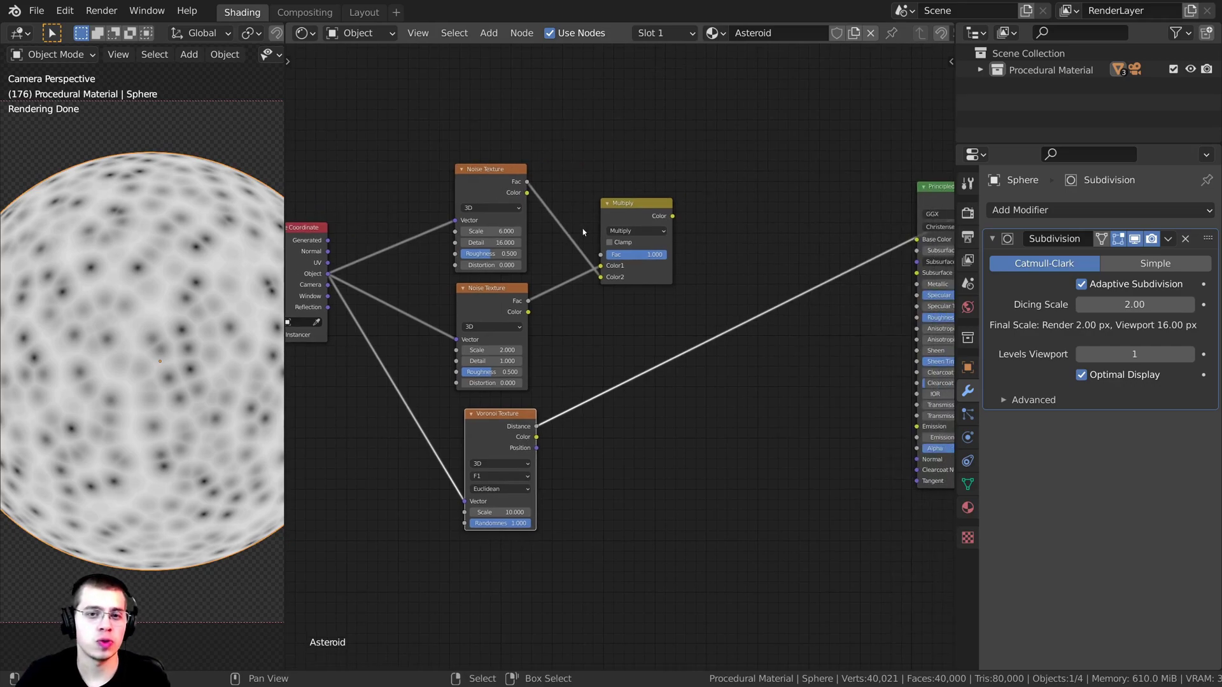
pyautogui.moveTo(635, 201)
pyautogui.mouseDown()
pyautogui.moveTo(575, 204)
pyautogui.moveTo(627, 202)
pyautogui.mouseUp()
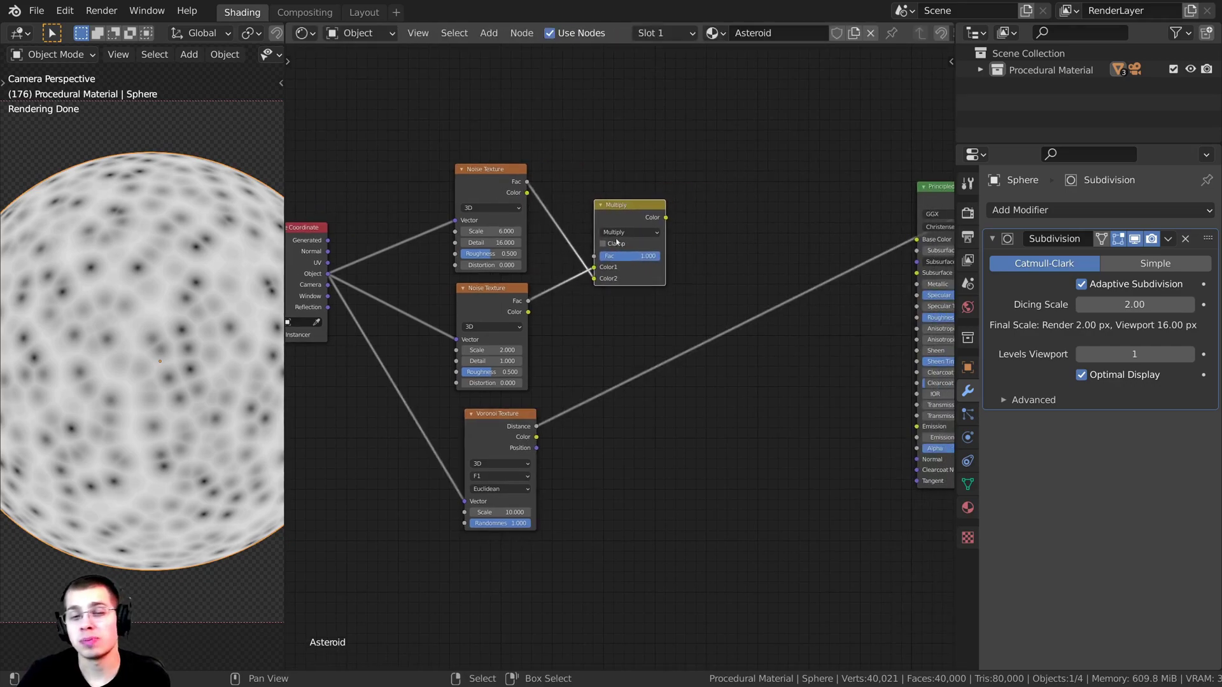
pyautogui.scroll(1, 600, 270)
pyautogui.hotkey('shift', 'd')
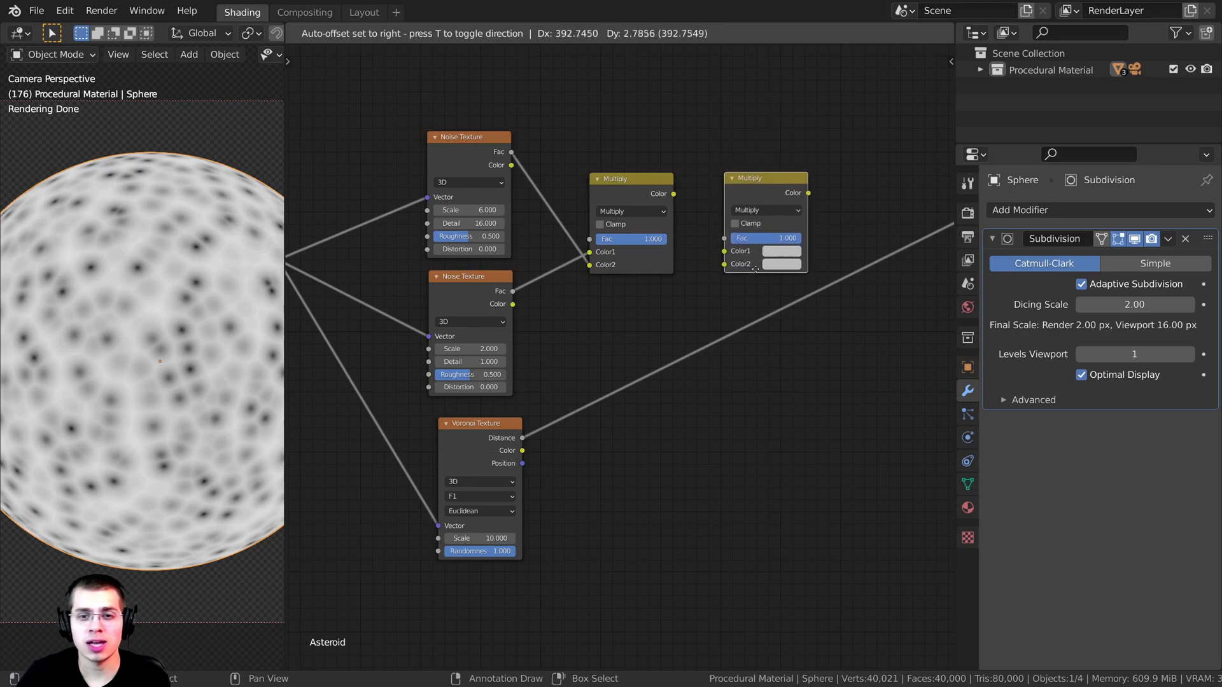
pyautogui.click(758, 270)
pyautogui.scroll(1, 553, 424)
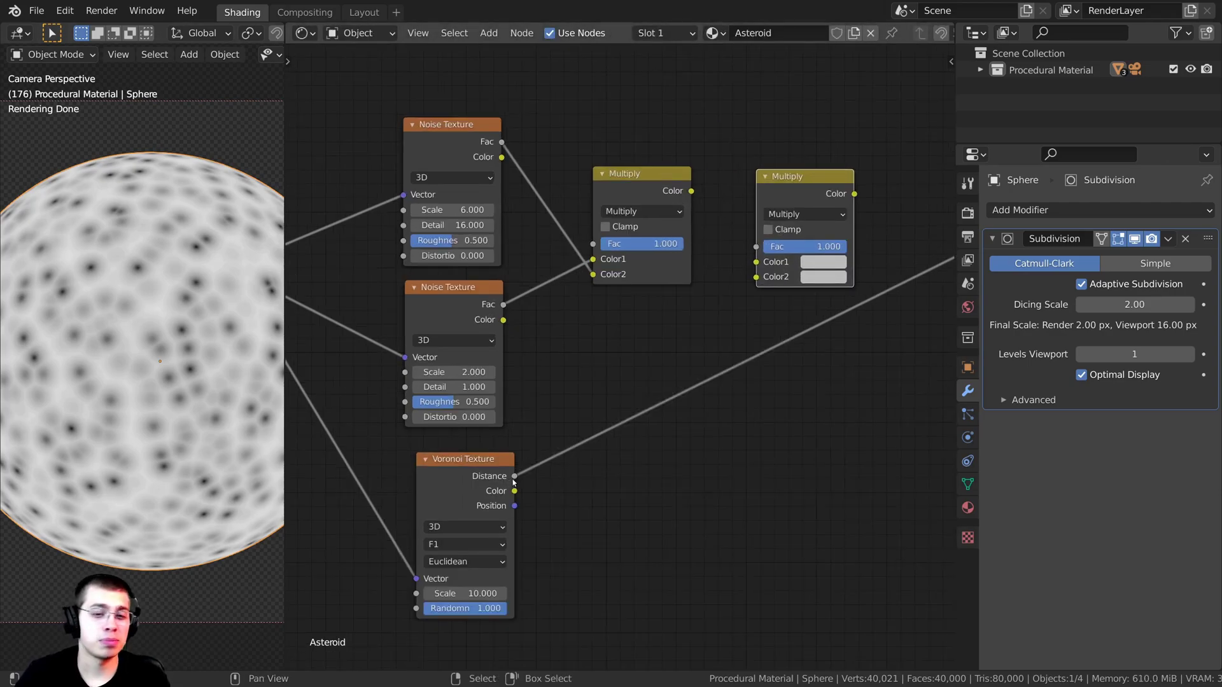
# Step: Connect the Voronoi Texture's Distance to the second Multiply node's Color2 and the first Multiply's Color to its Color1
pyautogui.moveTo(515, 476); pyautogui.dragTo(756, 277)
pyautogui.moveTo(705, 255); pyautogui.dragTo(684, 264, button='middle')
pyautogui.moveTo(668, 203); pyautogui.dragTo(672, 178)
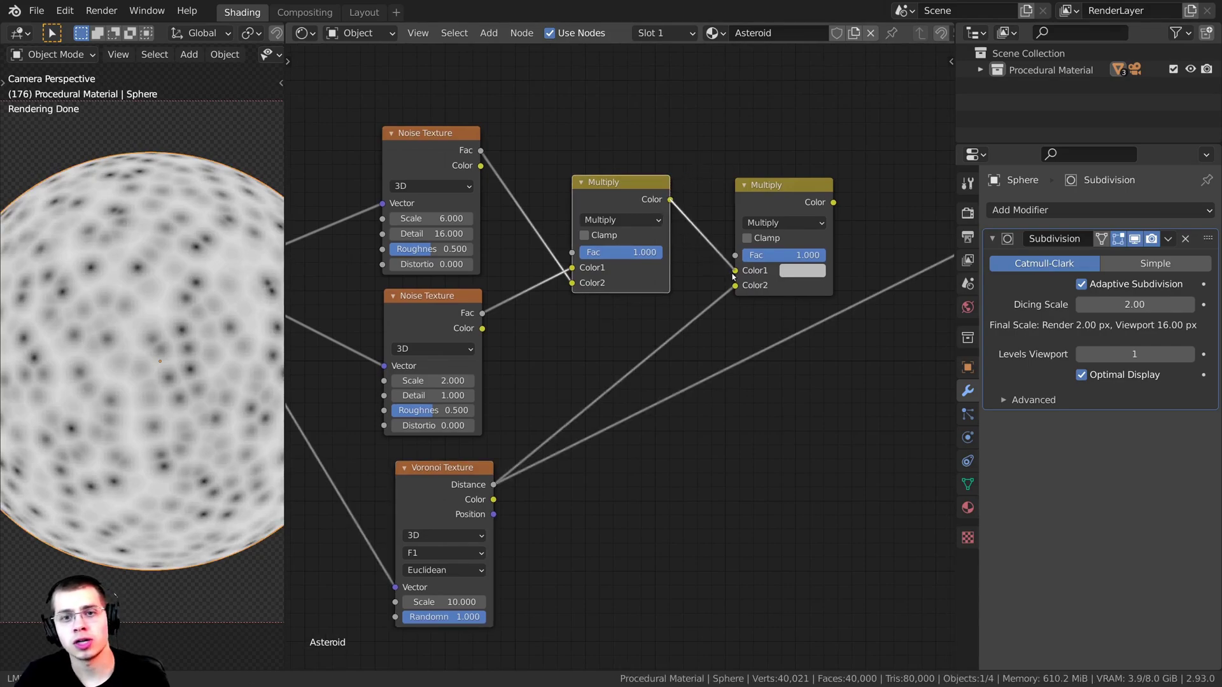
pyautogui.moveTo(732, 275); pyautogui.dragTo(734, 272)
# Step: Preview the second Multiply node's combined noise and Voronoi output on the sphere
pyautogui.scroll(2, 735, 272)
pyautogui.keyDown('ctrl'); pyautogui.keyDown('shift'); pyautogui.click(784, 239); pyautogui.keyUp('shift'); pyautogui.keyUp('ctrl')
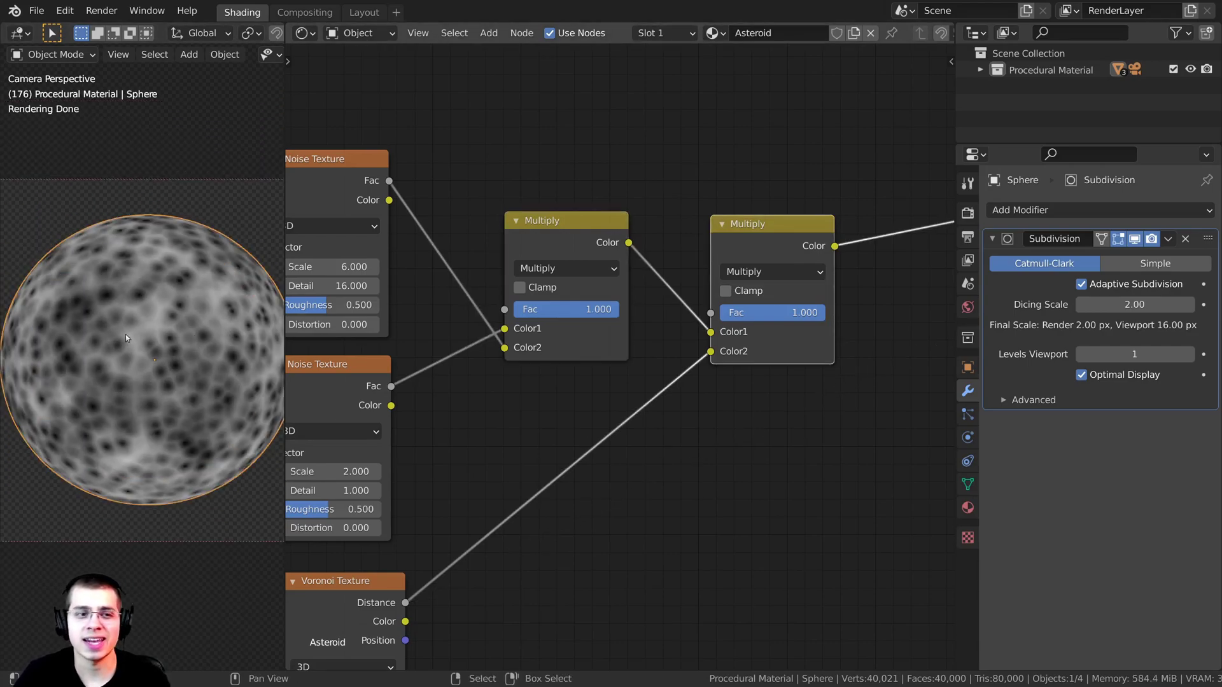
pyautogui.moveTo(559, 503); pyautogui.dragTo(634, 392, button='middle')
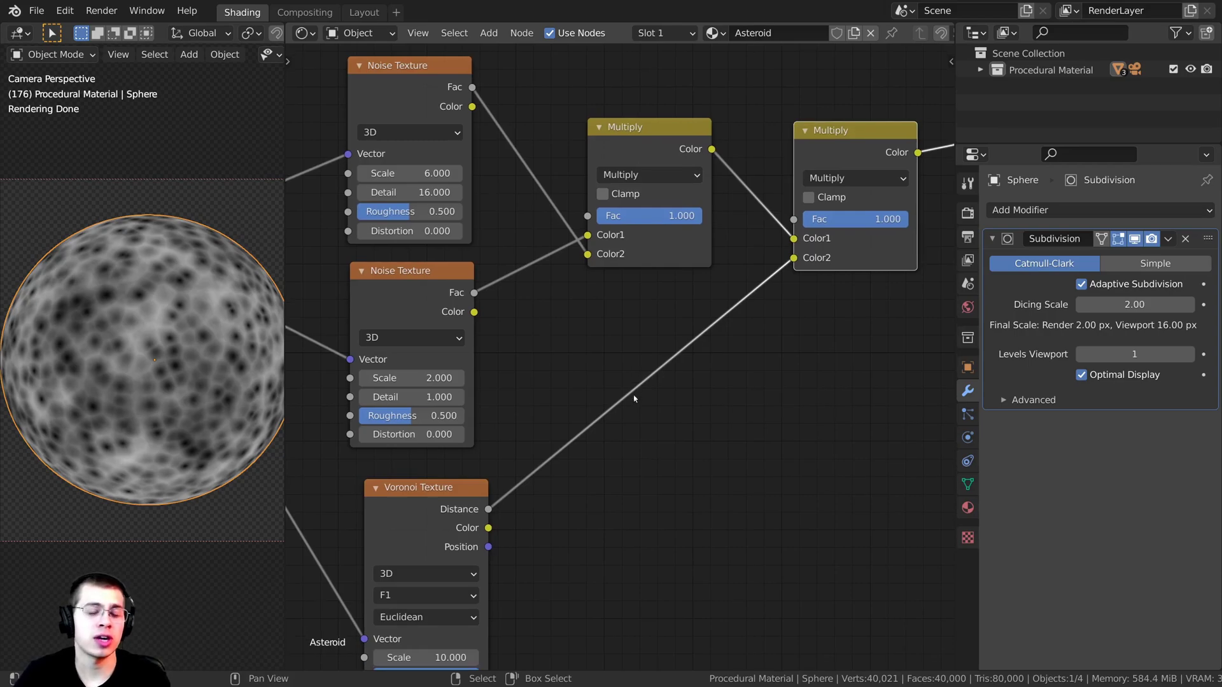
pyautogui.moveTo(638, 335); pyautogui.dragTo(633, 305, button='middle')
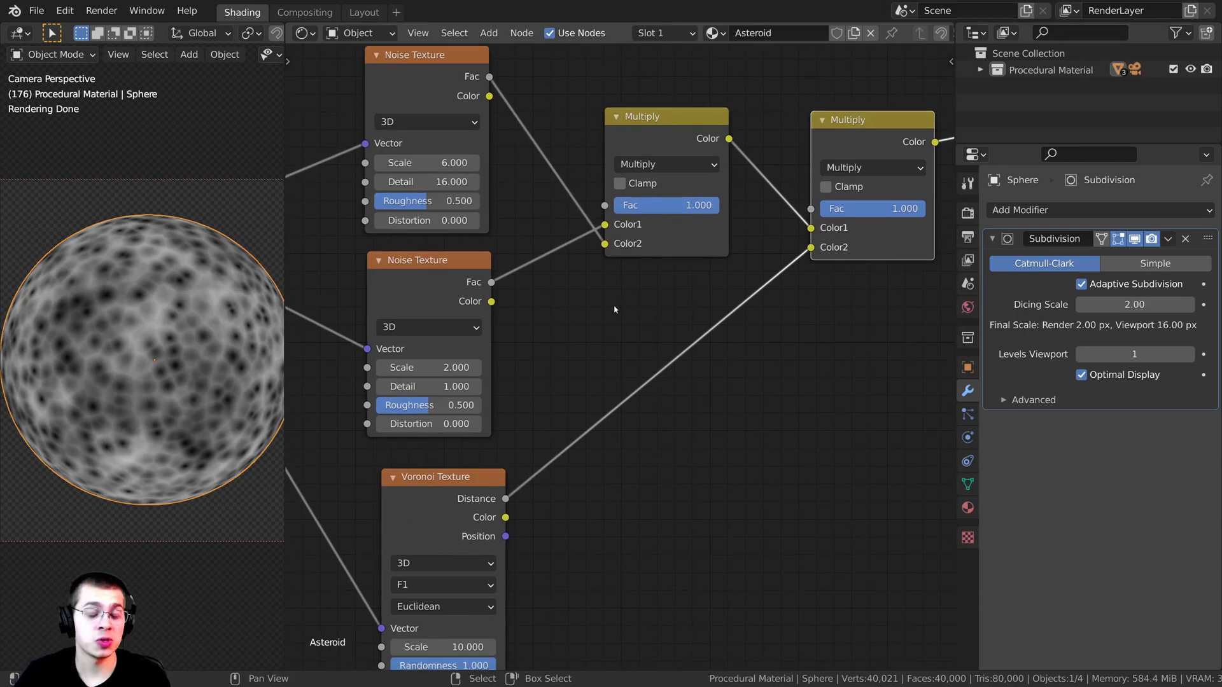
# Step: Insert a ColorRamp node between the Voronoi Texture's Distance and the second Multiply's Color2
pyautogui.hotkey('shift', 'a')
pyautogui.click(613, 305)
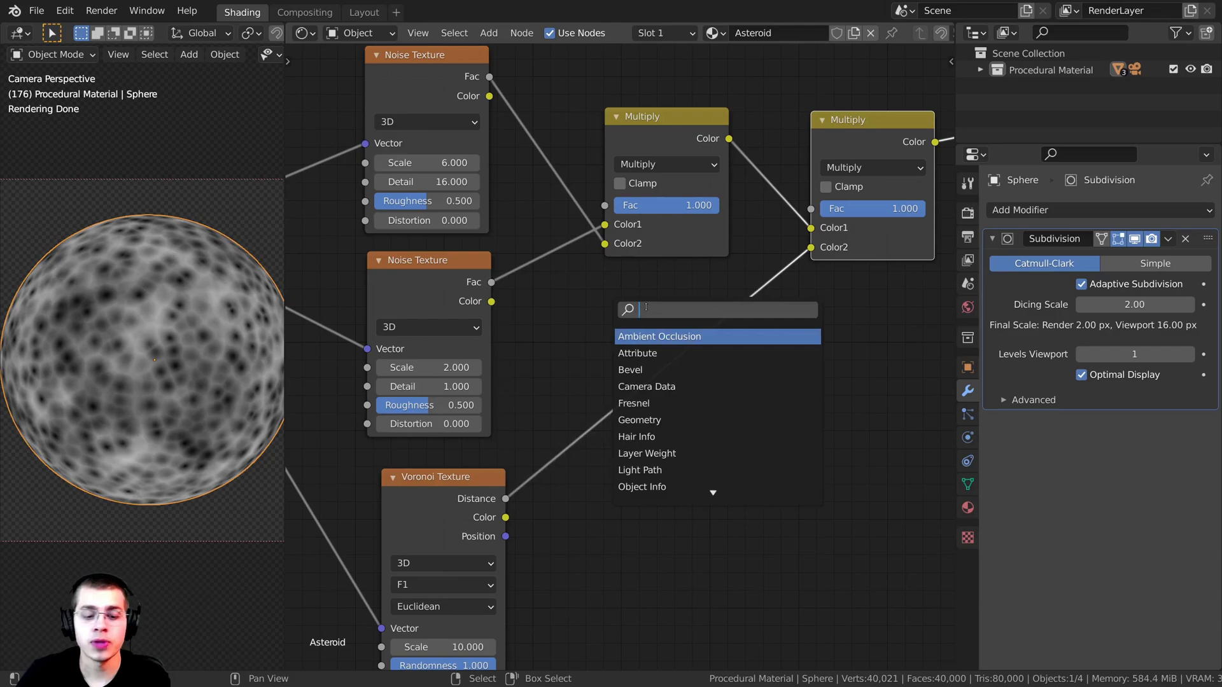
pyautogui.write('col')
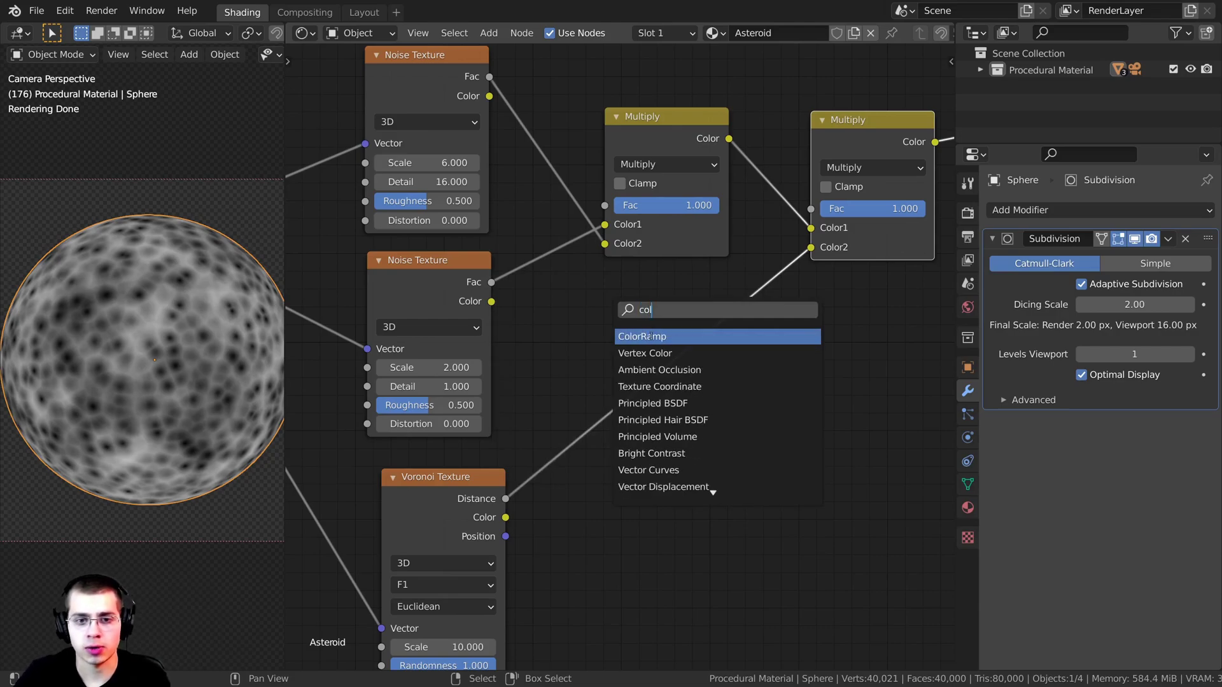
pyautogui.click(649, 336)
pyautogui.click(613, 353)
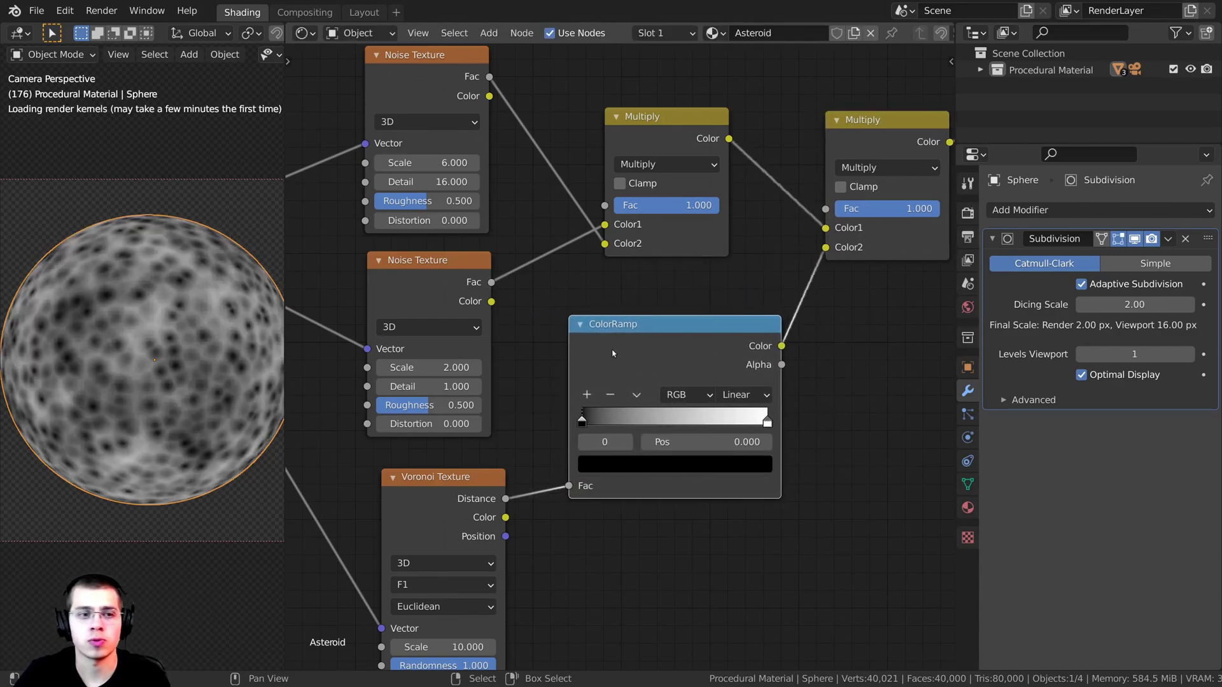
# Step: Preview the ColorRamp's output and set its black stop to position 0.153 and its white stop to 0.321
pyautogui.moveTo(687, 391); pyautogui.dragTo(674, 379, button='middle')
pyautogui.moveTo(755, 415); pyautogui.dragTo(683, 413)
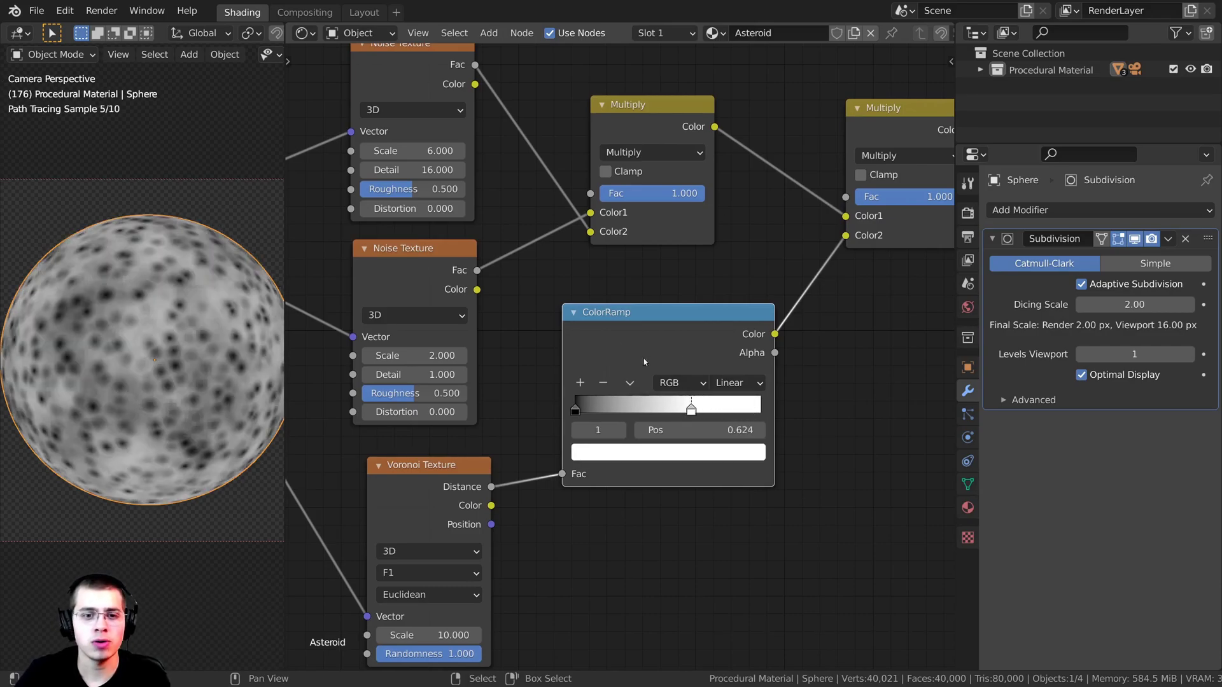
pyautogui.keyDown('ctrl'); pyautogui.keyDown('shift'); pyautogui.click(680, 335); pyautogui.keyUp('shift'); pyautogui.keyUp('ctrl')
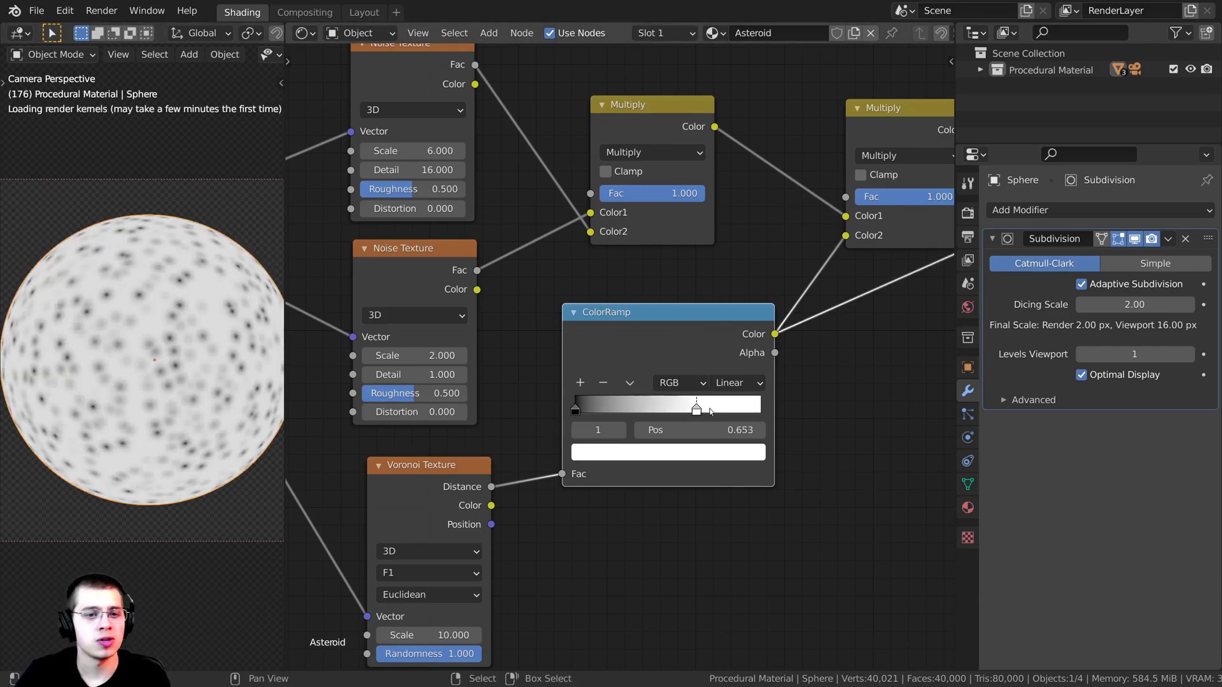
pyautogui.moveTo(692, 409); pyautogui.dragTo(680, 410)
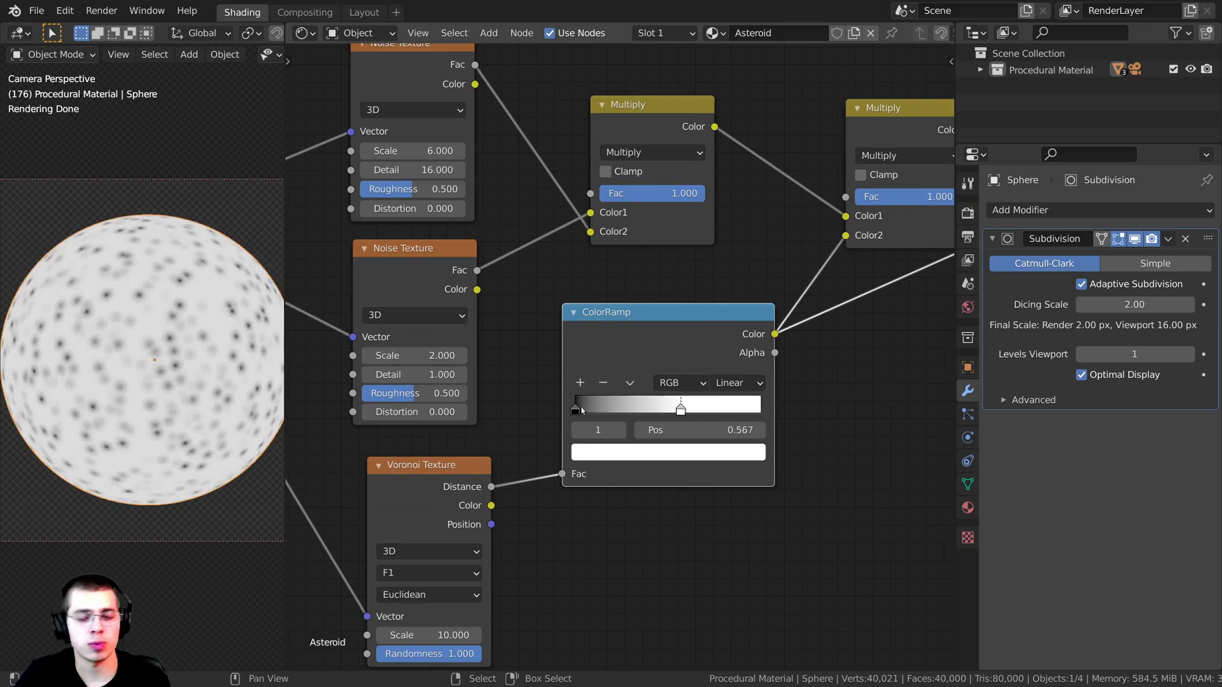
pyautogui.moveTo(581, 410); pyautogui.dragTo(587, 411)
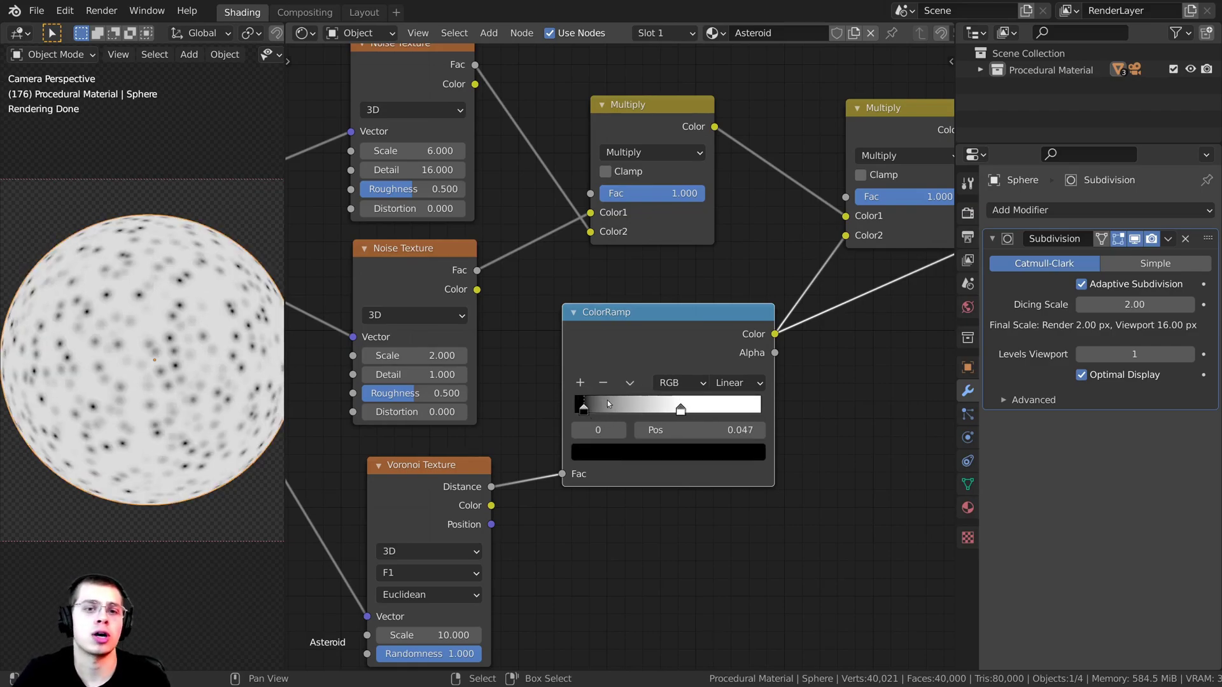
pyautogui.moveTo(608, 405); pyautogui.dragTo(602, 387, button='middle')
pyautogui.scroll(4, 603, 411)
pyautogui.moveTo(561, 405); pyautogui.dragTo(589, 406)
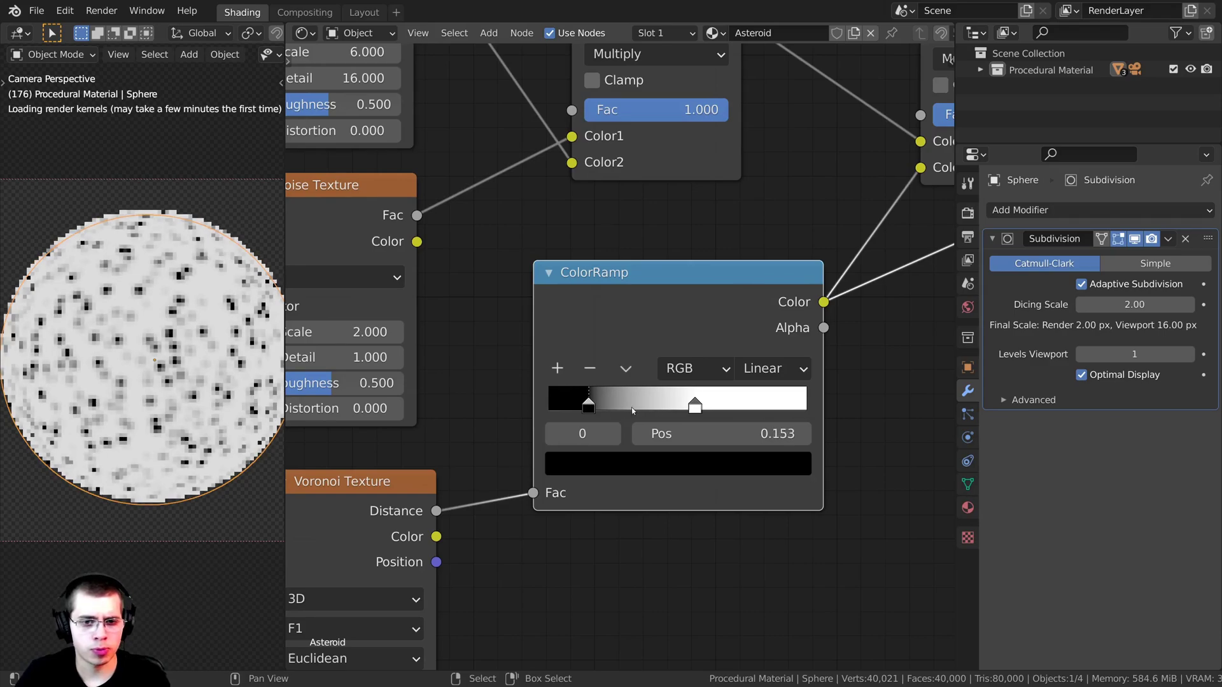
pyautogui.moveTo(695, 406); pyautogui.dragTo(635, 404)
# Step: Preview the second Multiply node's output on the sphere and examine the dark crater spots
pyautogui.scroll(-3, 675, 242)
pyautogui.moveTo(841, 134); pyautogui.dragTo(669, 270, button='middle')
pyautogui.keyDown('ctrl'); pyautogui.keyDown('shift'); pyautogui.click(797, 214); pyautogui.keyUp('shift'); pyautogui.keyUp('ctrl')
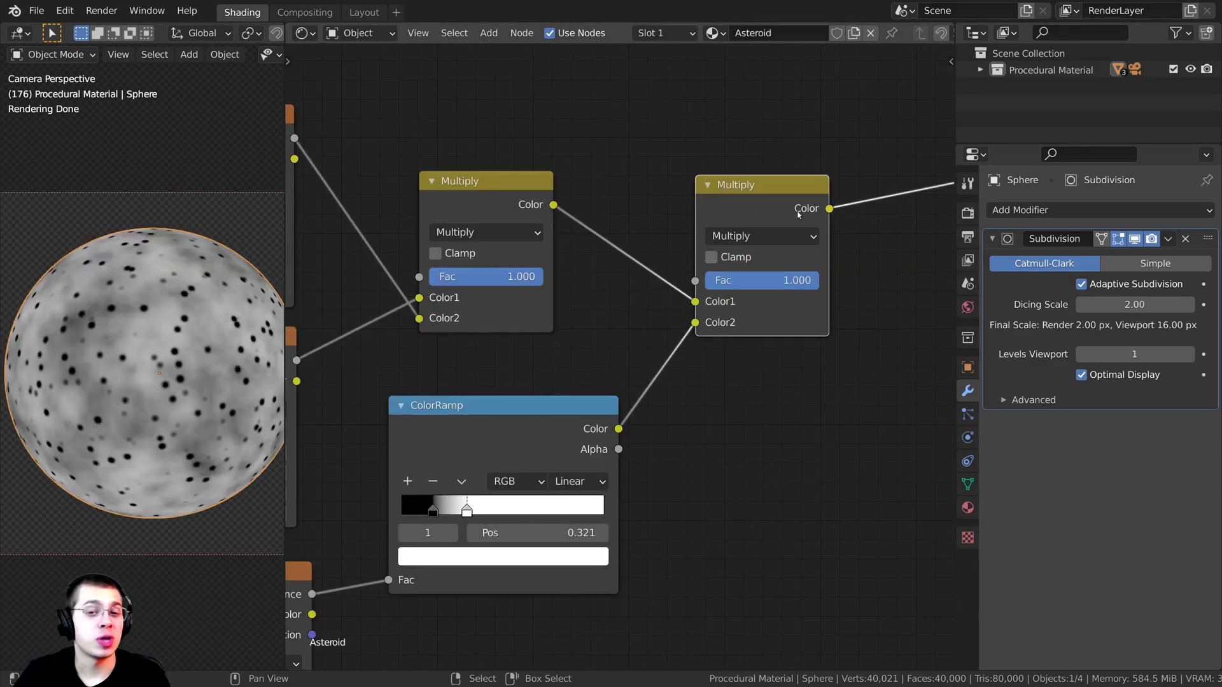
pyautogui.moveTo(777, 201); pyautogui.dragTo(774, 195)
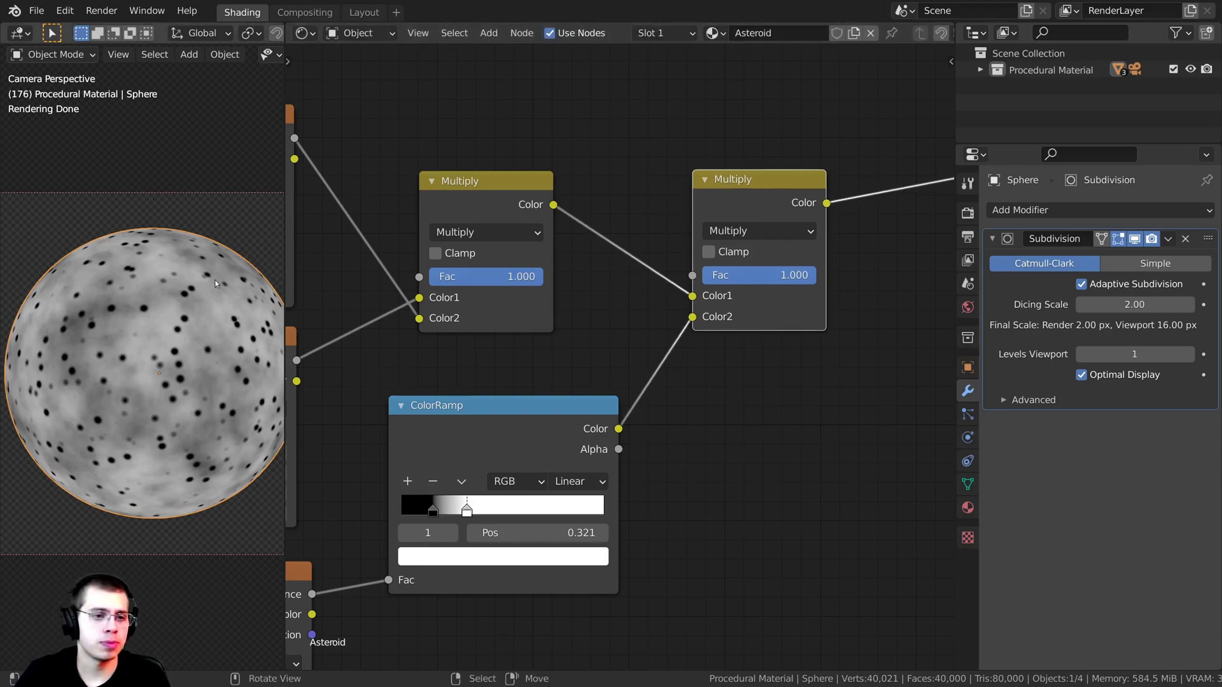
pyautogui.scroll(2, 215, 280)
pyautogui.scroll(-1, 142, 361)
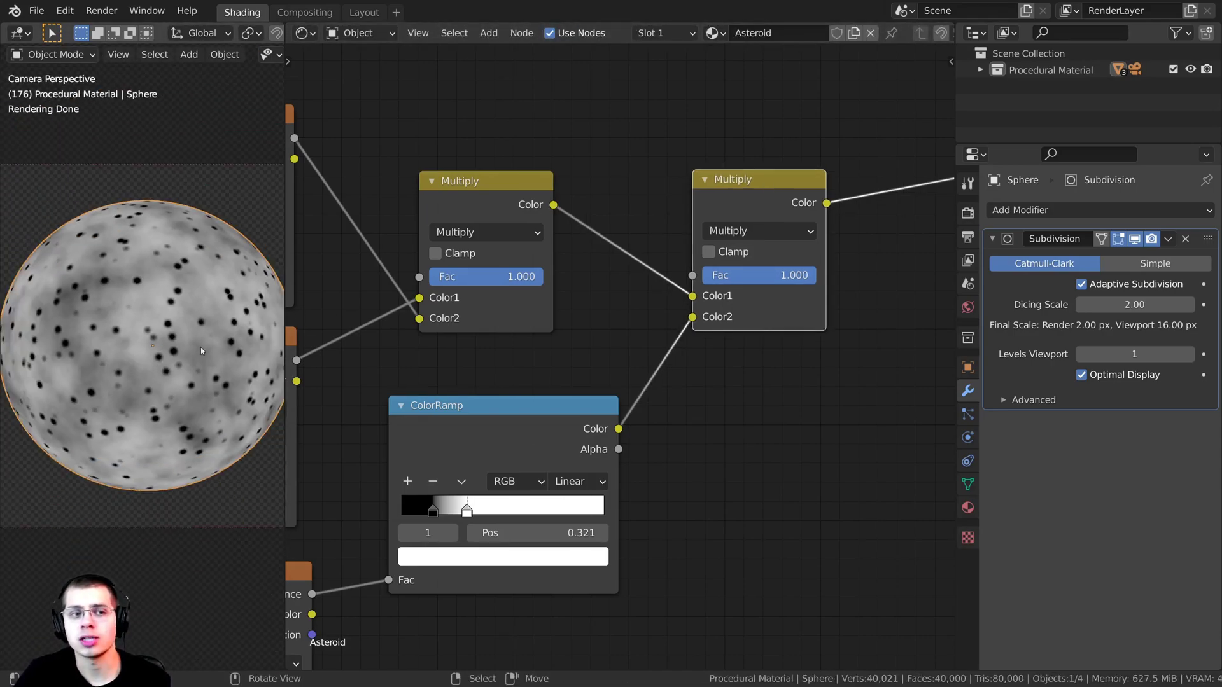
# Step: Try a Fac of about 0.37 on the second Multiply node, and raise it back to 1.000
pyautogui.moveTo(457, 204); pyautogui.dragTo(468, 205)
pyautogui.scroll(1, 725, 258)
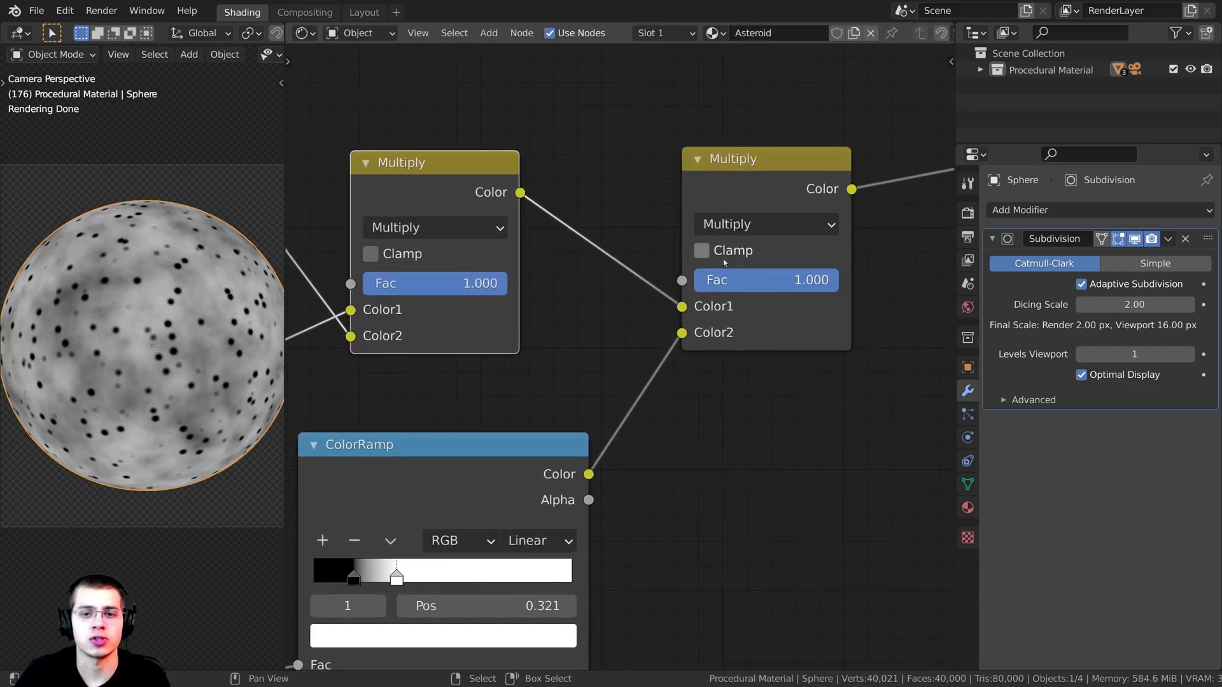
pyautogui.moveTo(800, 280); pyautogui.dragTo(708, 280)
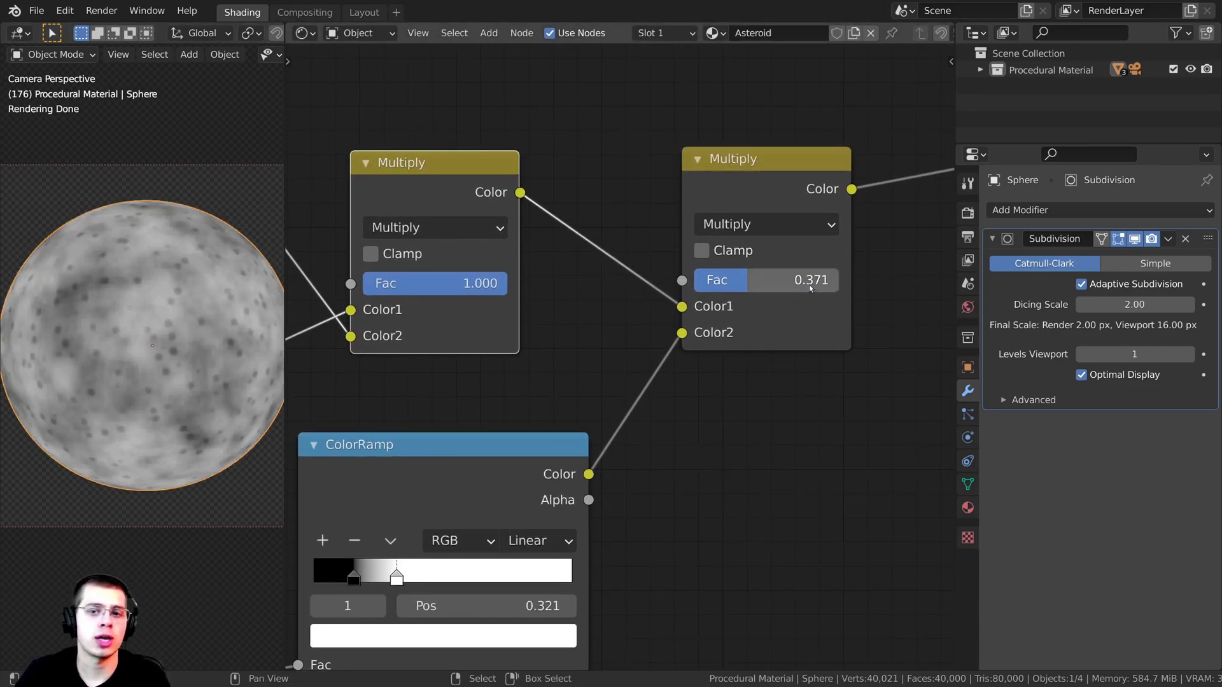
pyautogui.moveTo(727, 287); pyautogui.dragTo(674, 288, button='middle')
pyautogui.moveTo(694, 281); pyautogui.dragTo(786, 281)
pyautogui.scroll(2, 200, 273)
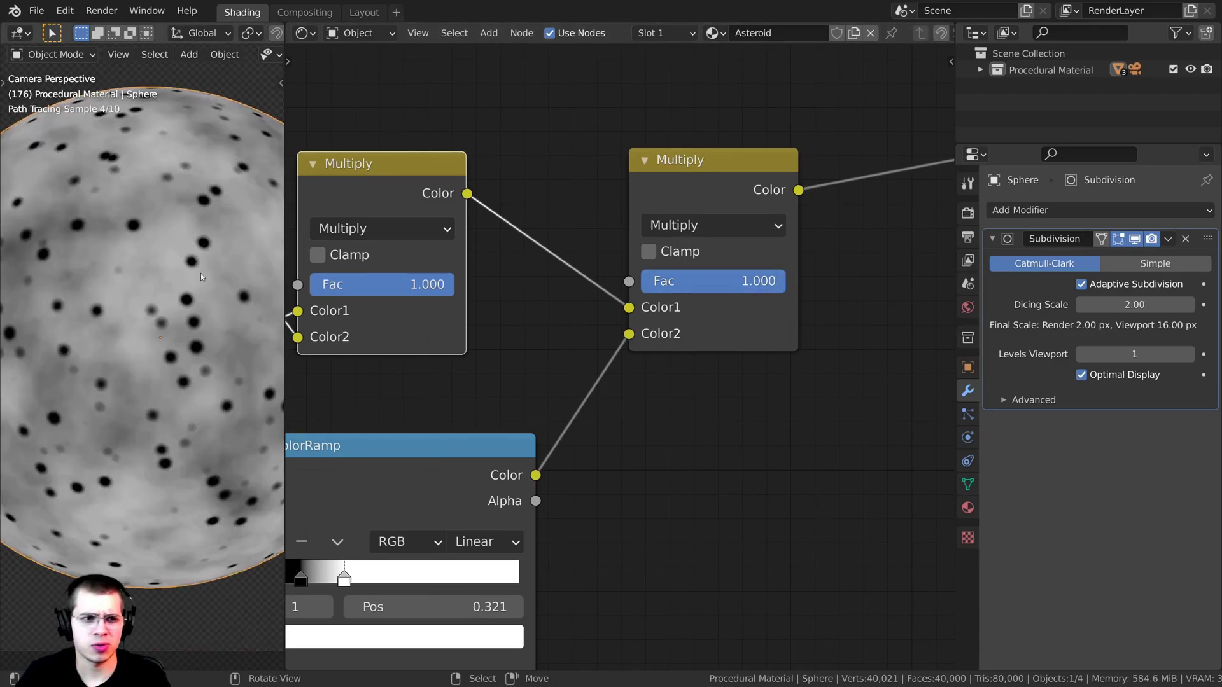
pyautogui.scroll(-2, 126, 326)
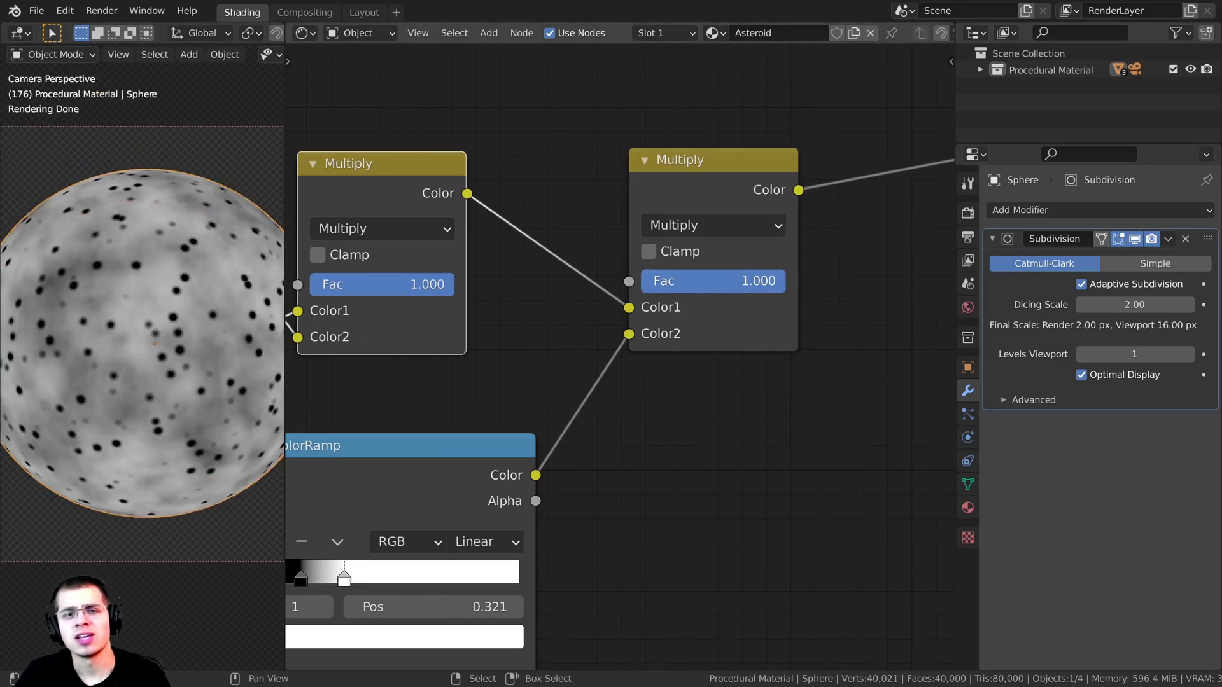
# Step: Set the second Multiply node's Fac to 0.3
pyautogui.click(744, 290)
pyautogui.write('.3')
pyautogui.press('Return')
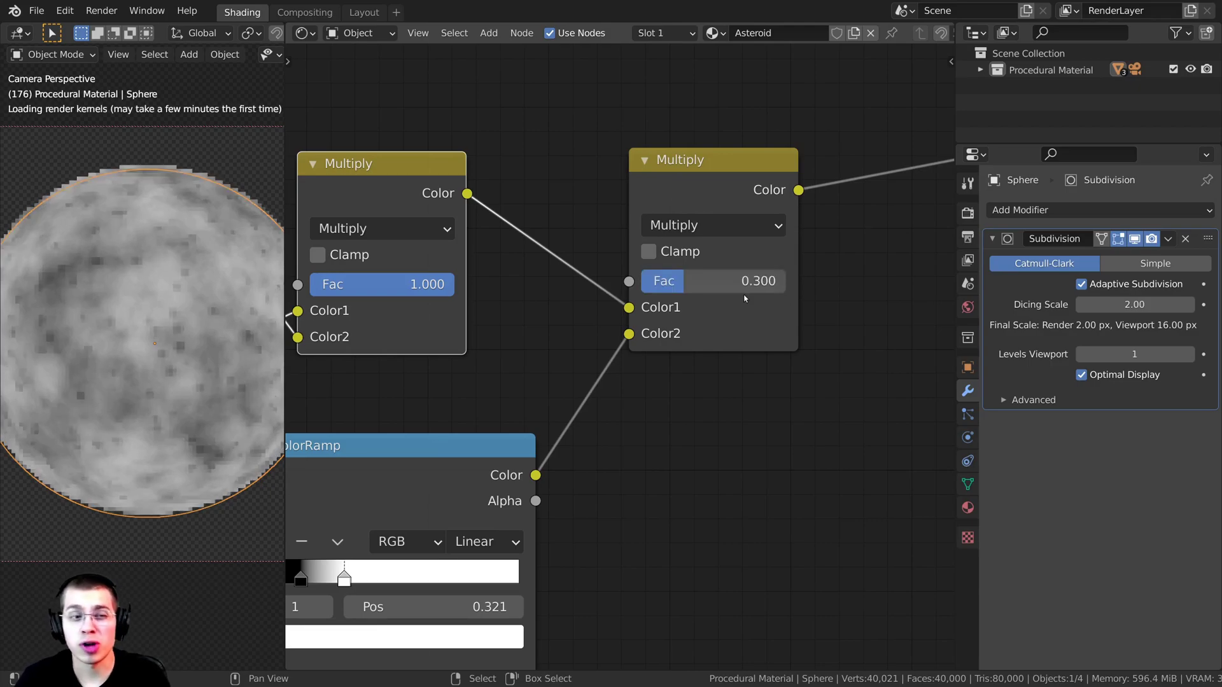
pyautogui.scroll(-2, 231, 322)
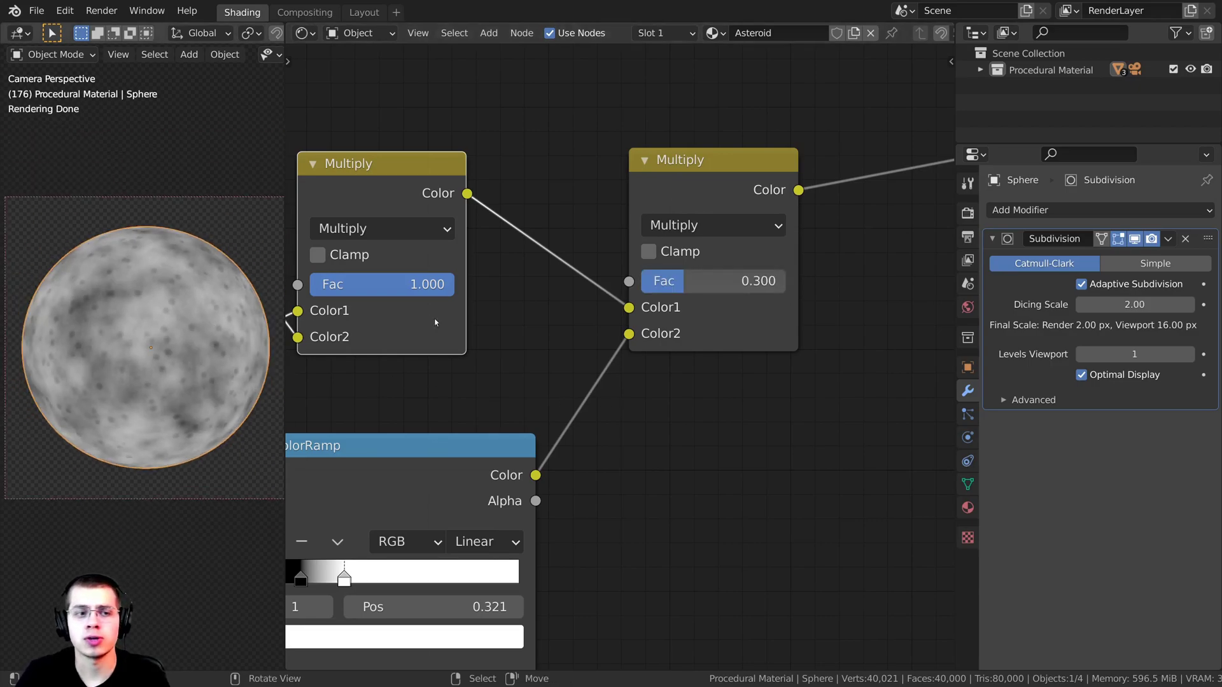
# Step: Connect the second Multiply's Color to the Principled BSDF's Base Color and preview the shader on the sphere
pyautogui.scroll(-4, 439, 328)
pyautogui.scroll(1, 587, 282)
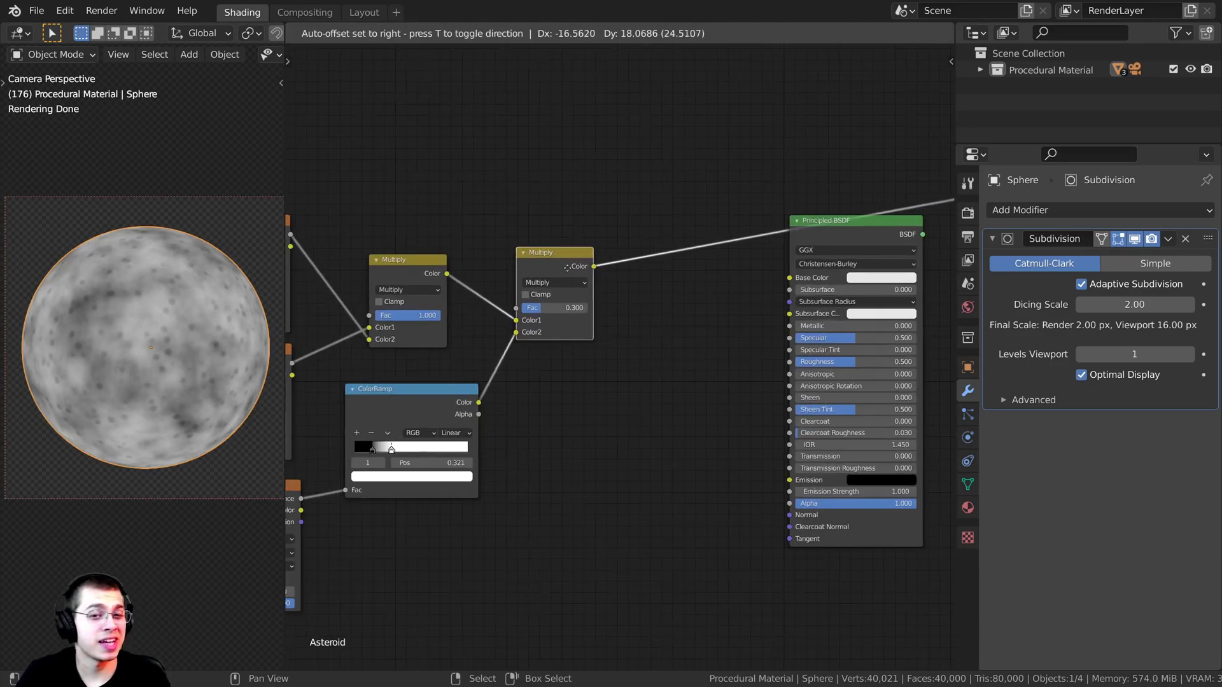
pyautogui.moveTo(594, 271); pyautogui.dragTo(601, 146)
pyautogui.moveTo(769, 170); pyautogui.dragTo(804, 279)
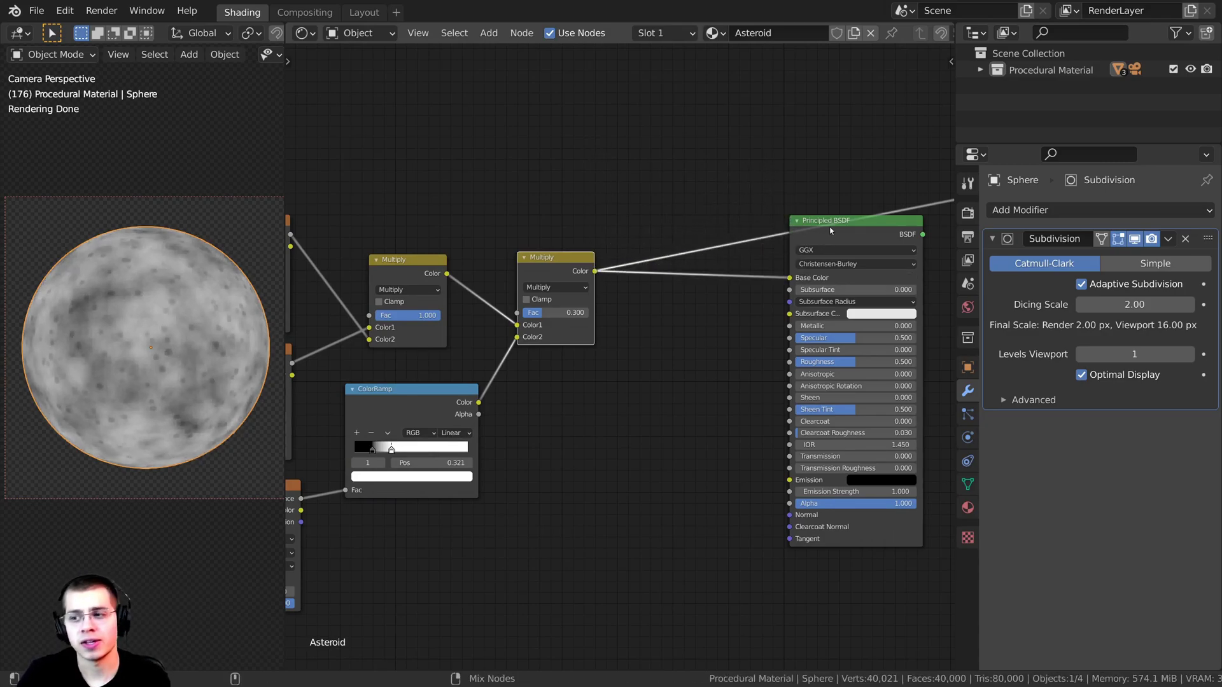
pyautogui.scroll(1, 683, 307)
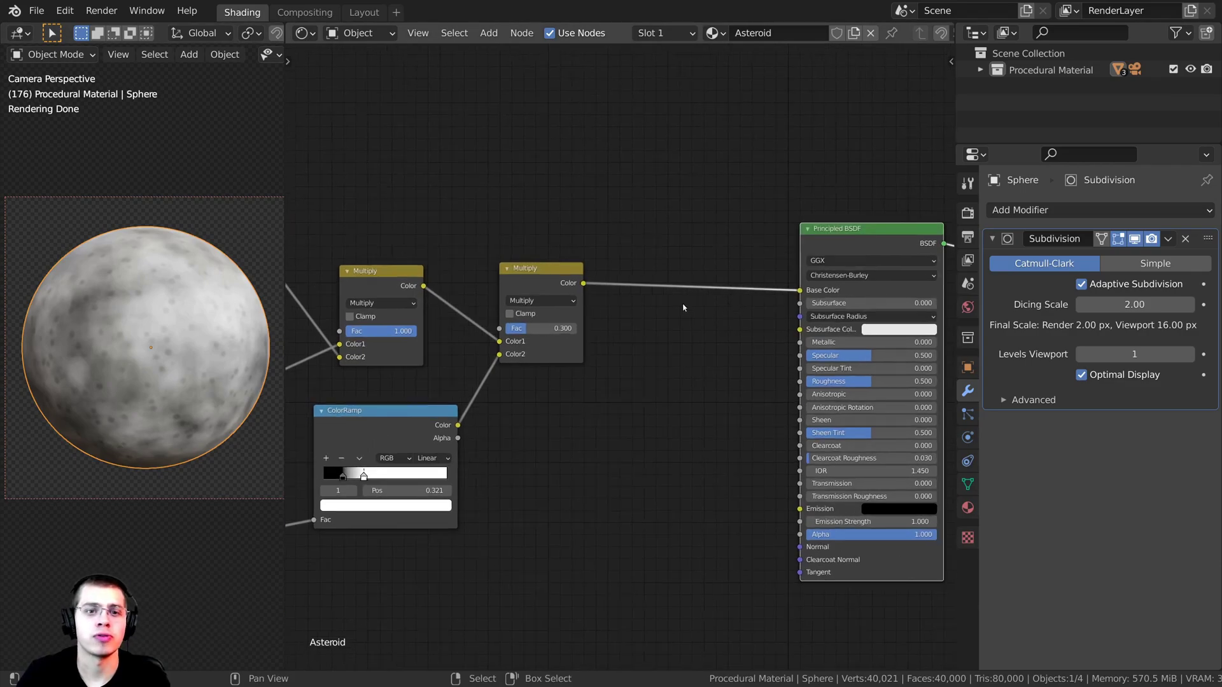
pyautogui.press('Home')
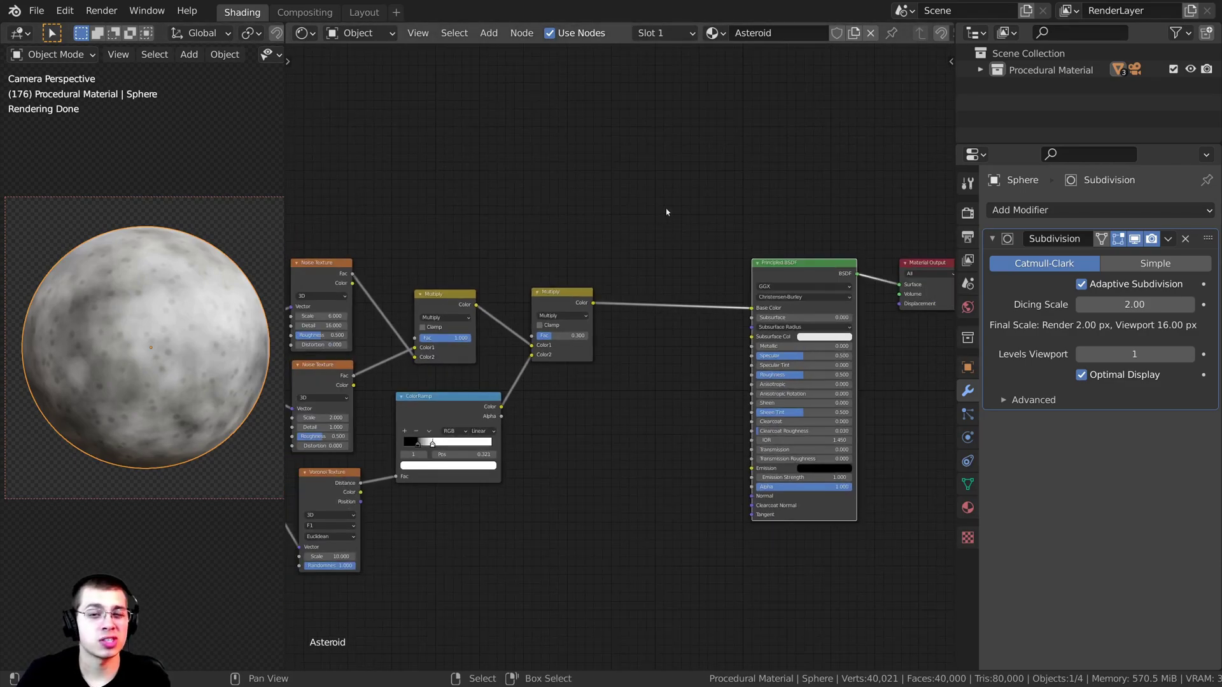
# Step: Insert another ColorRamp node between the second Multiply node and the Principled BSDF's Base Color
pyautogui.scroll(2, 636, 199)
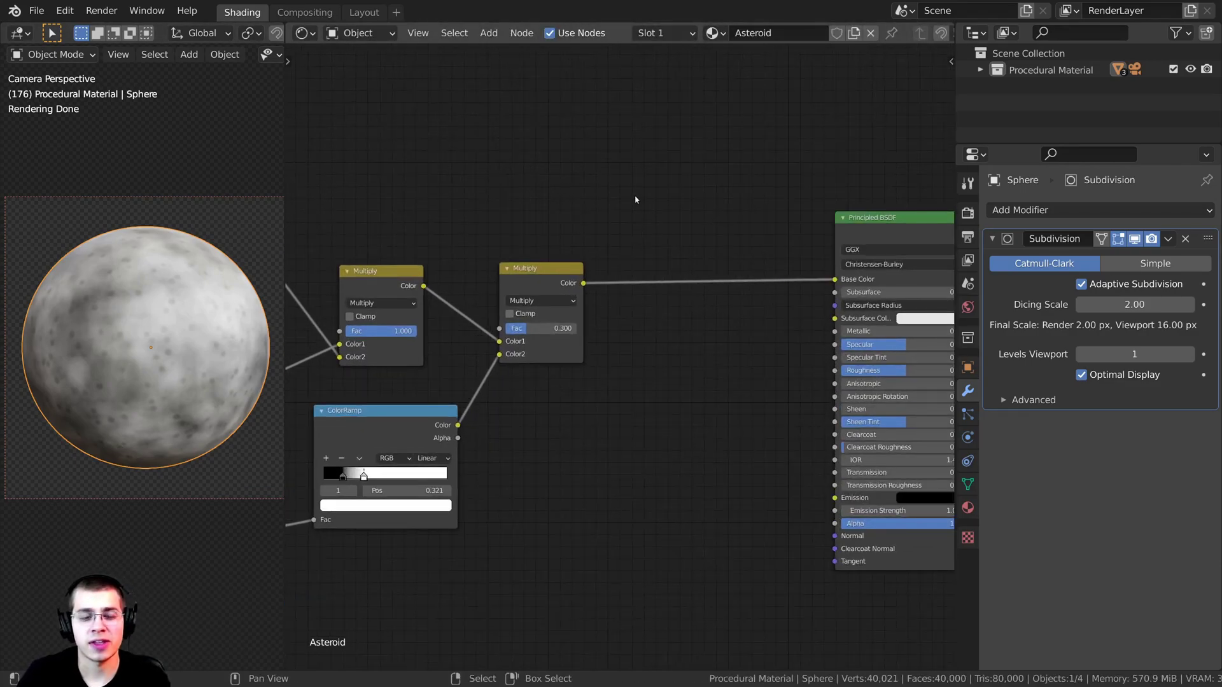
pyautogui.hotkey('shift', 'a')
pyautogui.click(635, 193)
pyautogui.write('col')
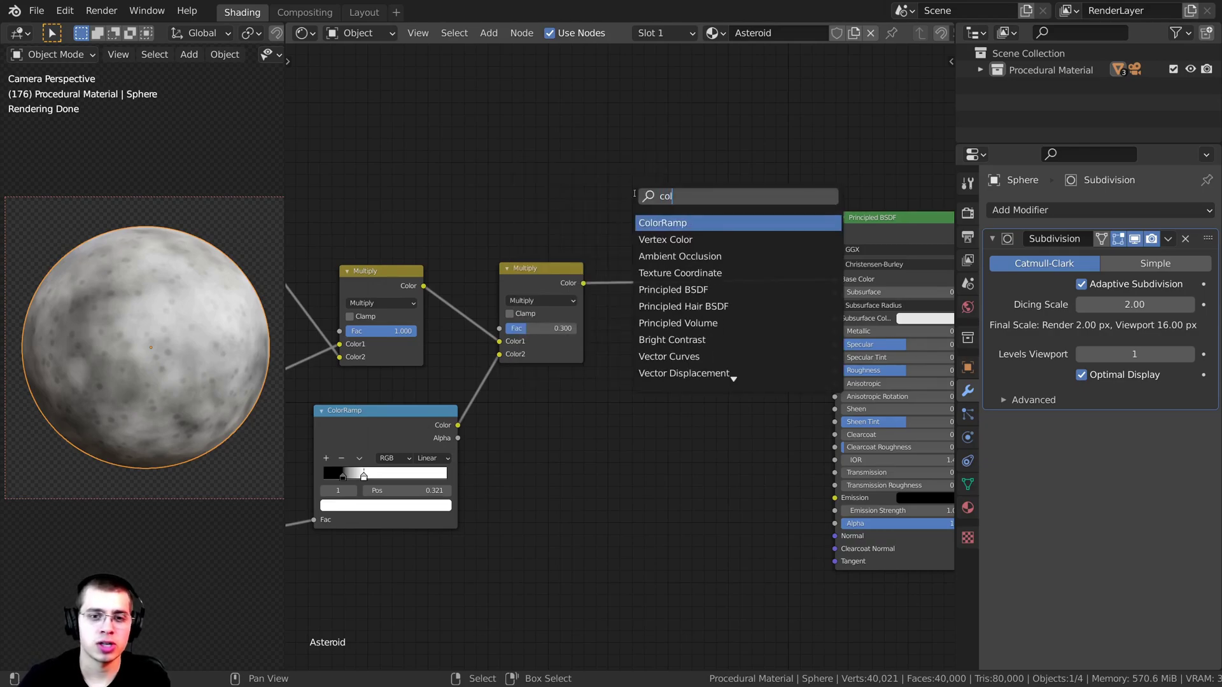
pyautogui.press('Return')
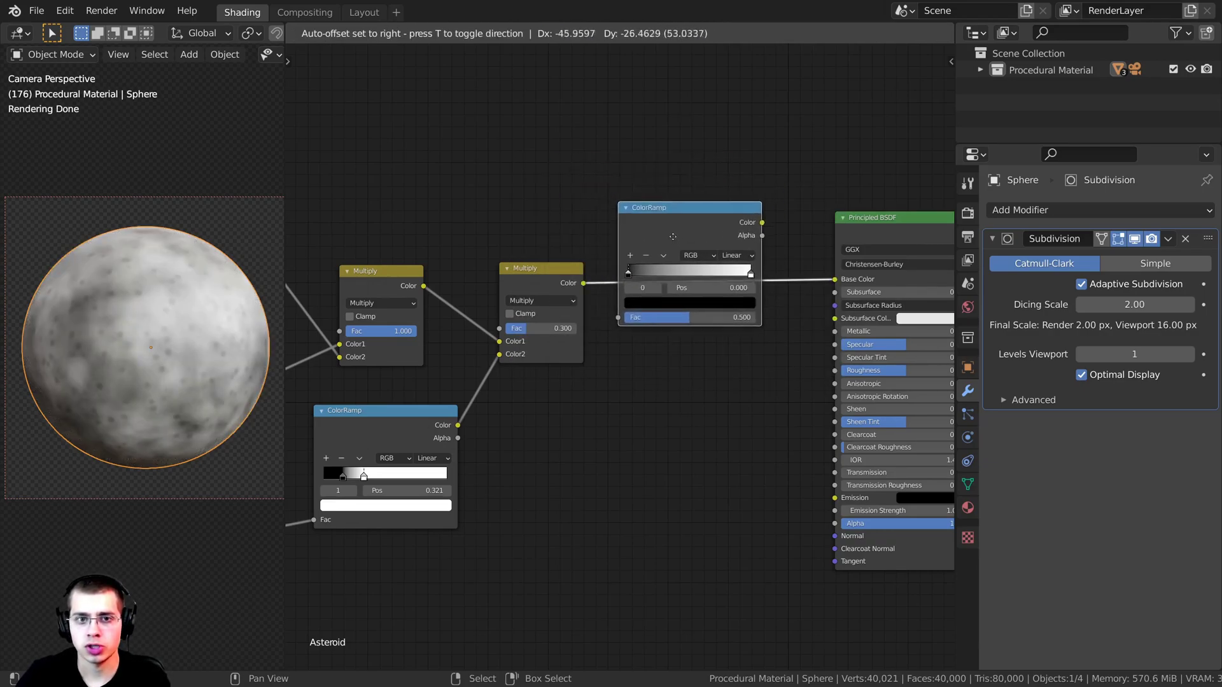
pyautogui.click(701, 251)
# Step: Darken the new ColorRamp's white stop to a light grey
pyautogui.scroll(2, 751, 283)
pyautogui.click(776, 287)
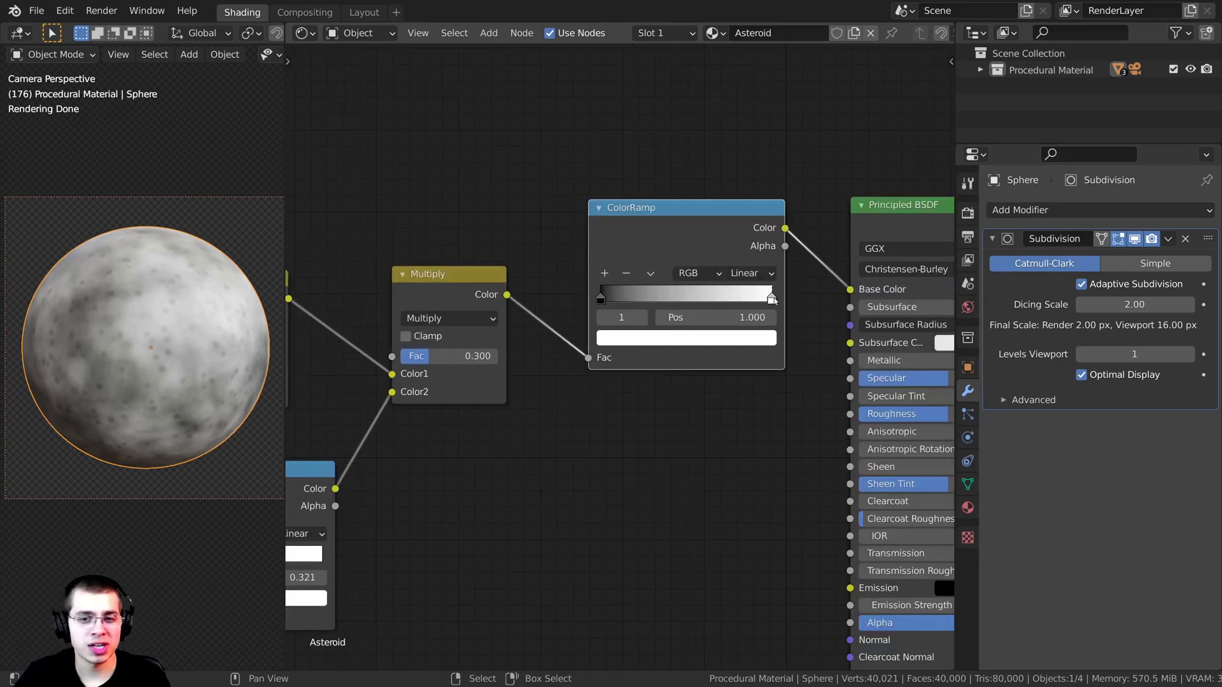
pyautogui.click(739, 338)
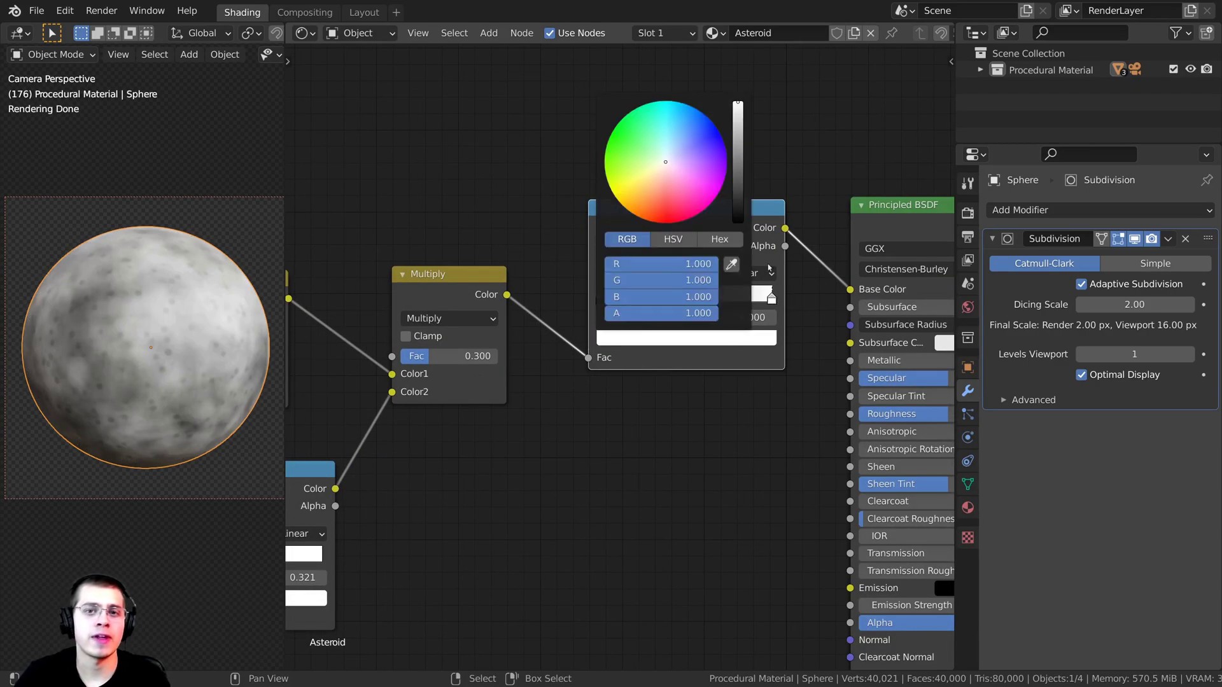
pyautogui.click(739, 117)
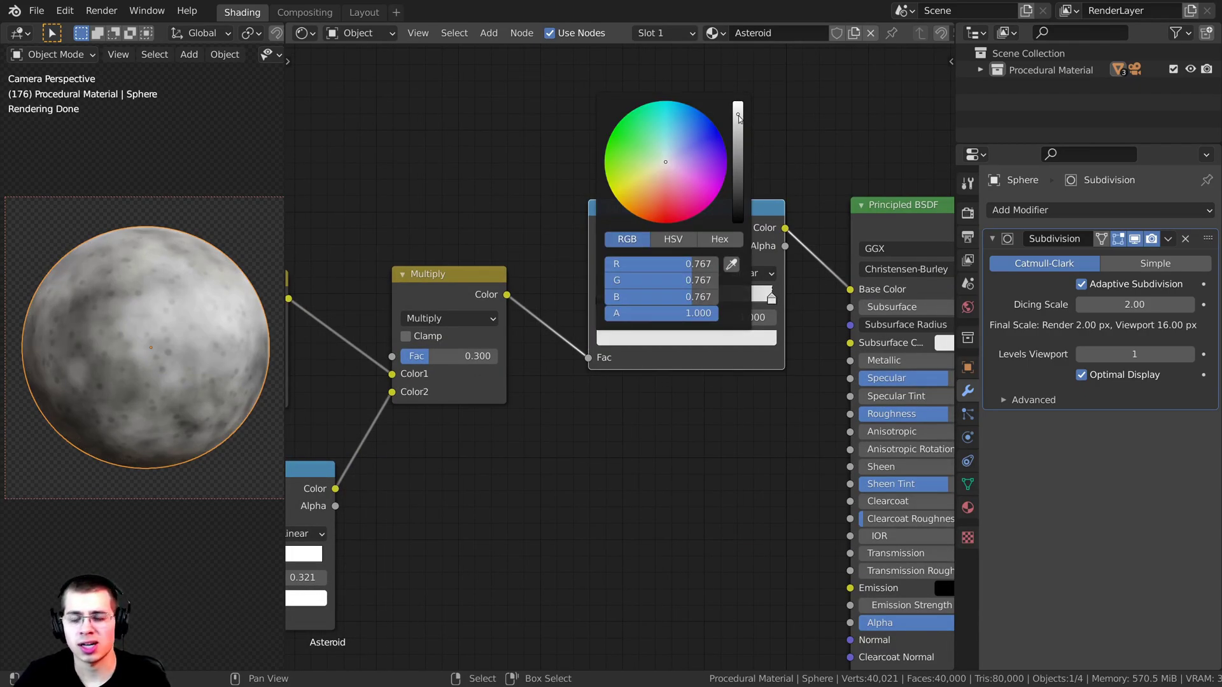
pyautogui.moveTo(738, 115); pyautogui.dragTo(739, 124)
# Step: Preview the new ColorRamp's output and move its light grey stop to position 0.583
pyautogui.moveTo(766, 298); pyautogui.dragTo(702, 299)
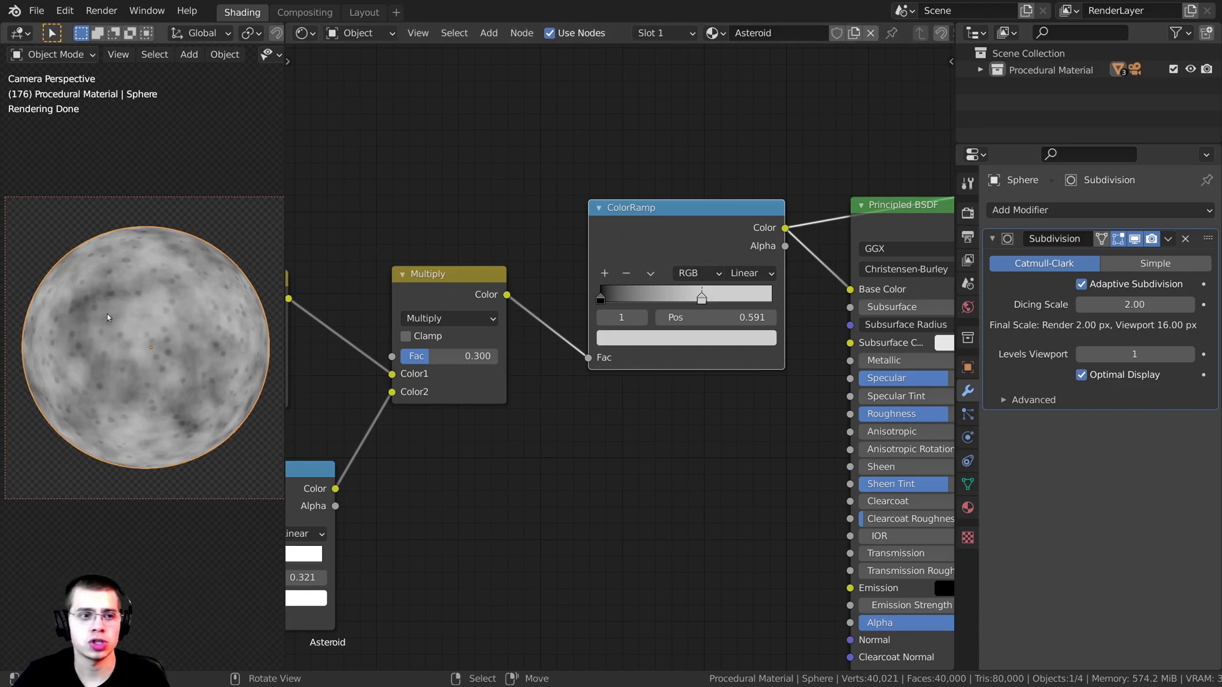
pyautogui.scroll(2, 735, 299)
pyautogui.scroll(1, 735, 300)
pyautogui.moveTo(735, 300); pyautogui.dragTo(734, 300)
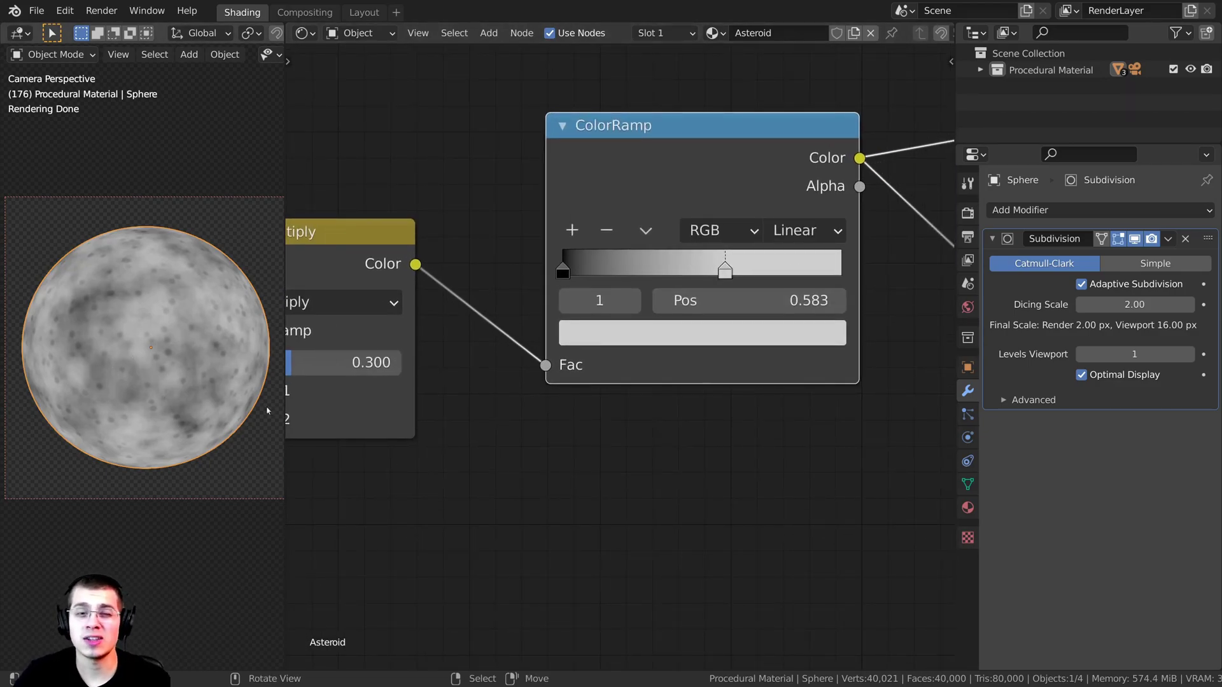
# Step: Add a middle stop to the new ColorRamp and darken its colour to a dark grey
pyautogui.click(573, 231)
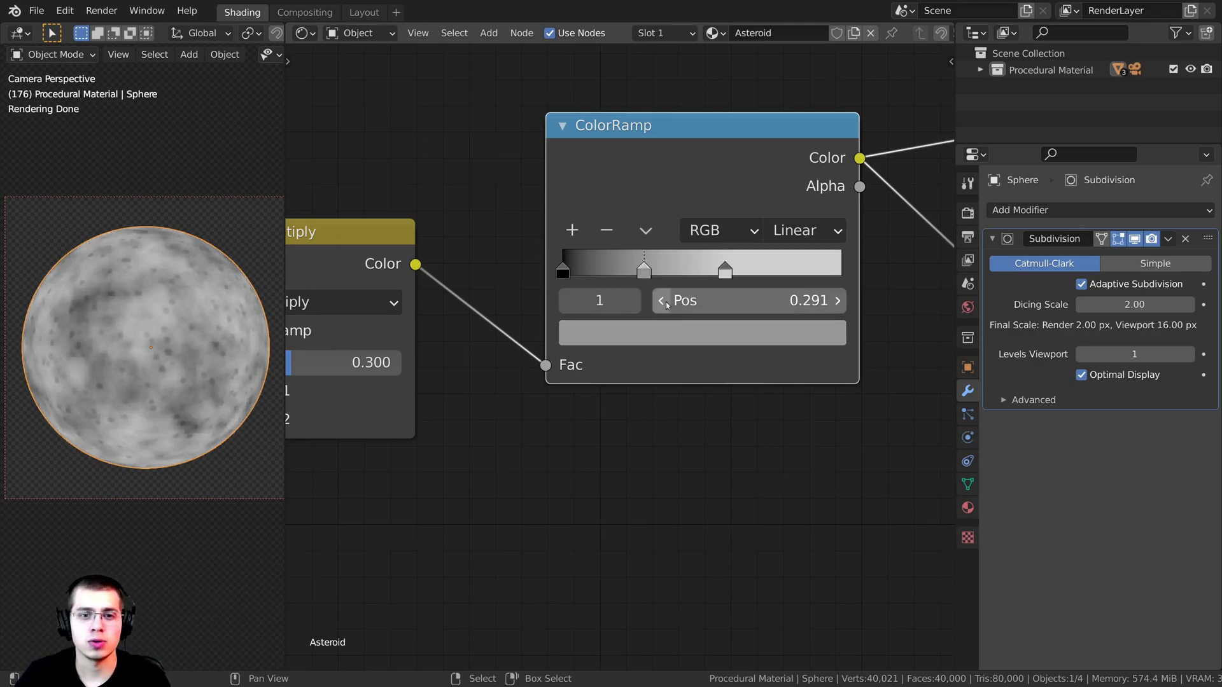
pyautogui.scroll(3, 654, 323)
pyautogui.moveTo(666, 300); pyautogui.dragTo(658, 457, button='middle')
pyautogui.scroll(-6, 646, 356)
pyautogui.hotkey('ctrl', 's')
pyautogui.click(658, 456)
pyautogui.moveTo(752, 223); pyautogui.dragTo(754, 260)
pyautogui.scroll(2, 645, 402)
pyautogui.moveTo(646, 402); pyautogui.dragTo(669, 371, button='middle')
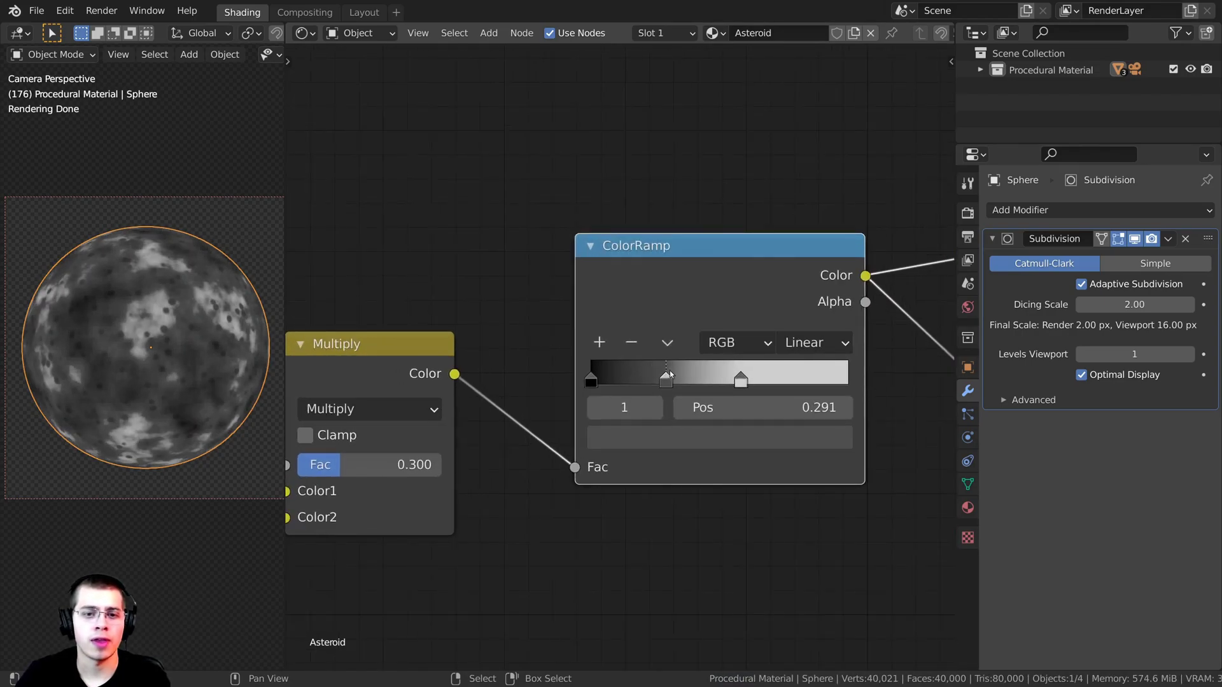
# Step: Move the ColorRamp's middle stop to position 0.120 and preview the Principled BSDF on the sphere
pyautogui.moveTo(663, 377); pyautogui.dragTo(612, 380)
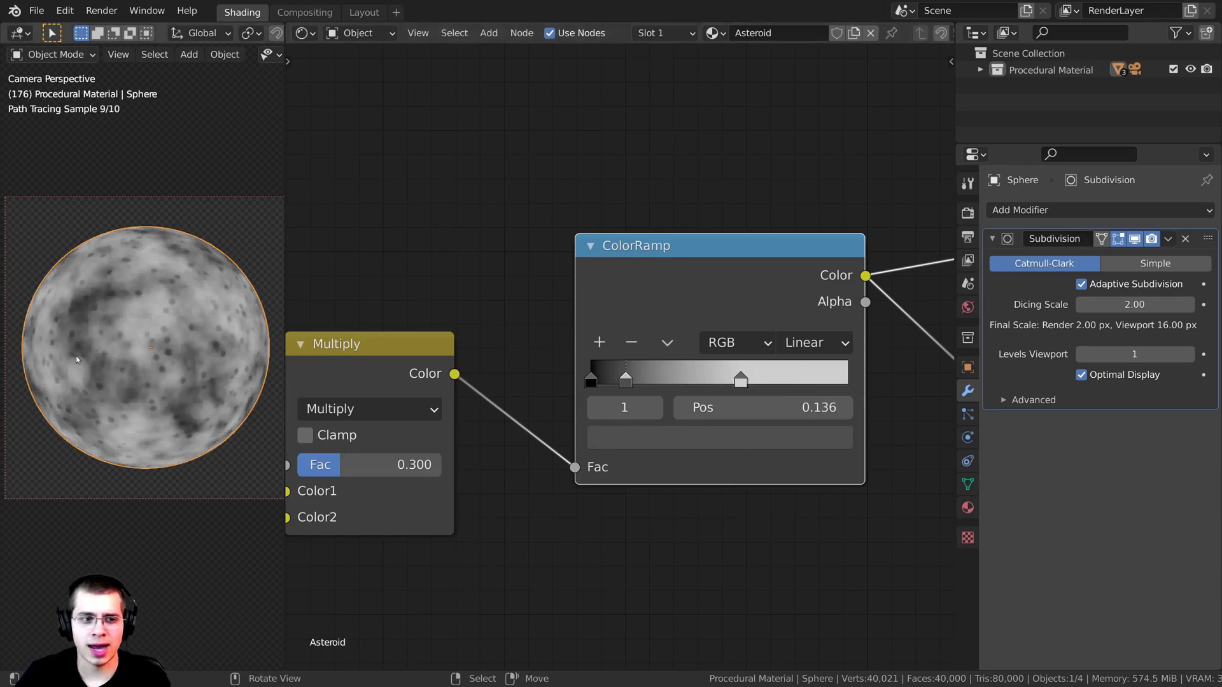
pyautogui.scroll(1, 99, 337)
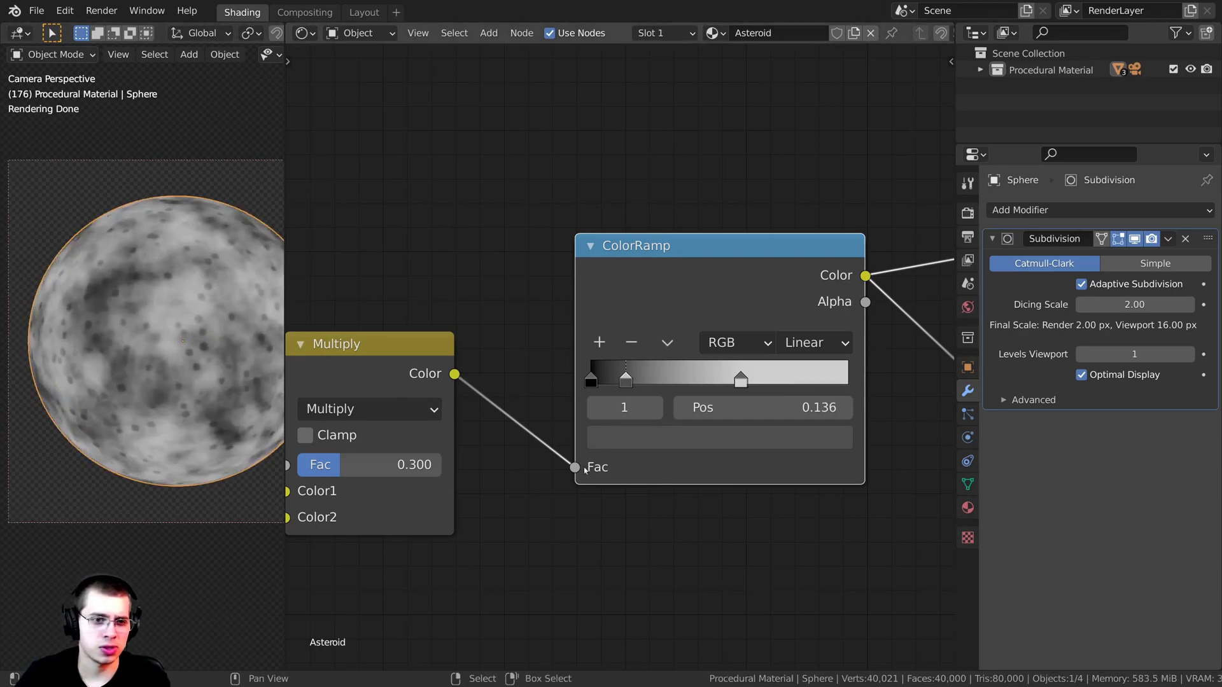
pyautogui.moveTo(625, 380); pyautogui.dragTo(623, 379)
pyautogui.scroll(-3, 643, 254)
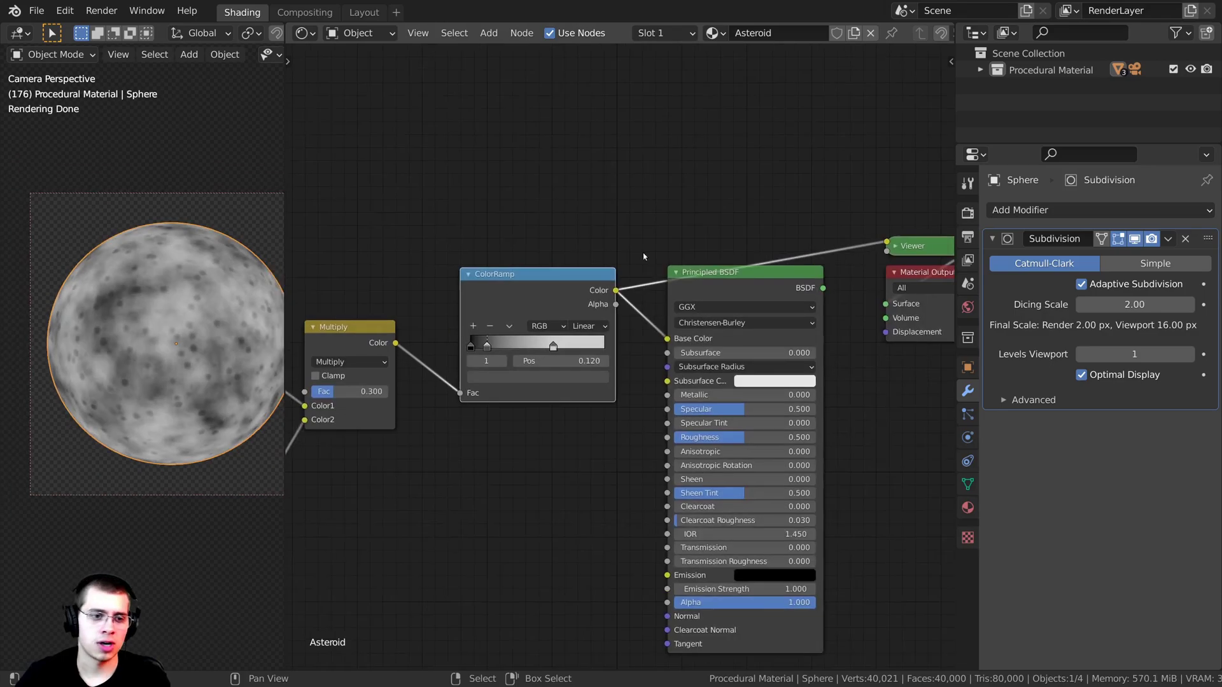
pyautogui.keyDown('ctrl'); pyautogui.keyDown('shift'); pyautogui.click(724, 284); pyautogui.keyUp('shift'); pyautogui.keyUp('ctrl')
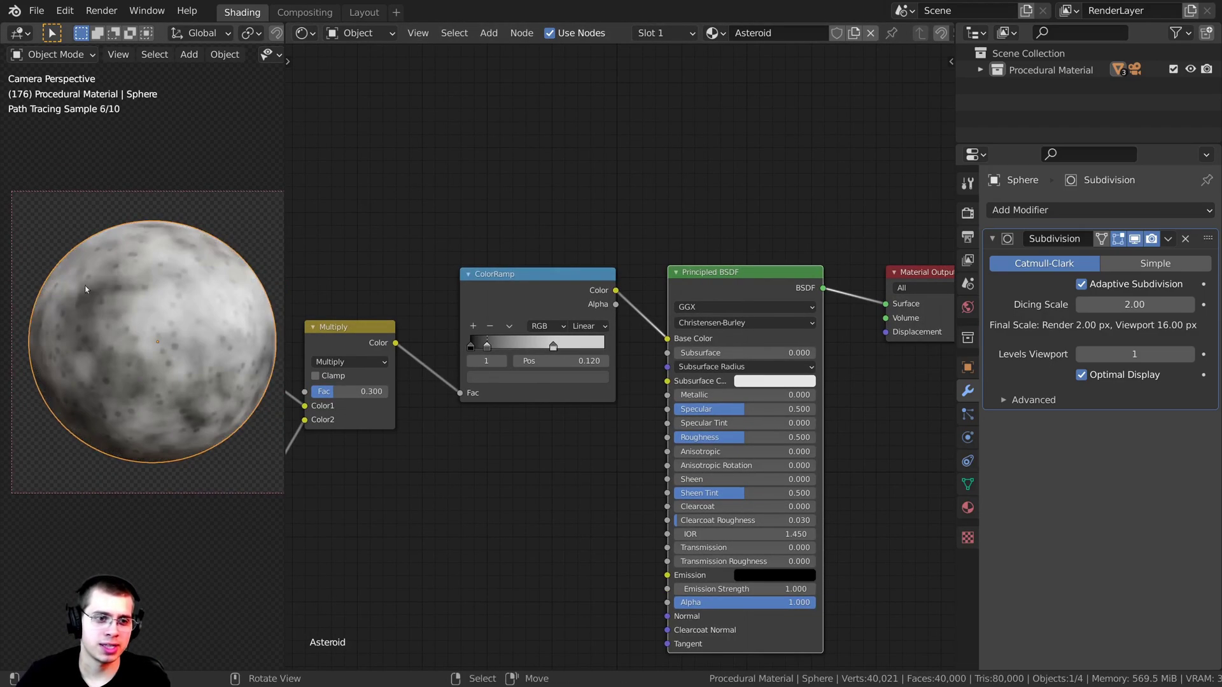
# Step: Inspect the sphere's surface up close and add a Noise Texture node above the existing noise textures
pyautogui.scroll(1, 85, 285)
pyautogui.scroll(6, 184, 191)
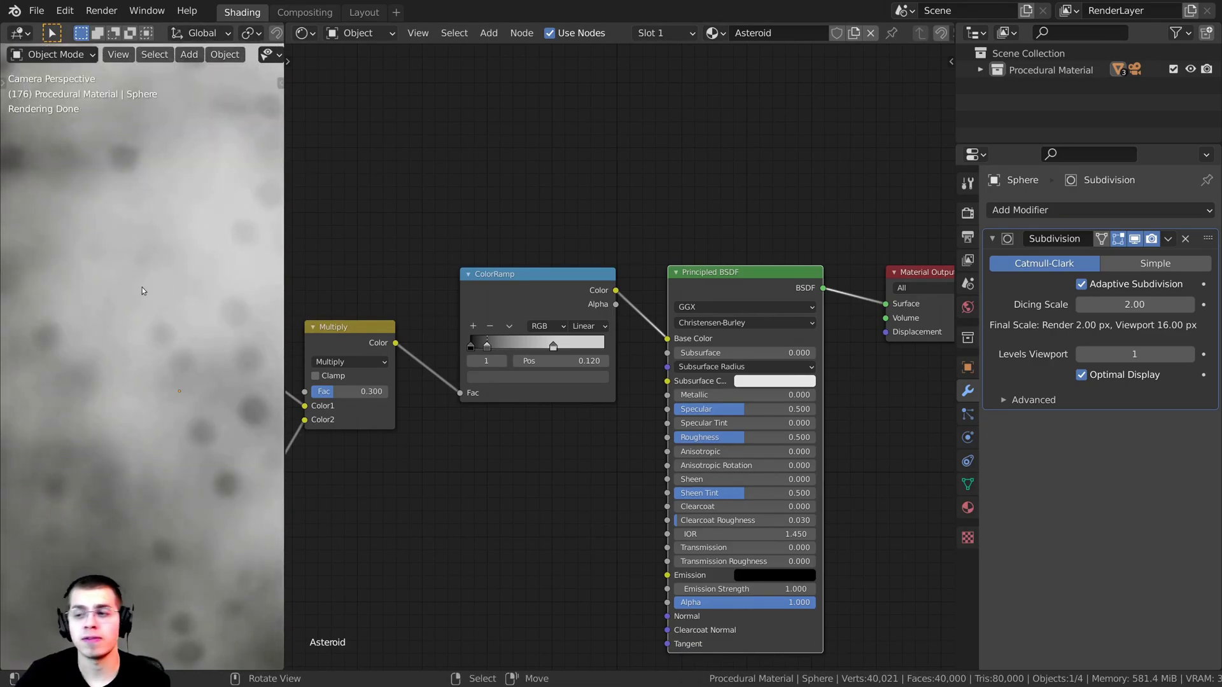
pyautogui.scroll(-8, 154, 199)
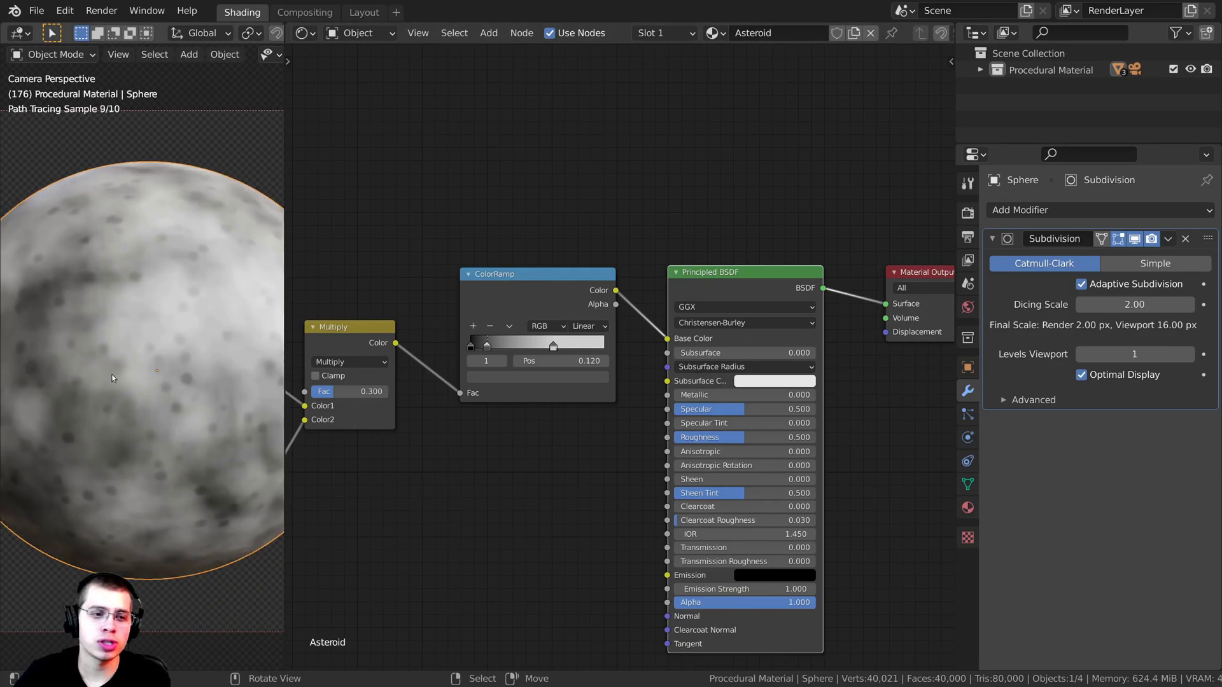
pyautogui.scroll(-3, 394, 306)
pyautogui.moveTo(437, 284); pyautogui.dragTo(583, 282, button='middle')
pyautogui.hotkey('shift', 'a')
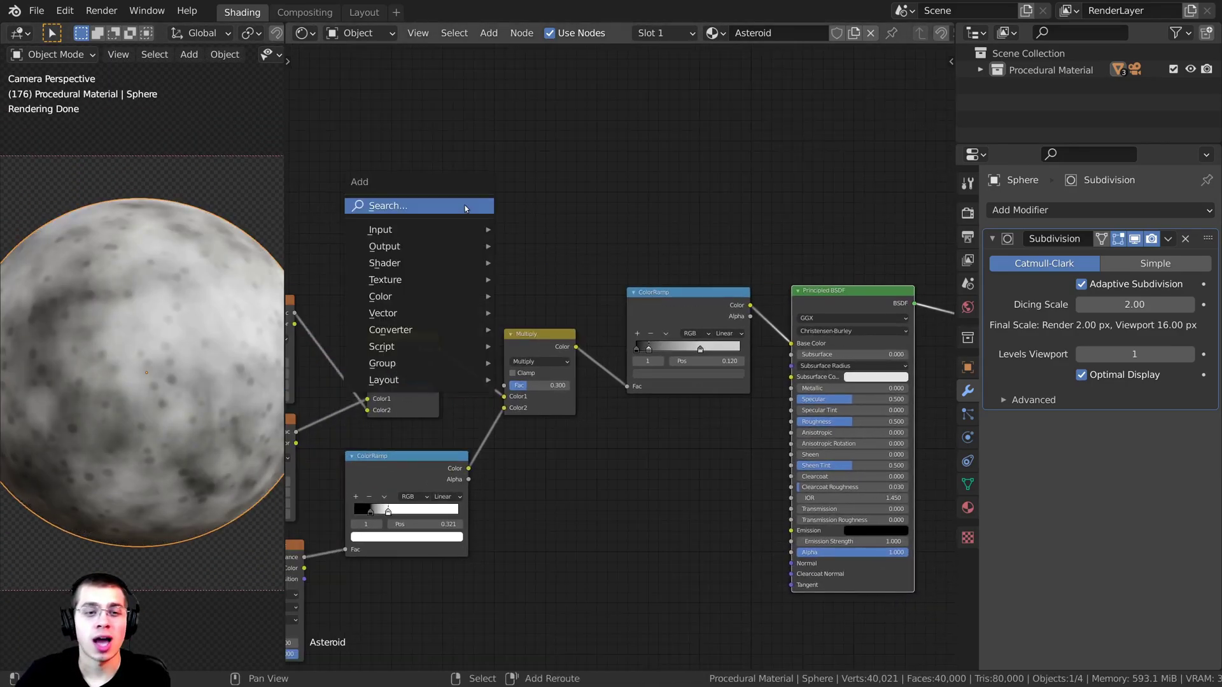
pyautogui.click(467, 205)
pyautogui.write('noi')
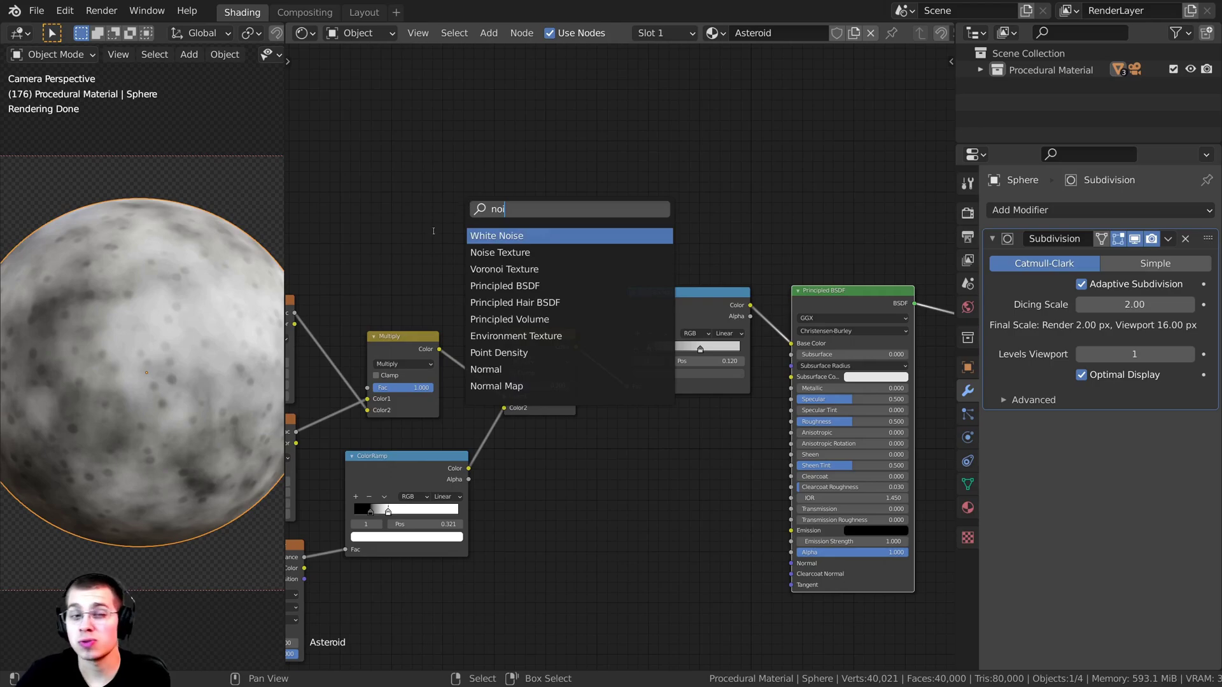
pyautogui.press('Down')
pyautogui.press('Return')
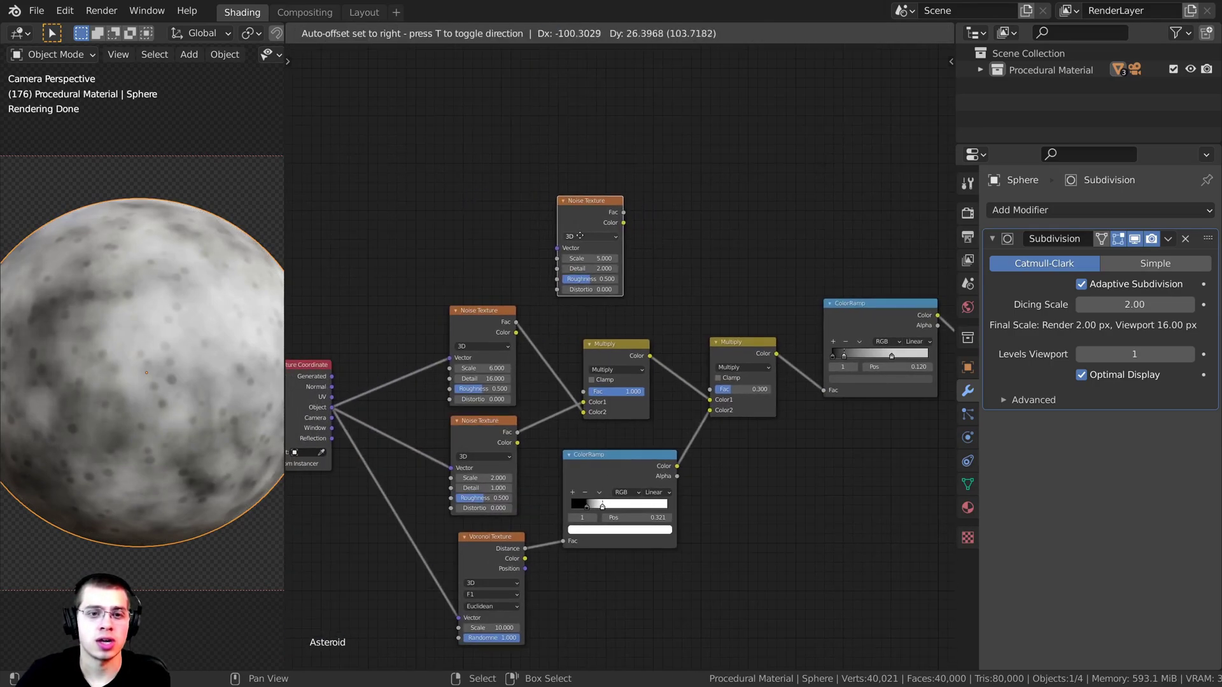
pyautogui.click(555, 224)
# Step: Connect the Texture Coordinate's Object output to the new Noise Texture's Vector input and preview the noise on the sphere
pyautogui.moveTo(424, 295); pyautogui.dragTo(463, 300, button='middle')
pyautogui.scroll(1, 463, 301)
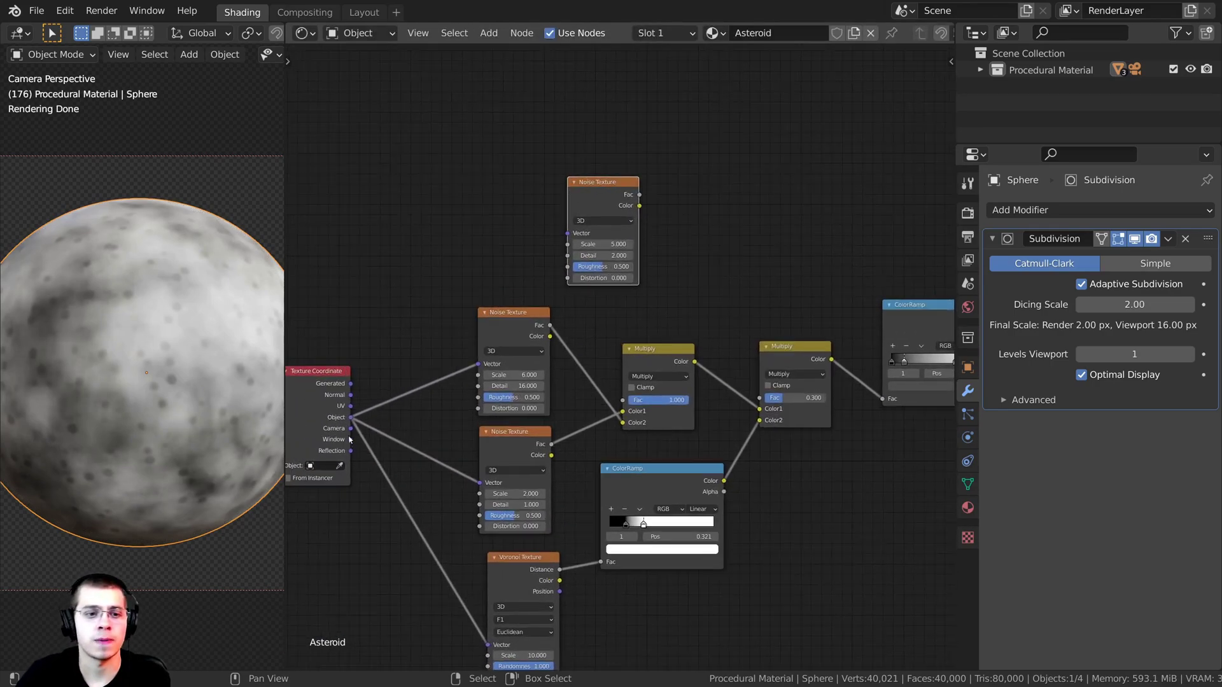
pyautogui.moveTo(354, 424); pyautogui.dragTo(362, 398)
pyautogui.moveTo(389, 257); pyautogui.dragTo(568, 234)
pyautogui.scroll(1, 595, 295)
pyautogui.moveTo(595, 295); pyautogui.dragTo(607, 293)
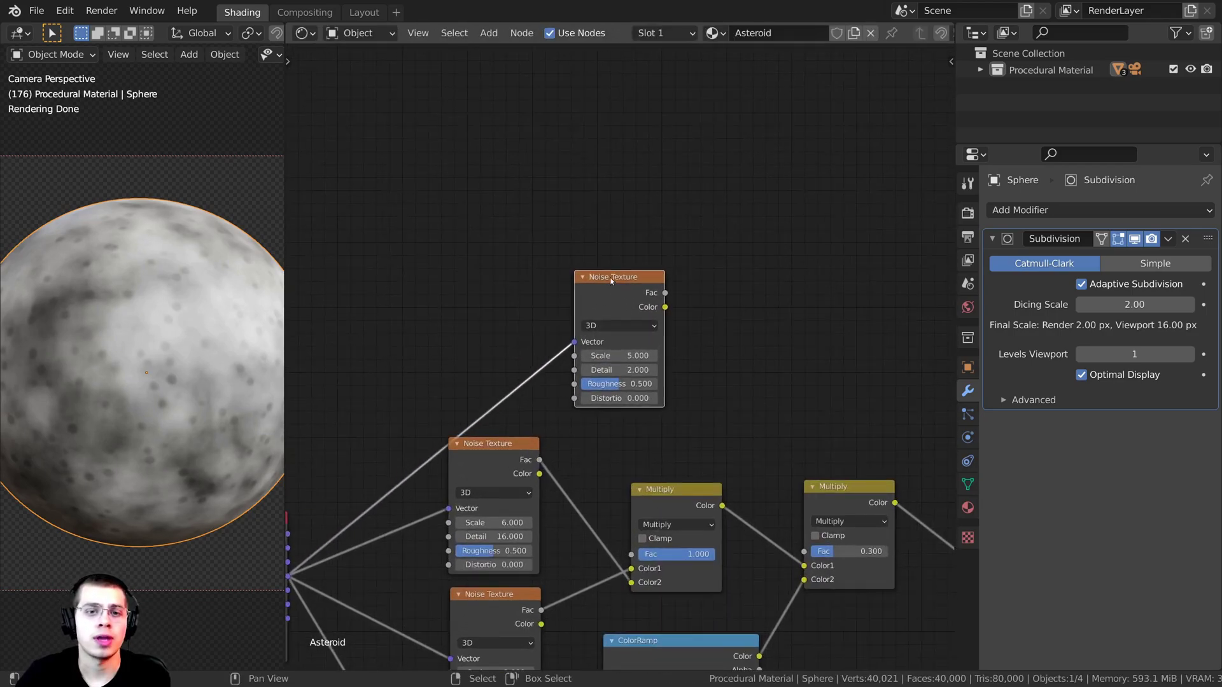
pyautogui.keyDown('ctrl'); pyautogui.keyDown('shift'); pyautogui.click(634, 286); pyautogui.keyUp('shift'); pyautogui.keyUp('ctrl')
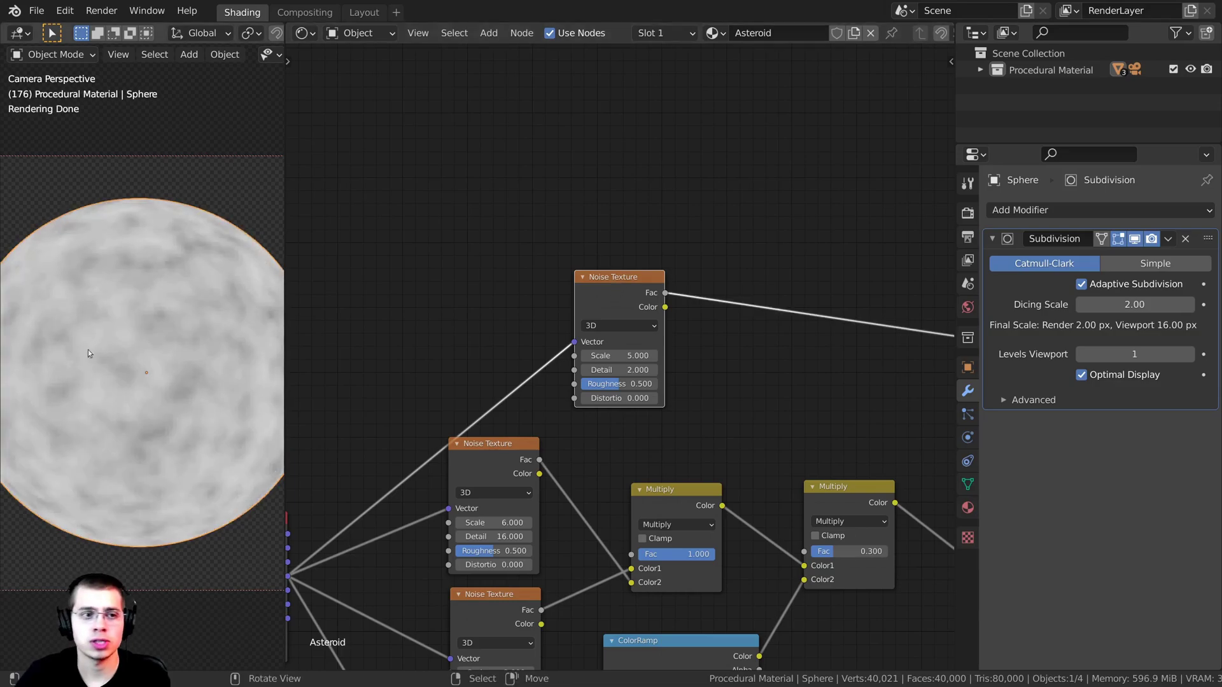
# Step: Set the new Noise Texture's scale to 30 and its detail to 16
pyautogui.scroll(1, 547, 344)
pyautogui.scroll(1, 546, 344)
pyautogui.click(608, 337)
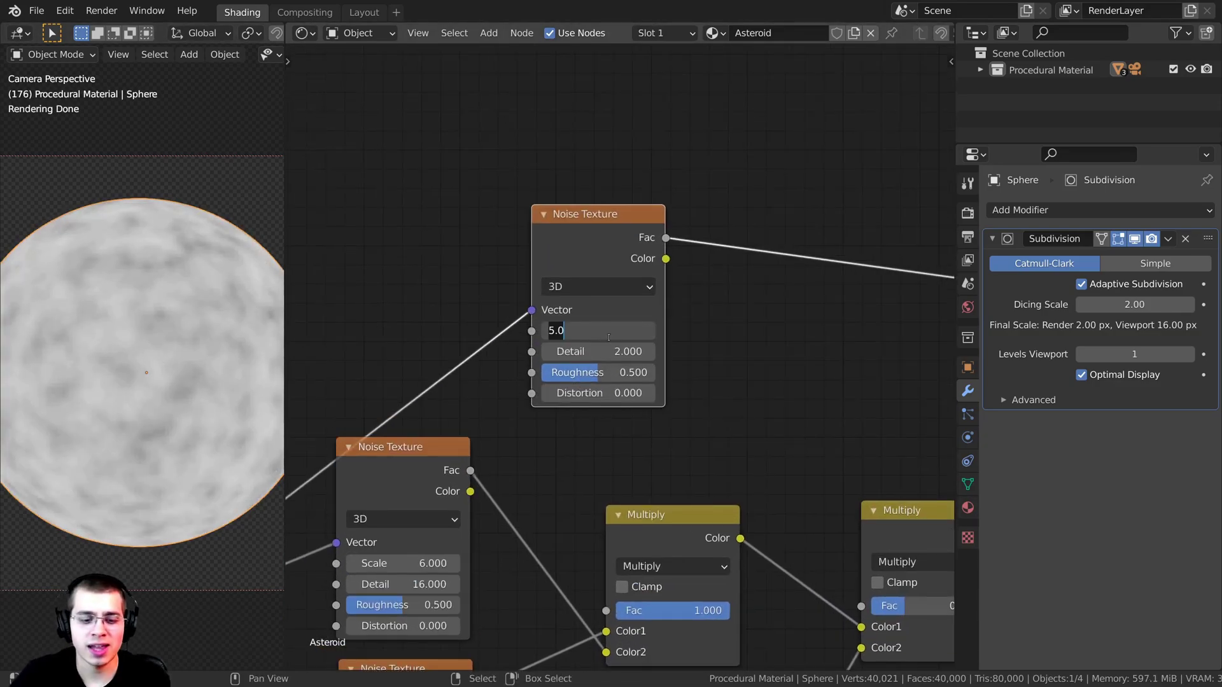
pyautogui.write('30')
pyautogui.press('Return')
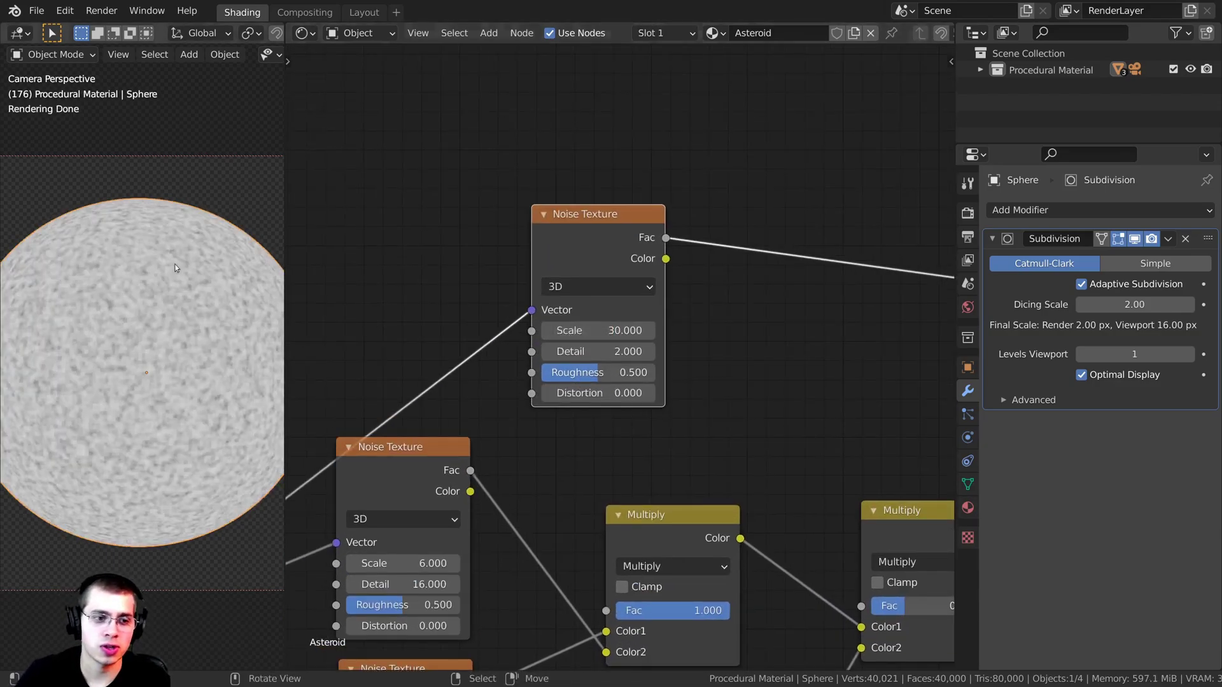
pyautogui.click(570, 352)
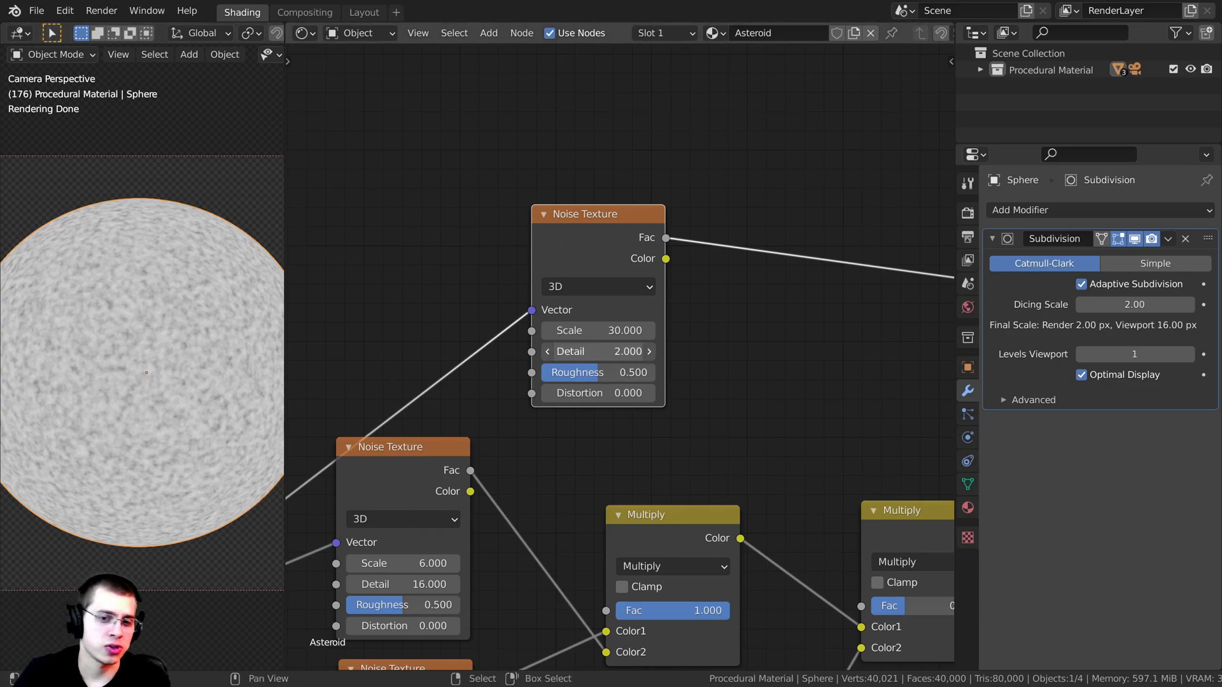
pyautogui.write('16')
pyautogui.press('Return')
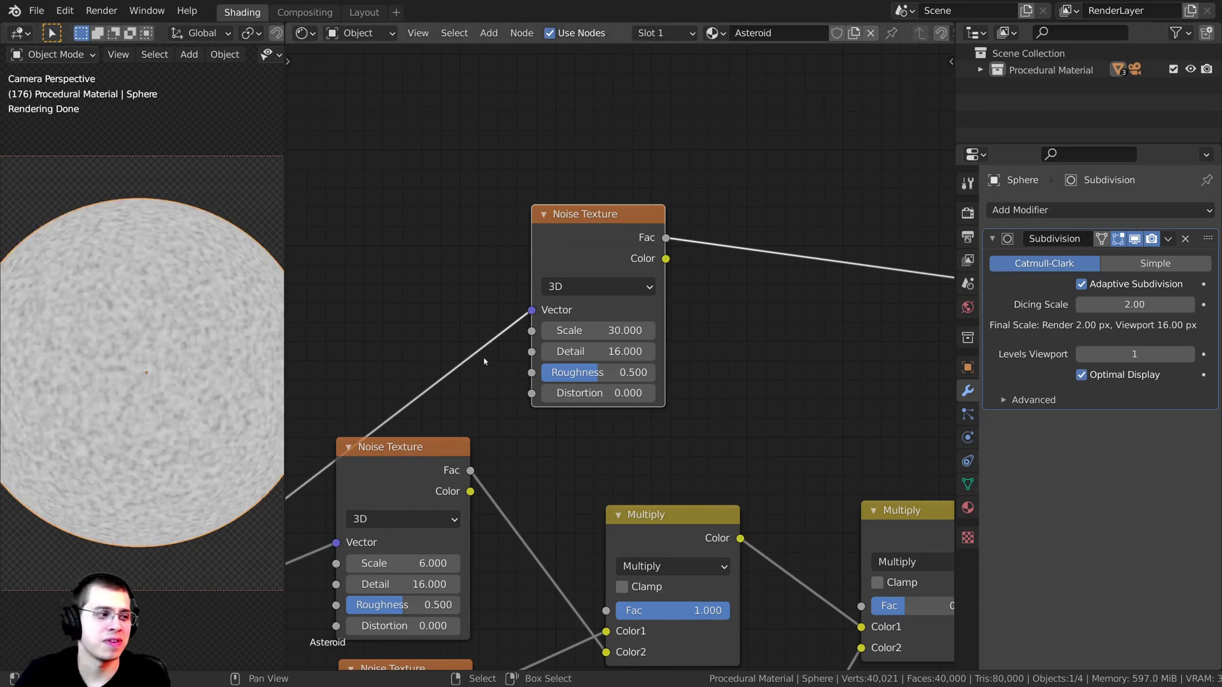
# Step: Set the new Noise Texture's roughness to 0.6
pyautogui.scroll(1, 595, 375)
pyautogui.click(586, 369)
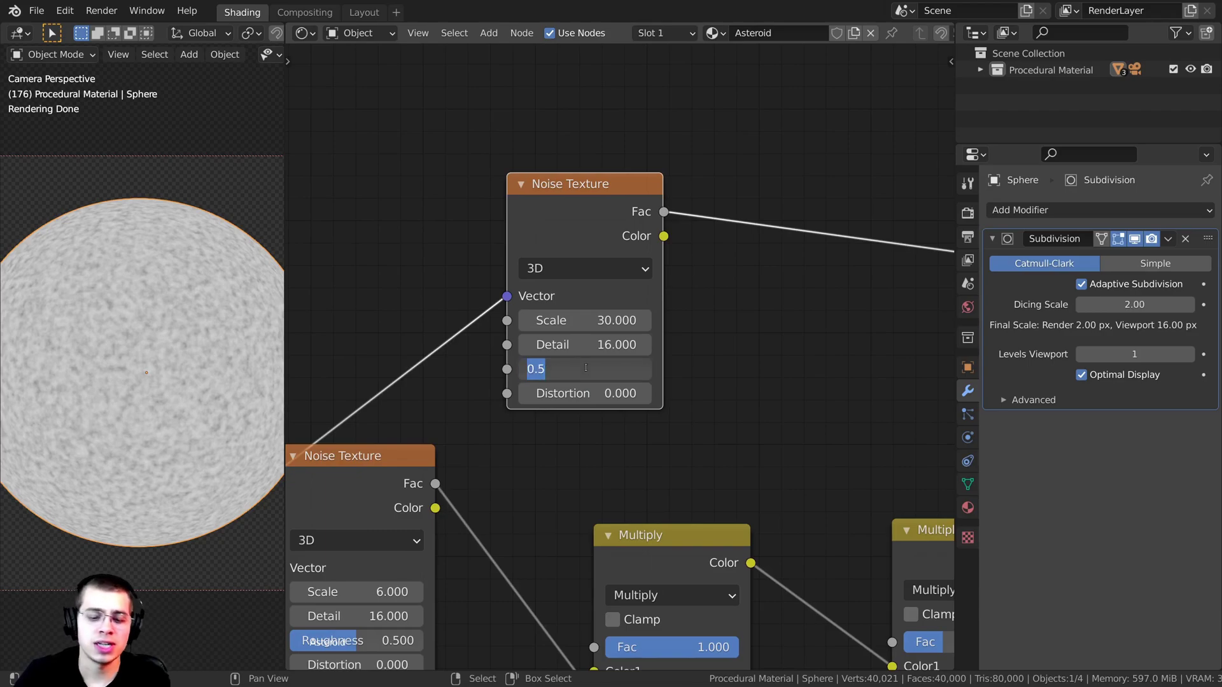
pyautogui.write('.6')
pyautogui.press('Return')
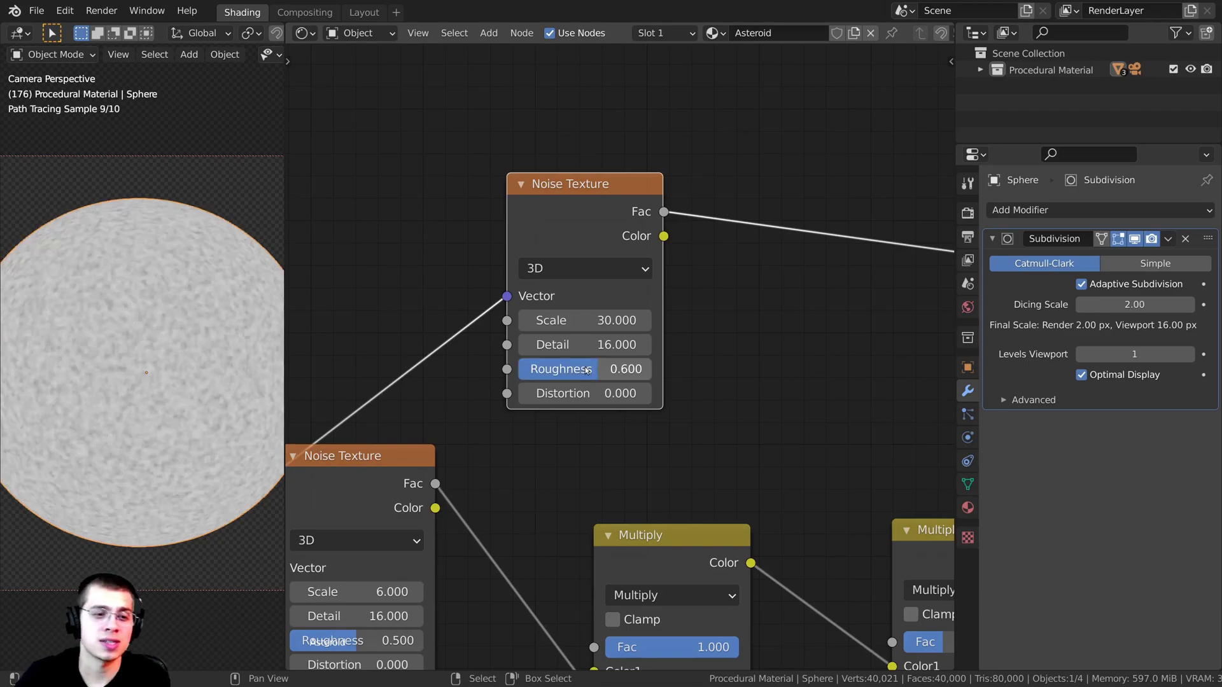
# Step: Duplicate the Multiply node with factor 0.300 and insert the copy between the original and the ColorRamp feeding the Base Color
pyautogui.scroll(-4, 642, 340)
pyautogui.scroll(-1, 642, 341)
pyautogui.moveTo(751, 420); pyautogui.dragTo(708, 398, button='middle')
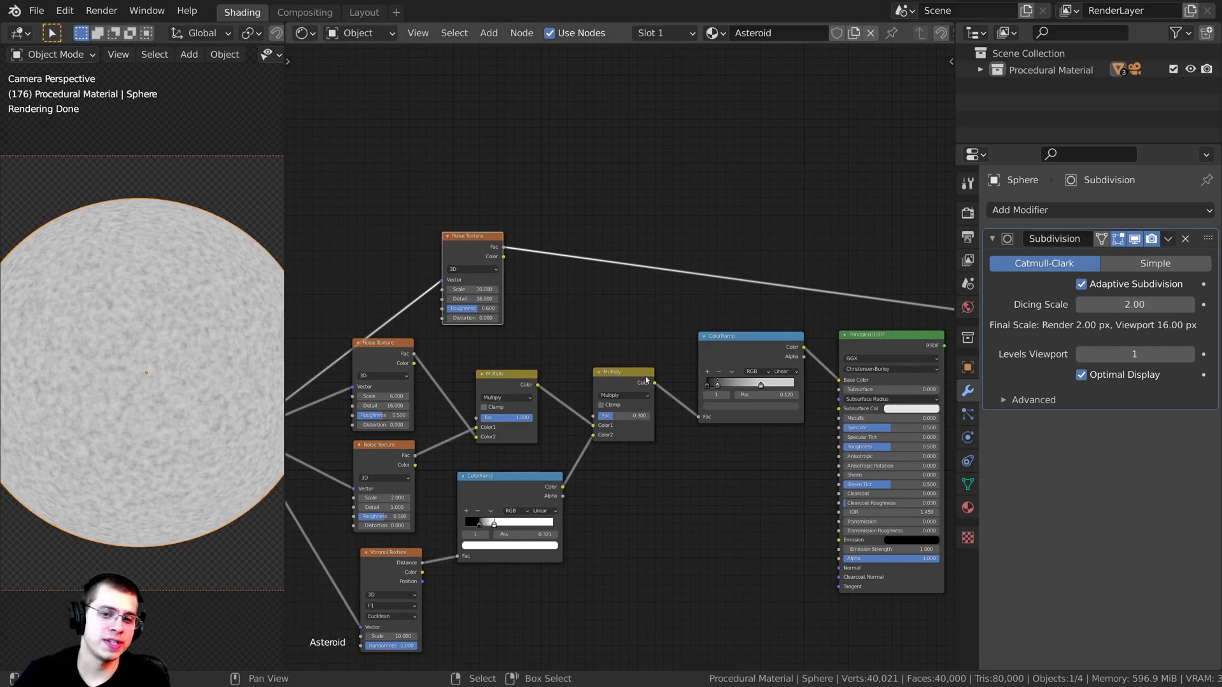
pyautogui.scroll(3, 682, 376)
pyautogui.moveTo(632, 382); pyautogui.dragTo(631, 391)
pyautogui.moveTo(630, 391); pyautogui.dragTo(581, 401, button='middle')
pyautogui.hotkey('shift', 'd')
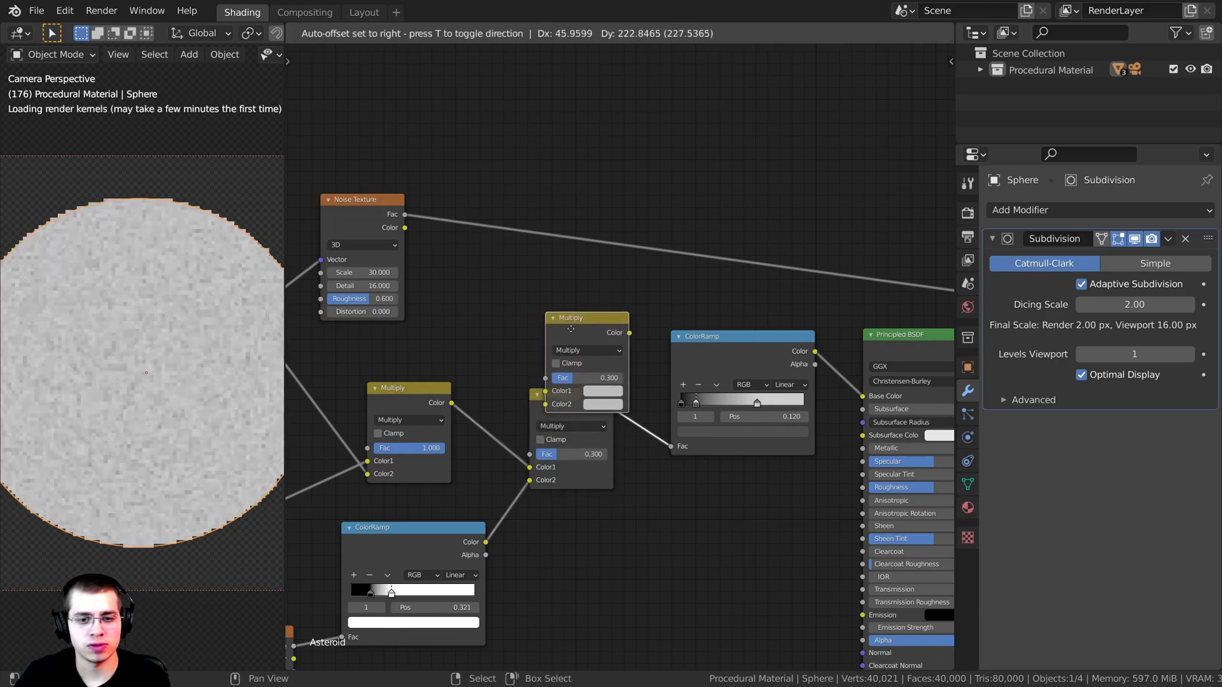
pyautogui.click(630, 384)
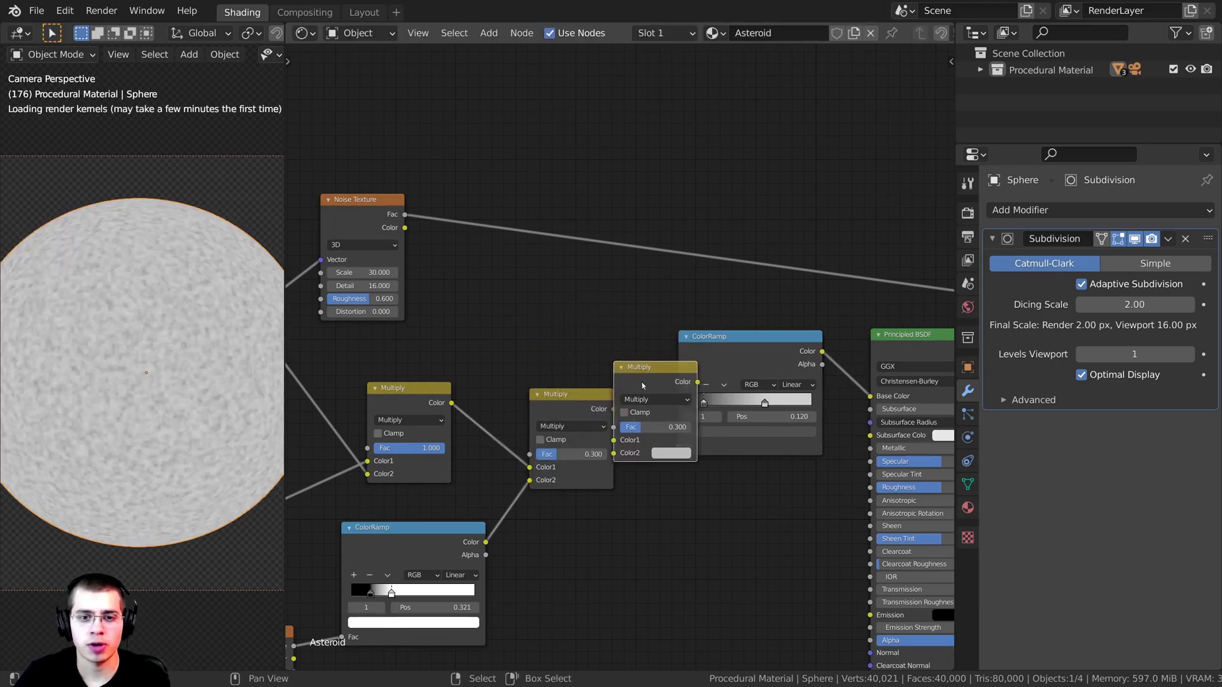
pyautogui.moveTo(658, 387); pyautogui.dragTo(627, 382, button='middle')
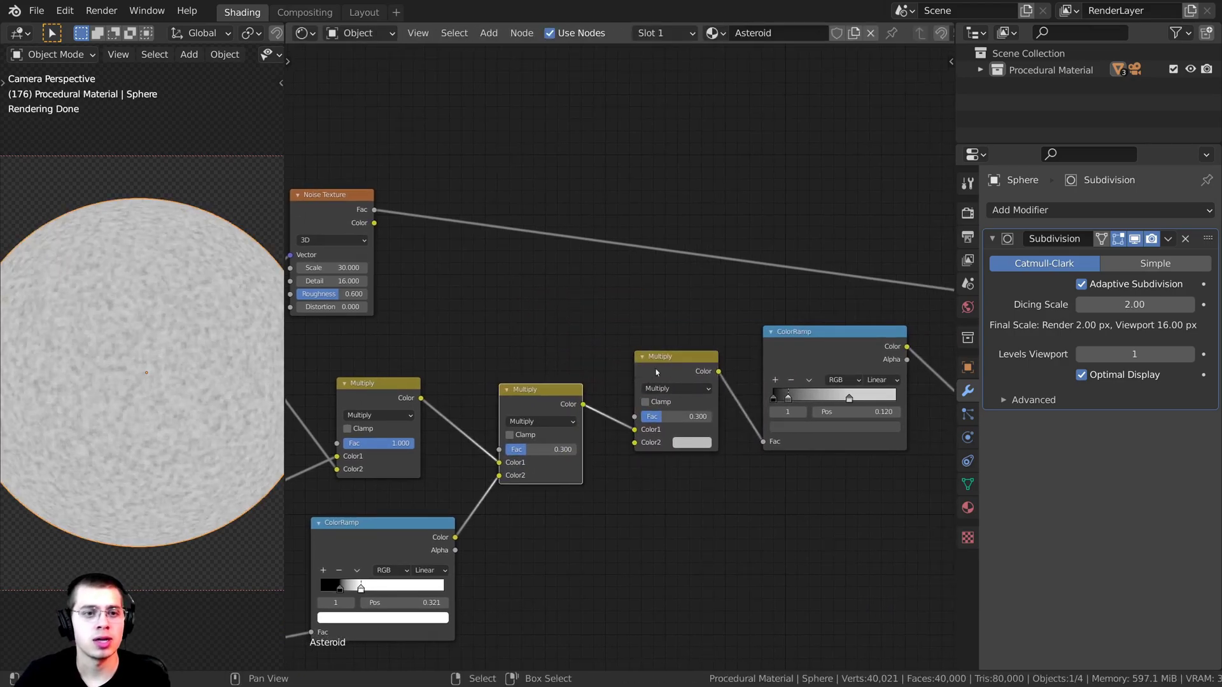
# Step: Connect the new Noise Texture's Fac output to the duplicated Multiply's Color2 input and reposition the preceding Multiply node
pyautogui.moveTo(449, 266); pyautogui.dragTo(505, 239, button='middle')
pyautogui.moveTo(433, 183); pyautogui.dragTo(443, 183)
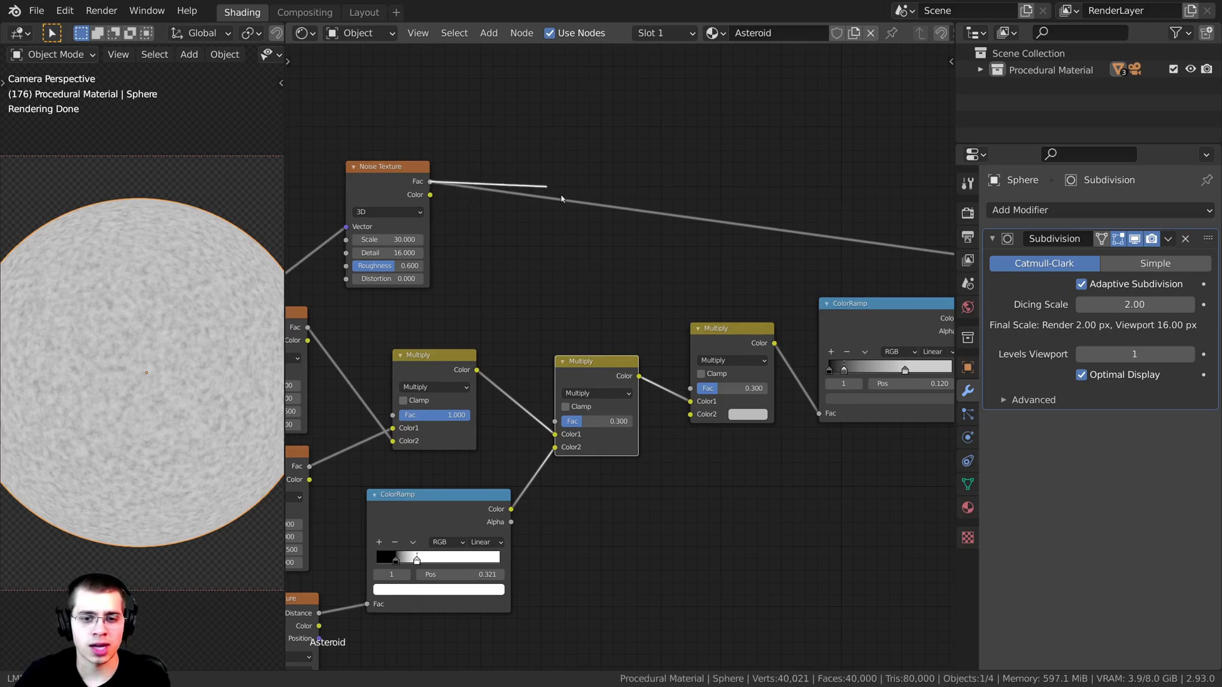
pyautogui.moveTo(561, 199); pyautogui.dragTo(687, 414)
pyautogui.moveTo(601, 371); pyautogui.dragTo(568, 354, button='middle')
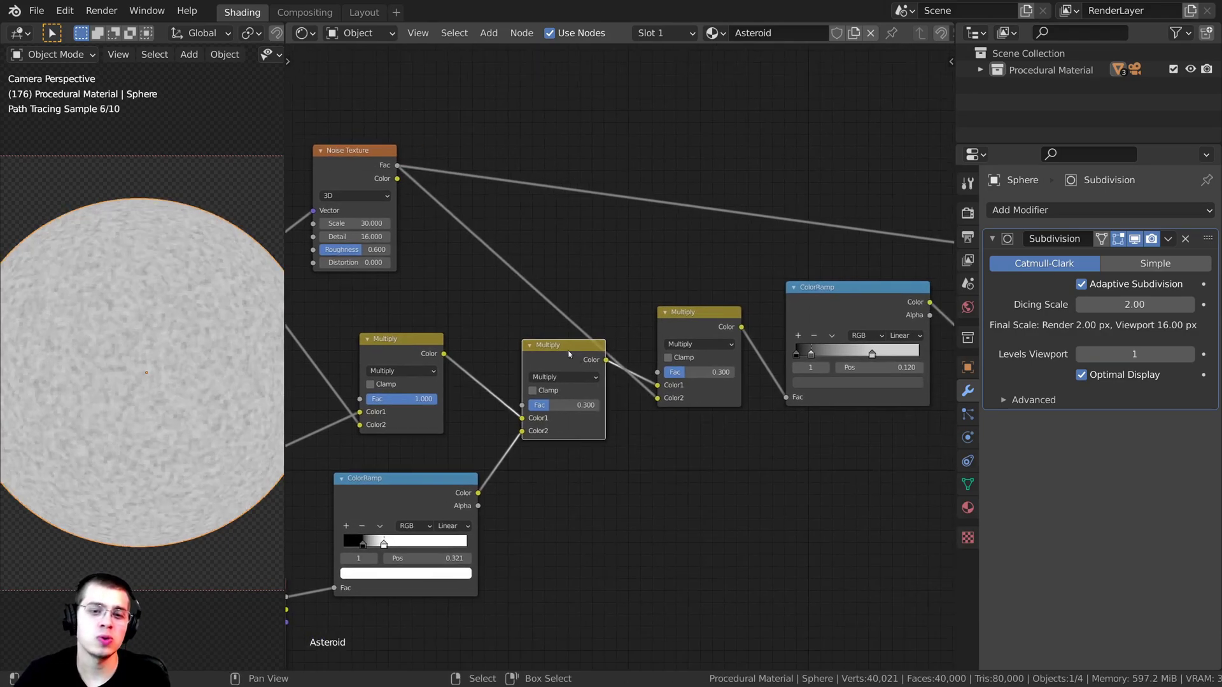
pyautogui.moveTo(543, 355); pyautogui.dragTo(550, 383)
# Step: Preview the duplicated Multiply node on the sphere and raise its factor to 1.000
pyautogui.click(680, 322)
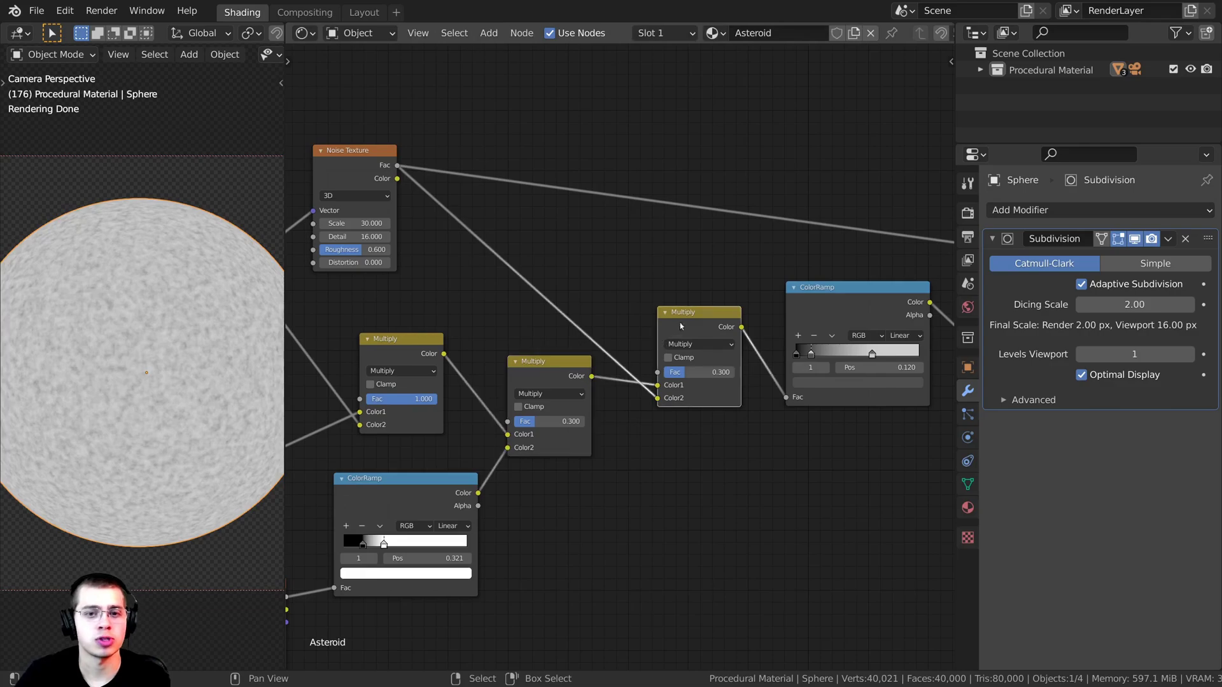
pyautogui.moveTo(658, 332); pyautogui.dragTo(653, 334, button='middle')
pyautogui.scroll(2, 653, 334)
pyautogui.keyDown('ctrl'); pyautogui.keyDown('shift'); pyautogui.click(683, 319); pyautogui.keyUp('shift'); pyautogui.keyUp('ctrl')
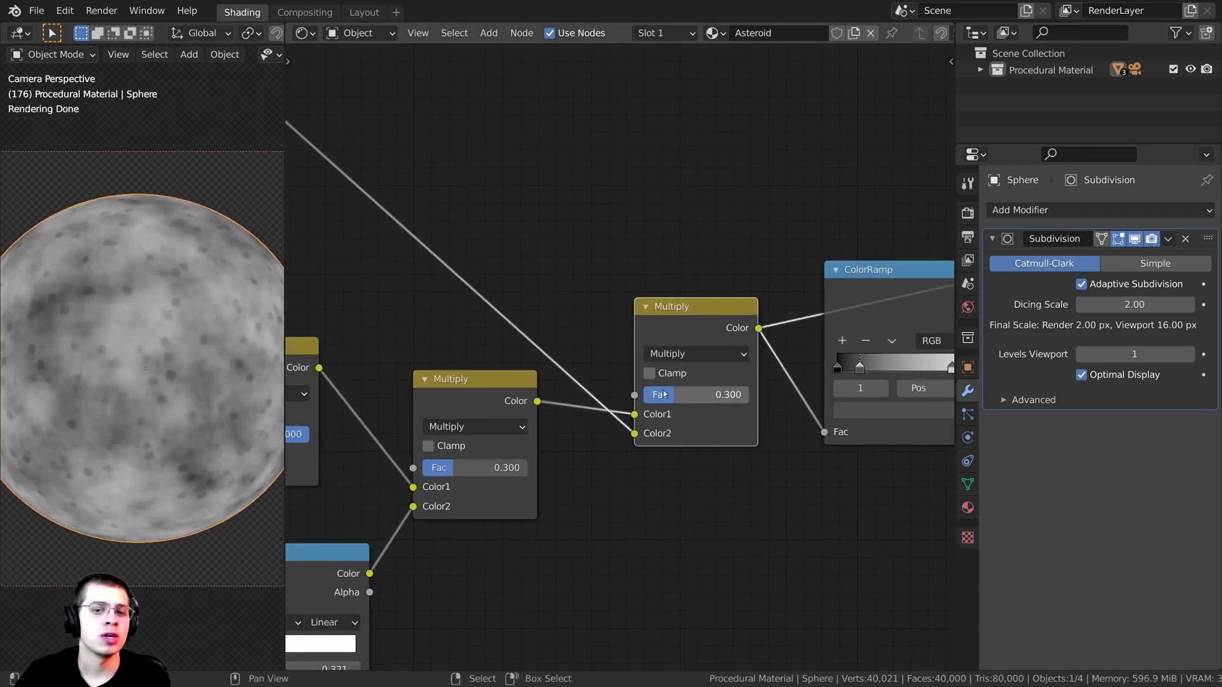
pyautogui.moveTo(664, 396); pyautogui.dragTo(749, 398)
# Step: Compare the preceding Multiply's output with the duplicated Multiply's output on the sphere
pyautogui.scroll(-5, 520, 260)
pyautogui.moveTo(418, 156); pyautogui.dragTo(608, 195, button='middle')
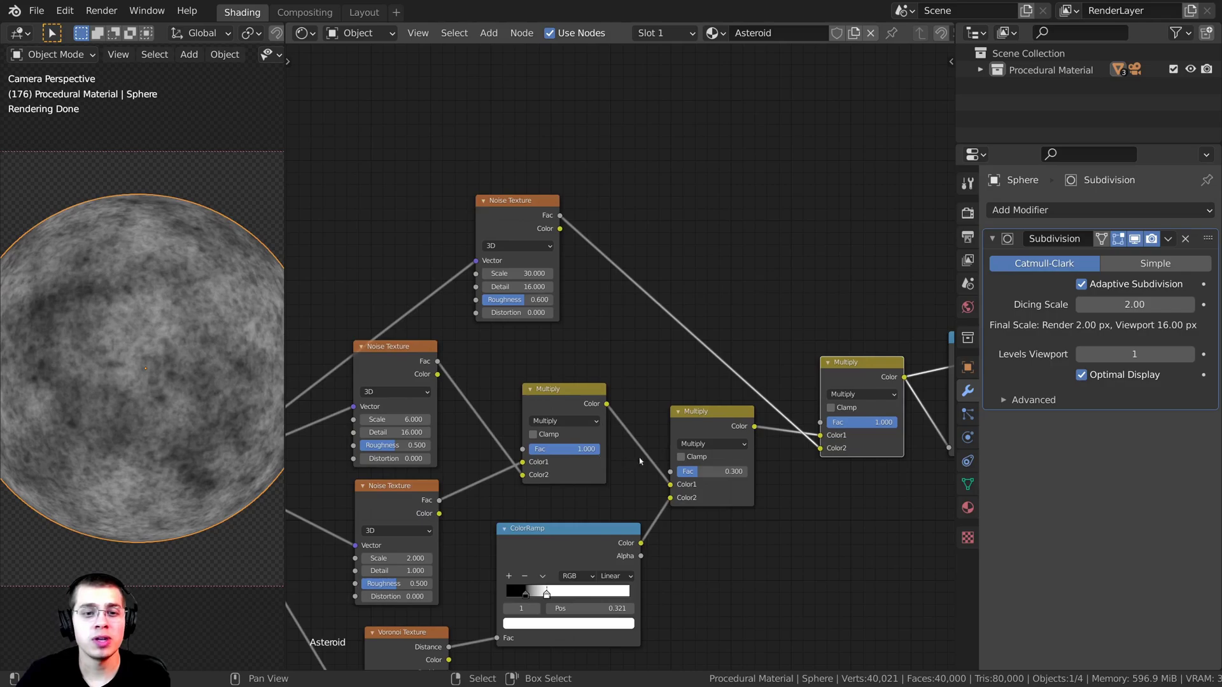
pyautogui.keyDown('ctrl'); pyautogui.keyDown('shift'); pyautogui.click(706, 421); pyautogui.keyUp('shift'); pyautogui.keyUp('ctrl')
pyautogui.moveTo(817, 390); pyautogui.dragTo(724, 387, button='middle')
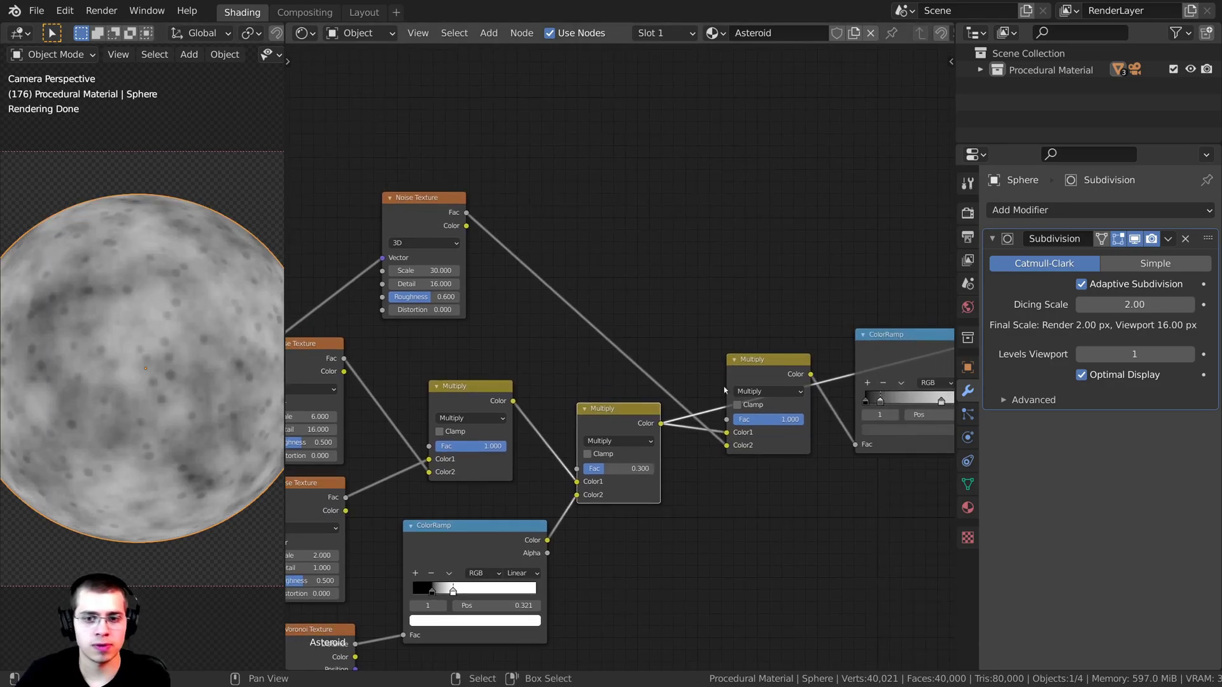
pyautogui.keyDown('ctrl'); pyautogui.keyDown('shift'); pyautogui.click(773, 365); pyautogui.keyUp('shift'); pyautogui.keyUp('ctrl')
# Step: Preview the Principled BSDF on the sphere and move the Material Output node clear of it
pyautogui.moveTo(420, 199); pyautogui.dragTo(404, 218)
pyautogui.scroll(-3, 831, 316)
pyautogui.moveTo(923, 373); pyautogui.dragTo(715, 384, button='middle')
pyautogui.scroll(3, 715, 384)
pyautogui.moveTo(785, 365); pyautogui.dragTo(694, 360, button='middle')
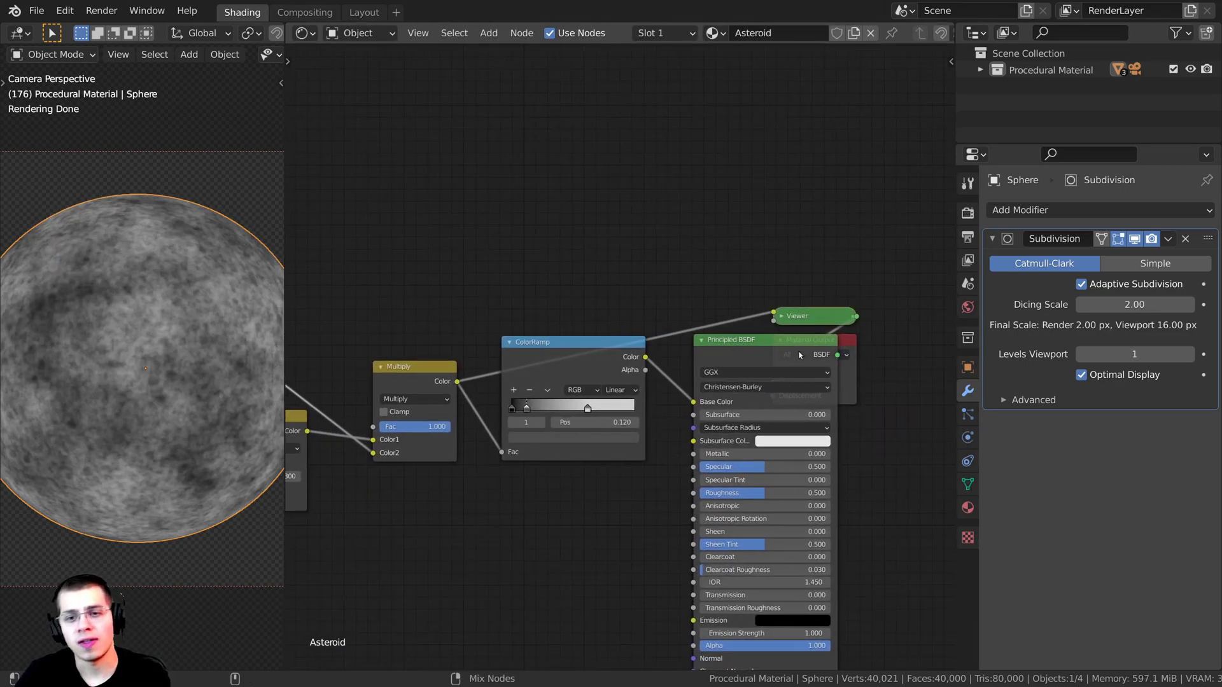
pyautogui.keyDown('ctrl'); pyautogui.keyDown('shift'); pyautogui.click(778, 354); pyautogui.keyUp('shift'); pyautogui.keyUp('ctrl')
pyautogui.moveTo(778, 354); pyautogui.dragTo(686, 355, button='middle')
pyautogui.moveTo(756, 344); pyautogui.dragTo(869, 343)
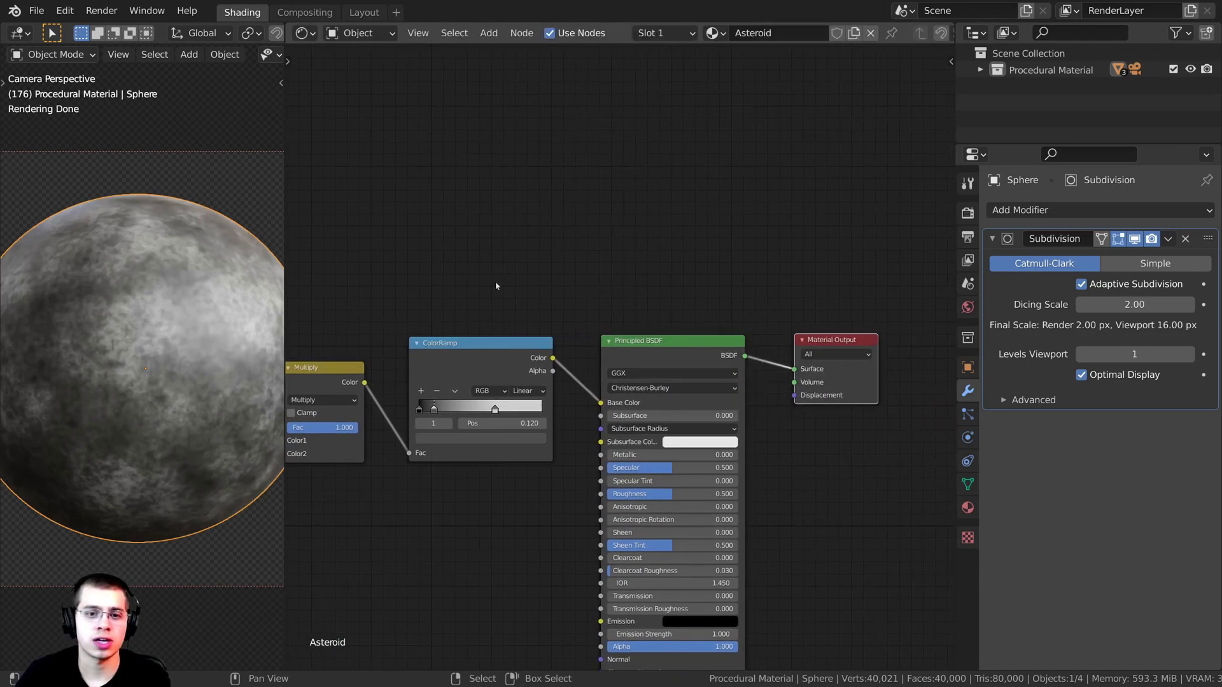
# Step: Connect the ColorRamp's Color output to the Principled BSDF's Roughness input and inspect the reflections on the sphere
pyautogui.keyDown('shift'); pyautogui.moveTo(174, 364); pyautogui.dragTo(173, 350, button='middle'); pyautogui.keyUp('shift')
pyautogui.scroll(1, 181, 355)
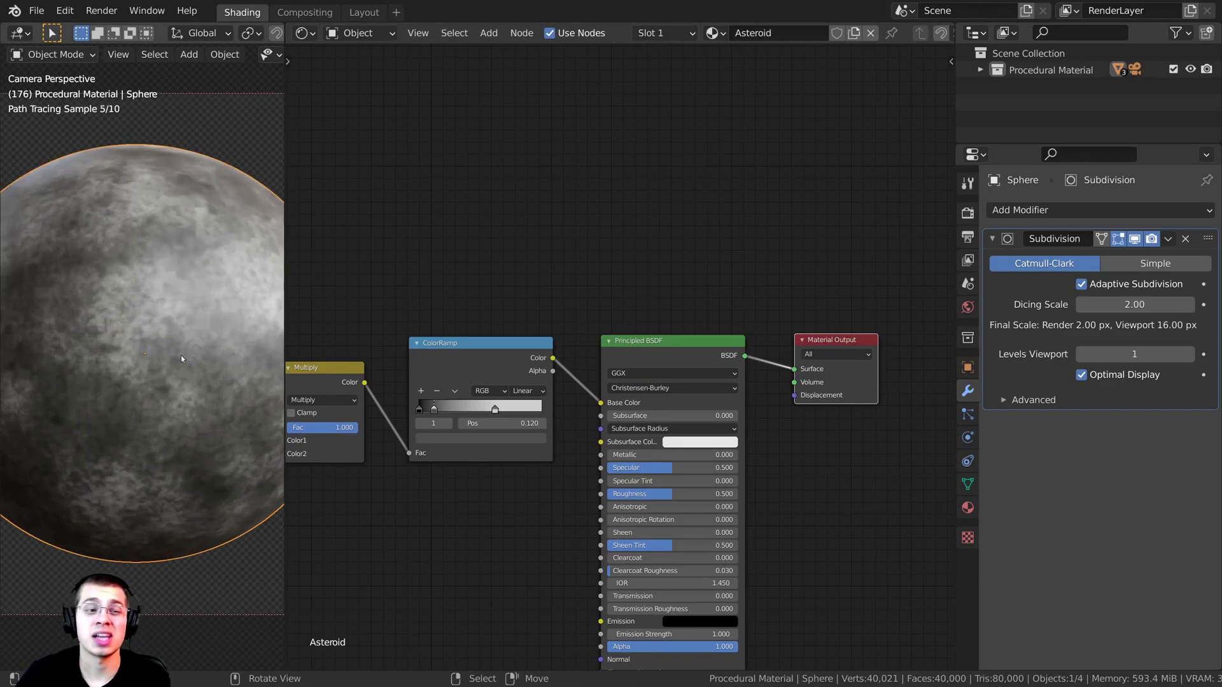
pyautogui.moveTo(595, 394); pyautogui.dragTo(655, 381, button='middle')
pyautogui.scroll(-1, 655, 382)
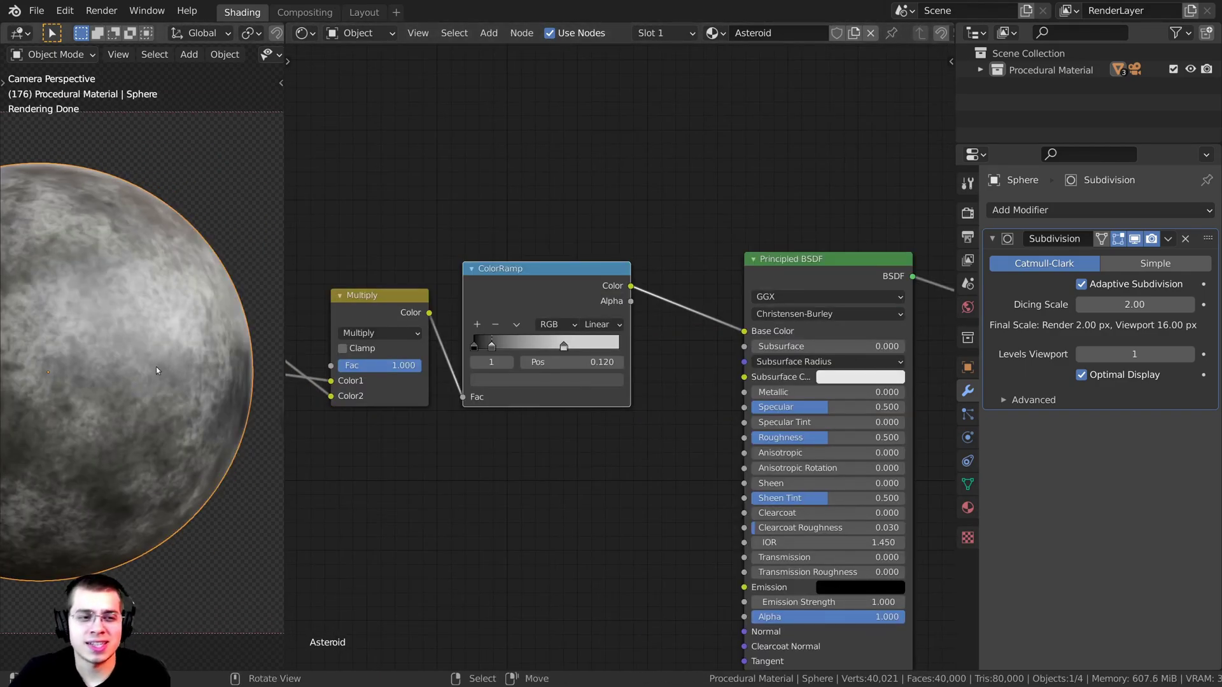
pyautogui.scroll(-1, 155, 366)
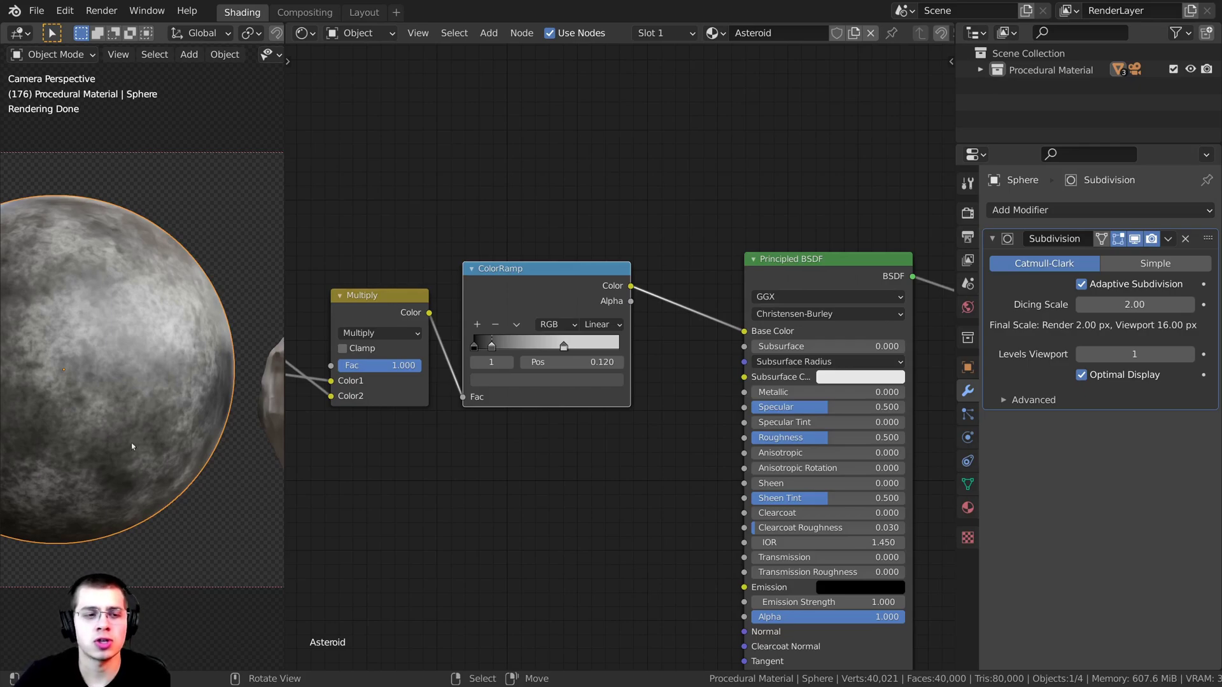
pyautogui.moveTo(661, 268); pyautogui.dragTo(677, 208, button='middle')
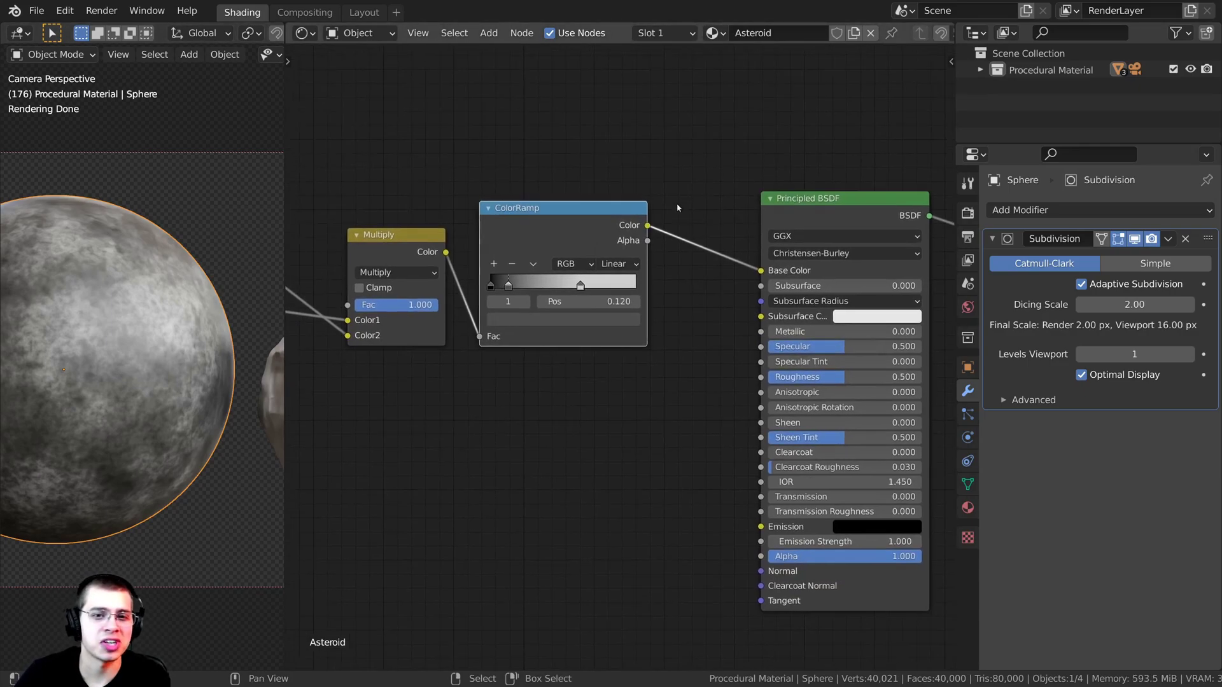
pyautogui.moveTo(604, 227); pyautogui.dragTo(761, 378)
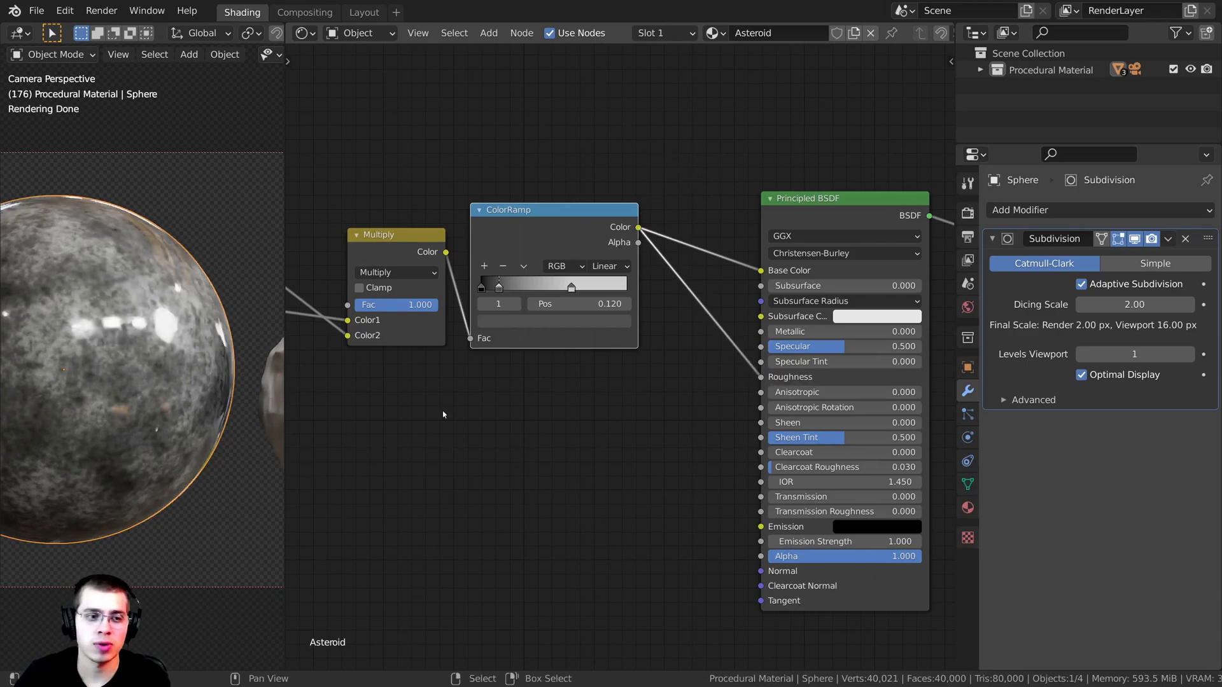
pyautogui.moveTo(677, 428); pyautogui.dragTo(666, 406, button='middle')
pyautogui.scroll(1, 115, 357)
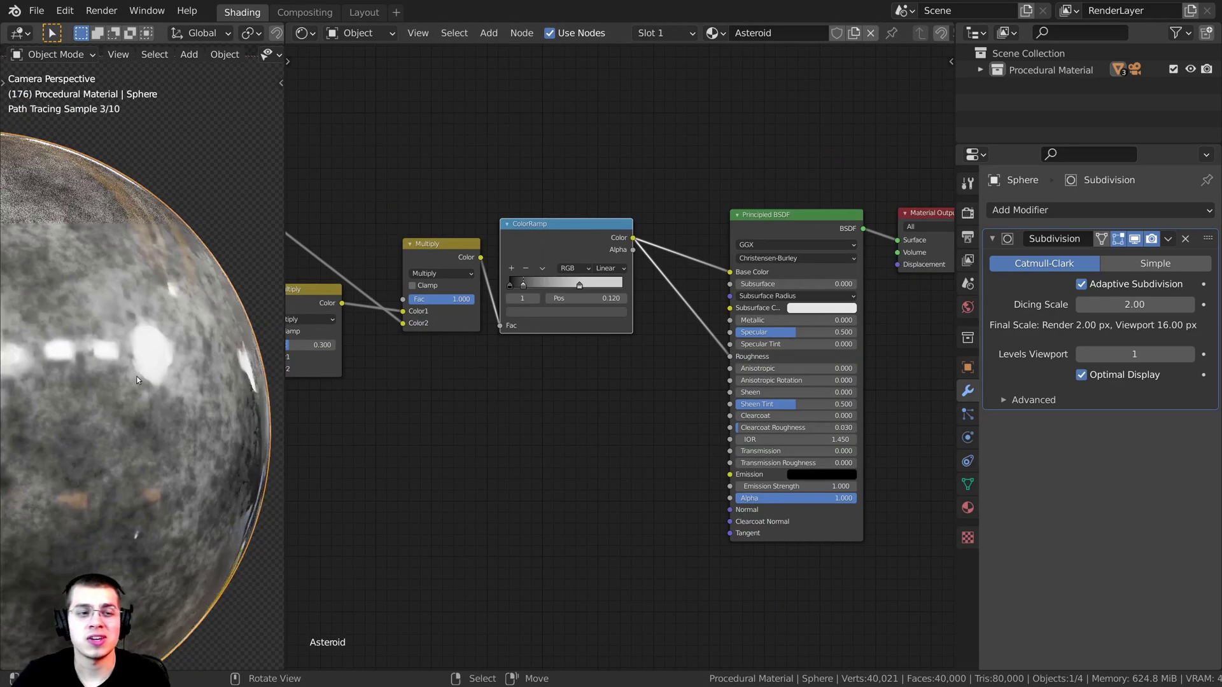
pyautogui.scroll(-1, 165, 377)
# Step: Add a ColorRamp node on the link between the existing ColorRamp's Color output and the Principled BSDF's Roughness input
pyautogui.moveTo(608, 335); pyautogui.dragTo(616, 327, button='middle')
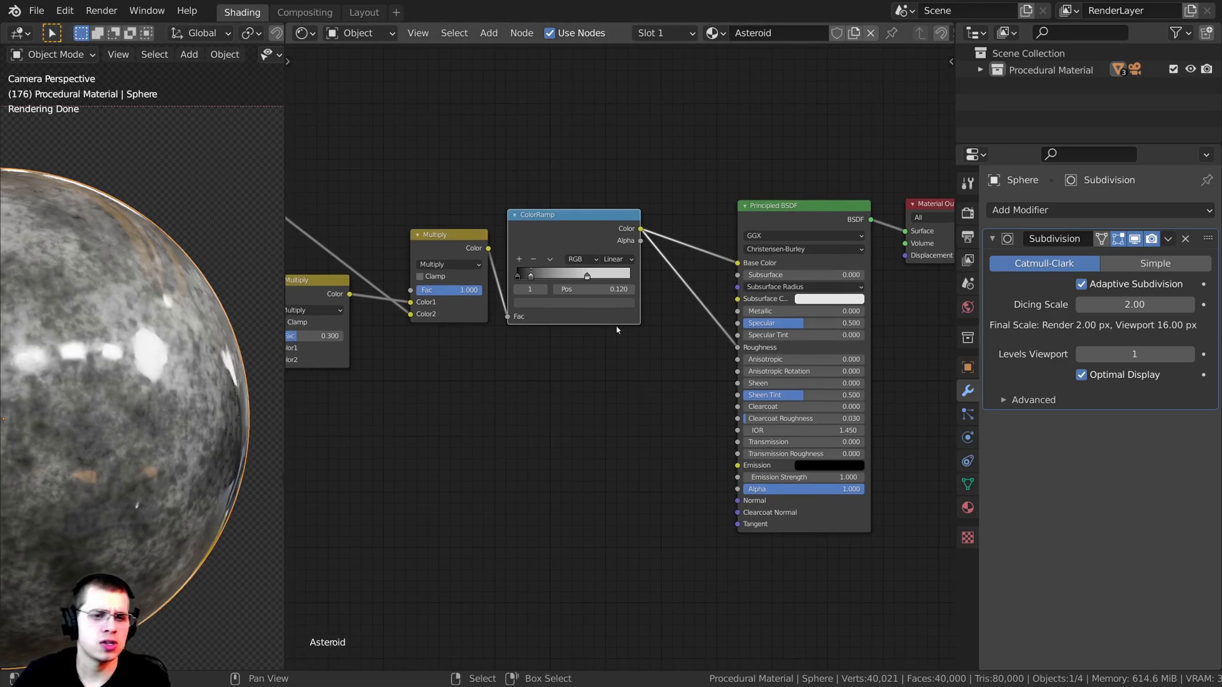
pyautogui.scroll(1, 714, 263)
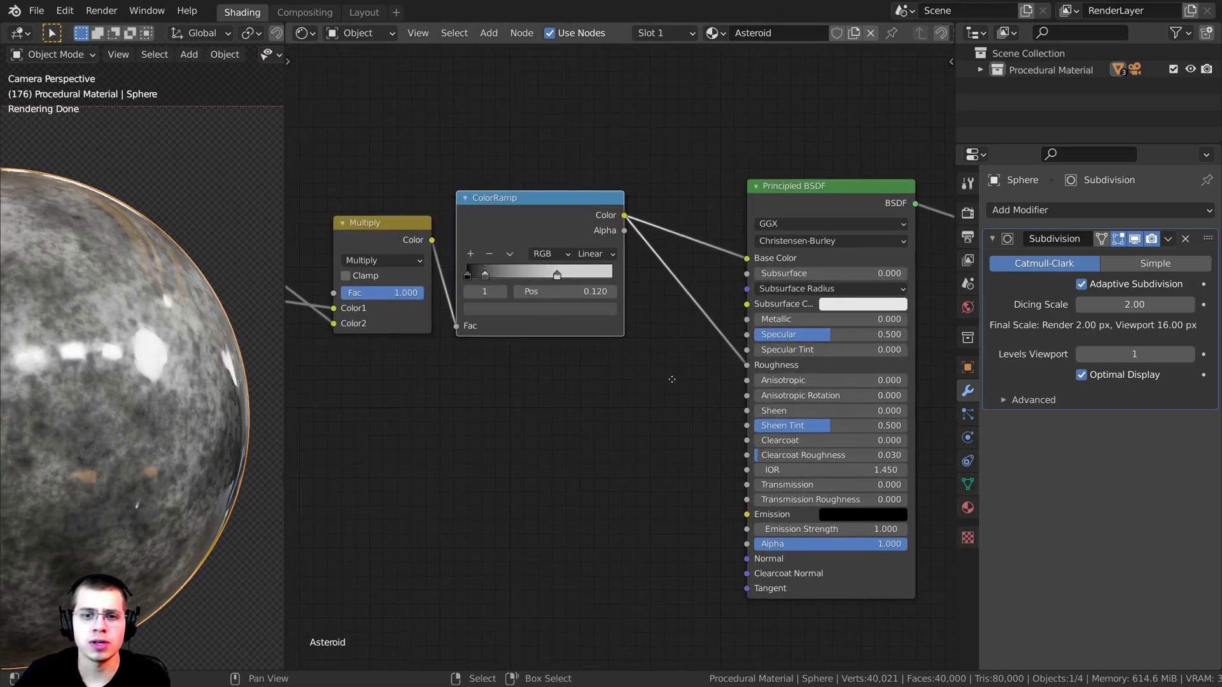
pyautogui.hotkey('shift', 'a')
pyautogui.click(615, 361)
pyautogui.write('col')
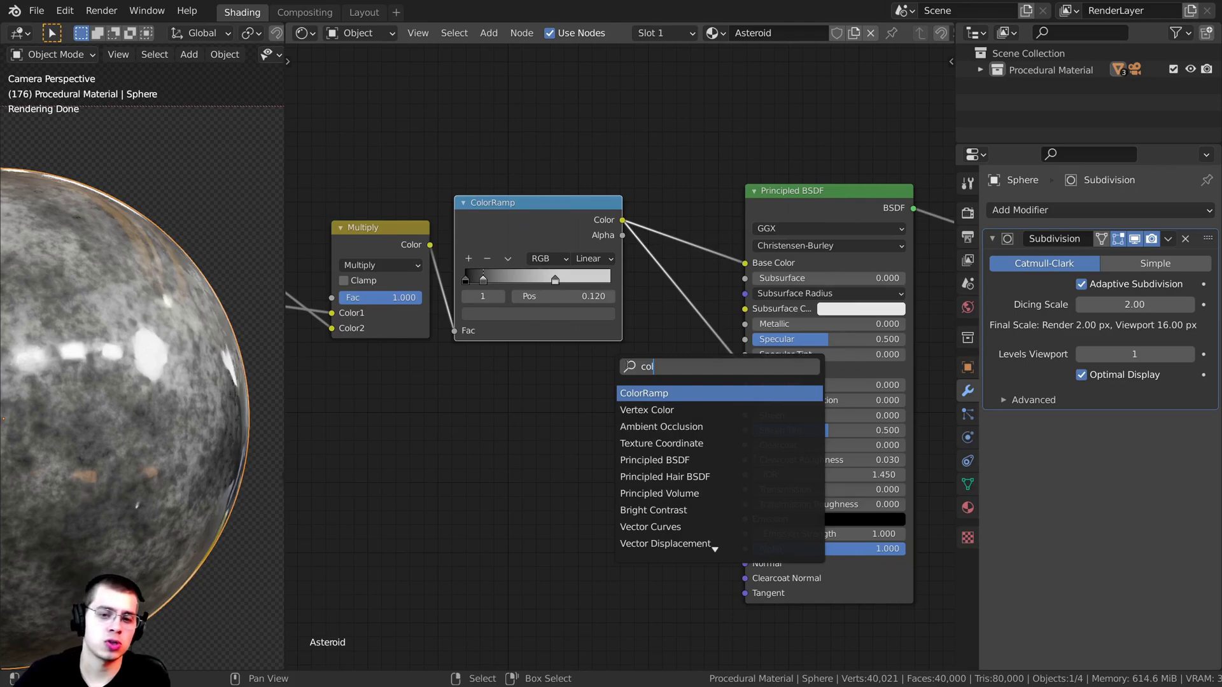
pyautogui.press('Return')
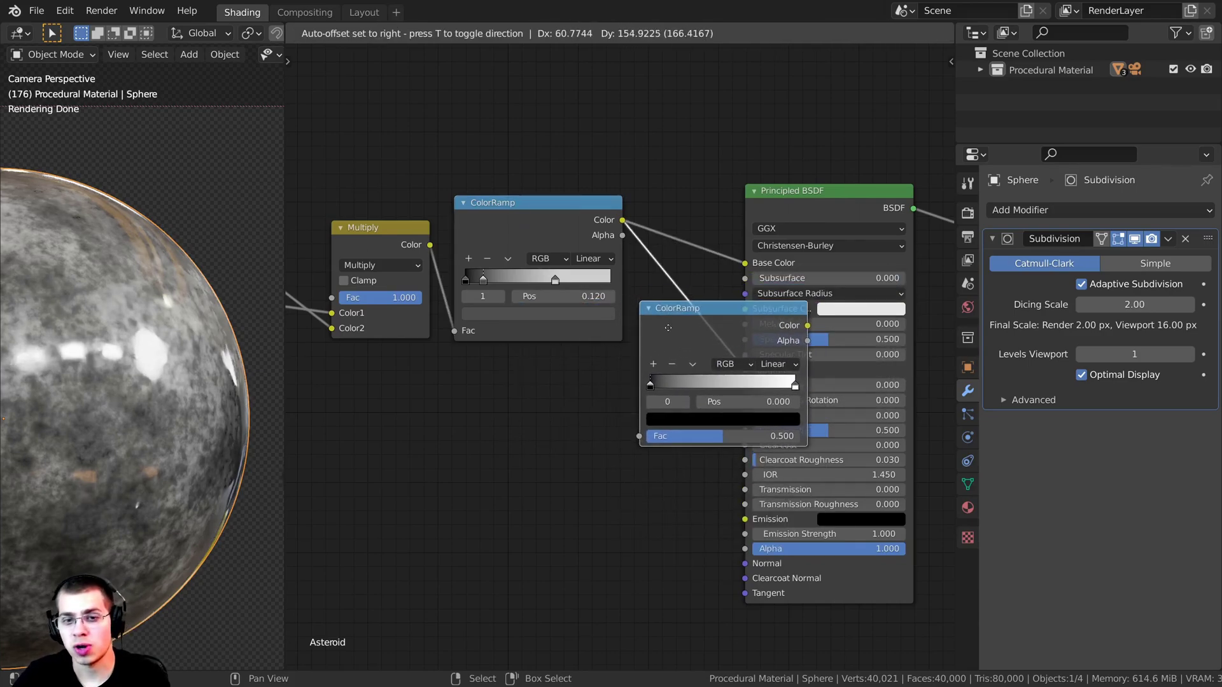
pyautogui.click(668, 330)
# Step: Lighten the black stop of the roughness ColorRamp to light grey and reposition the node
pyautogui.scroll(2, 626, 471)
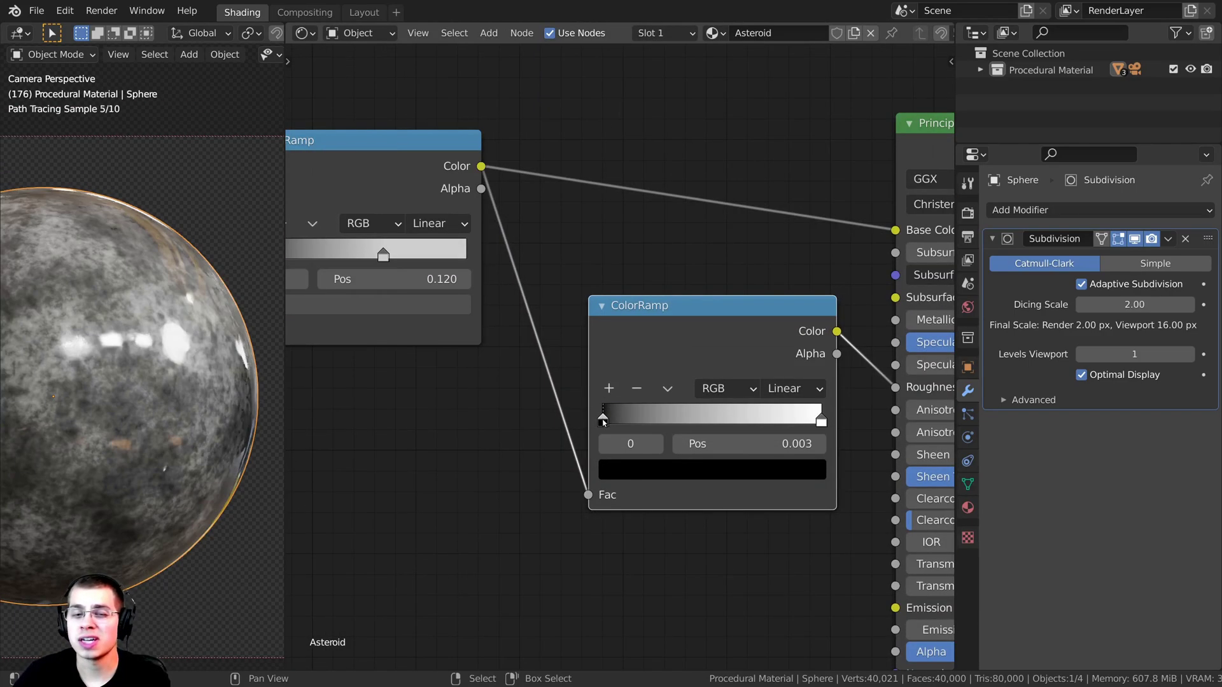
pyautogui.click(627, 476)
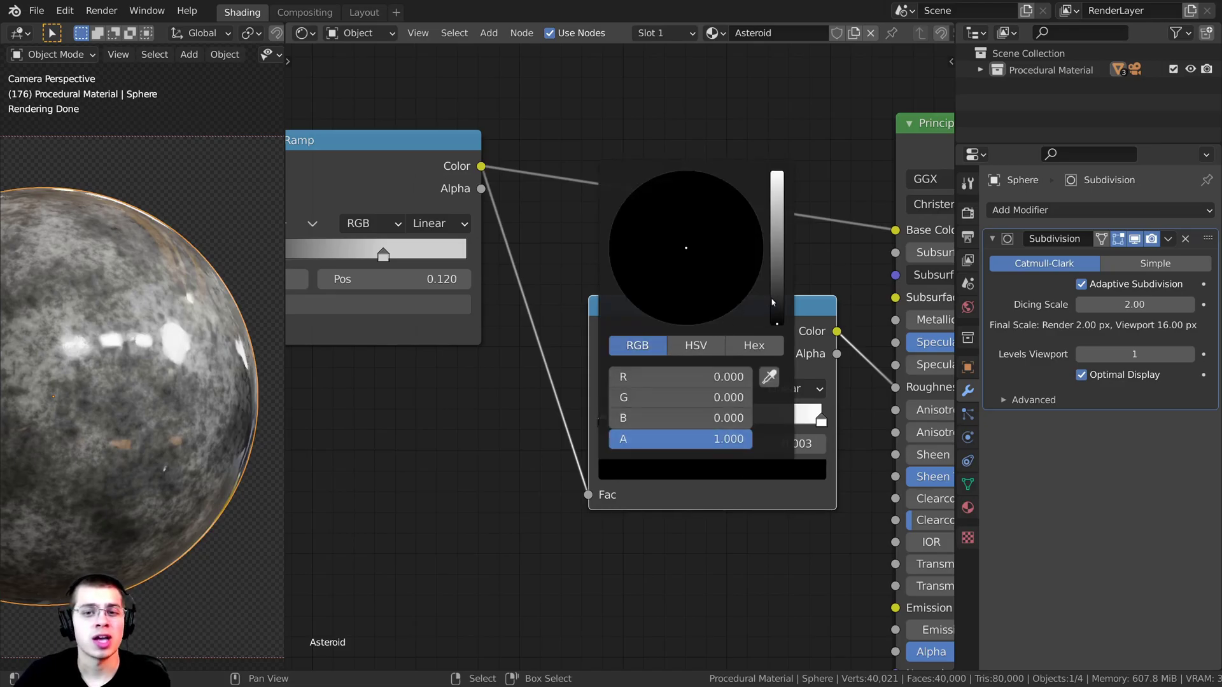
pyautogui.moveTo(776, 304); pyautogui.dragTo(777, 206)
pyautogui.click(674, 469)
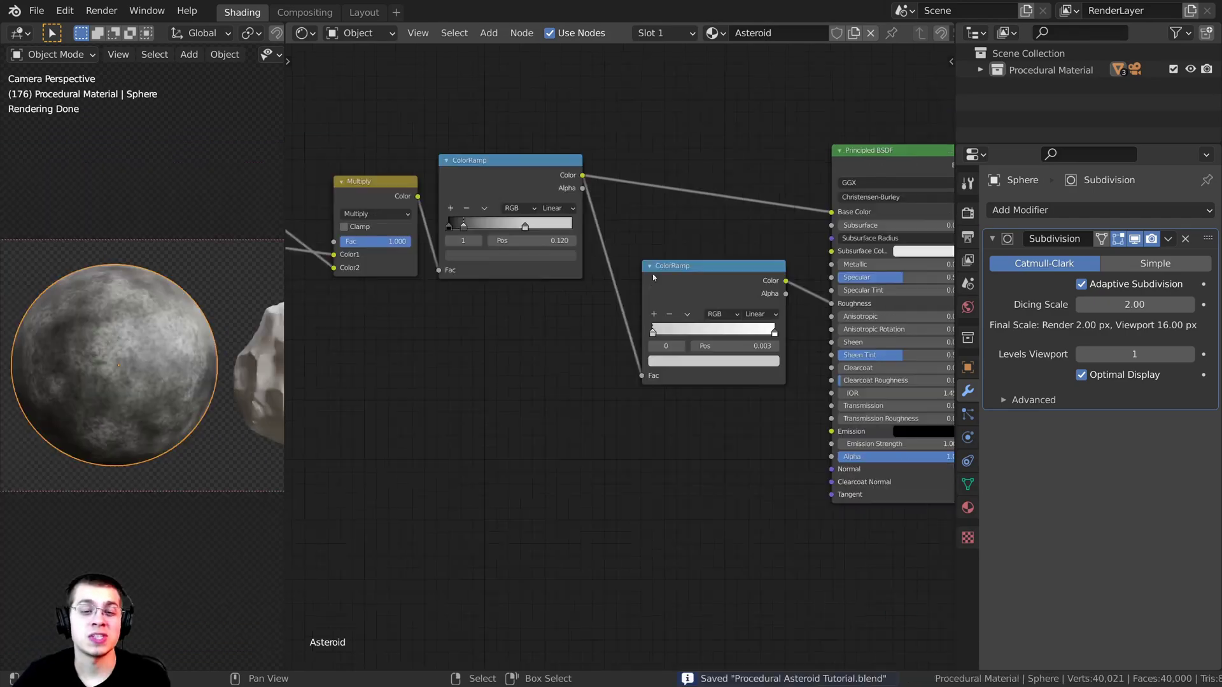
pyautogui.moveTo(651, 273); pyautogui.dragTo(670, 258)
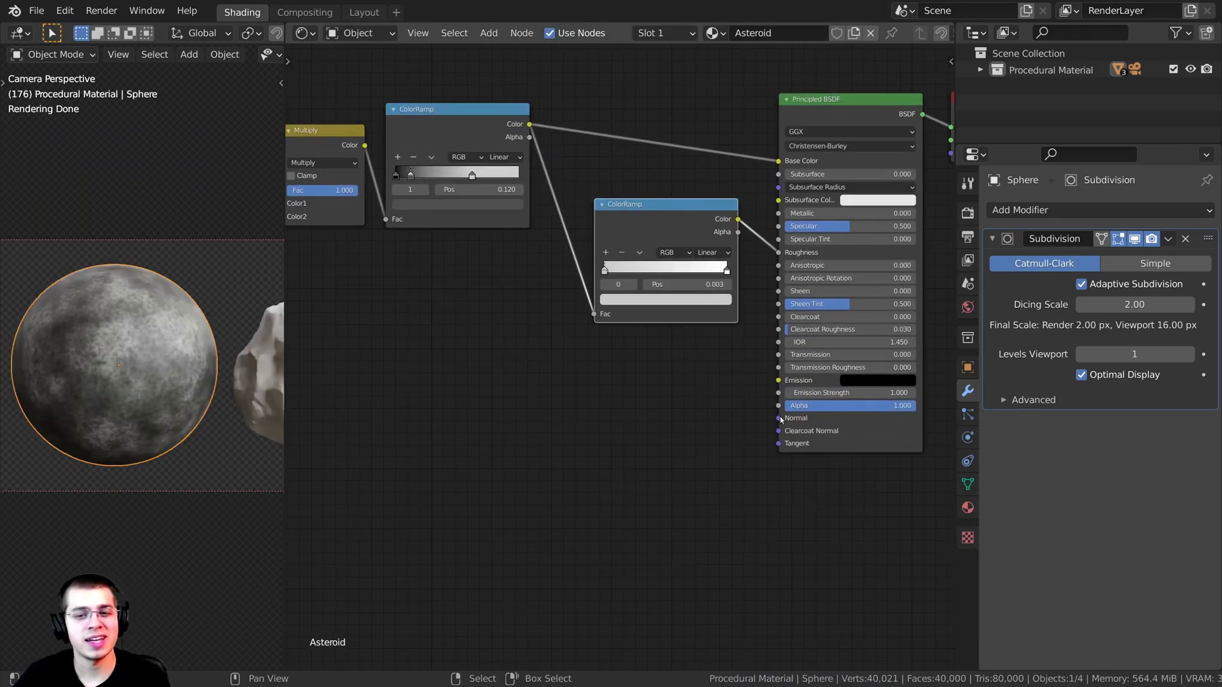
# Step: Add a Bump node below the roughness ColorRamp, beside the Principled BSDF's Normal input
pyautogui.moveTo(779, 418); pyautogui.dragTo(731, 388)
pyautogui.moveTo(580, 393); pyautogui.dragTo(579, 393)
pyautogui.scroll(-1, 753, 382)
pyautogui.moveTo(578, 393); pyautogui.dragTo(631, 390, button='middle')
pyautogui.scroll(2, 630, 391)
pyautogui.hotkey('shift', 'a')
pyautogui.click(660, 331)
pyautogui.write('bum')
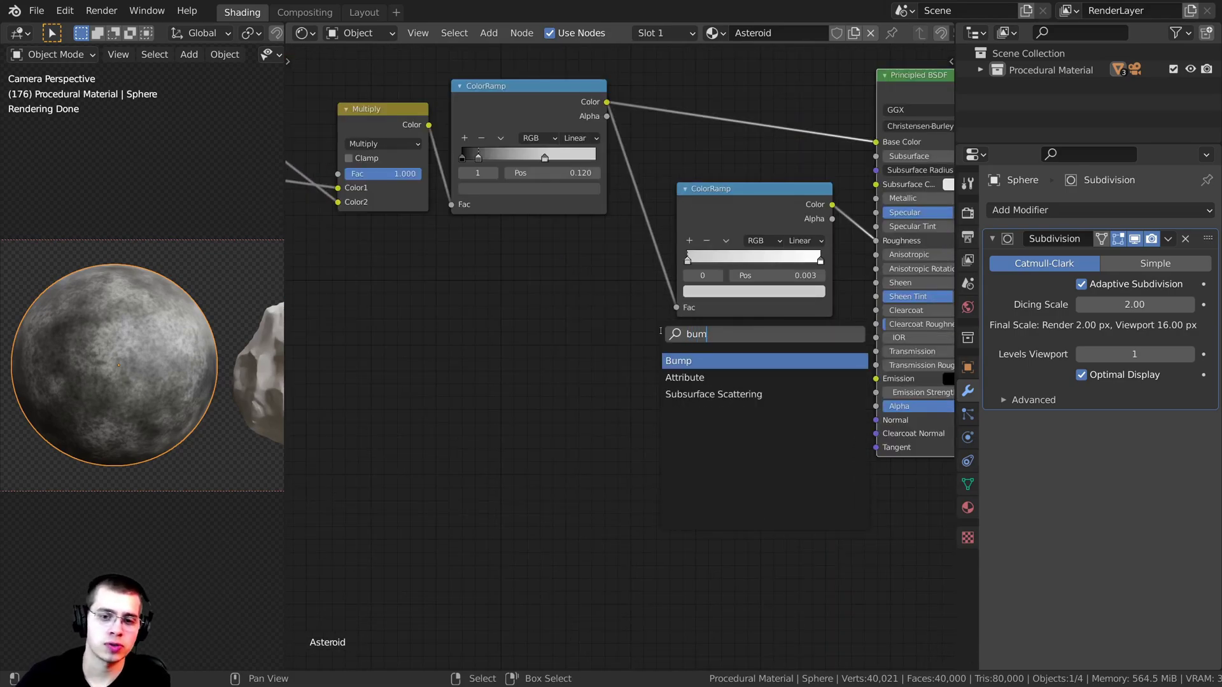
pyautogui.click(679, 360)
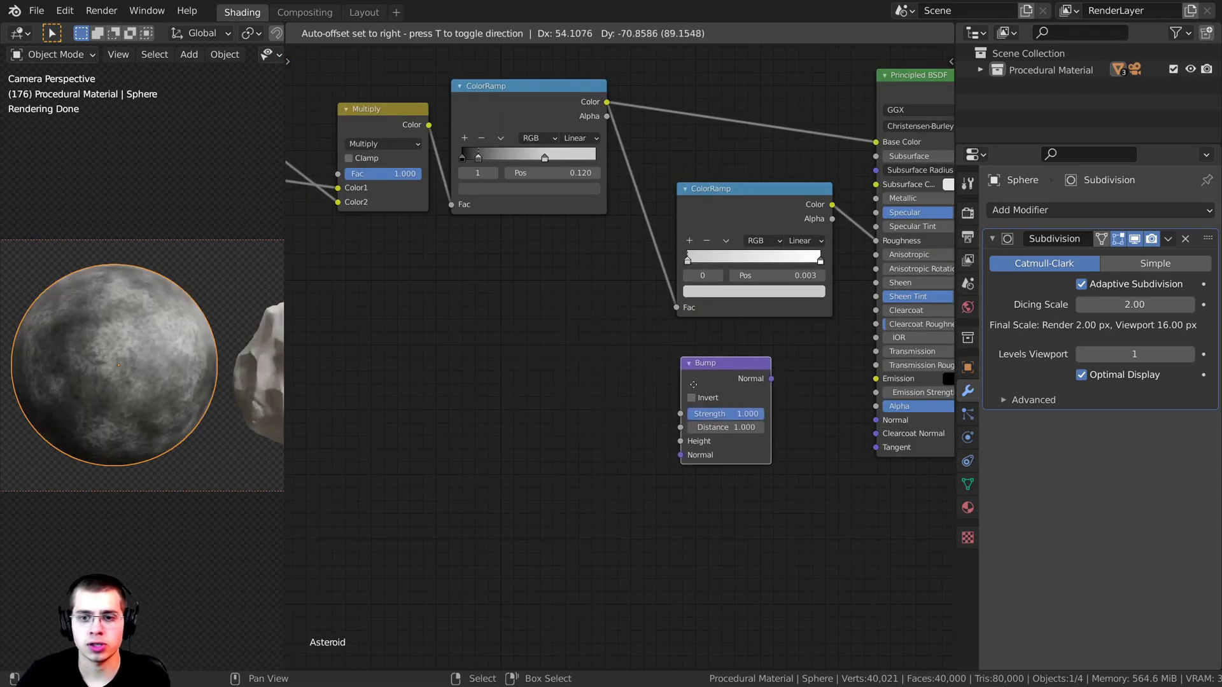
pyautogui.click(730, 377)
# Step: Connect the 0.300-factor Multiply's Color output to the Bump's Height and the Bump's Normal output to the Principled BSDF's Normal
pyautogui.scroll(-3, 495, 385)
pyautogui.moveTo(484, 385); pyautogui.dragTo(544, 384, button='middle')
pyautogui.scroll(1, 411, 471)
pyautogui.moveTo(404, 216); pyautogui.dragTo(396, 176, button='middle')
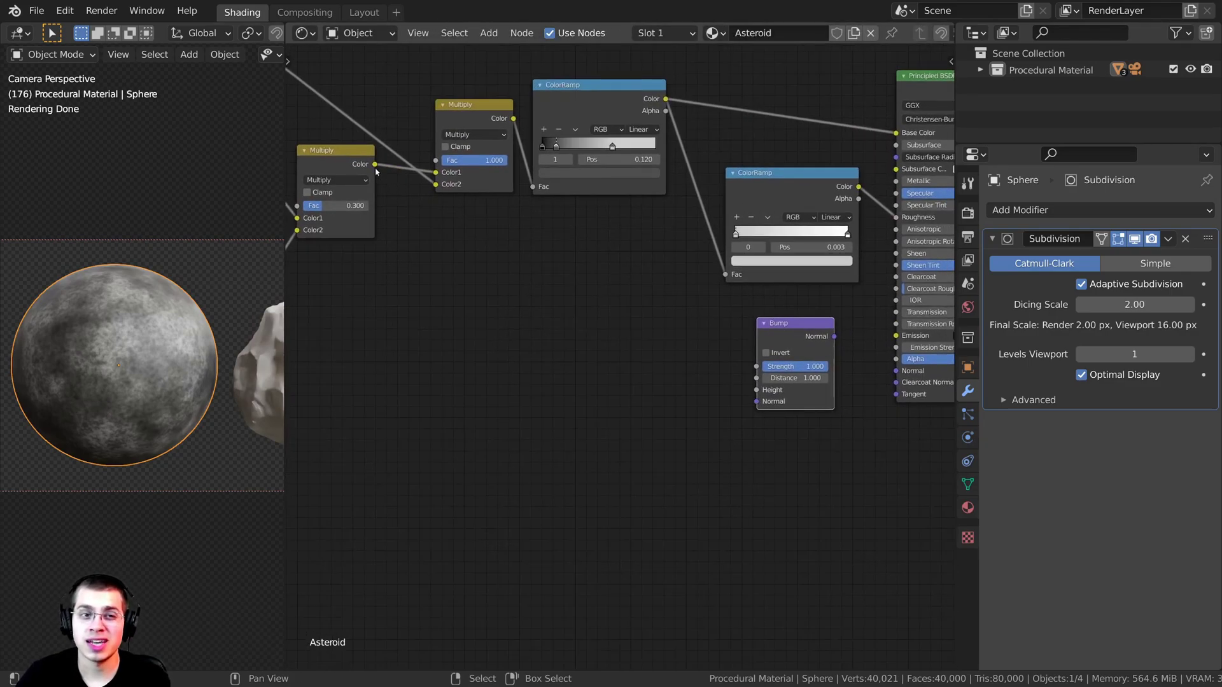
pyautogui.moveTo(374, 165); pyautogui.dragTo(374, 116)
pyautogui.moveTo(532, 150); pyautogui.dragTo(753, 396)
pyautogui.moveTo(754, 396); pyautogui.dragTo(562, 412, button='middle')
pyautogui.moveTo(626, 359); pyautogui.dragTo(705, 386)
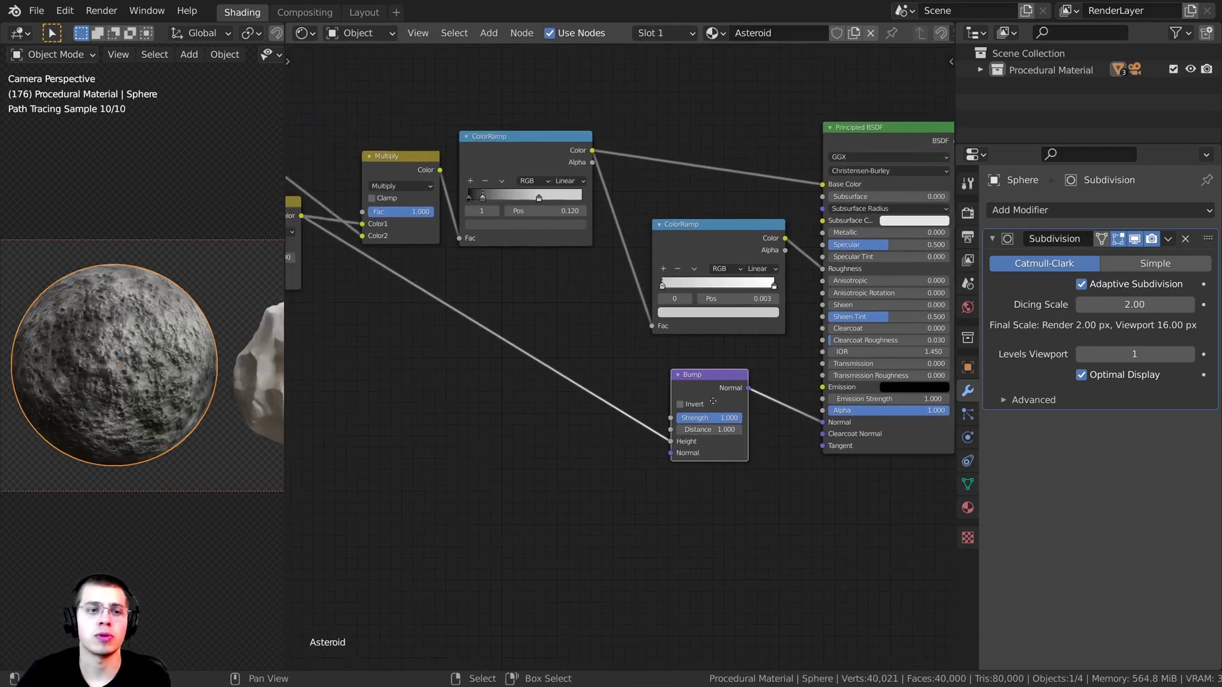
# Step: Set the Bump node's Strength to 0.6
pyautogui.scroll(3, 584, 374)
pyautogui.click(598, 389)
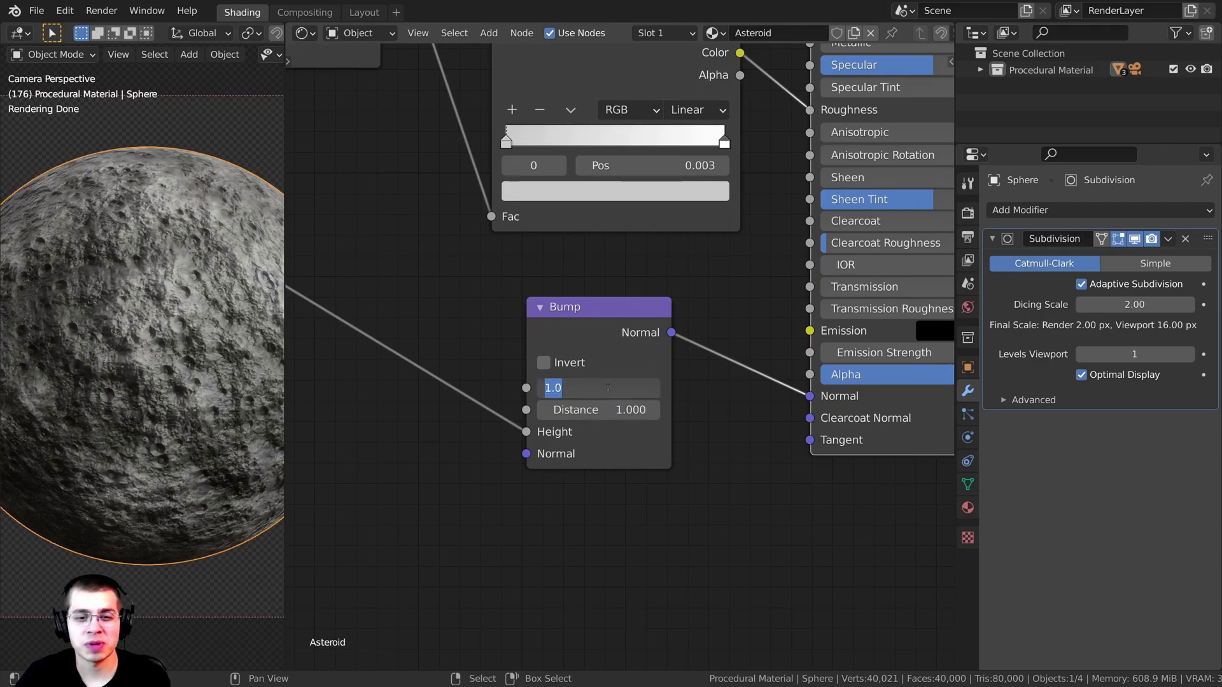
pyautogui.press('Return')
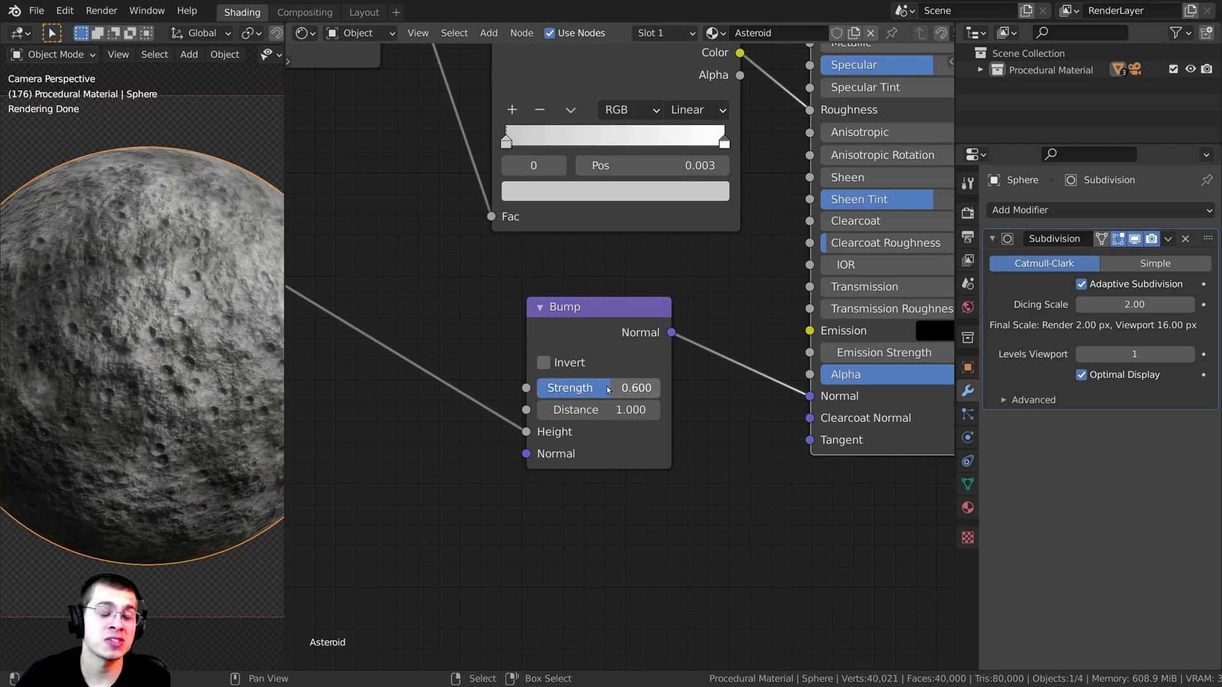
# Step: Duplicate the Bump node and insert the copy on the Normal link between the original Bump and the Principled BSDF
pyautogui.scroll(-5, 463, 466)
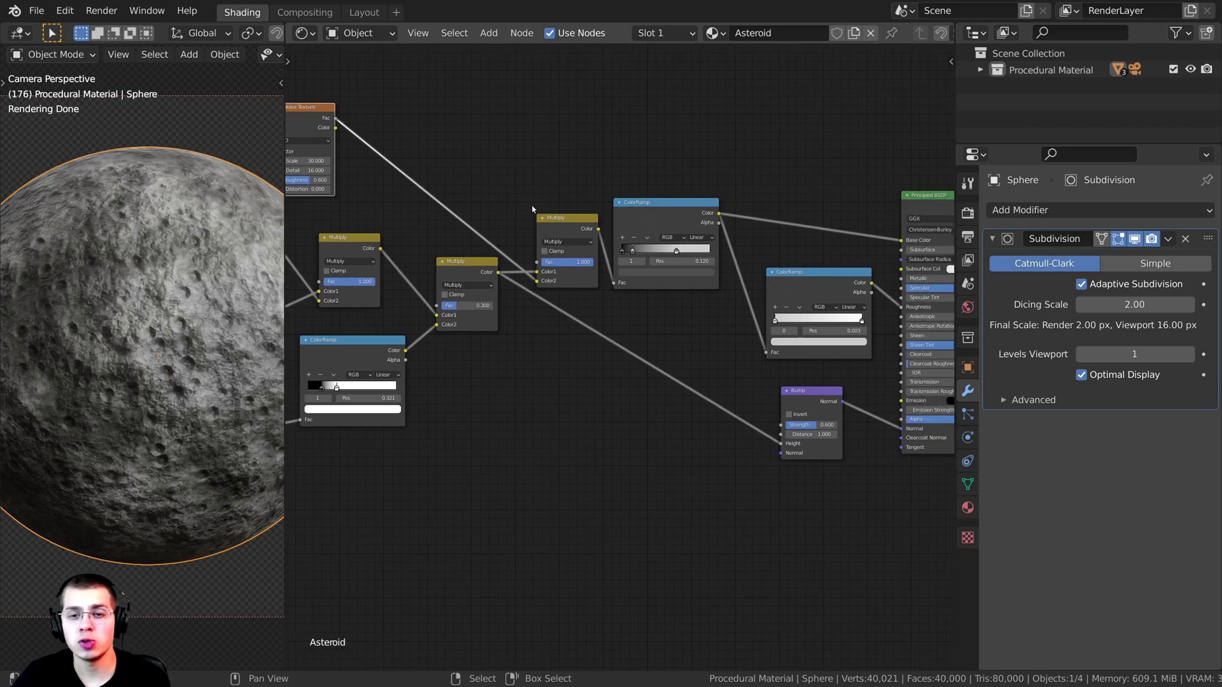
pyautogui.moveTo(475, 219); pyautogui.dragTo(491, 221, button='middle')
pyautogui.moveTo(333, 142)
pyautogui.mouseDown()
pyautogui.moveTo(348, 134)
pyautogui.moveTo(333, 142)
pyautogui.mouseUp()
pyautogui.moveTo(471, 214); pyautogui.dragTo(466, 215, button='middle')
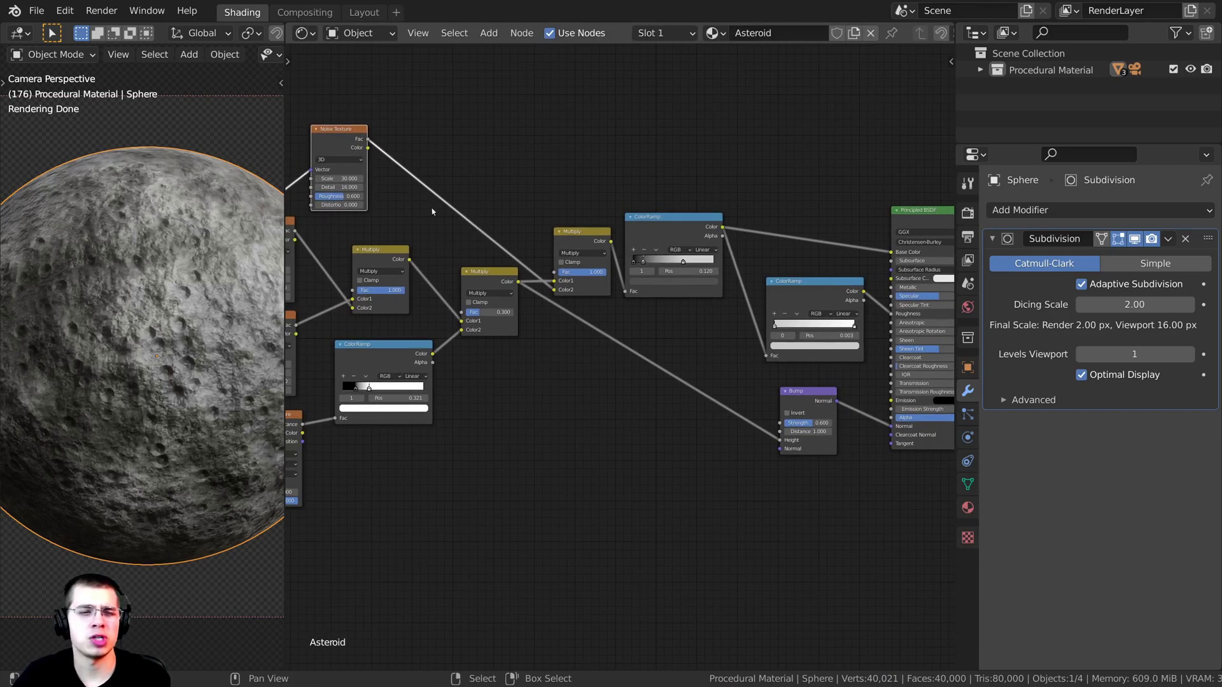
pyautogui.moveTo(342, 141); pyautogui.dragTo(328, 148)
pyautogui.moveTo(886, 453); pyautogui.dragTo(756, 398, button='middle')
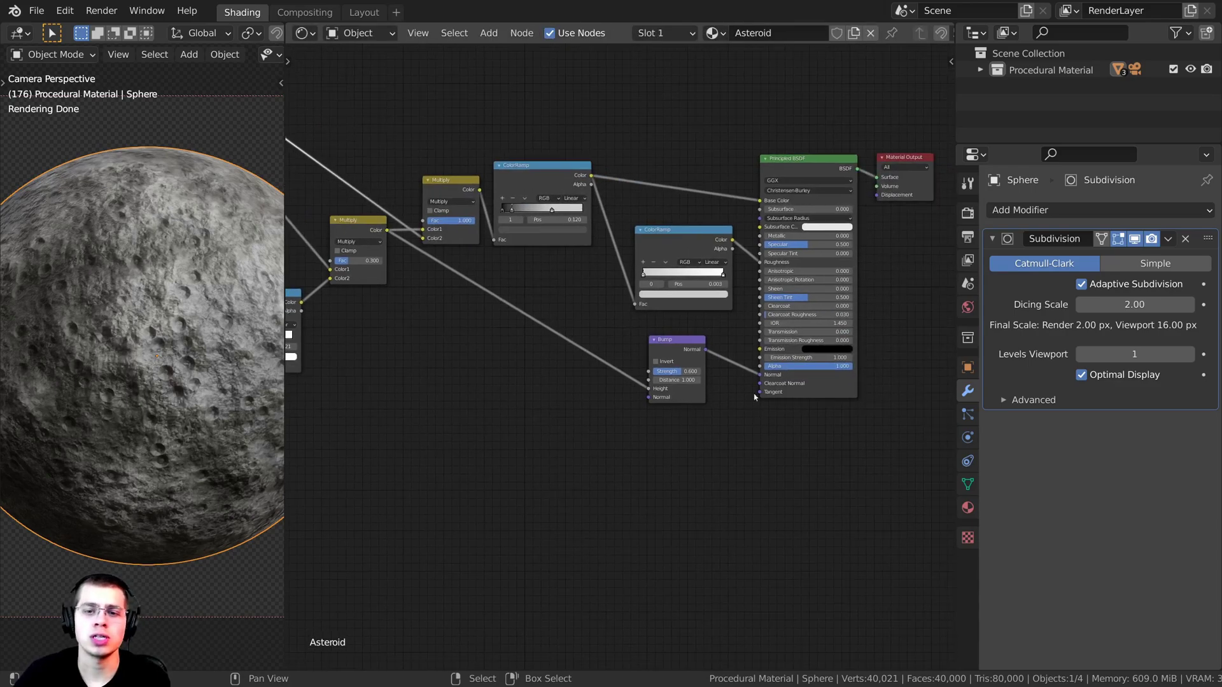
pyautogui.scroll(3, 678, 337)
pyautogui.moveTo(678, 336); pyautogui.dragTo(645, 337)
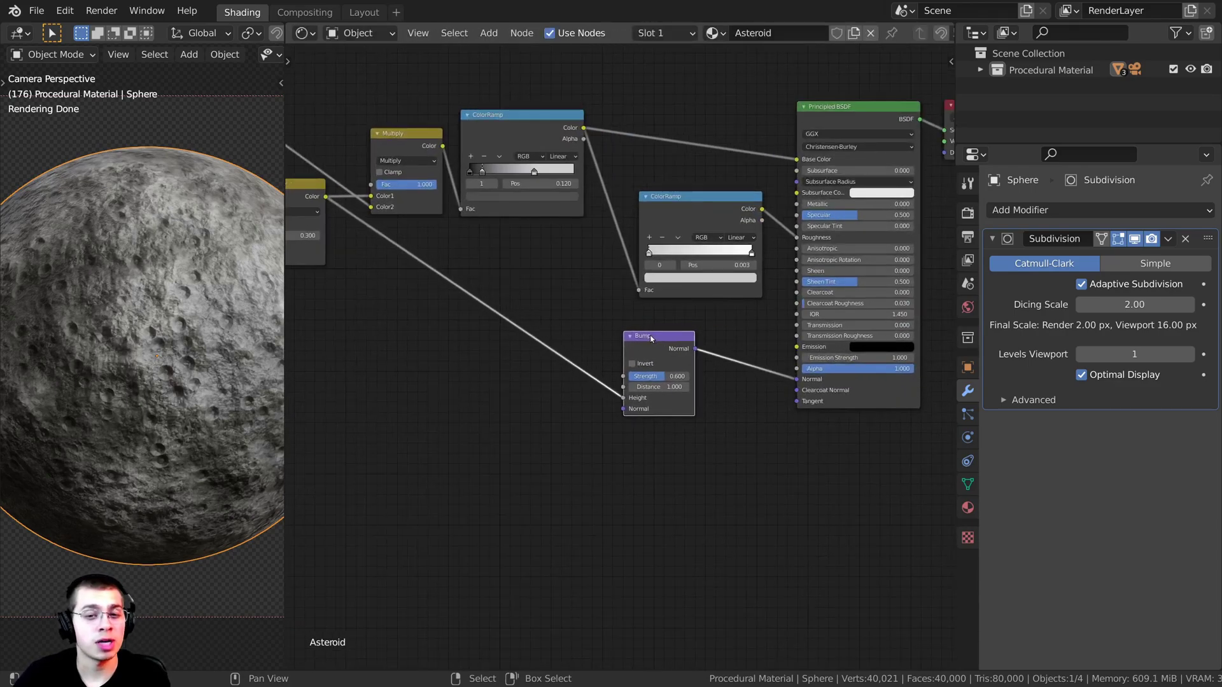
pyautogui.hotkey('shift', 'd')
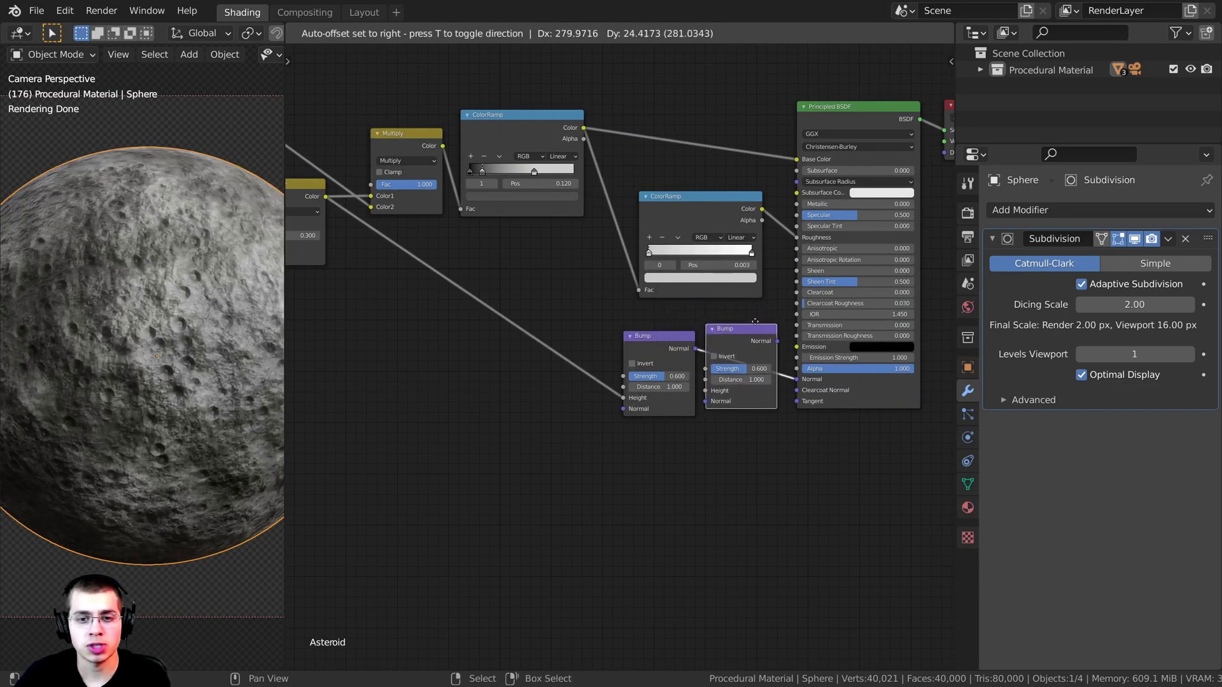
pyautogui.click(755, 324)
pyautogui.scroll(2, 694, 343)
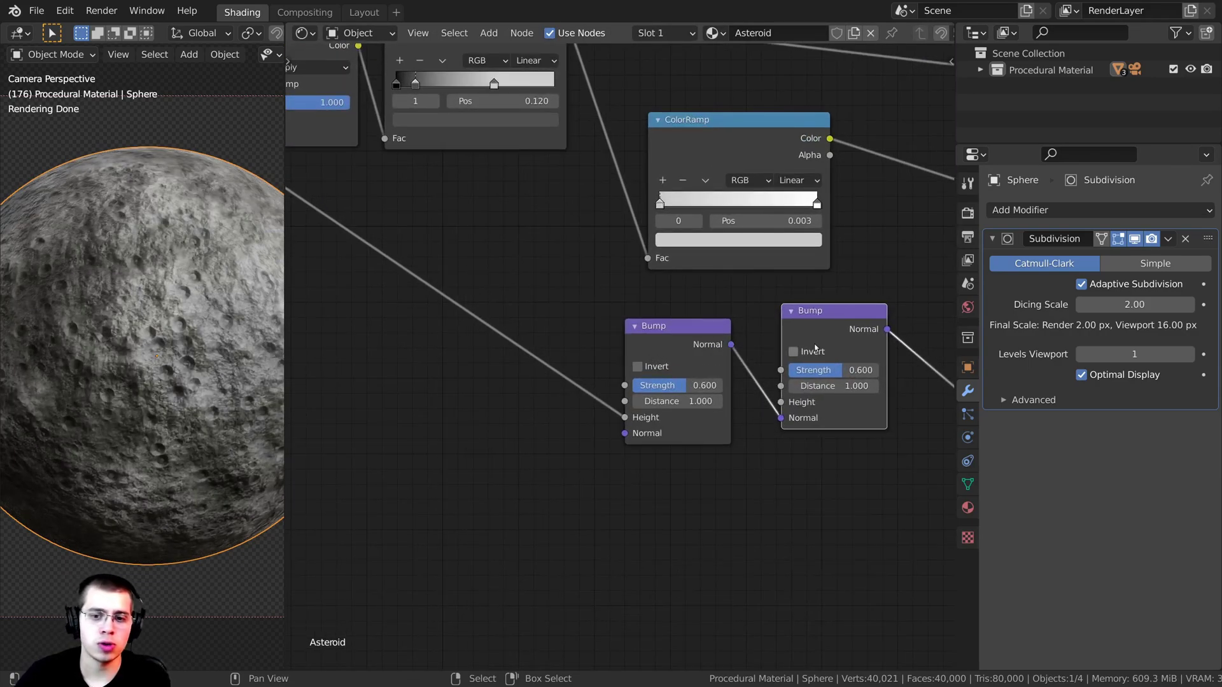
pyautogui.moveTo(829, 342); pyautogui.dragTo(844, 345)
# Step: Connect the Fac output of the uppermost Noise Texture to the second Bump's Height input
pyautogui.moveTo(799, 408); pyautogui.dragTo(697, 303)
pyautogui.scroll(-5, 582, 352)
pyautogui.moveTo(582, 352); pyautogui.dragTo(560, 421, button='middle')
pyautogui.scroll(-5, 535, 357)
pyautogui.moveTo(344, 307); pyautogui.dragTo(456, 277, button='middle')
pyautogui.moveTo(378, 156); pyautogui.dragTo(404, 81)
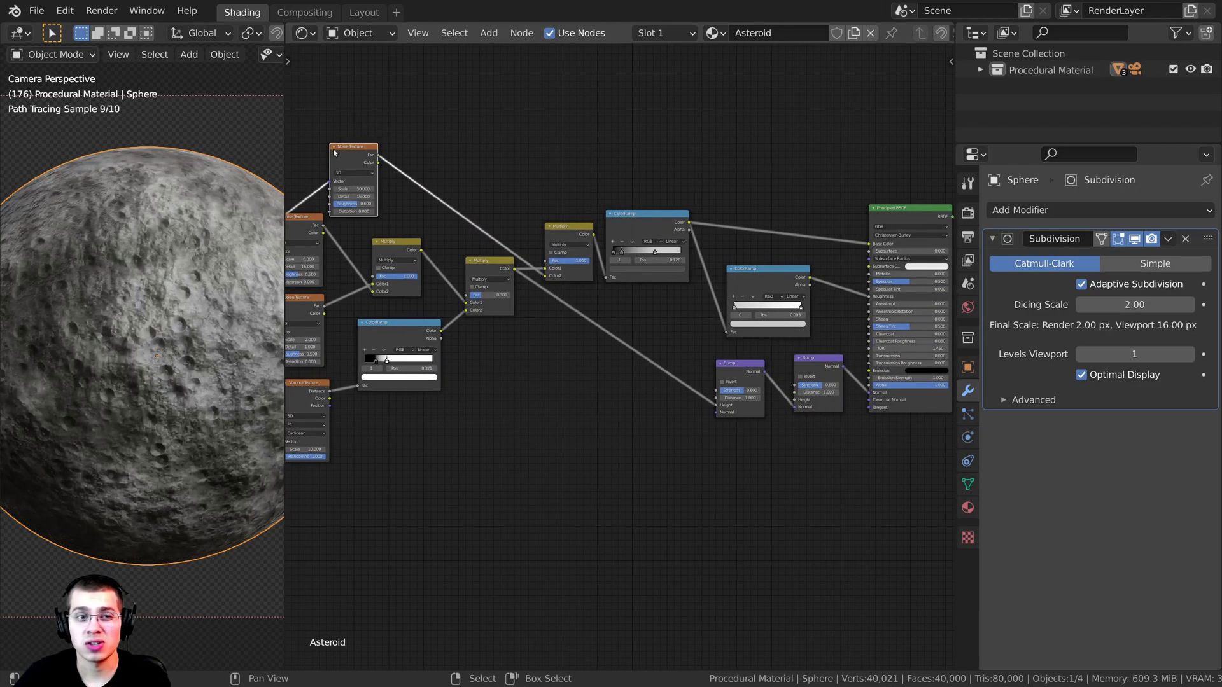
pyautogui.moveTo(361, 179); pyautogui.dragTo(399, 119)
pyautogui.moveTo(576, 95); pyautogui.dragTo(803, 401)
pyautogui.moveTo(804, 401); pyautogui.dragTo(704, 416, button='middle')
pyautogui.scroll(2, 705, 415)
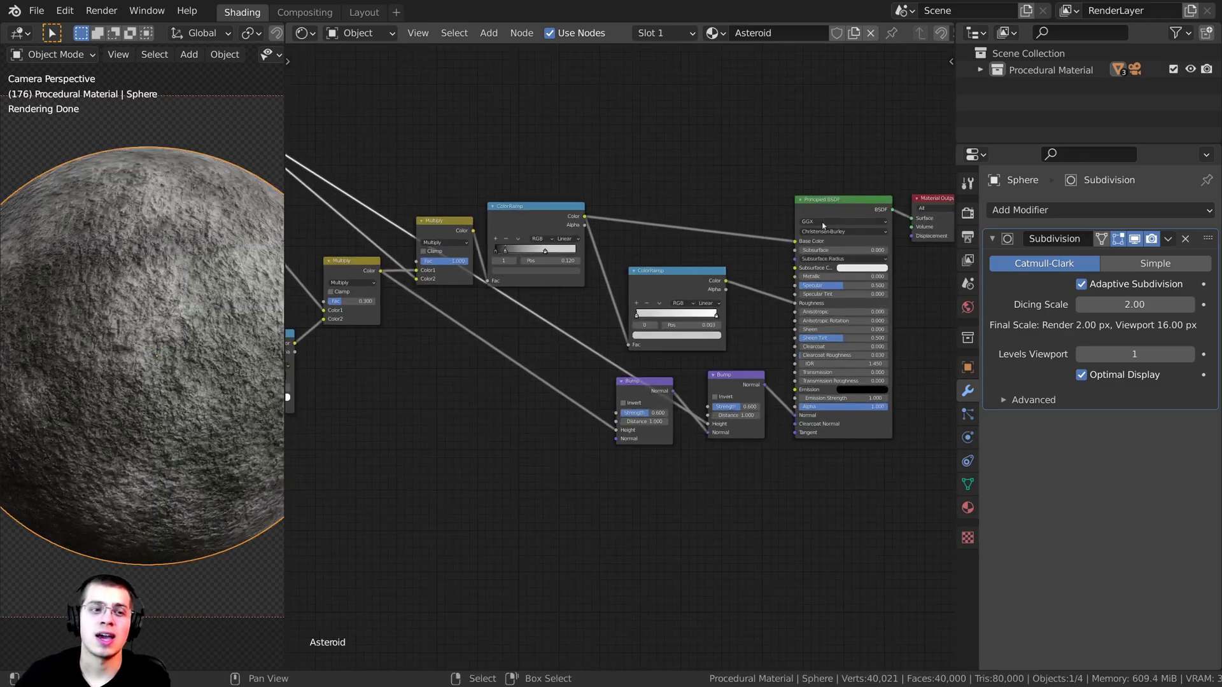
# Step: Examine the combined bump detail on the sphere and space the two Bump nodes apart
pyautogui.keyDown('shift'); pyautogui.moveTo(152, 312); pyautogui.dragTo(147, 306, button='middle'); pyautogui.keyUp('shift')
pyautogui.scroll(2, 147, 306)
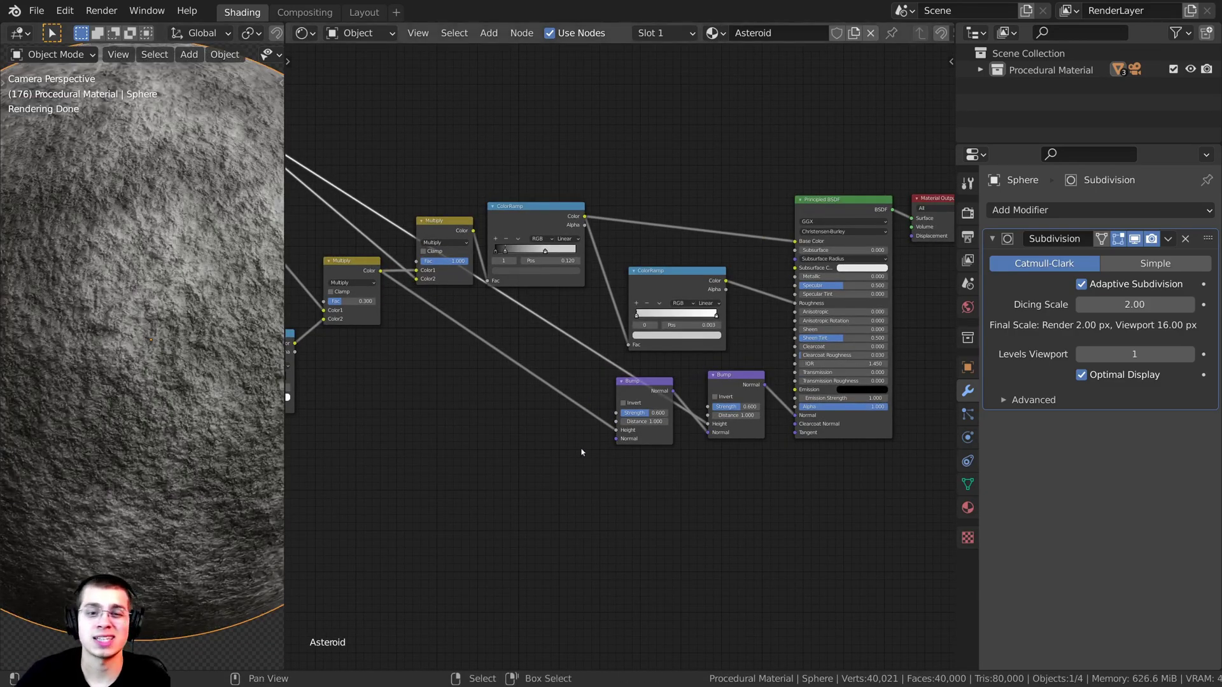
pyautogui.scroll(4, 648, 428)
pyautogui.scroll(-1, 115, 371)
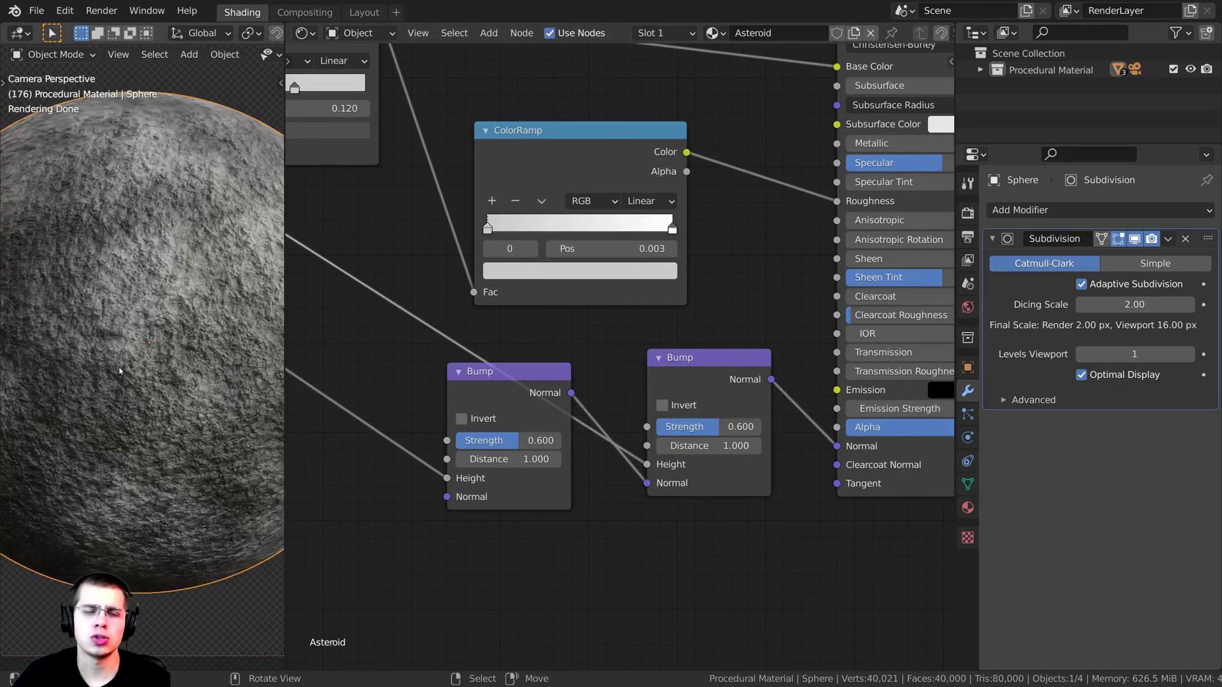
pyautogui.scroll(1, 622, 356)
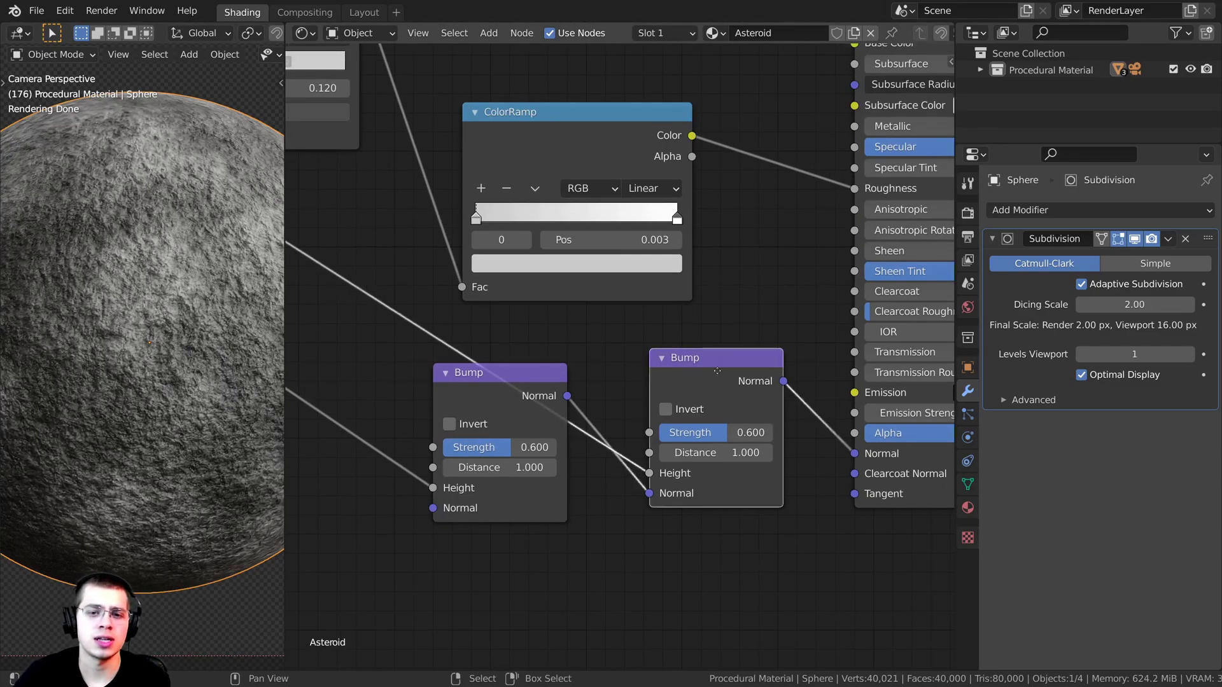
pyautogui.moveTo(739, 391); pyautogui.dragTo(713, 369)
pyautogui.moveTo(520, 408); pyautogui.dragTo(440, 455)
pyautogui.moveTo(733, 399); pyautogui.dragTo(747, 403)
# Step: Set the second Bump node's Strength to 0.3
pyautogui.click(709, 413)
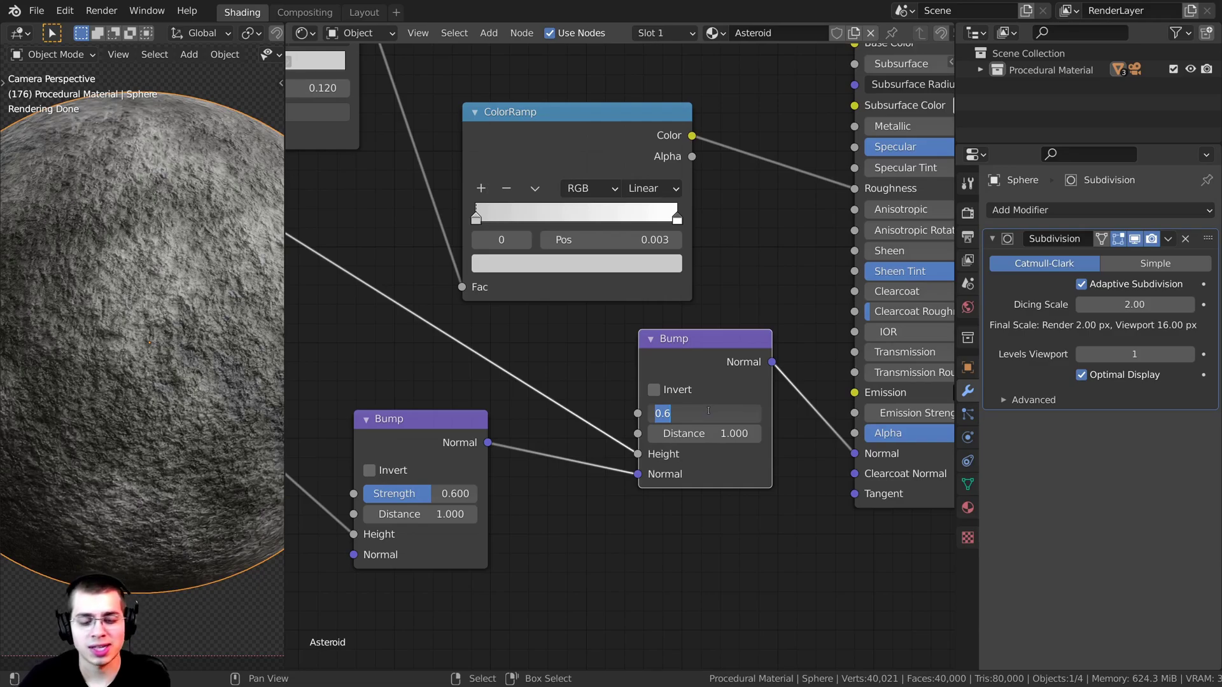
pyautogui.write('.3')
pyautogui.press('Return')
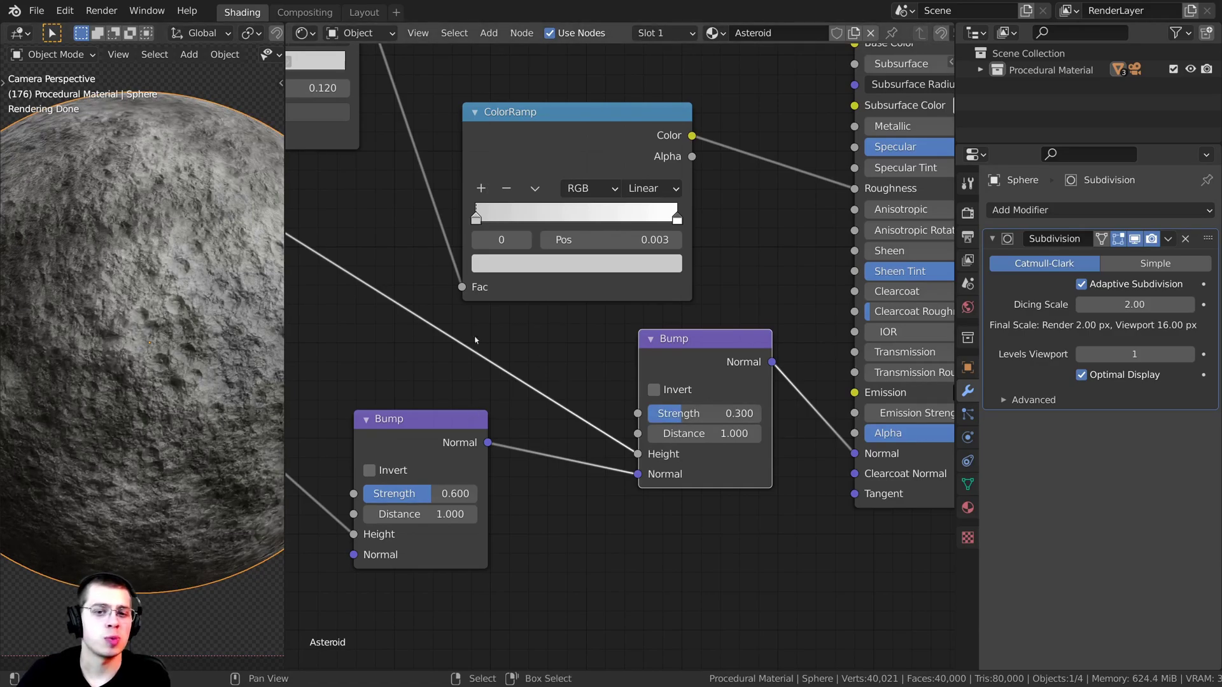
# Step: Mute and unmute the second Bump node to compare its fine detail on the sphere's surface
pyautogui.scroll(2, 185, 359)
pyautogui.moveTo(691, 354)
pyautogui.mouseDown()
pyautogui.moveTo(659, 356)
pyautogui.moveTo(674, 355)
pyautogui.mouseUp()
pyautogui.press('m')
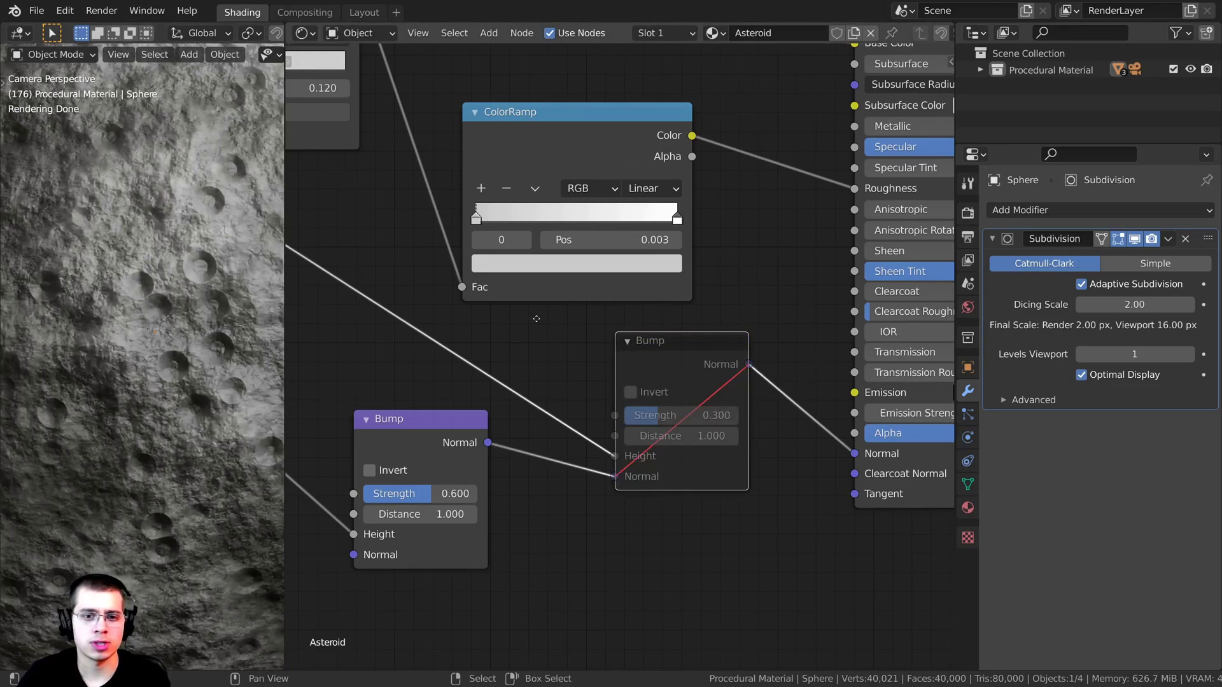
pyautogui.moveTo(535, 318); pyautogui.dragTo(544, 318, button='middle')
pyautogui.moveTo(679, 344)
pyautogui.mouseDown()
pyautogui.moveTo(668, 342)
pyautogui.moveTo(677, 346)
pyautogui.mouseUp()
pyautogui.press('m')
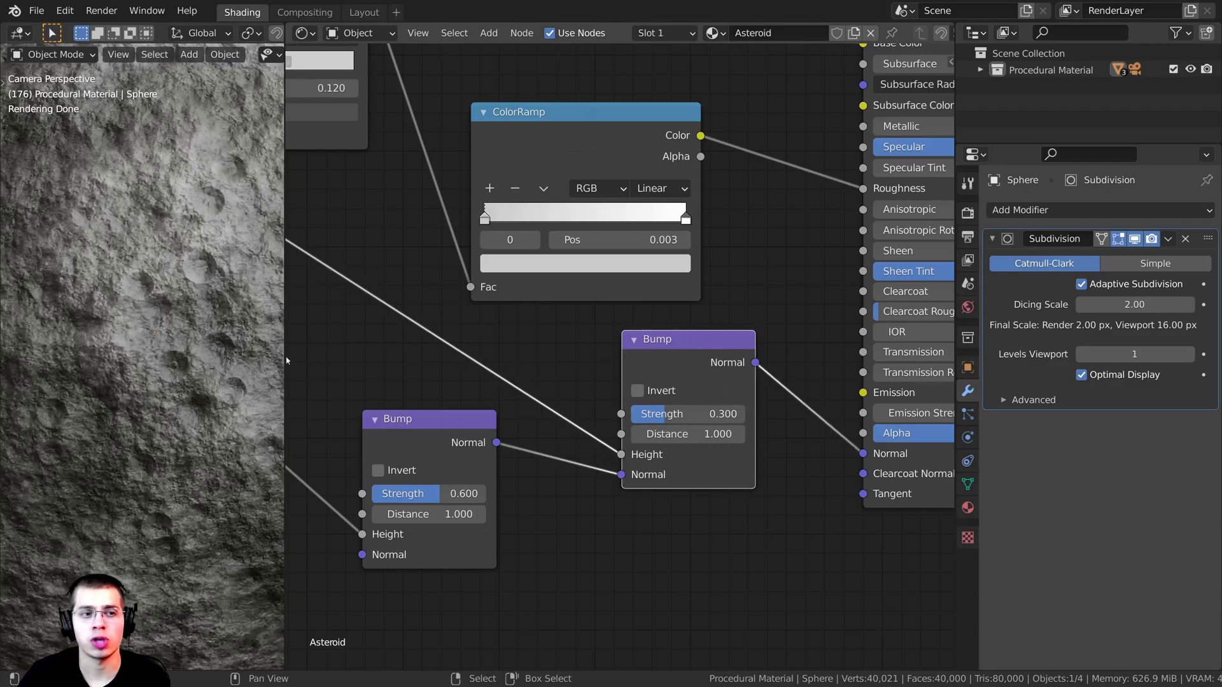
# Step: Fit the whole node tree in view and save the file
pyautogui.scroll(-5, 105, 340)
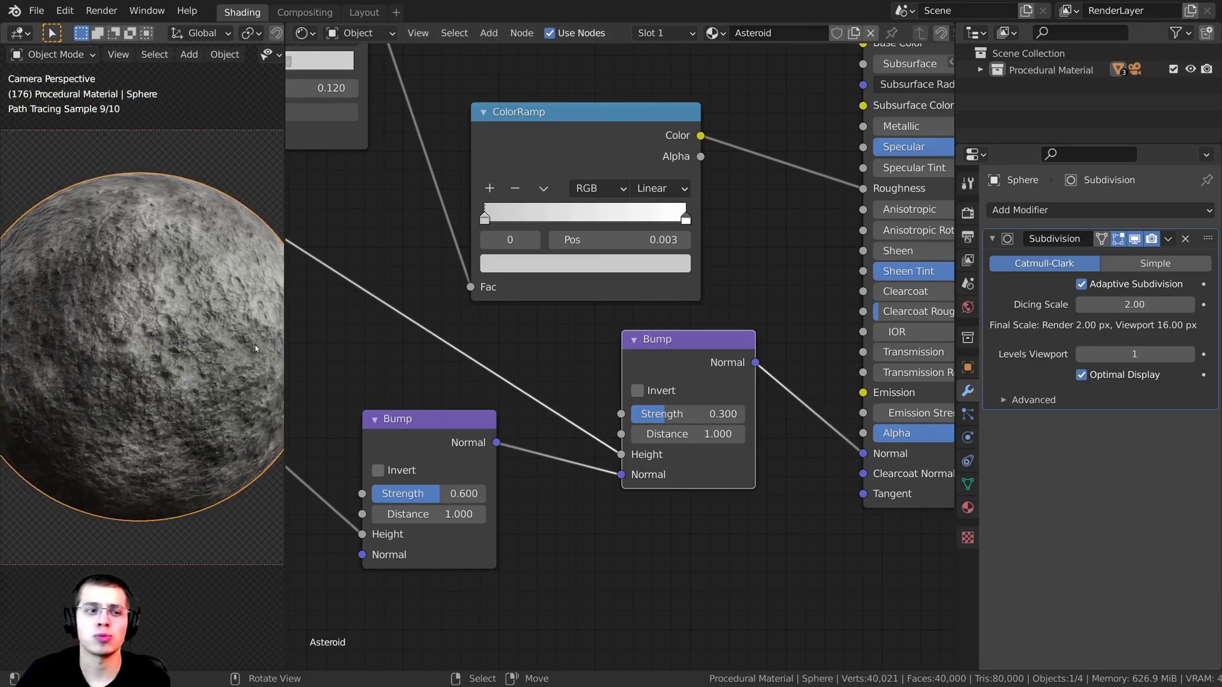
pyautogui.press('Home')
pyautogui.hotkey('ctrl', 's')
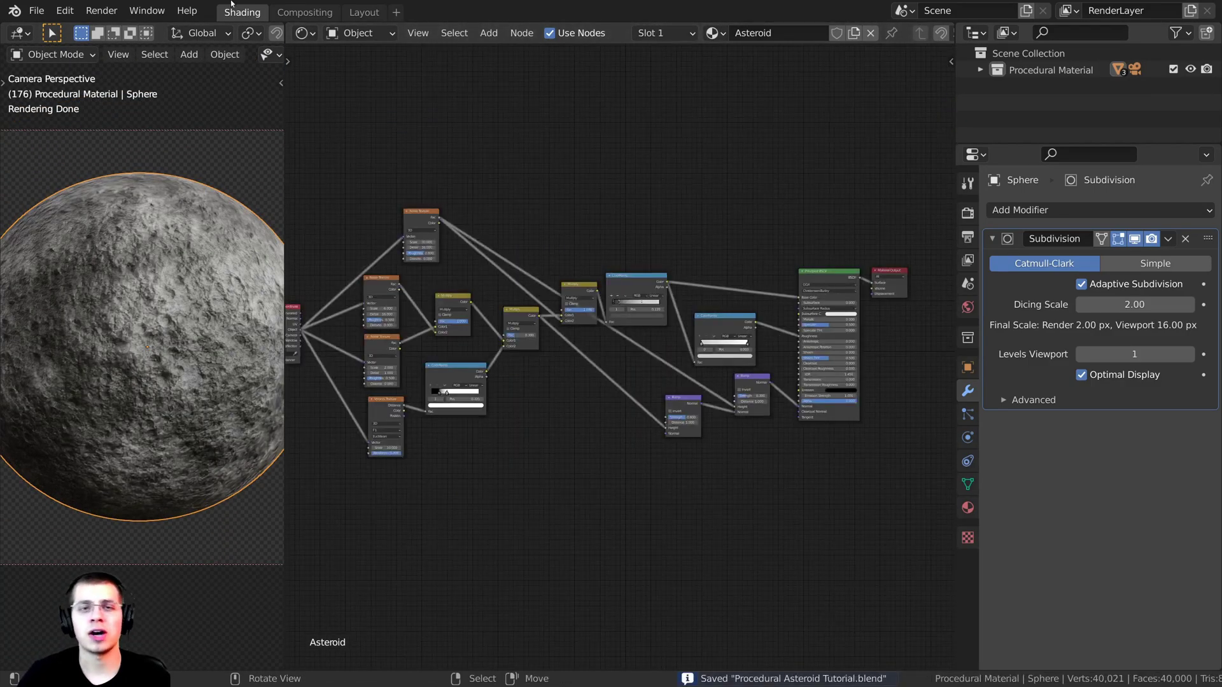
# Step: Inspect the sphere's surface from another angle and return to the camera view
pyautogui.scroll(-2, 167, 269)
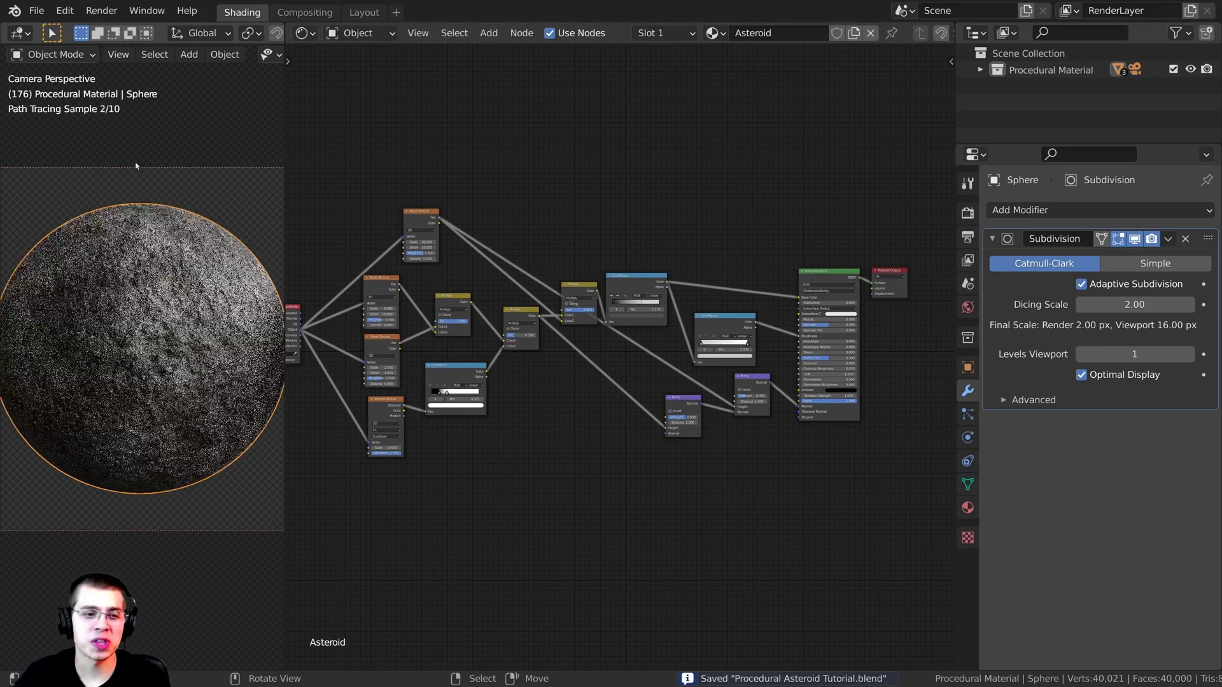
pyautogui.moveTo(136, 308); pyautogui.dragTo(178, 331, button='middle')
pyautogui.scroll(6, 205, 360)
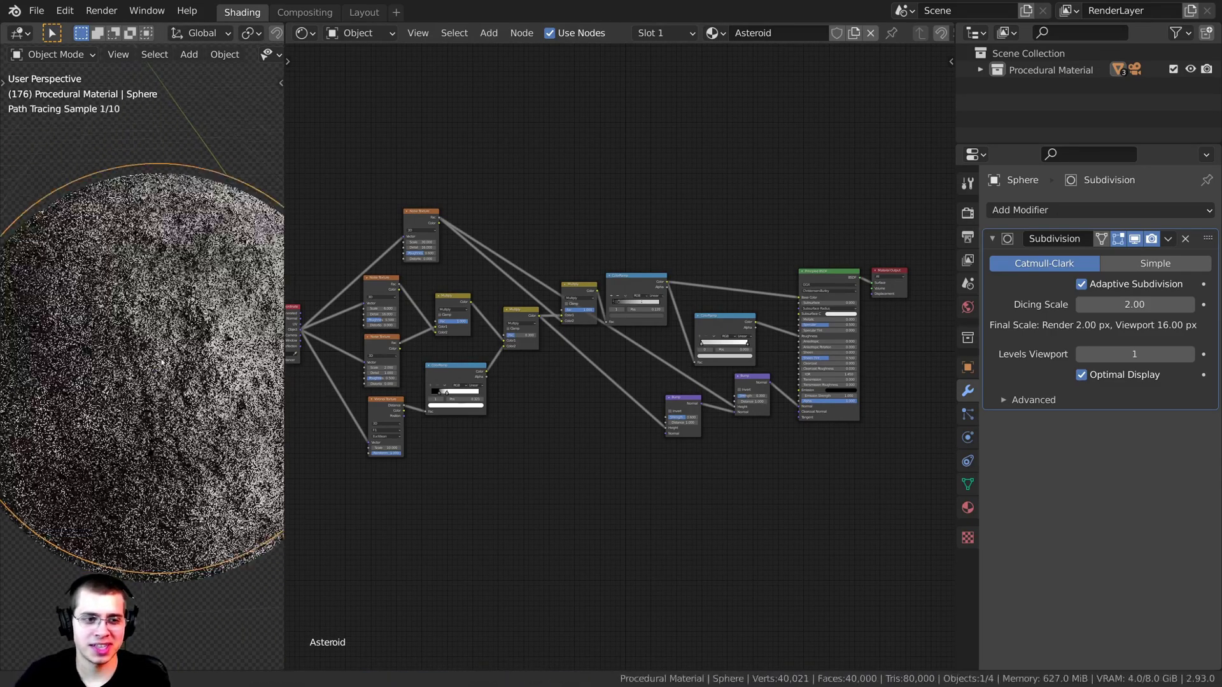
pyautogui.press('KP_0')
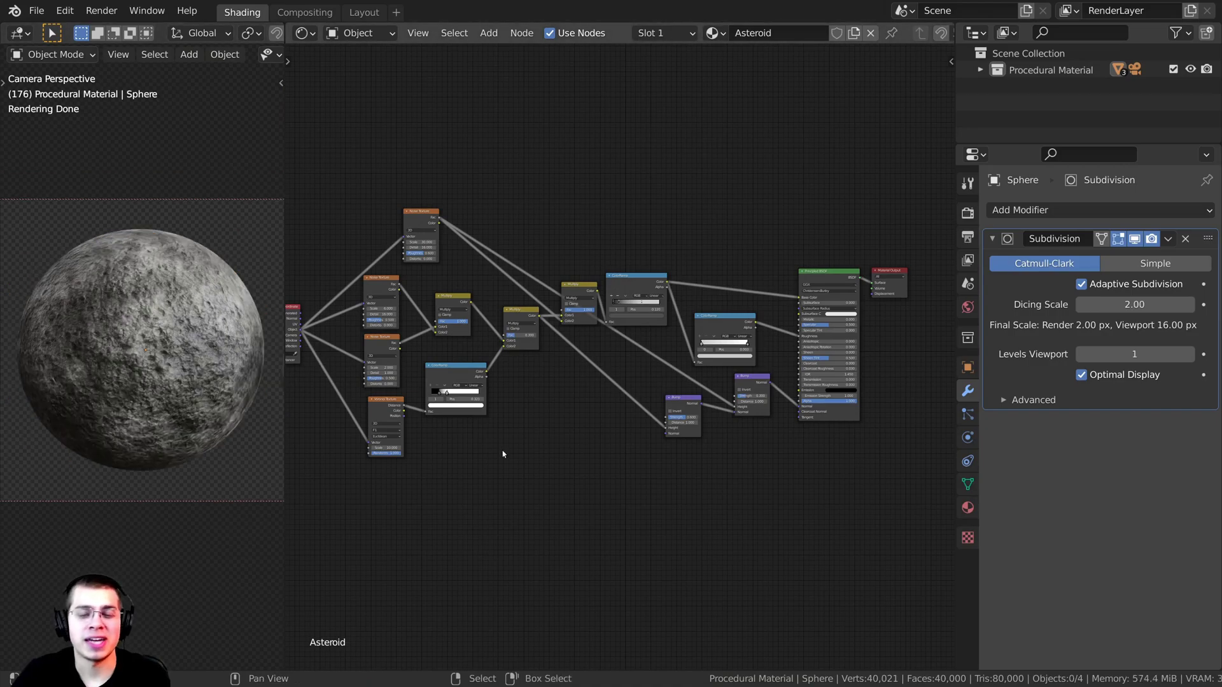
# Step: Move the Material Output node slightly farther away from the Principled BSDF node
pyautogui.scroll(2, 658, 369)
pyautogui.moveTo(844, 322); pyautogui.dragTo(555, 381, button='middle')
pyautogui.scroll(8, 555, 381)
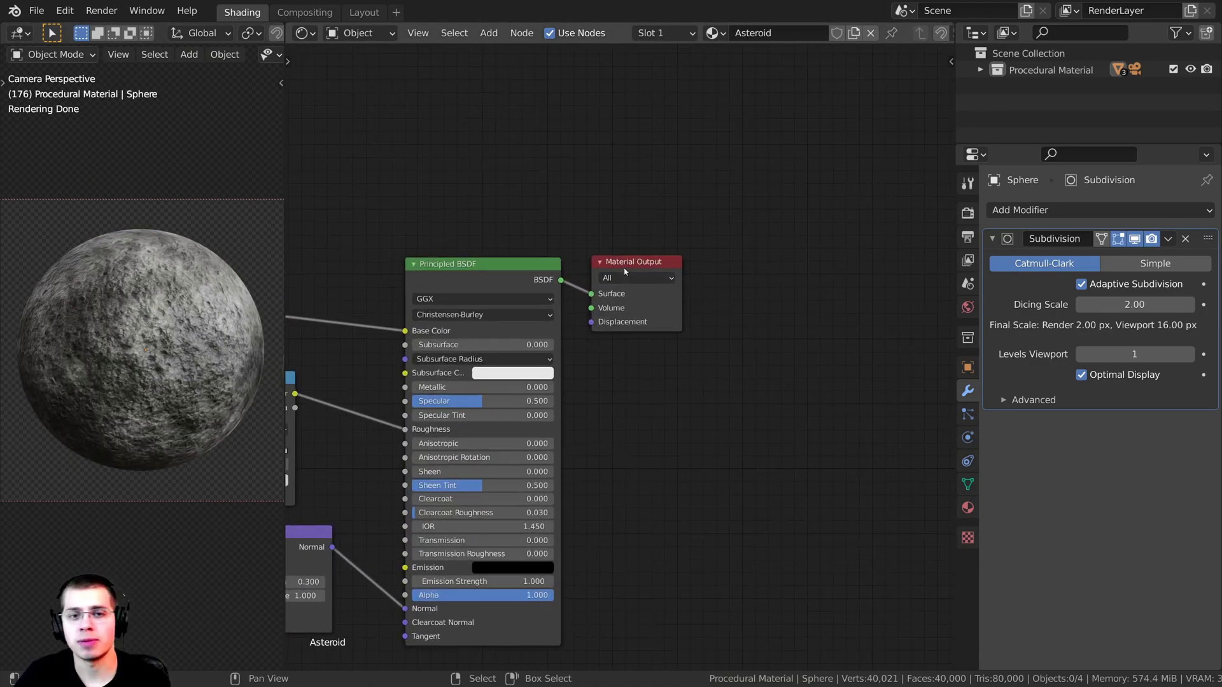
pyautogui.moveTo(625, 272); pyautogui.dragTo(658, 280)
pyautogui.click(132, 282)
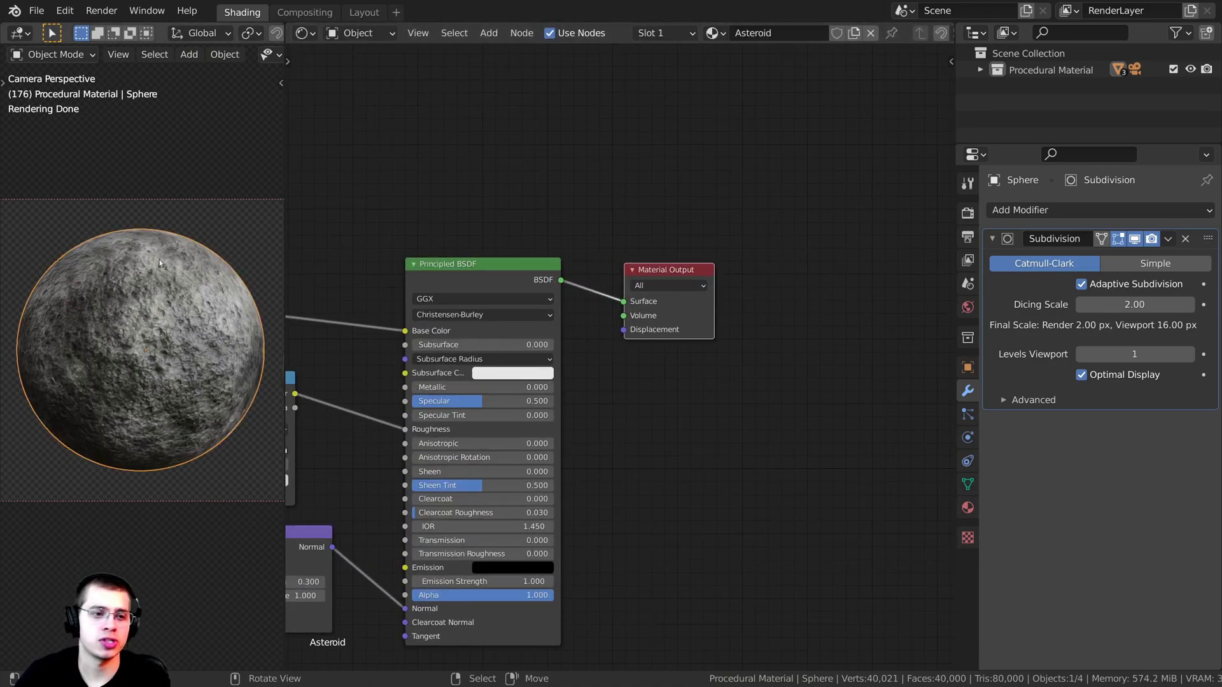
pyautogui.press('Tab')
pyautogui.press('Tab')
pyautogui.keyDown('shift'); pyautogui.moveTo(189, 378); pyautogui.dragTo(191, 361, button='middle'); pyautogui.keyUp('shift')
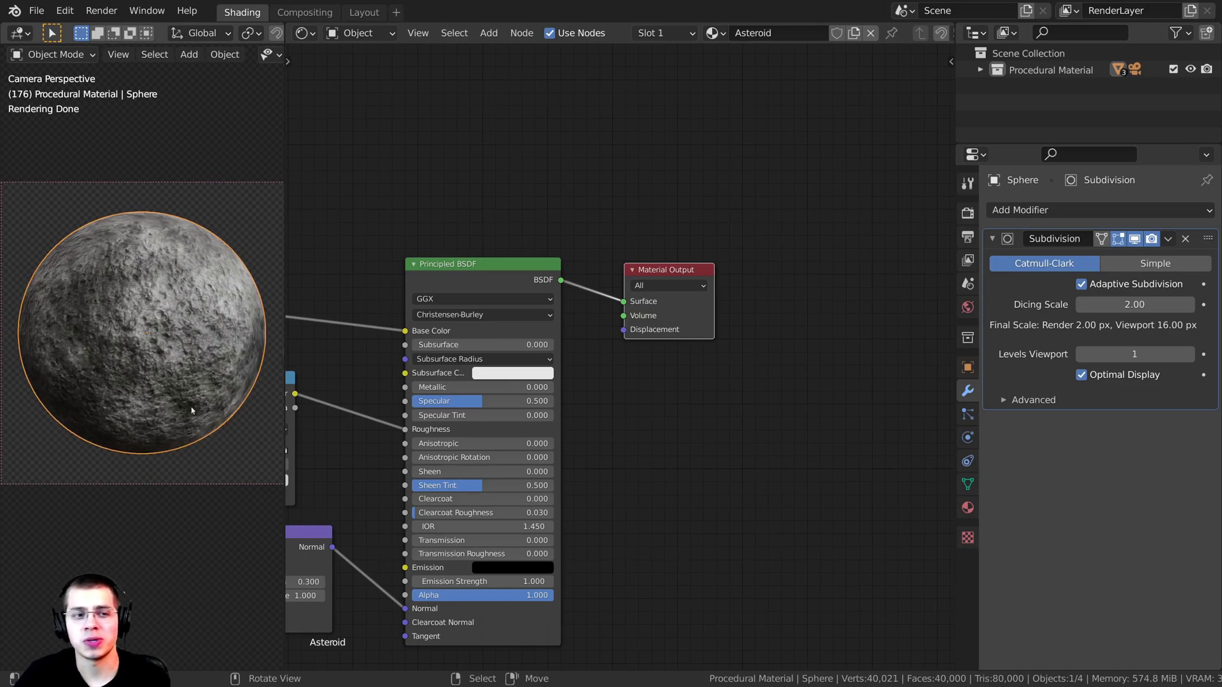
pyautogui.hotkey('alt', 'a')
pyautogui.rightClick(180, 391)
pyautogui.press('g')
pyautogui.rightClick(141, 395)
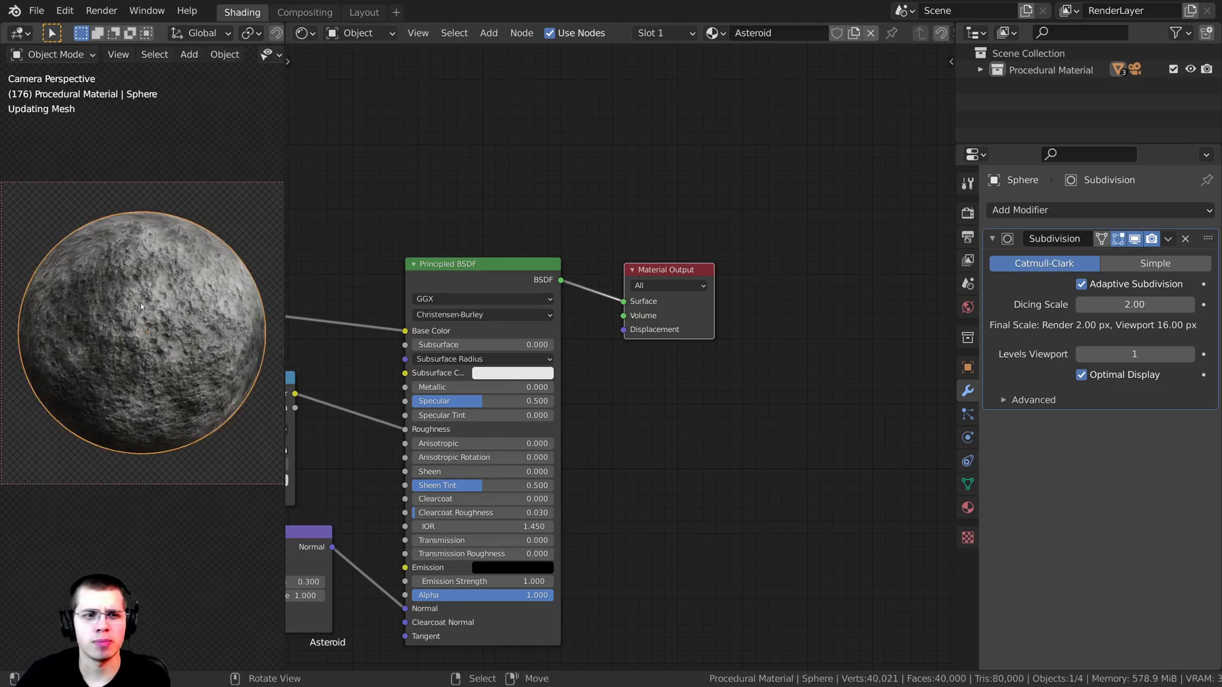
pyautogui.hotkey('alt', 'a')
# Step: Add a Displacement node and place it below the Principled BSDF node
pyautogui.scroll(-5, 543, 519)
pyautogui.moveTo(564, 319); pyautogui.dragTo(718, 210, button='middle')
pyautogui.moveTo(567, 213); pyautogui.dragTo(678, 214, button='middle')
pyautogui.hotkey('shift', 'a')
pyautogui.click(590, 154)
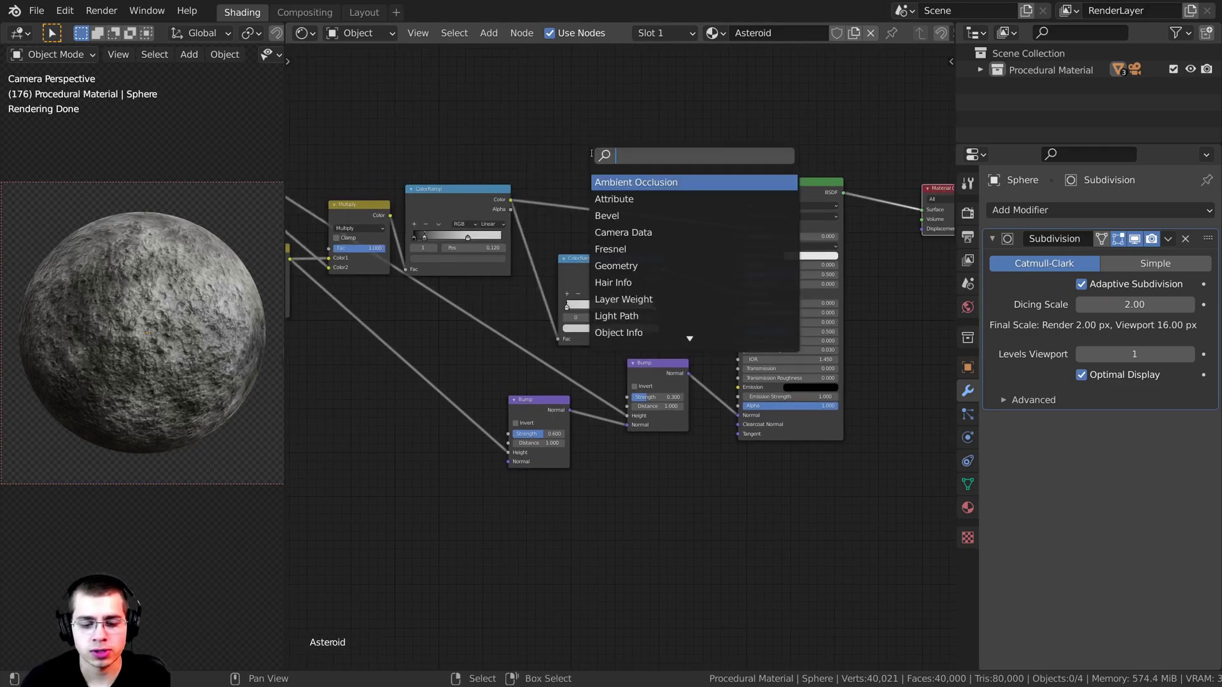
pyautogui.write('dis')
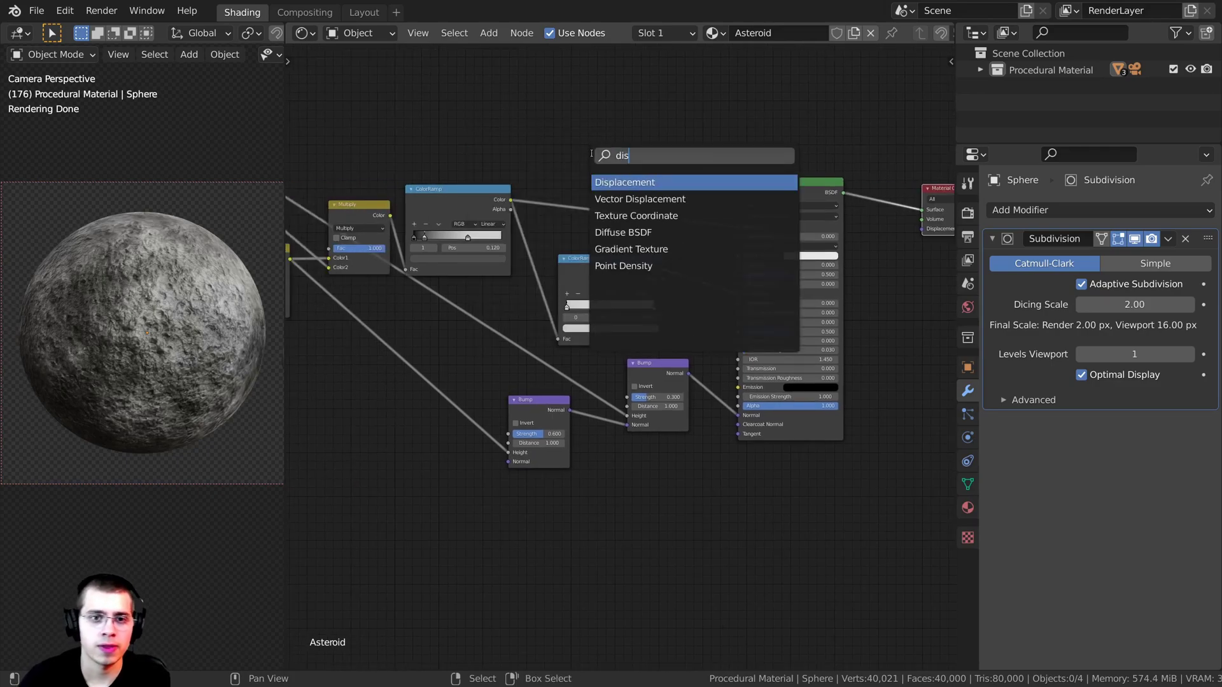
pyautogui.click(619, 183)
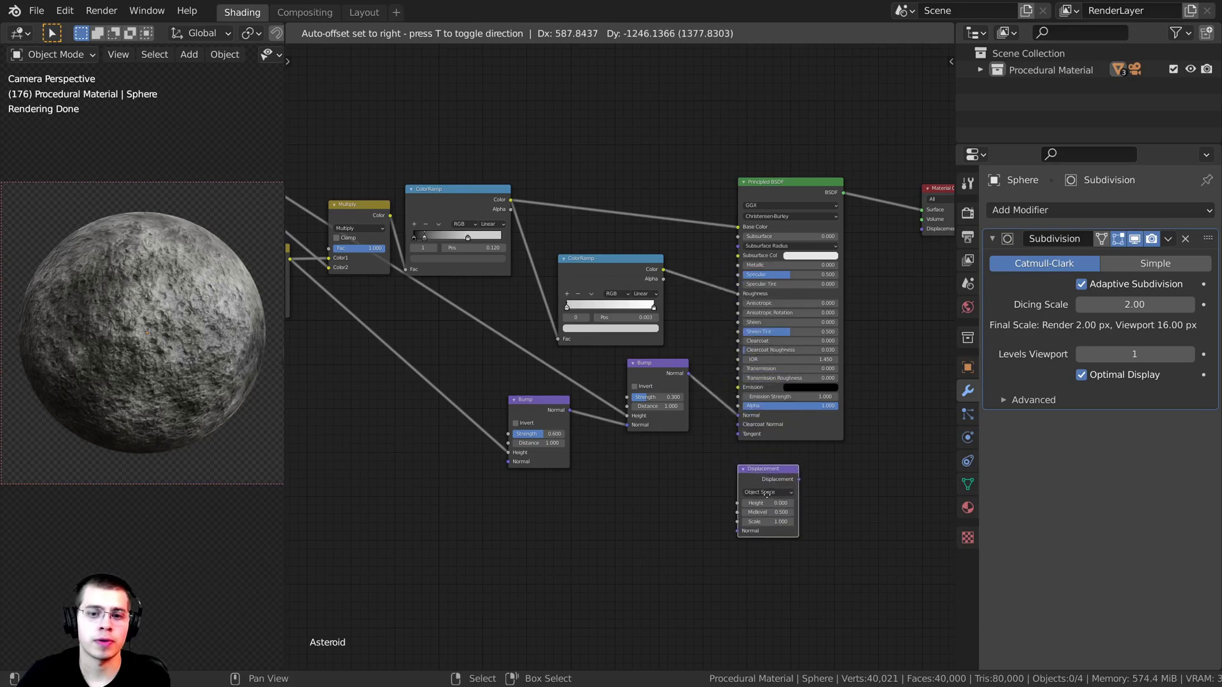
pyautogui.click(767, 494)
# Step: Connect the Displacement node's output to the Displacement input of the Material Output
pyautogui.scroll(1, 714, 502)
pyautogui.moveTo(714, 501); pyautogui.dragTo(554, 552, button='middle')
pyautogui.moveTo(653, 540); pyautogui.dragTo(787, 269)
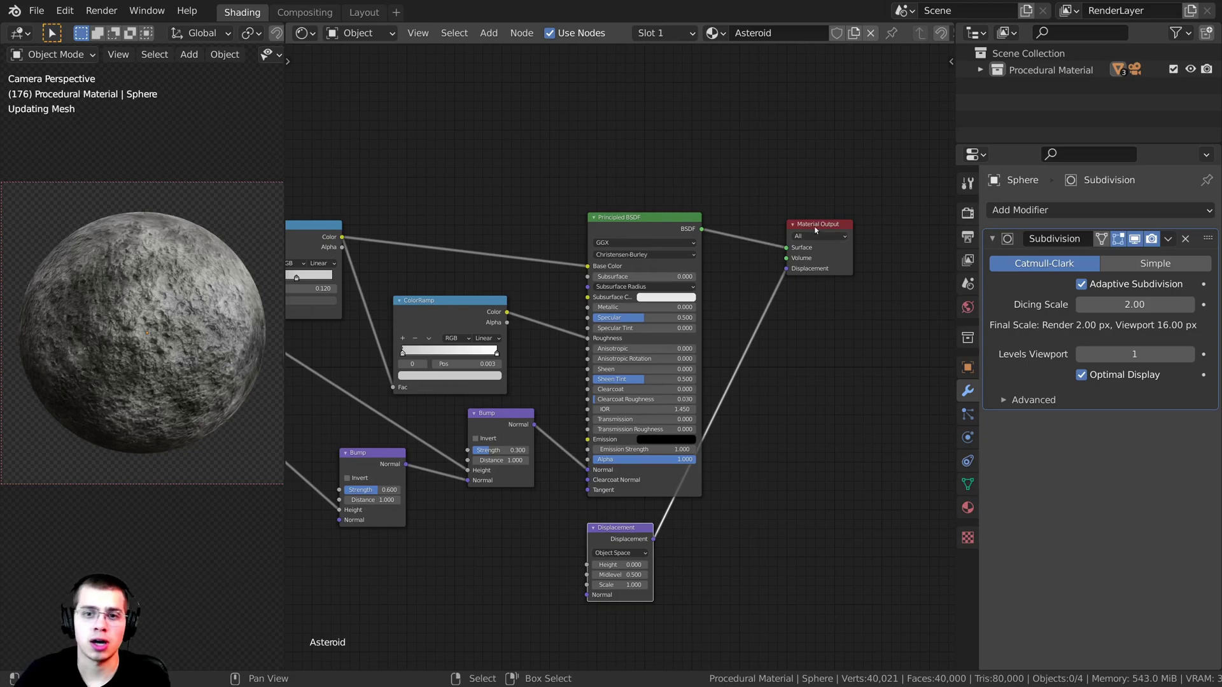
pyautogui.moveTo(816, 227); pyautogui.dragTo(814, 238)
pyautogui.moveTo(725, 369); pyautogui.dragTo(822, 282, button='middle')
pyautogui.moveTo(723, 450); pyautogui.dragTo(729, 450)
# Step: Connect the Color output of the Multiply node with the 0.300 factor to the Displacement node's Height
pyautogui.moveTo(329, 381); pyautogui.dragTo(573, 355, button='middle')
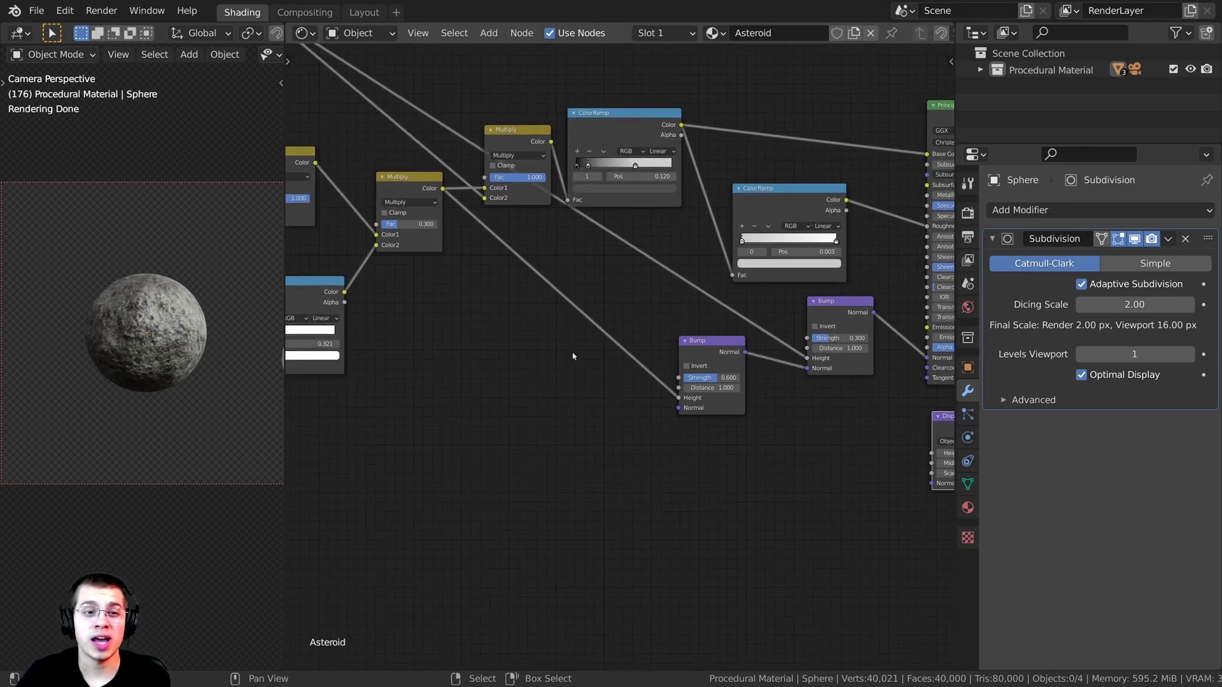
pyautogui.scroll(-3, 572, 355)
pyautogui.moveTo(448, 212); pyautogui.dragTo(445, 223)
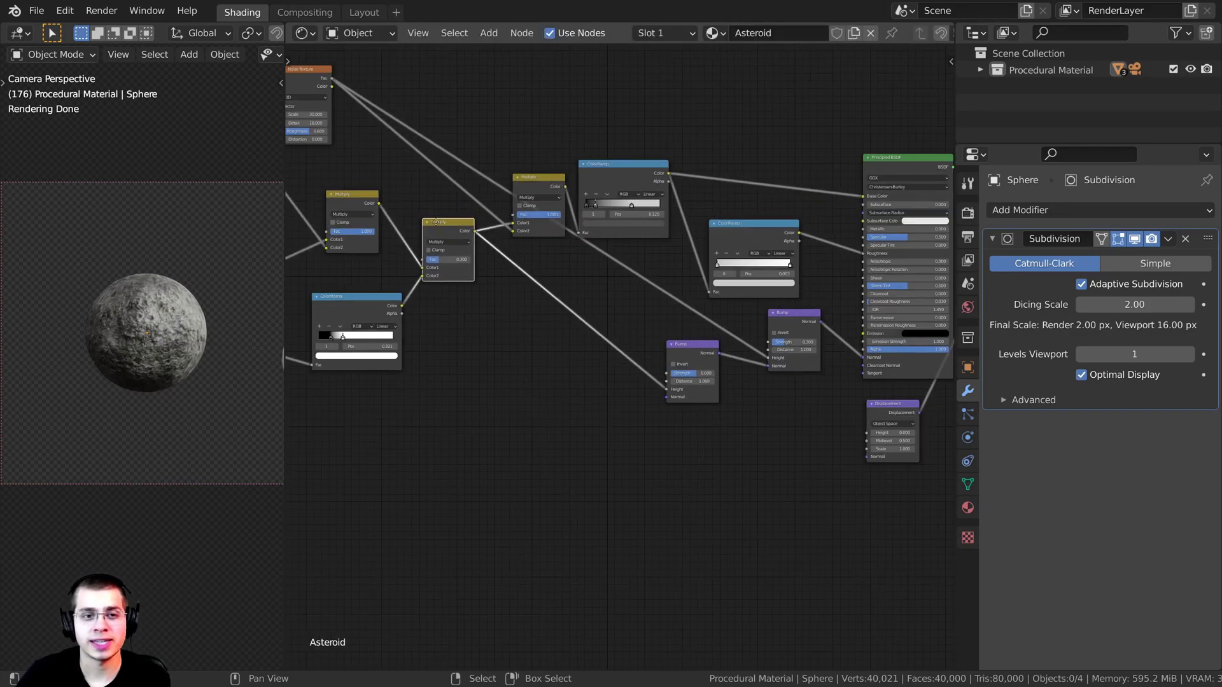
pyautogui.moveTo(435, 222); pyautogui.dragTo(355, 224, button='middle')
pyautogui.scroll(1, 373, 222)
pyautogui.moveTo(376, 218); pyautogui.dragTo(385, 105)
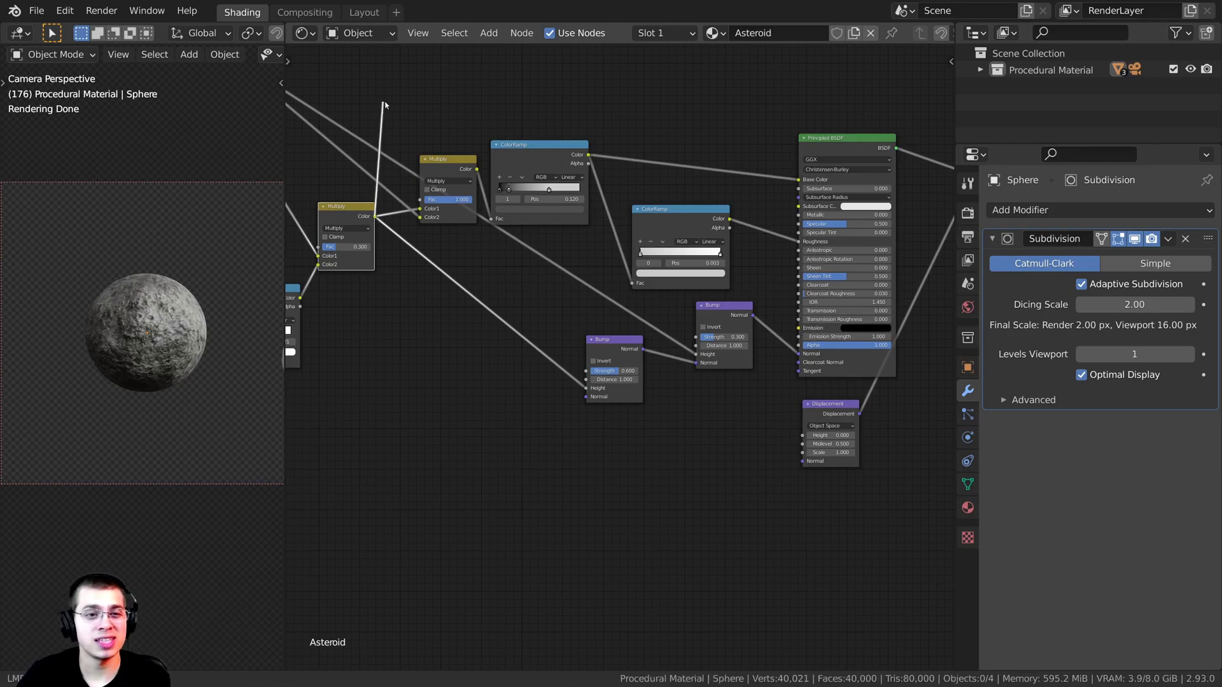
pyautogui.moveTo(591, 189); pyautogui.dragTo(799, 439)
# Step: Set the Displacement node's Midlevel to 0 and its Scale to 0.15
pyautogui.scroll(5, 698, 425)
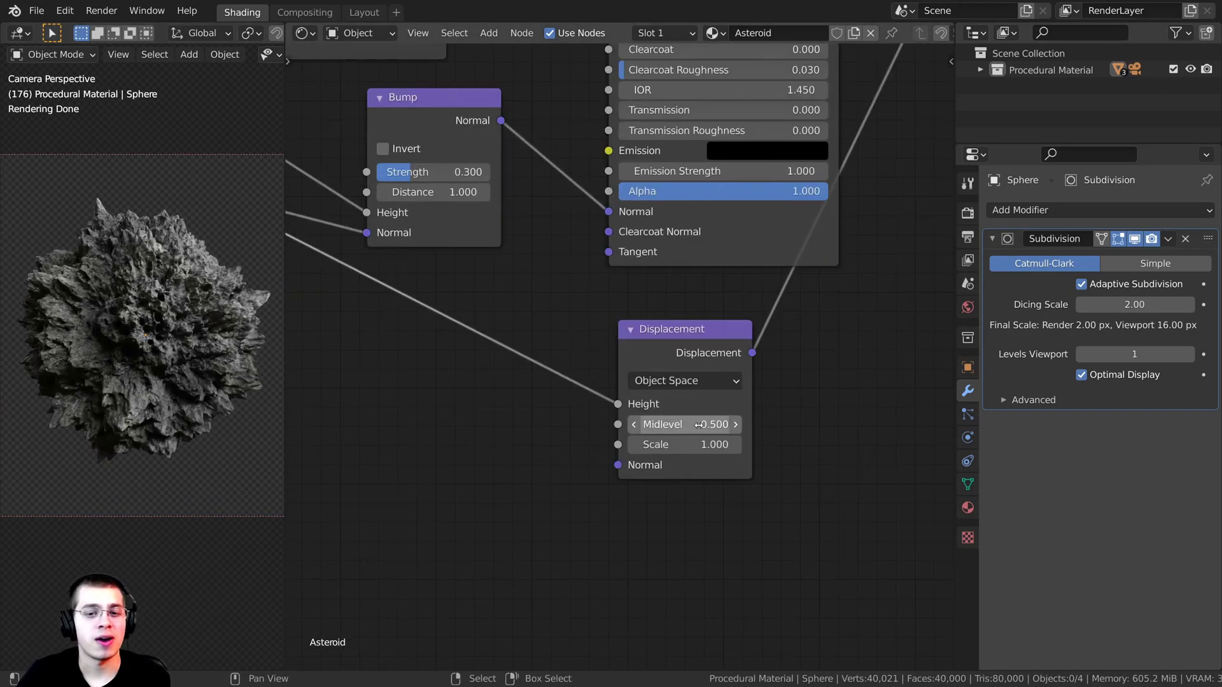
pyautogui.click(674, 424)
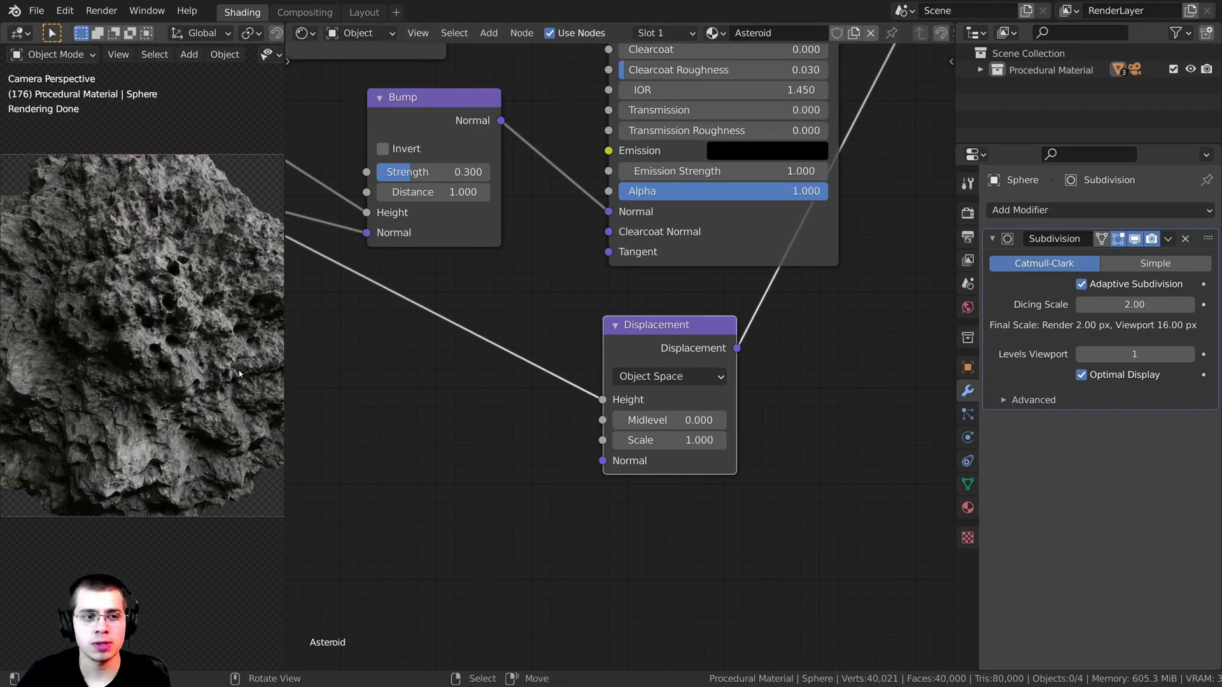
pyautogui.scroll(1, 678, 468)
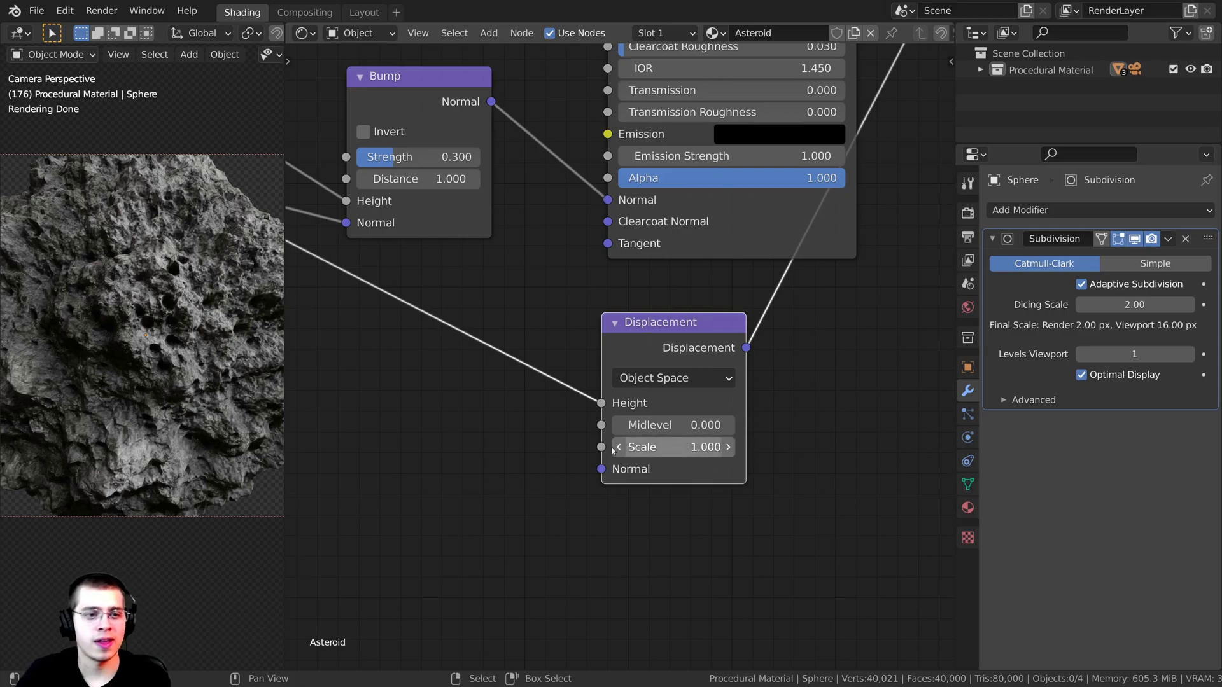
pyautogui.moveTo(681, 452); pyautogui.dragTo(666, 440, button='middle')
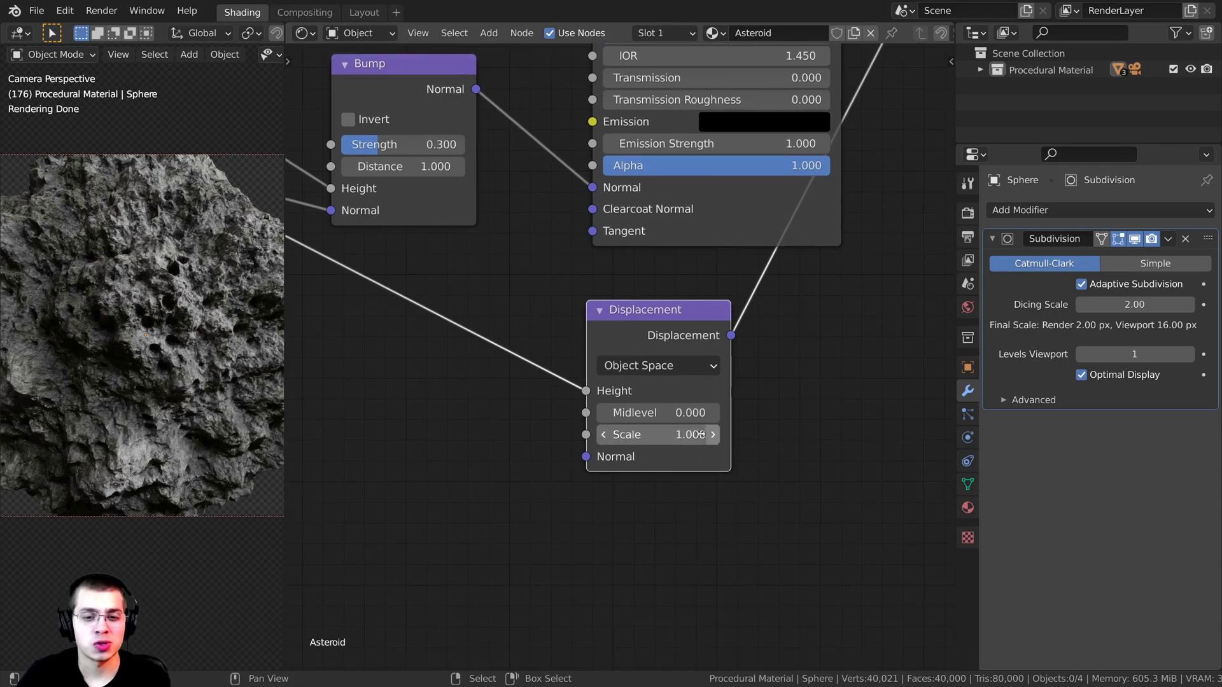
pyautogui.click(684, 444)
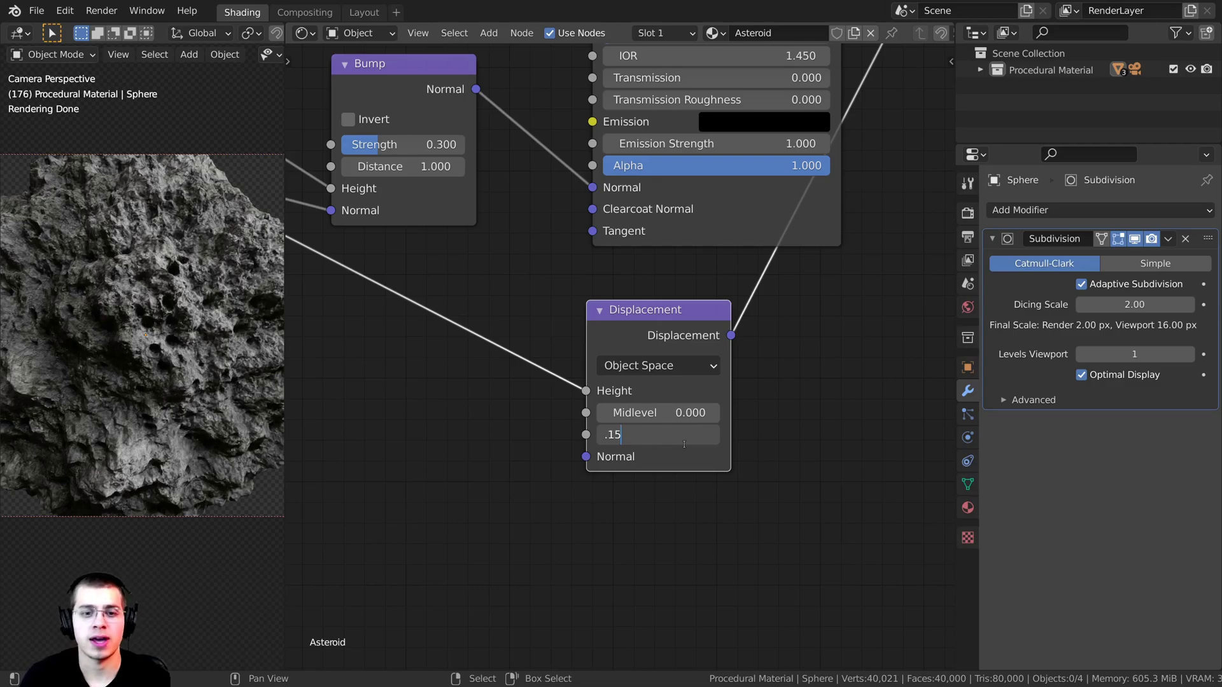
pyautogui.press('Return')
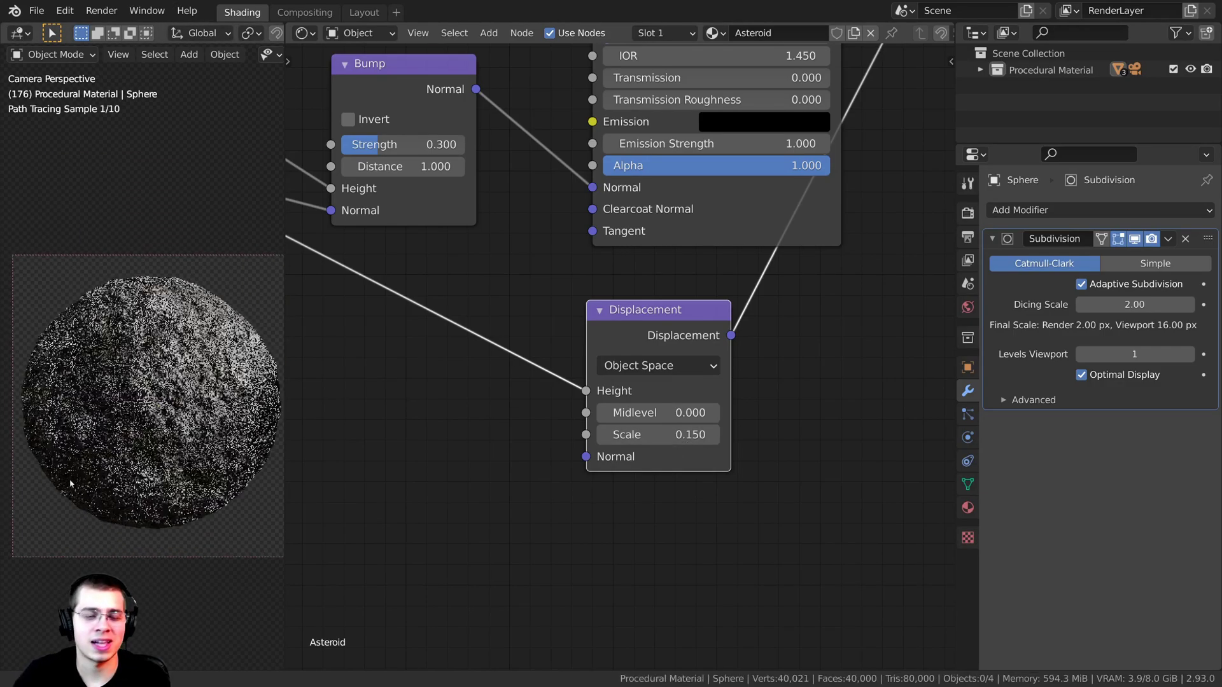
pyautogui.scroll(5, 95, 312)
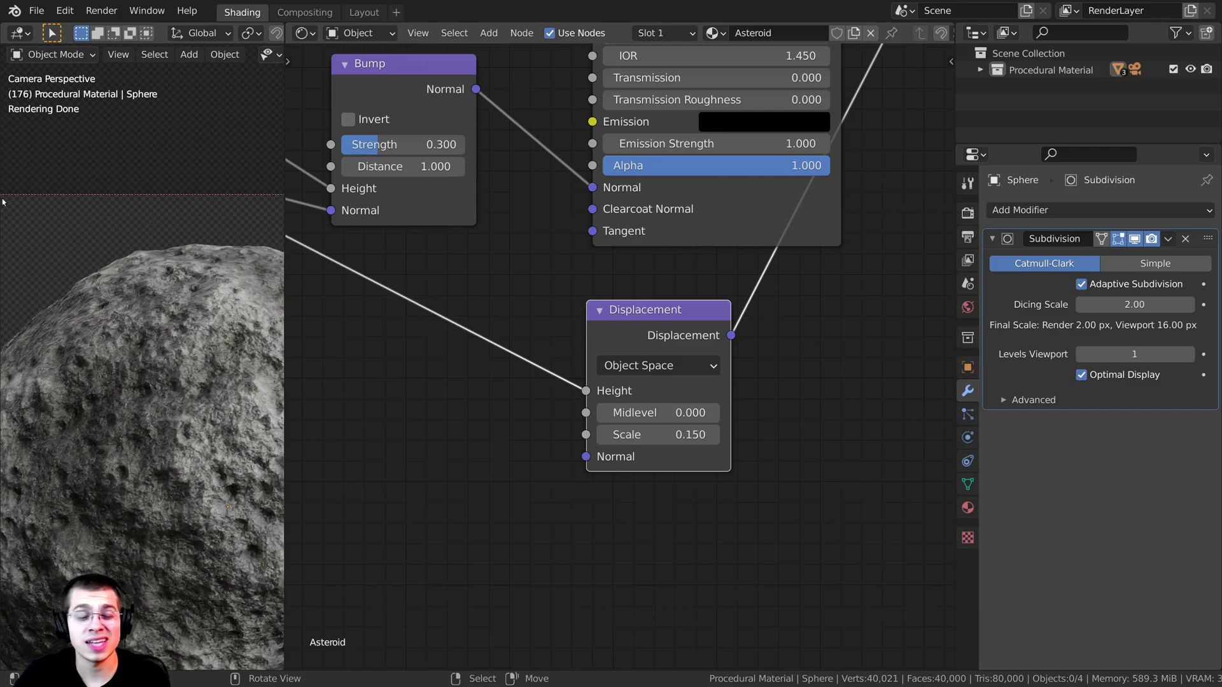
pyautogui.scroll(-2, 141, 332)
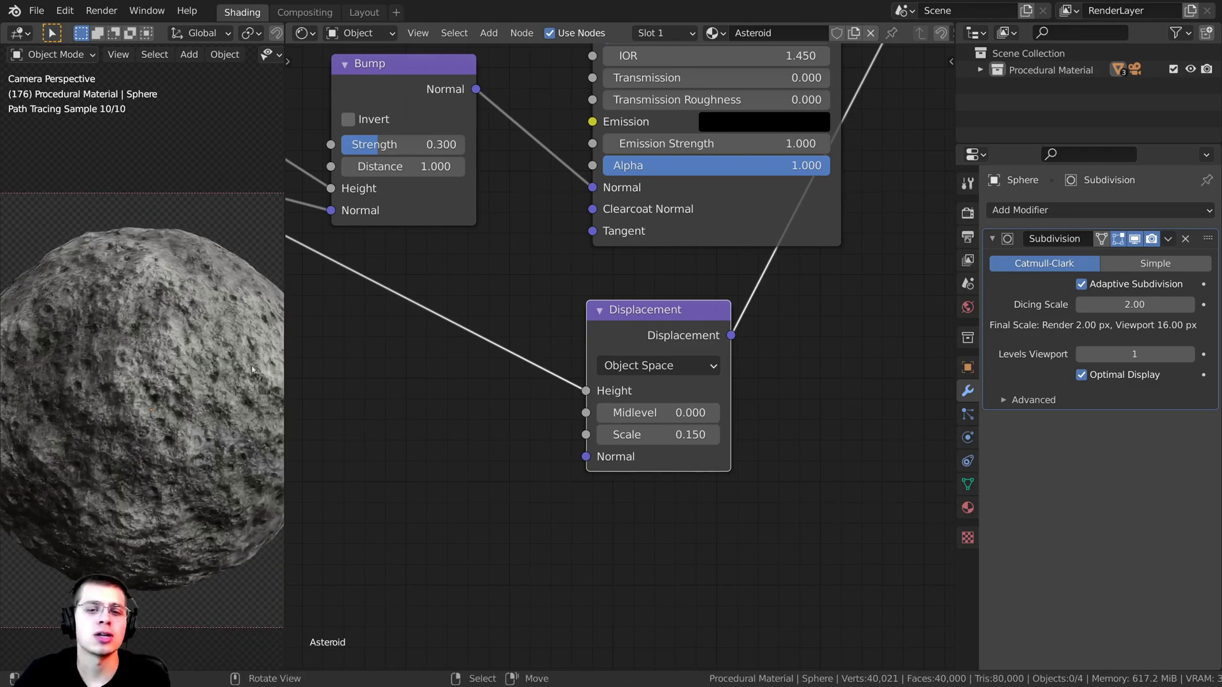
# Step: Try Displacement Scale values of 0.3 and 0.5 to compare stronger displacement on the sphere
pyautogui.click(662, 440)
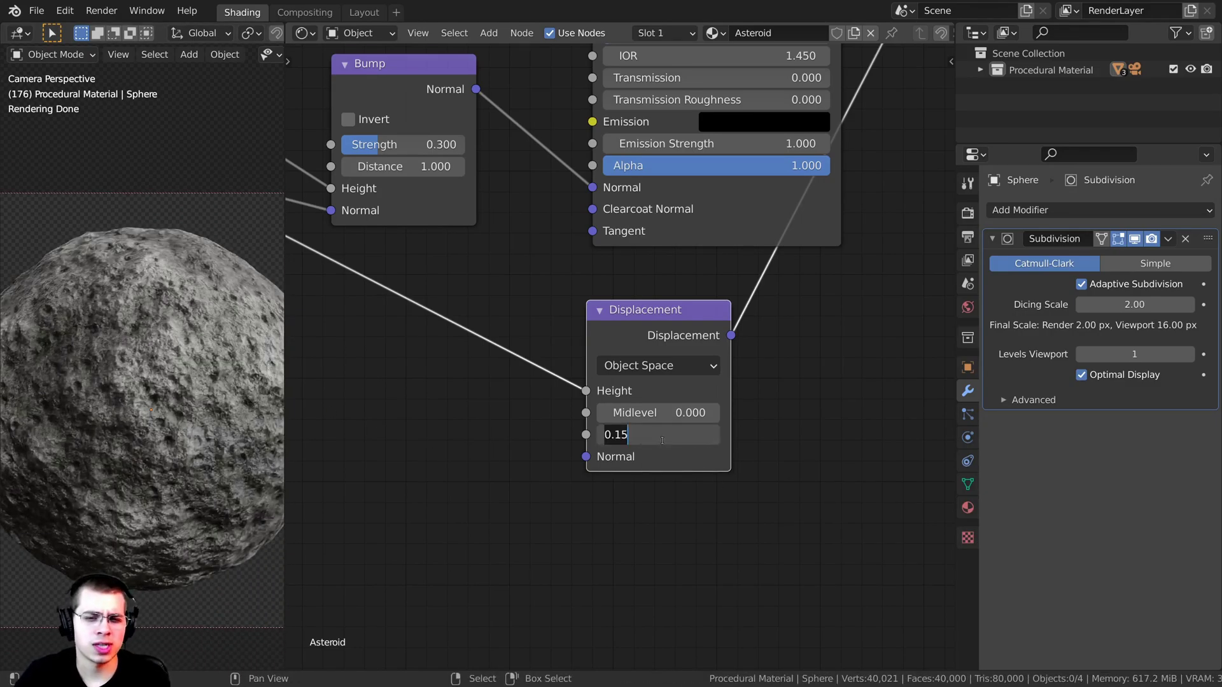
pyautogui.write('0.')
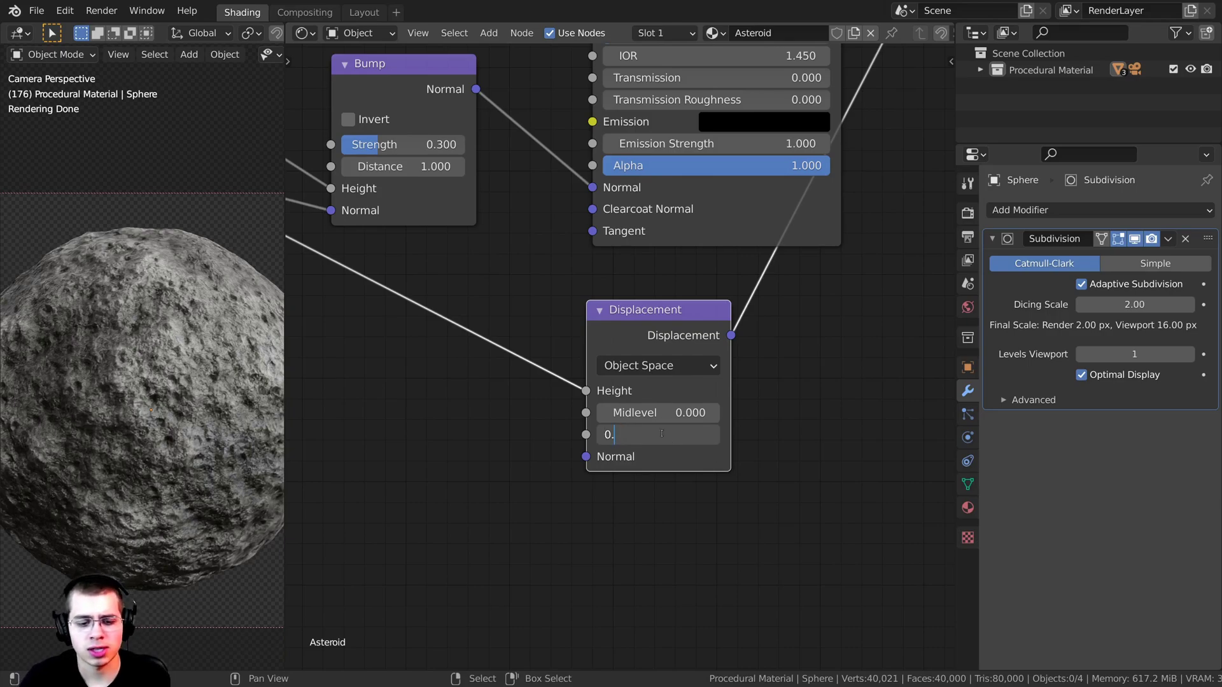
pyautogui.write('3')
pyautogui.press('Return')
pyautogui.scroll(-2, 140, 394)
pyautogui.click(632, 437)
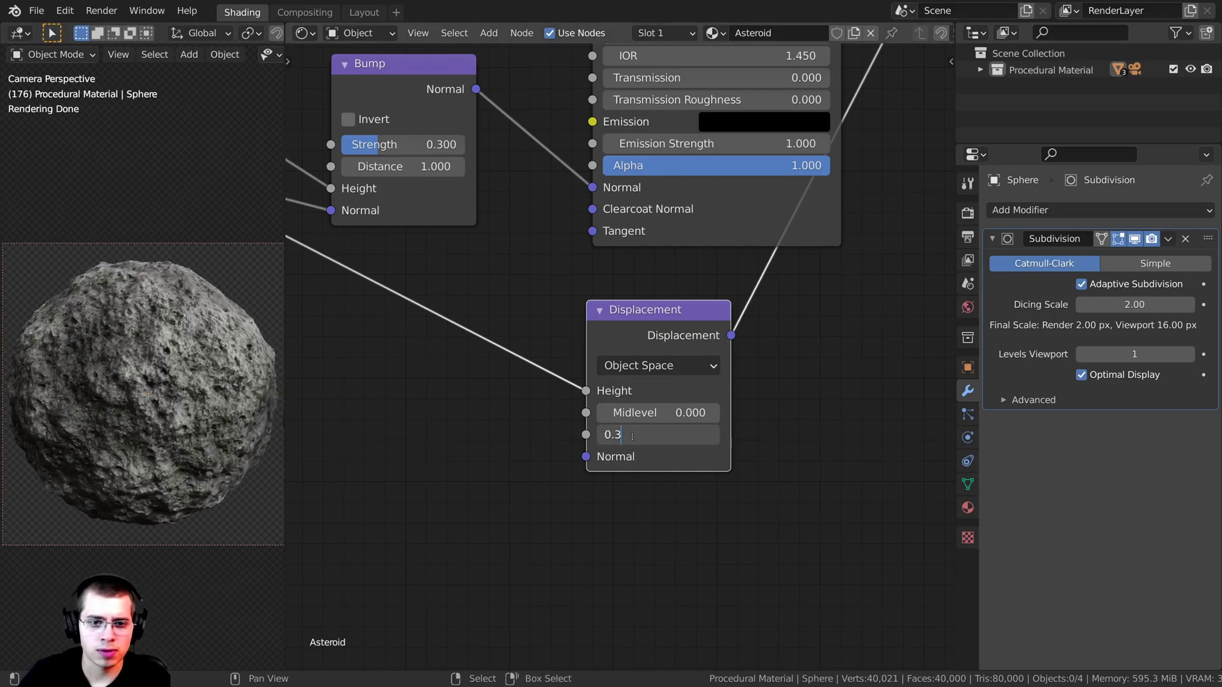
pyautogui.write('5')
pyautogui.press('Return')
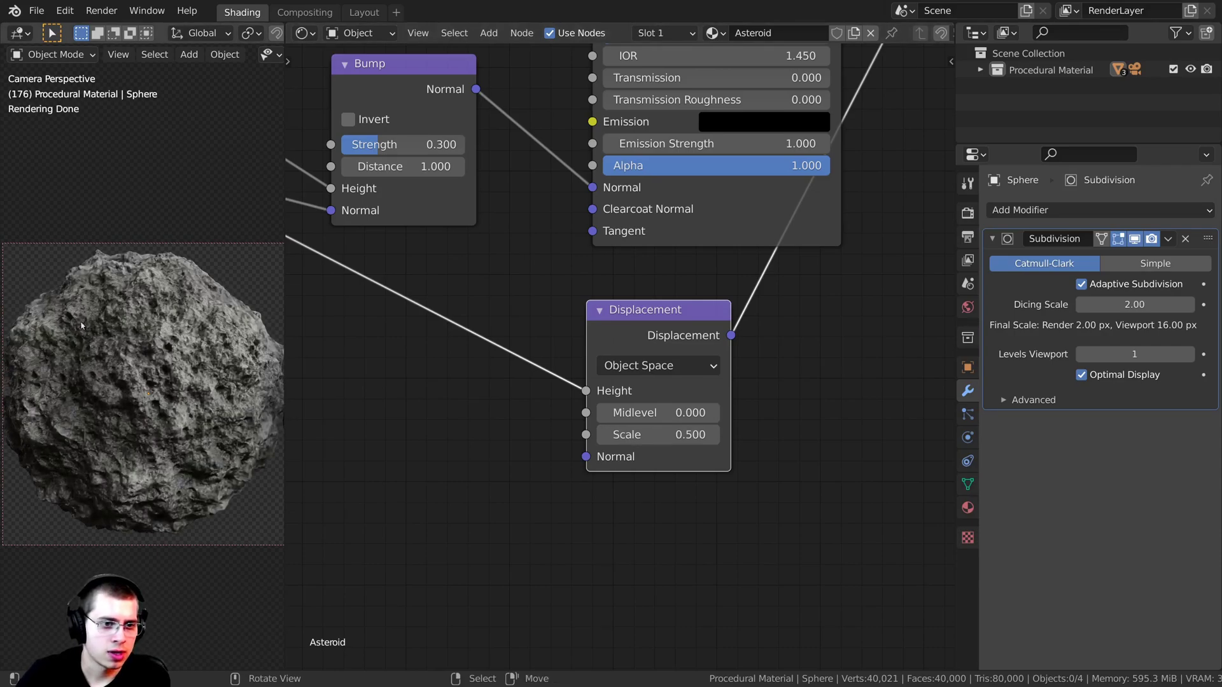
pyautogui.scroll(-1, 160, 336)
# Step: Set the Displacement node's Scale back to 0.15 and save the file
pyautogui.click(663, 436)
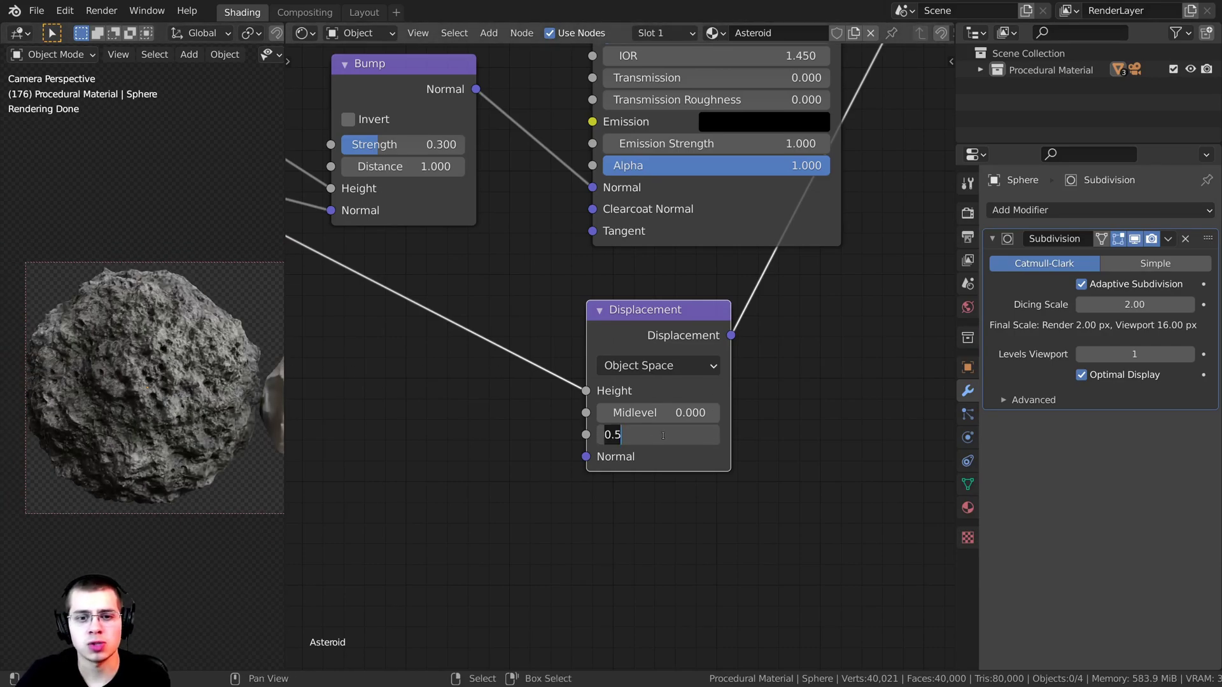
pyautogui.write('0.1')
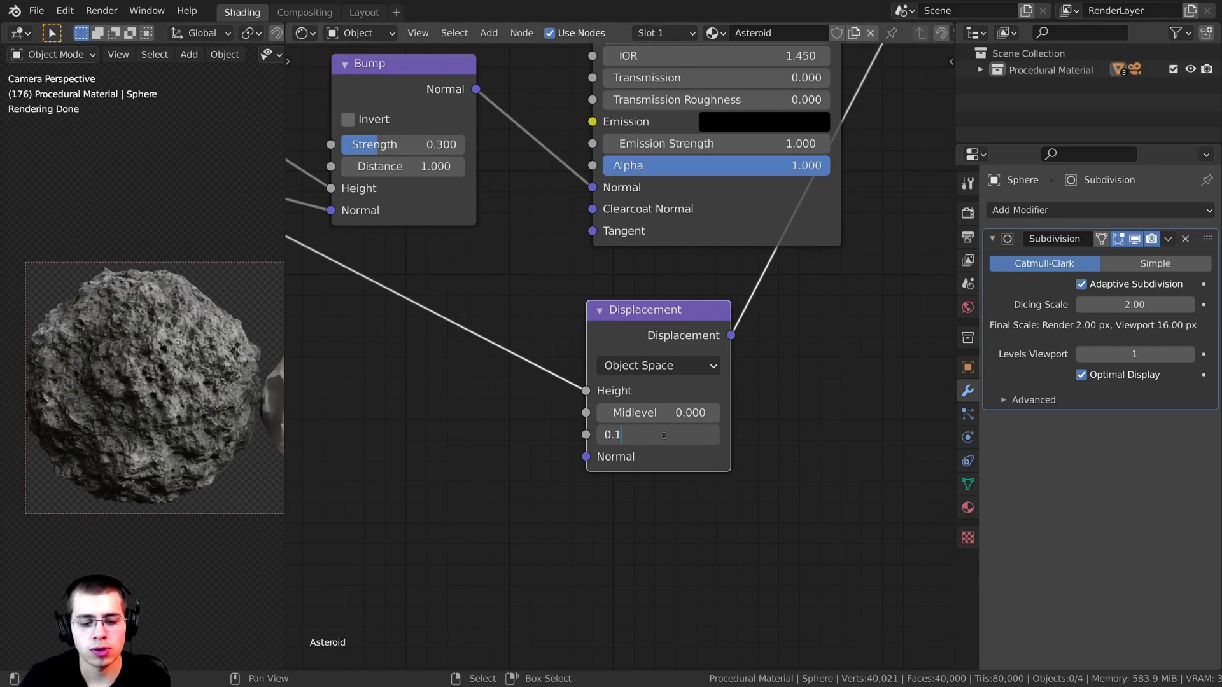
pyautogui.write('5')
pyautogui.press('Return')
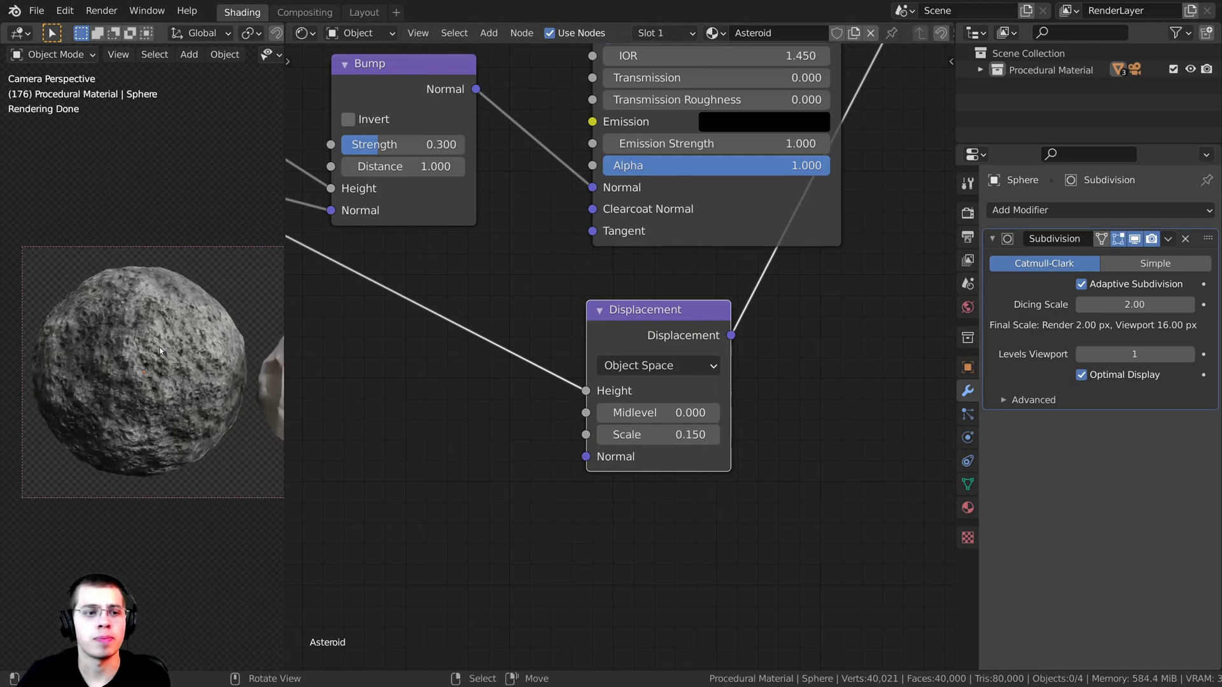
pyautogui.scroll(-1, 159, 351)
pyautogui.hotkey('ctrl', 's')
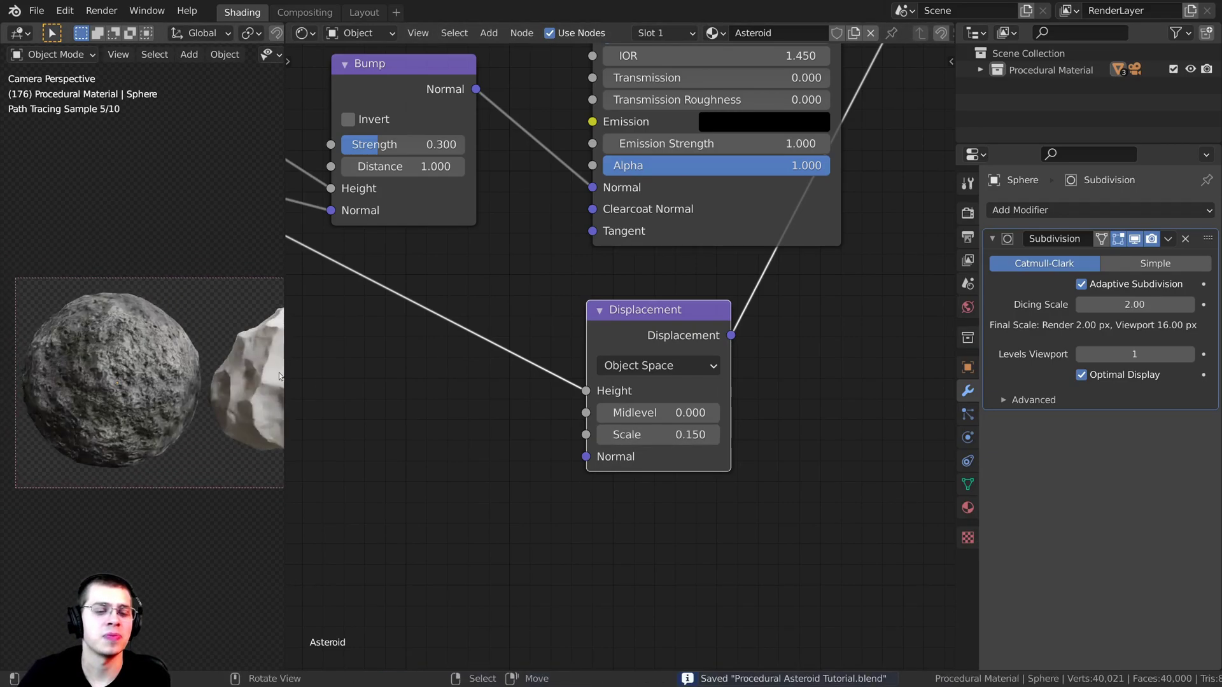
# Step: Assign the Asteroid material to the untextured rock beside the sphere
pyautogui.scroll(-2, 628, 347)
pyautogui.scroll(-2, 617, 378)
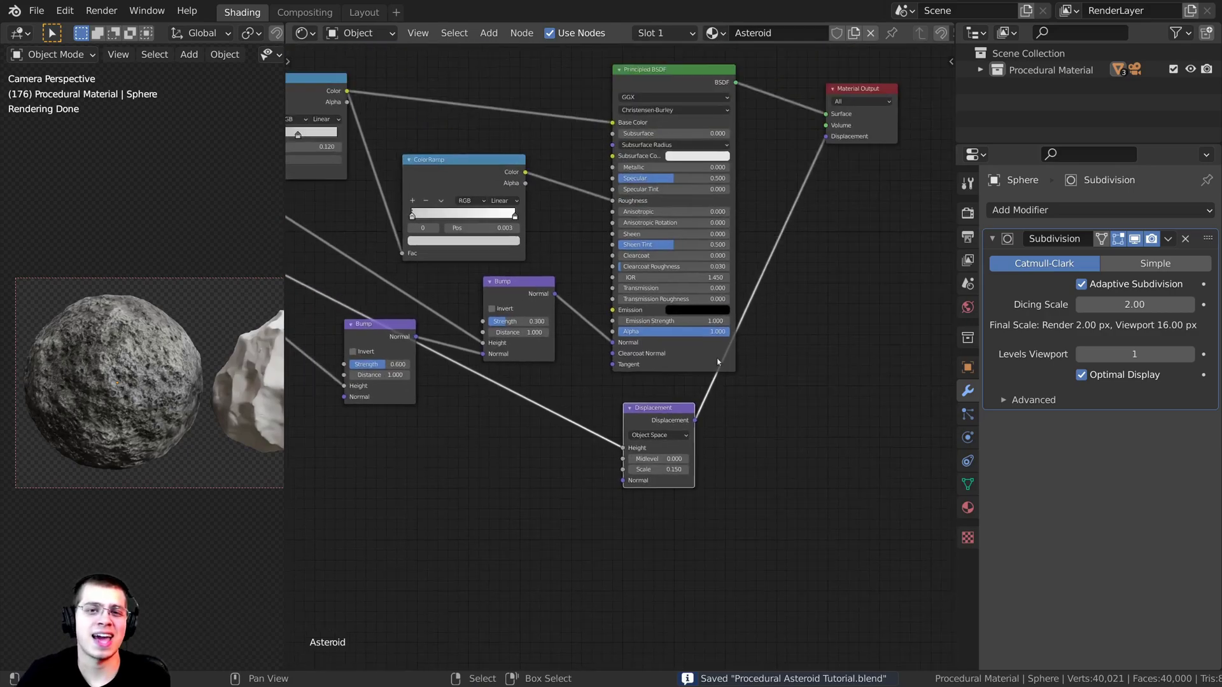
pyautogui.keyDown('shift'); pyautogui.moveTo(112, 360); pyautogui.dragTo(68, 361, button='middle'); pyautogui.keyUp('shift')
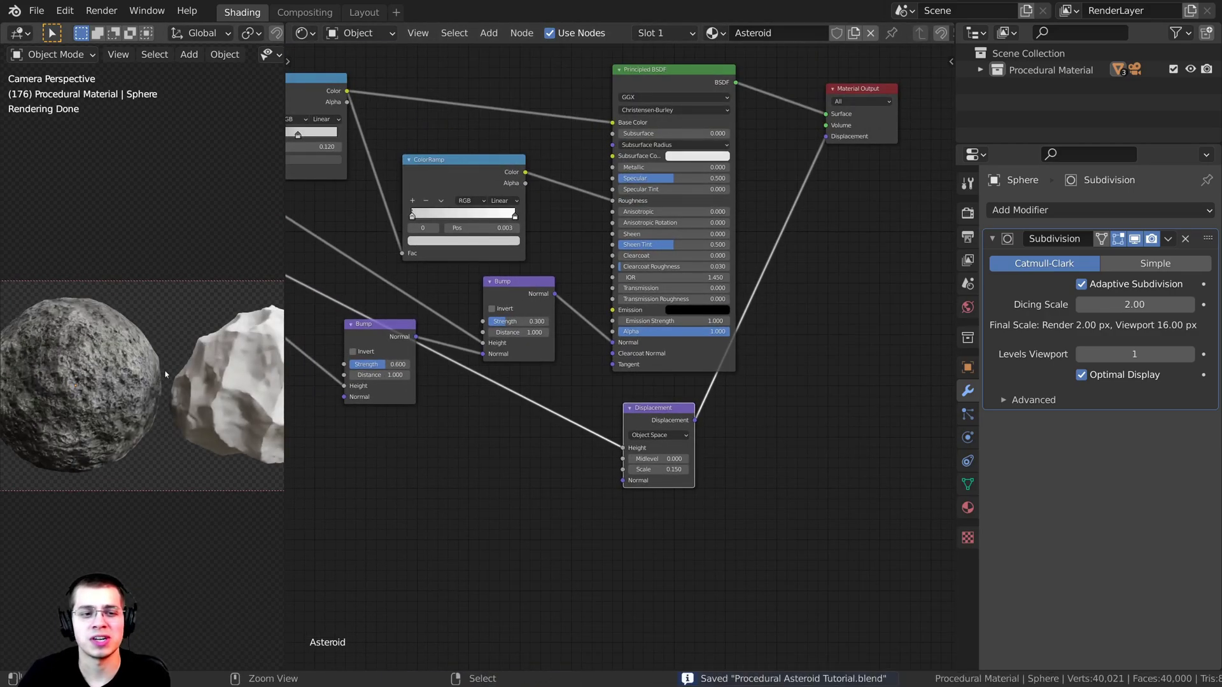
pyautogui.keyDown('shift'); pyautogui.moveTo(212, 349); pyautogui.dragTo(171, 350, button='middle'); pyautogui.keyUp('shift')
pyautogui.click(211, 367)
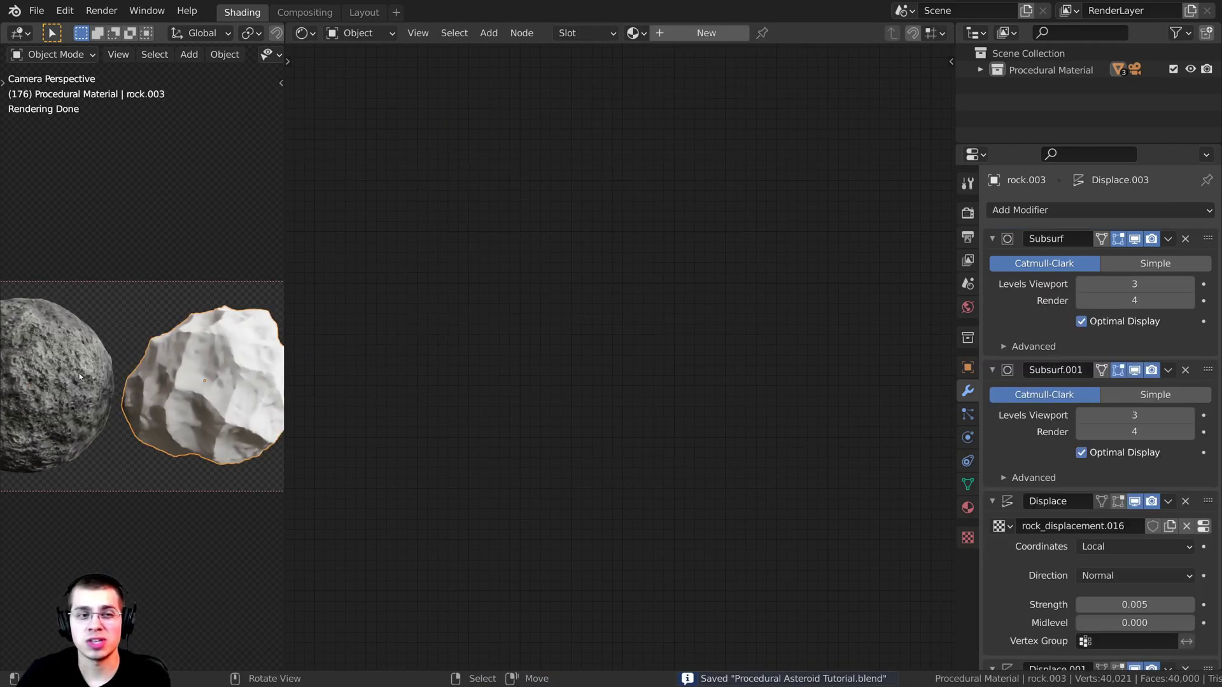
pyautogui.scroll(2, 79, 373)
pyautogui.click(101, 345)
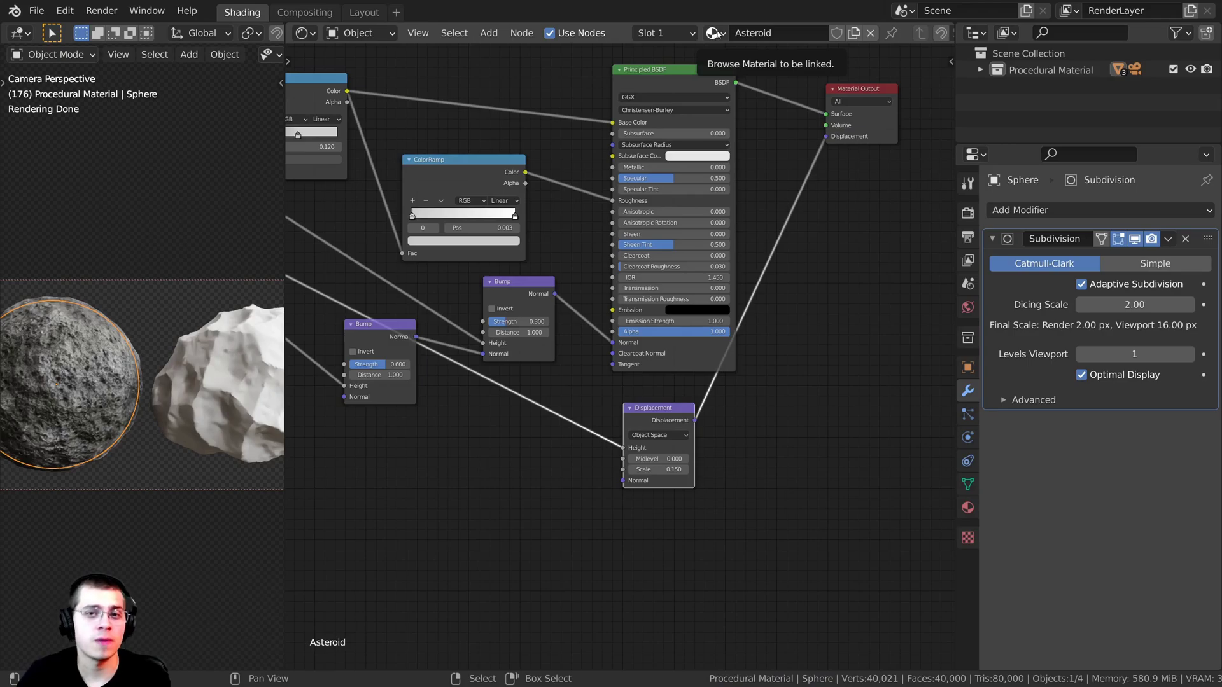
pyautogui.moveTo(716, 33); pyautogui.dragTo(689, 38)
pyautogui.moveTo(318, 78); pyautogui.dragTo(225, 375)
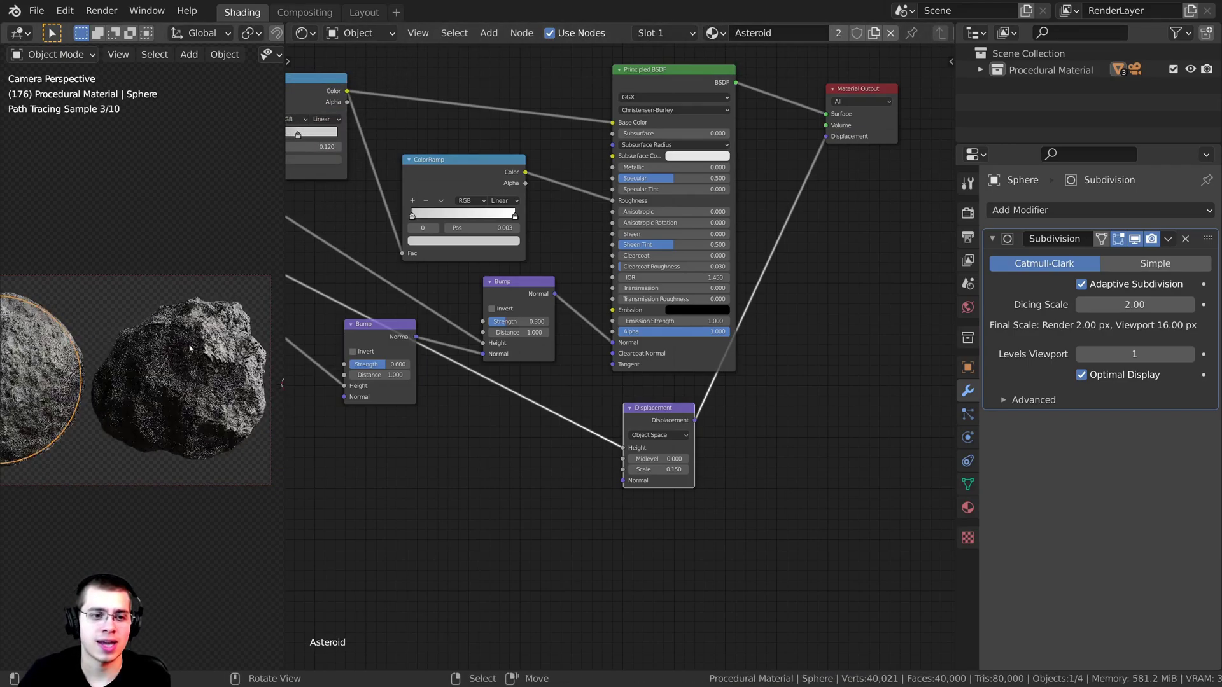
# Step: Select the rock and examine its displaced surface up close and from farther away
pyautogui.rightClick(225, 375)
pyautogui.scroll(3, 225, 374)
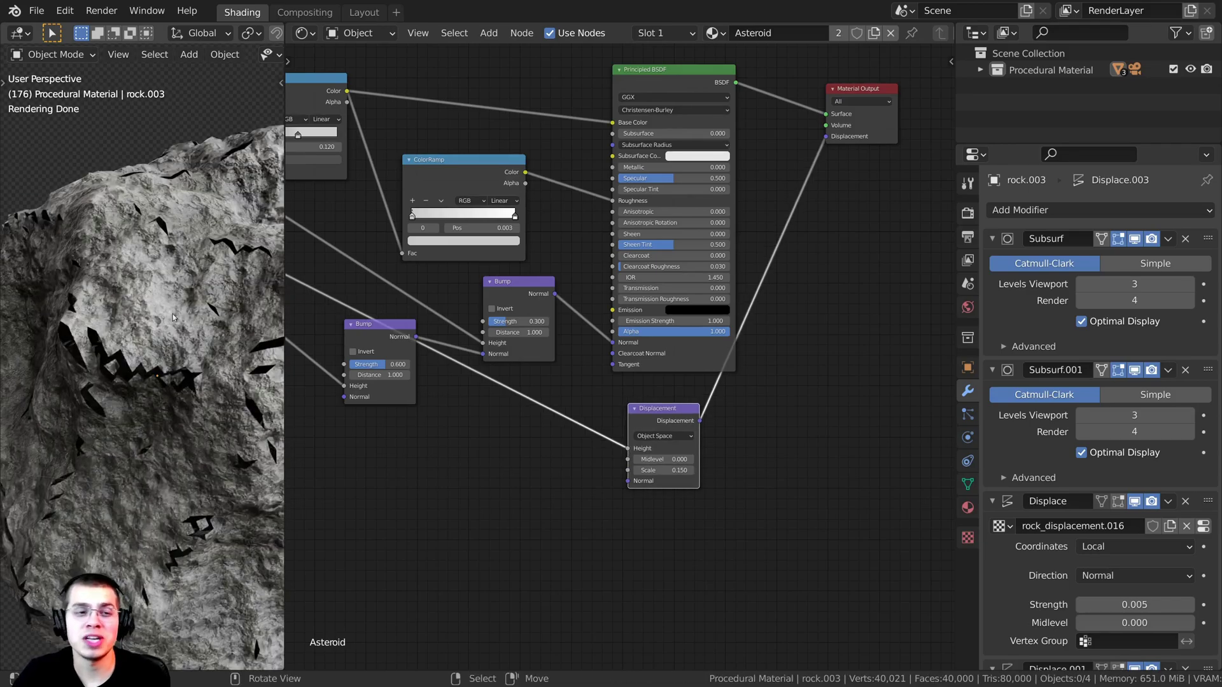
pyautogui.scroll(-3, 129, 381)
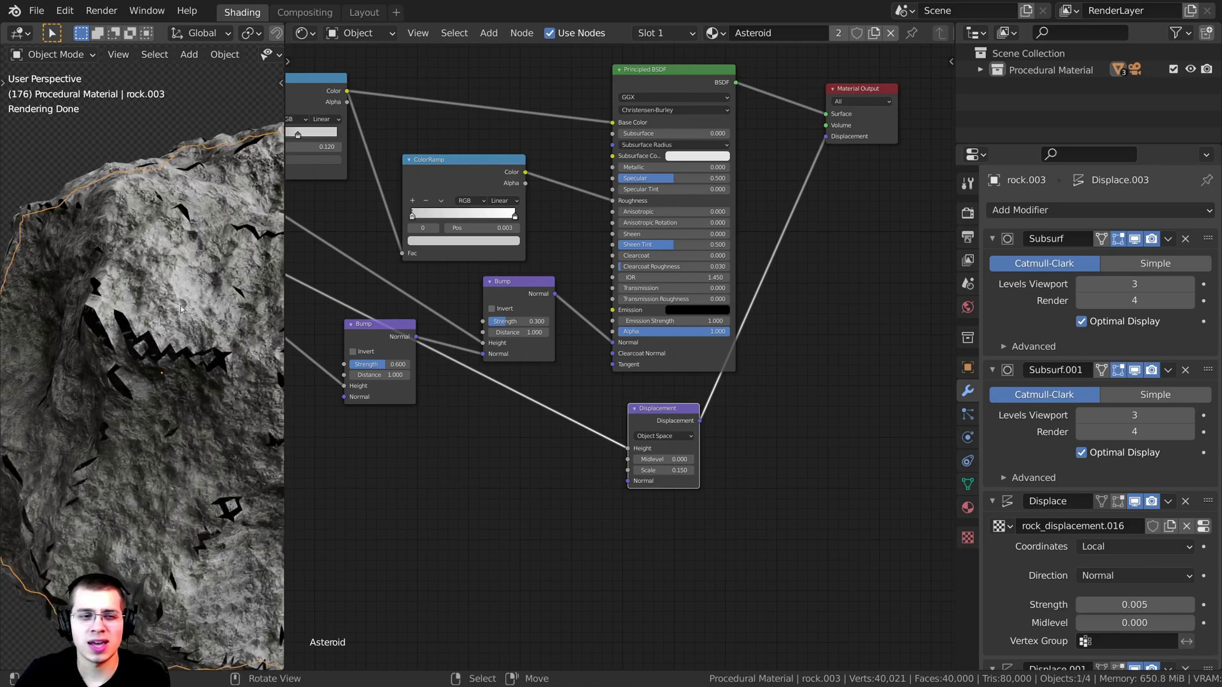
pyautogui.press('g')
pyautogui.click(164, 291)
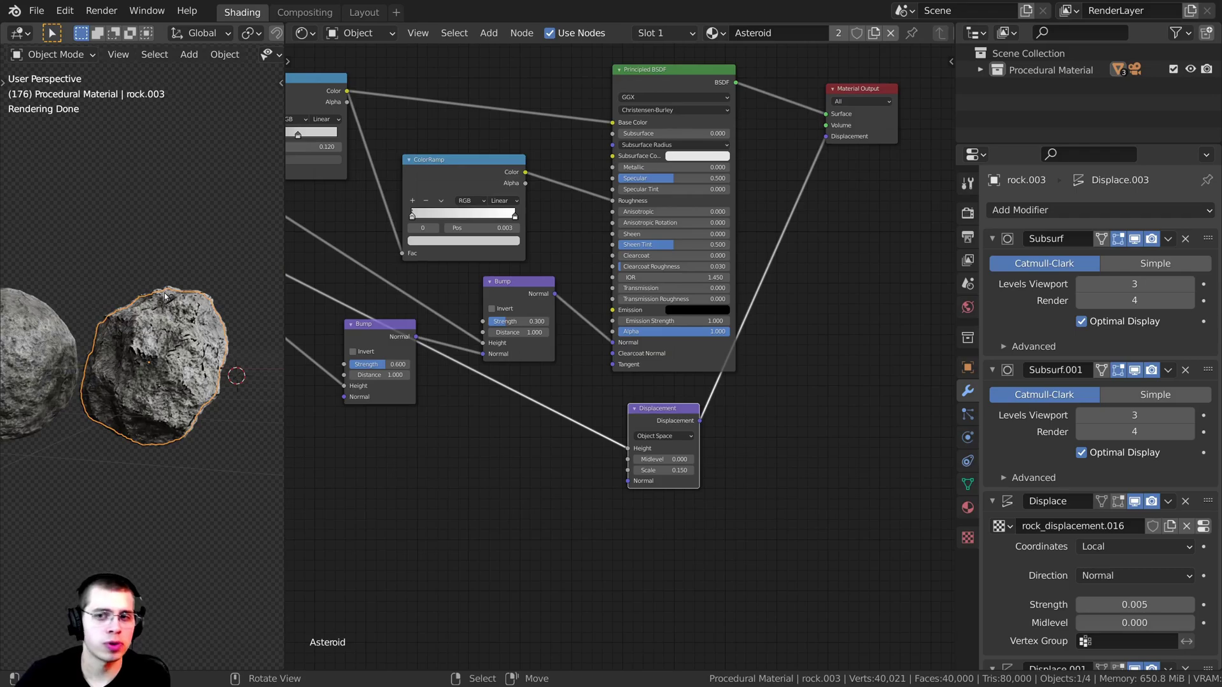
# Step: Frame the rock, inspect its displacement artifacts from several distances and angles, and switch the viewport shading to check the mesh
pyautogui.press('KP_Decimal')
pyautogui.scroll(6, 224, 236)
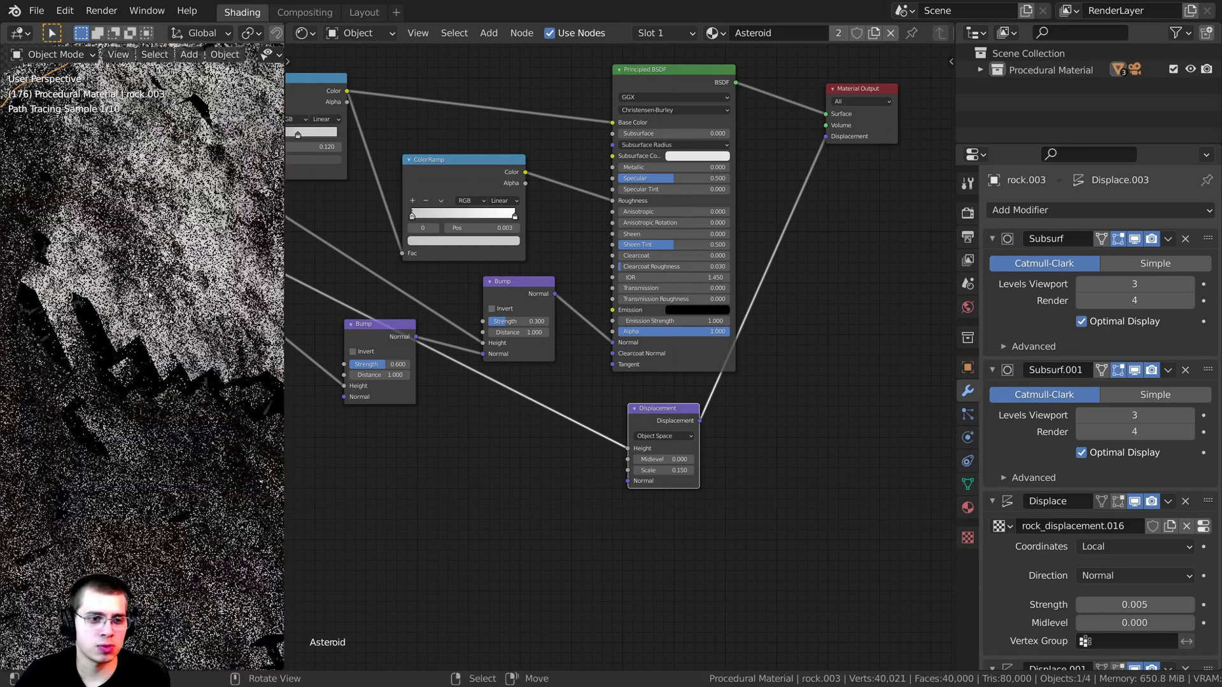
pyautogui.scroll(-6, 169, 348)
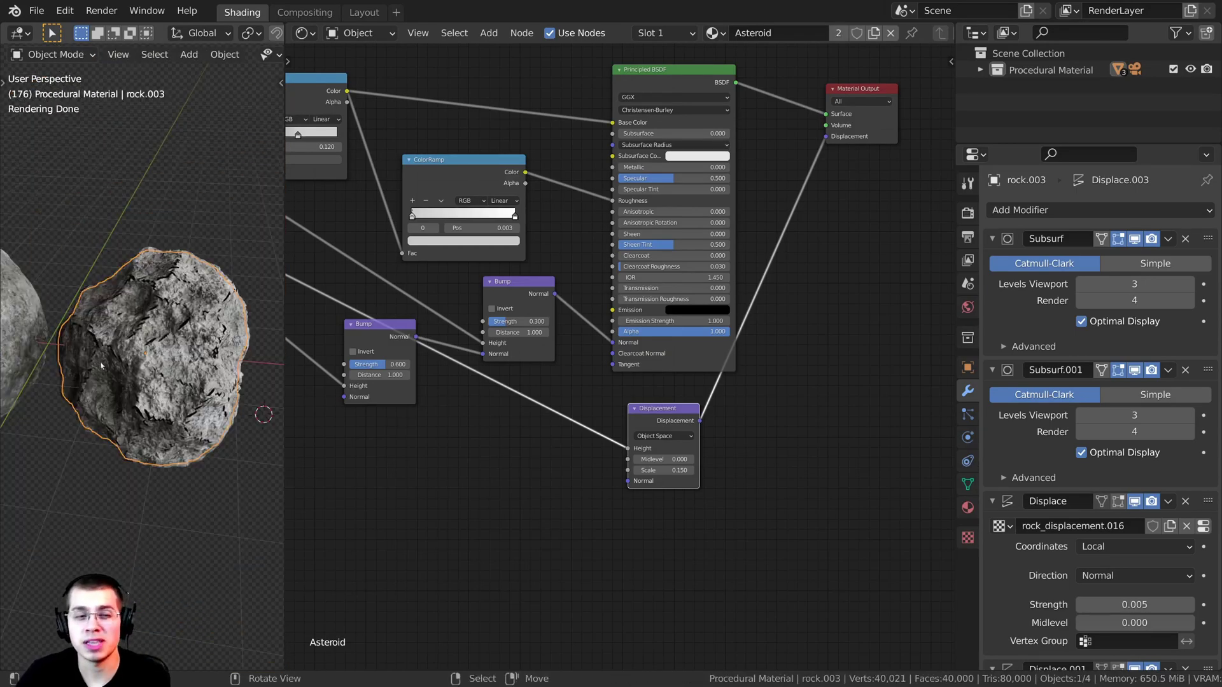
pyautogui.scroll(1, 119, 371)
pyautogui.moveTo(70, 358); pyautogui.dragTo(206, 371, button='middle')
pyautogui.press('z')
pyautogui.click(197, 284)
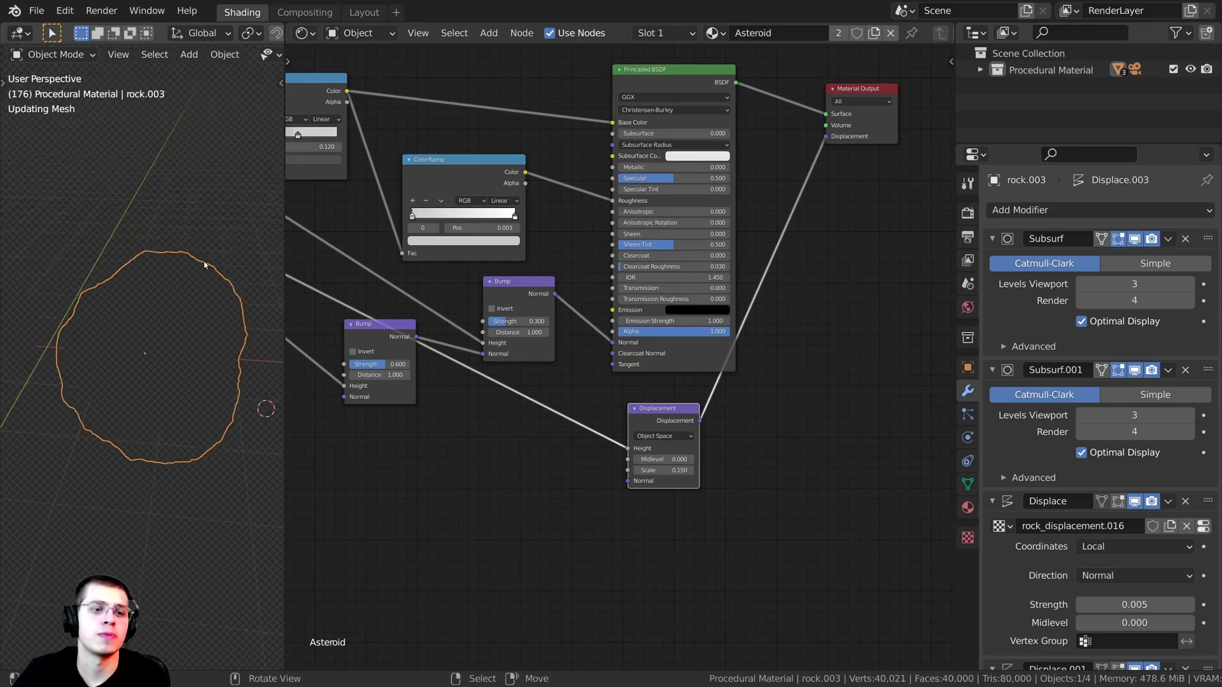
# Step: Make a separate copy of the rock's Asteroid material and name it "Asteroid No Displacement"
pyautogui.click(874, 34)
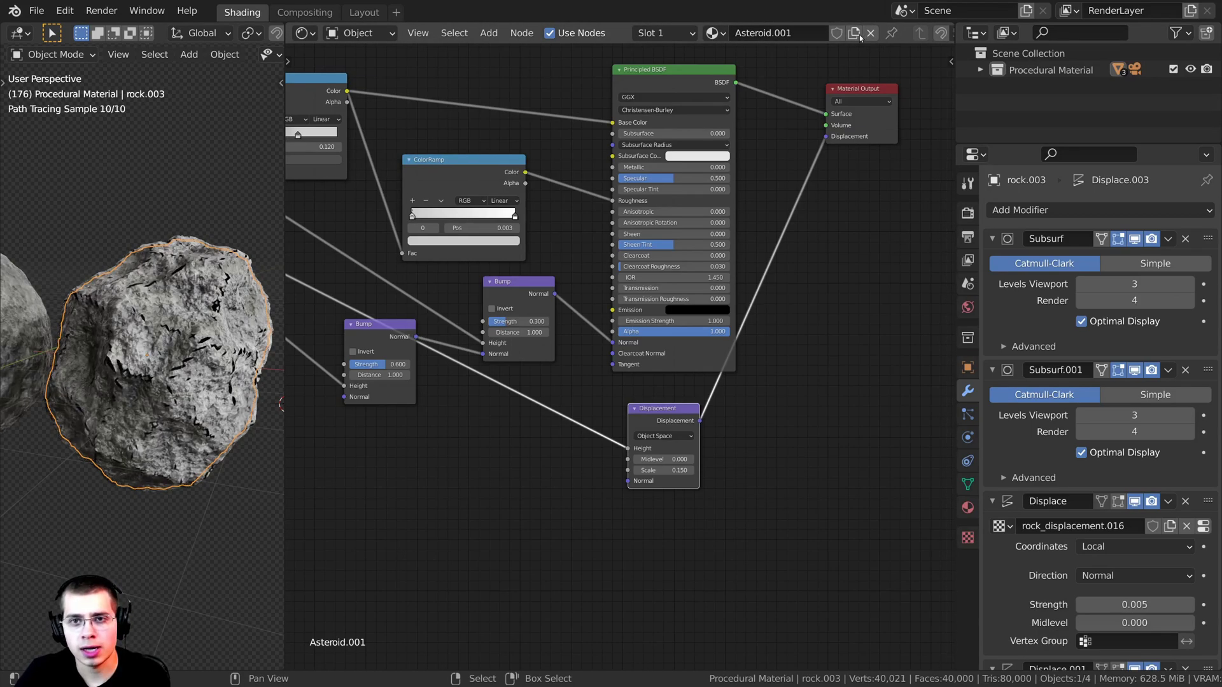
pyautogui.click(771, 33)
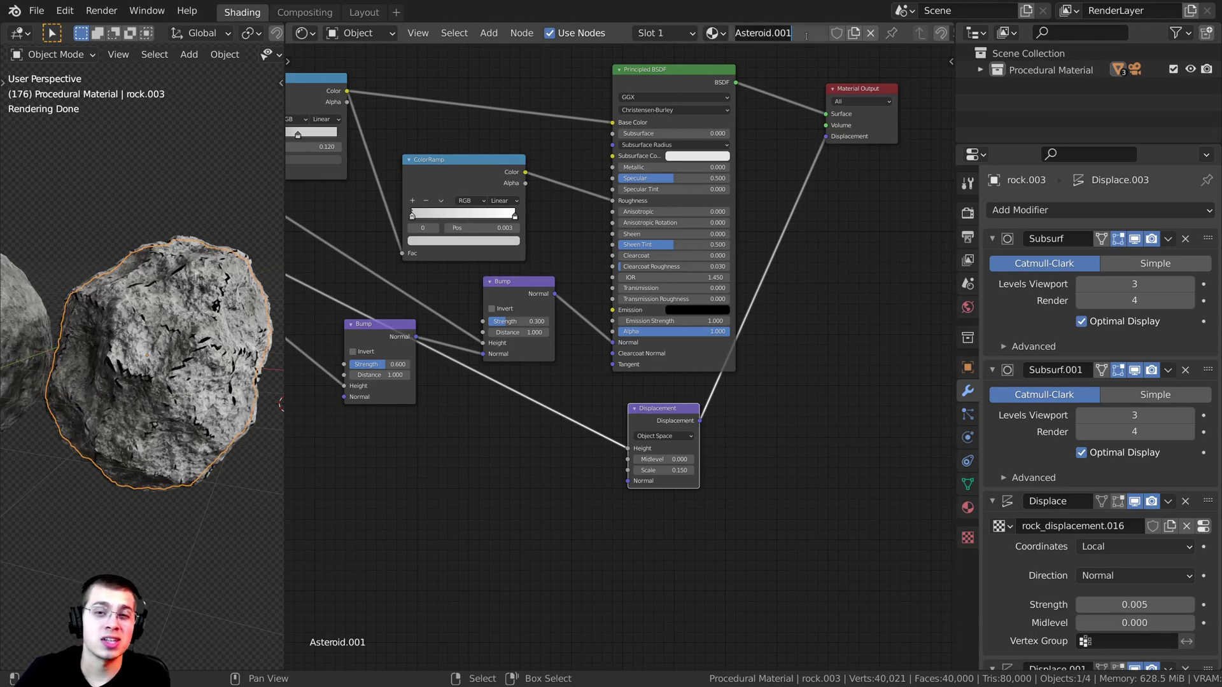
pyautogui.click(800, 34)
pyautogui.moveTo(792, 33); pyautogui.dragTo(771, 34)
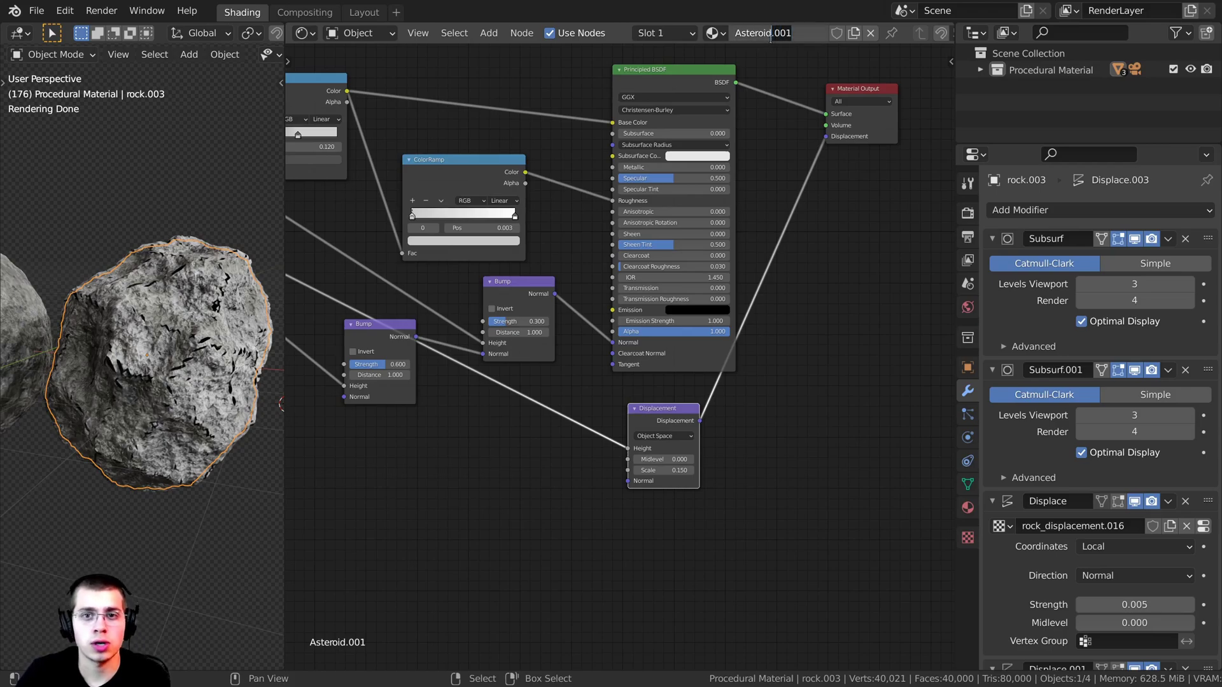
pyautogui.write('No Displacement')
pyautogui.press('Return')
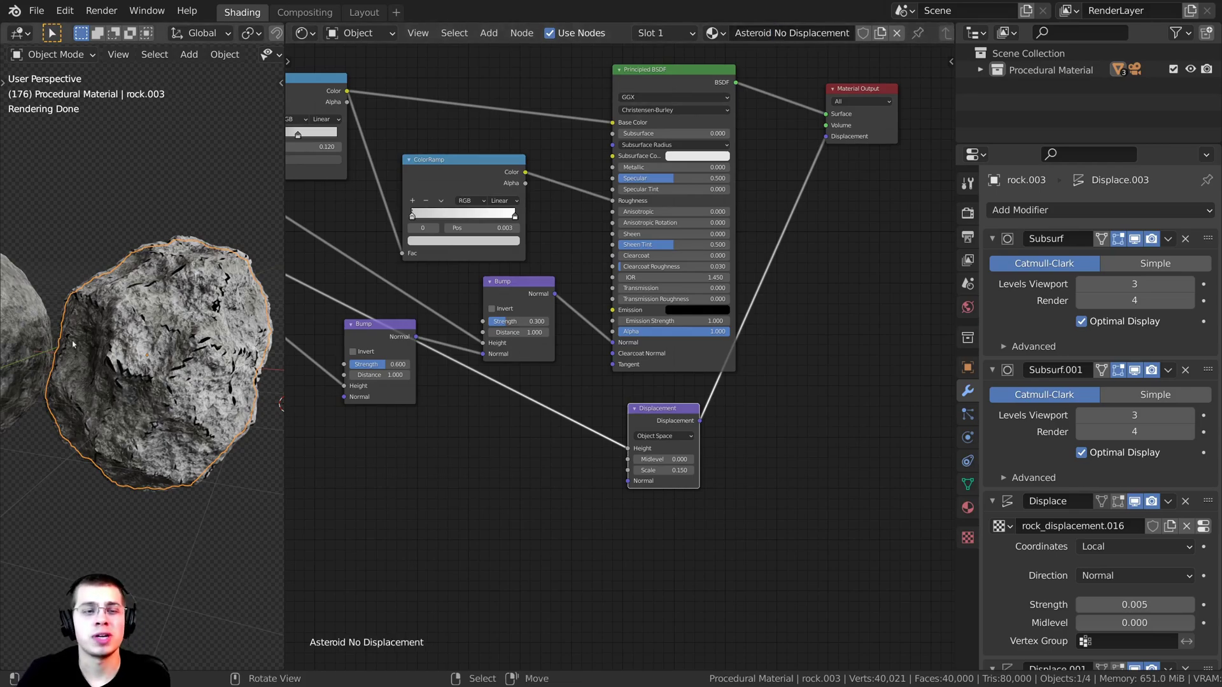
# Step: Delete the Displacement node from the Asteroid No Displacement material
pyautogui.scroll(-3, 71, 342)
pyautogui.scroll(-3, 422, 270)
pyautogui.moveTo(423, 270); pyautogui.dragTo(528, 277, button='middle')
pyautogui.scroll(-2, 544, 274)
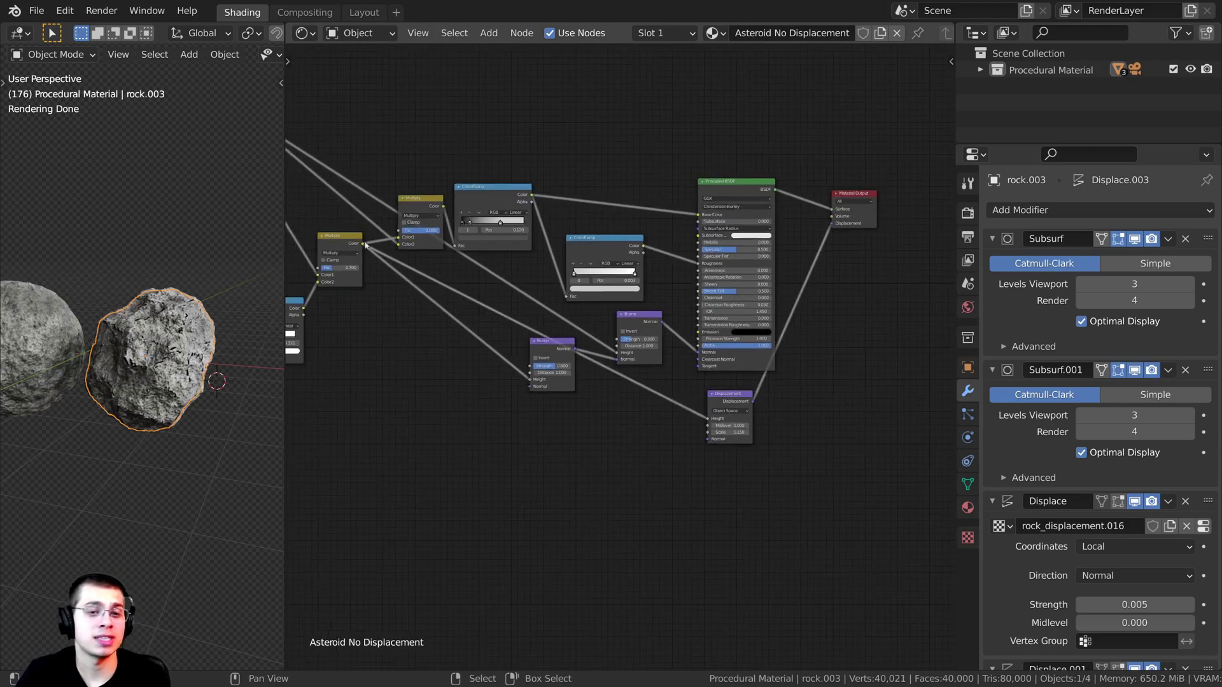
pyautogui.scroll(5, 796, 430)
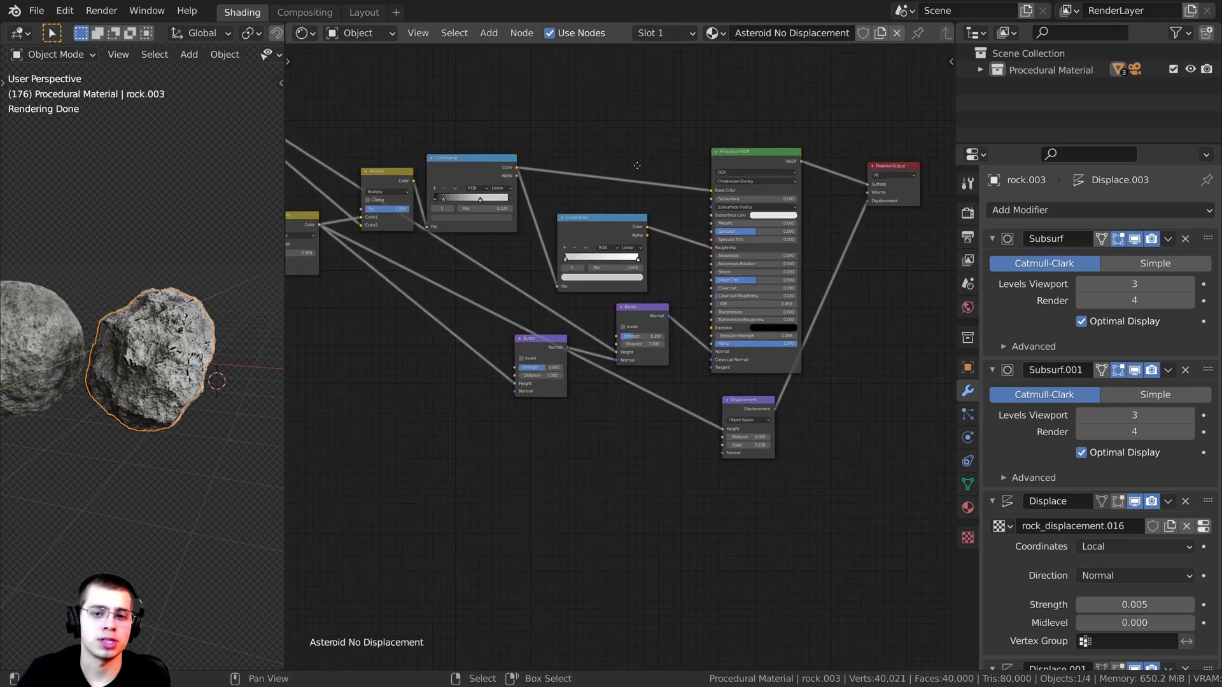
pyautogui.moveTo(796, 429); pyautogui.dragTo(790, 410)
pyautogui.scroll(-3, 803, 405)
pyautogui.moveTo(804, 404); pyautogui.dragTo(699, 392, button='middle')
pyautogui.press('x')
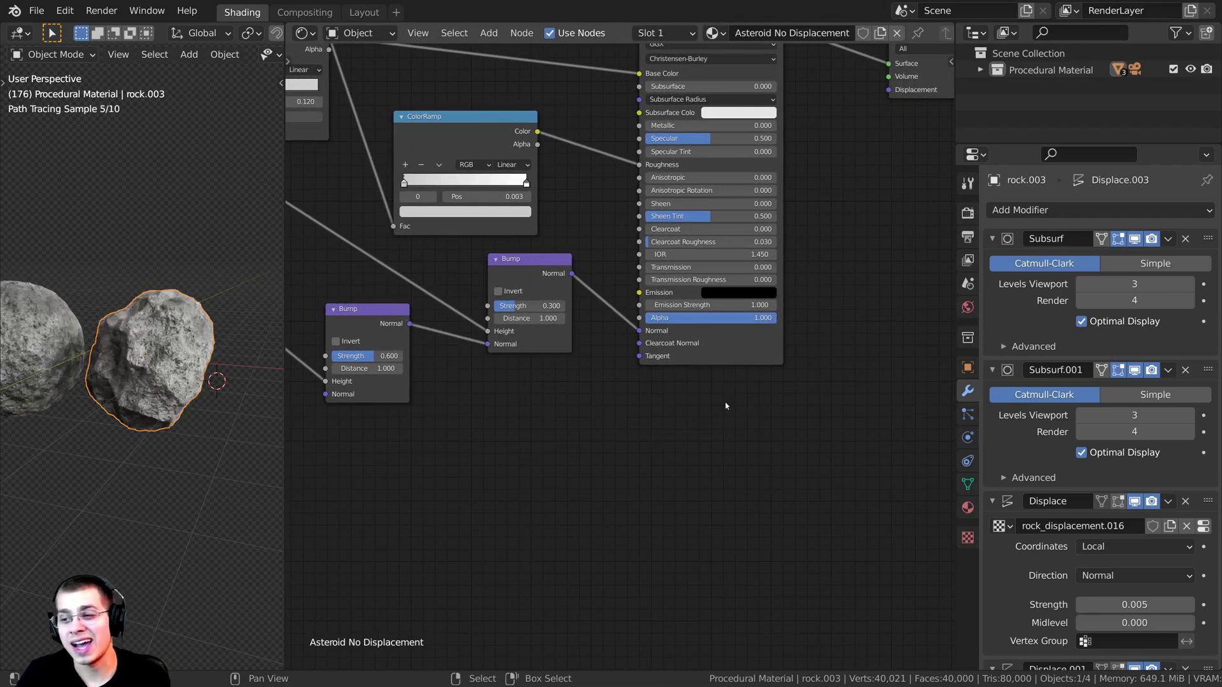
# Step: Examine the rock with bump only, comparing its solid-shaded mesh with the rendered material from different angles
pyautogui.moveTo(153, 414); pyautogui.dragTo(180, 421, button='middle')
pyautogui.scroll(2, 180, 420)
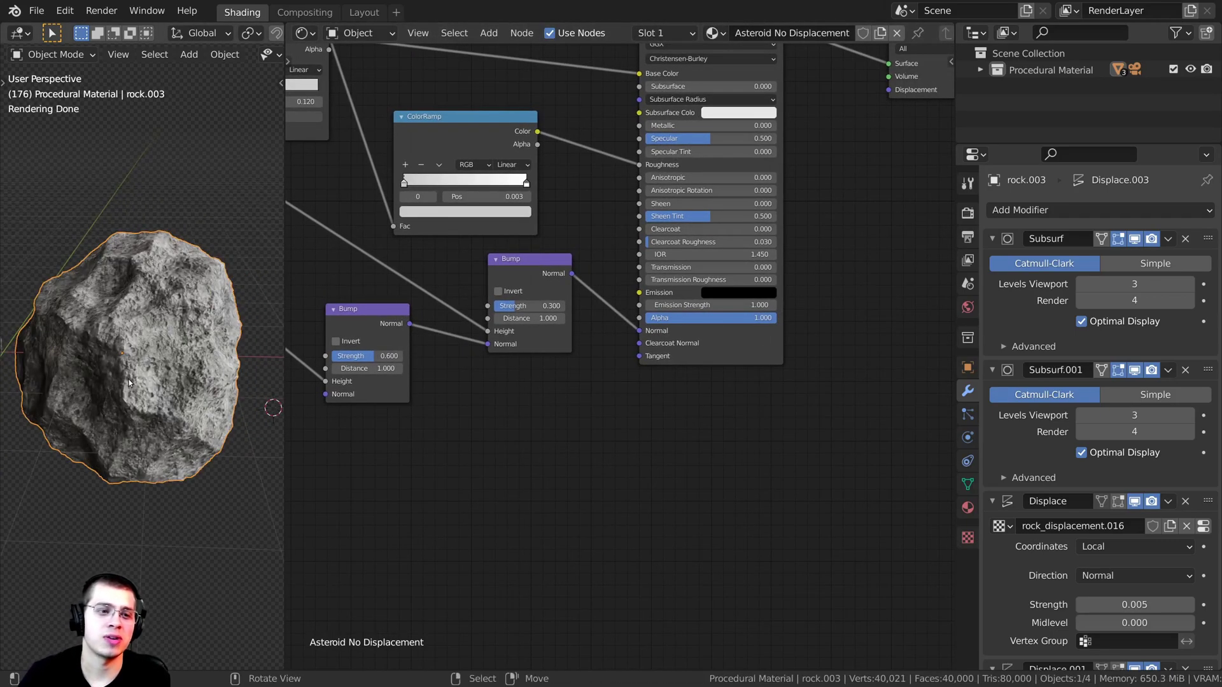
pyautogui.scroll(2, 153, 291)
pyautogui.moveTo(83, 335); pyautogui.dragTo(212, 293, button='middle')
pyautogui.press('z')
pyautogui.scroll(-4, 159, 322)
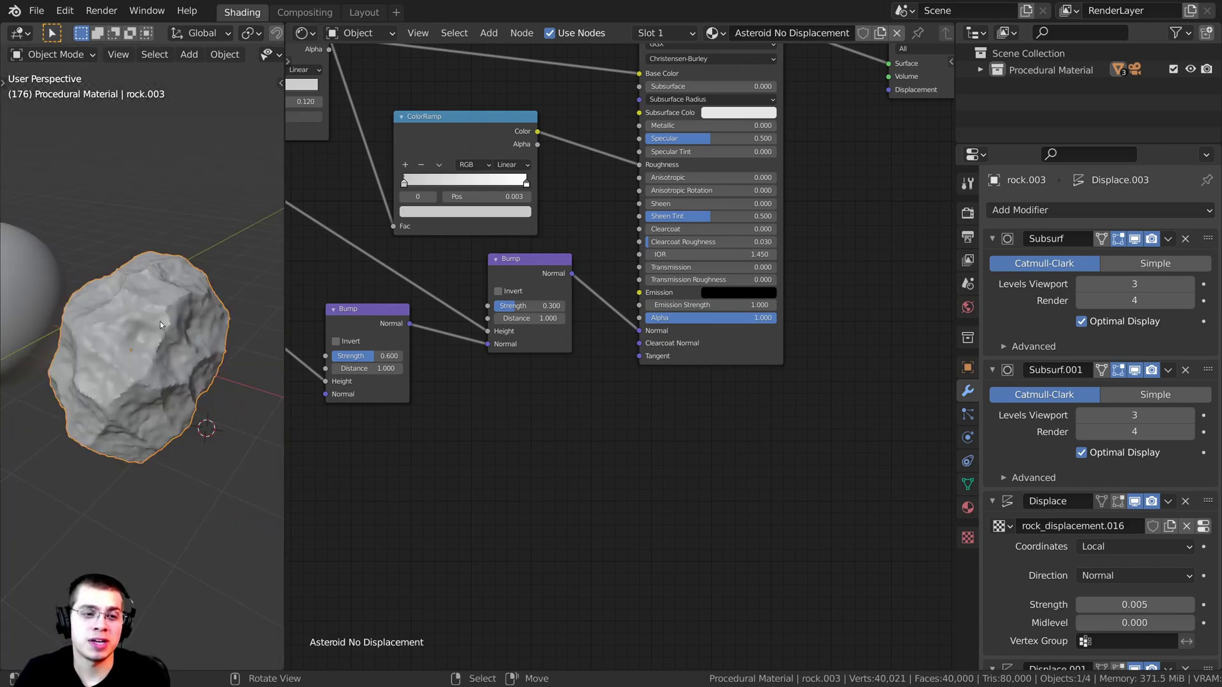
pyautogui.moveTo(159, 323)
pyautogui.mouseDown(button='middle')
pyautogui.moveTo(162, 268)
pyautogui.moveTo(95, 185)
pyautogui.moveTo(133, 342)
pyautogui.mouseUp(button='middle')
pyautogui.press('z')
pyautogui.click(189, 246)
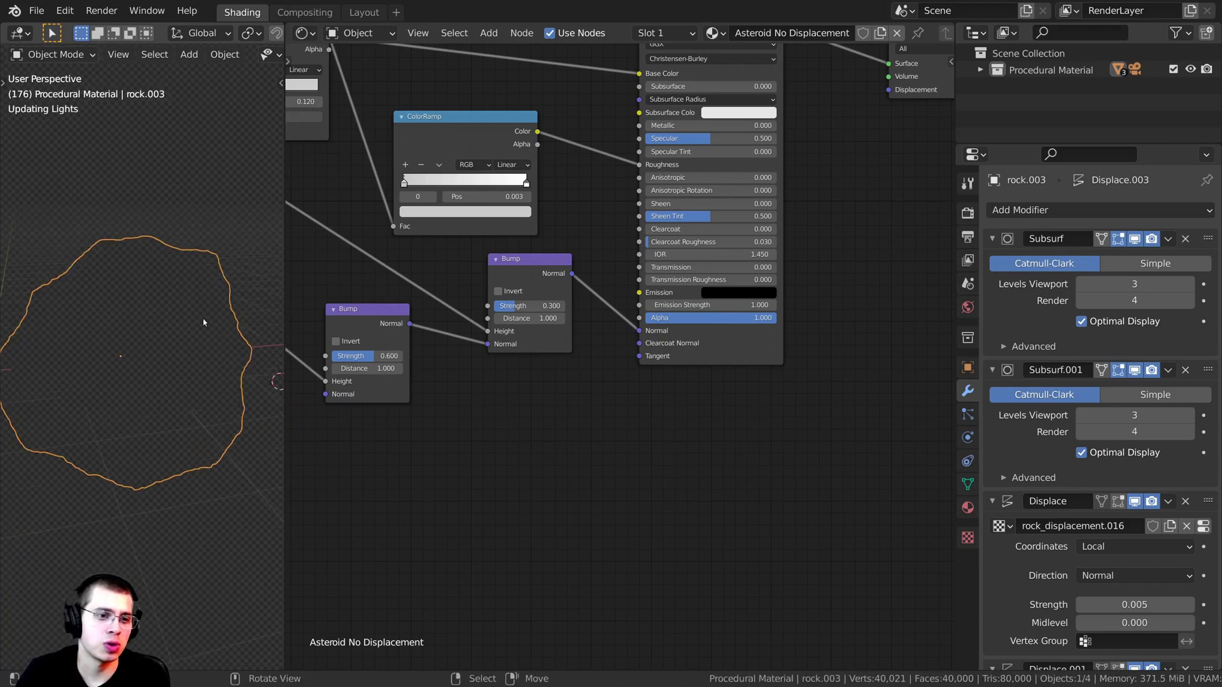
pyautogui.scroll(3, 184, 294)
pyautogui.moveTo(174, 305); pyautogui.dragTo(157, 374, button='middle')
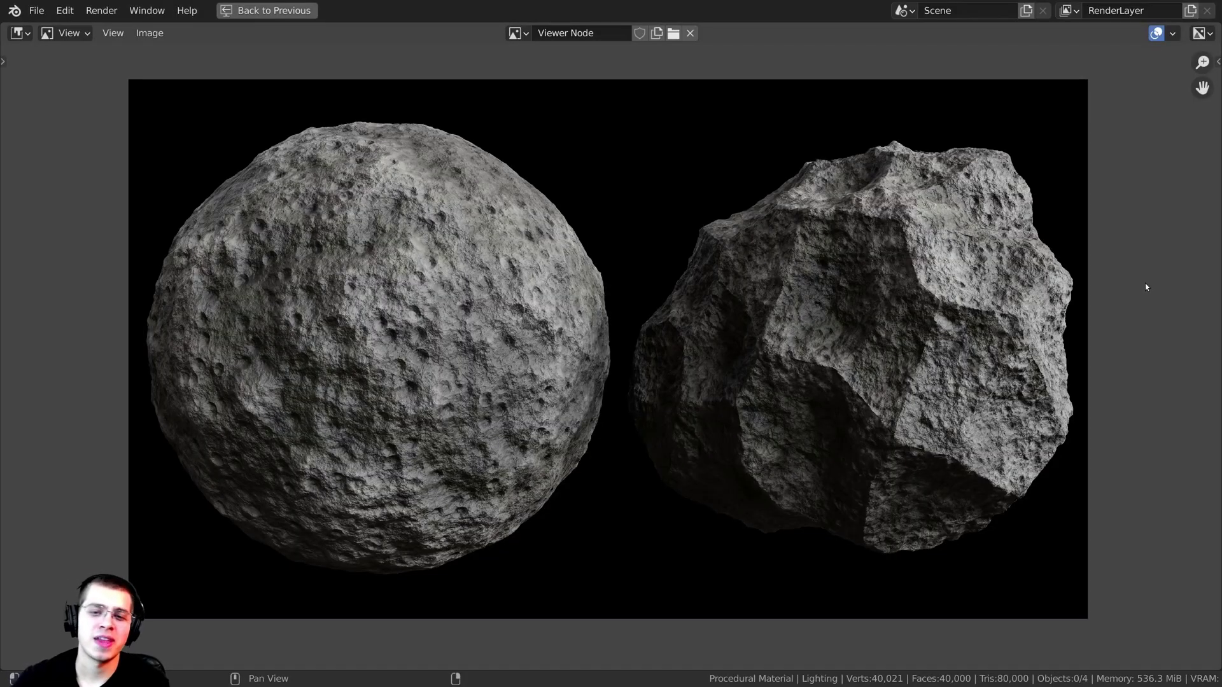